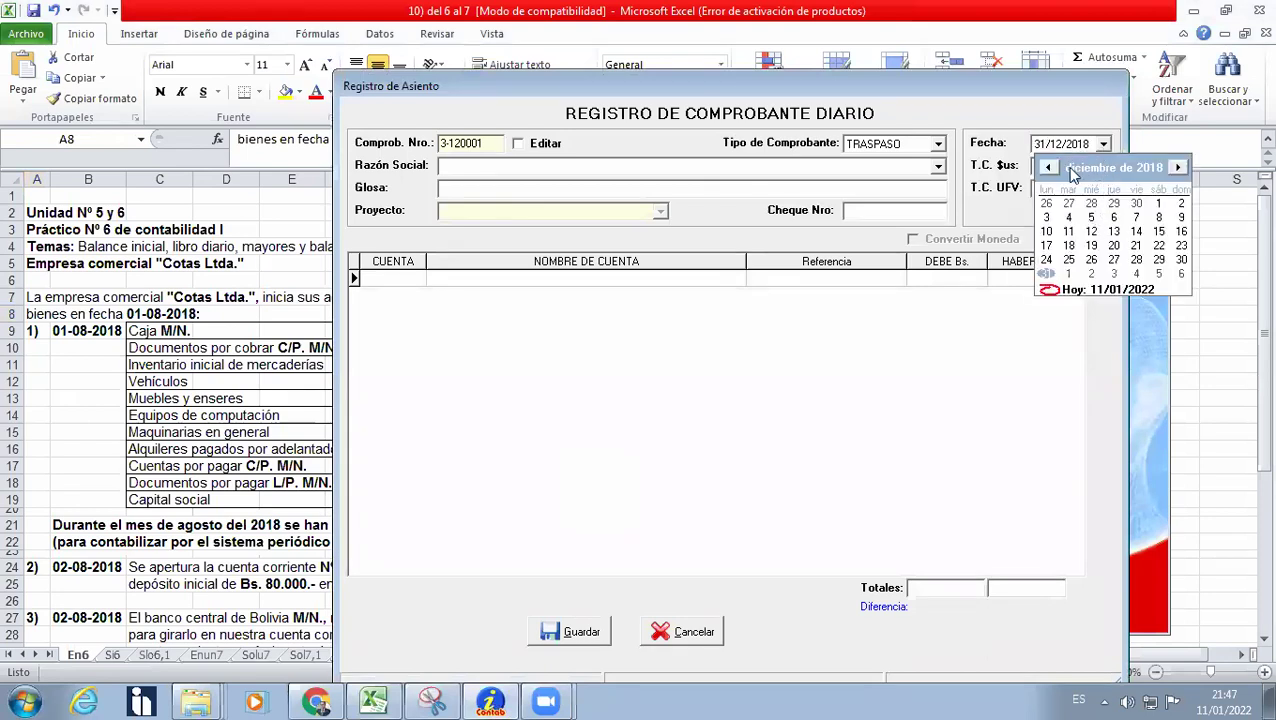
Set the journal voucher's date to 01/08/2018.
click(1050, 168)
click(1050, 168)
click(1050, 168)
click(1050, 168)
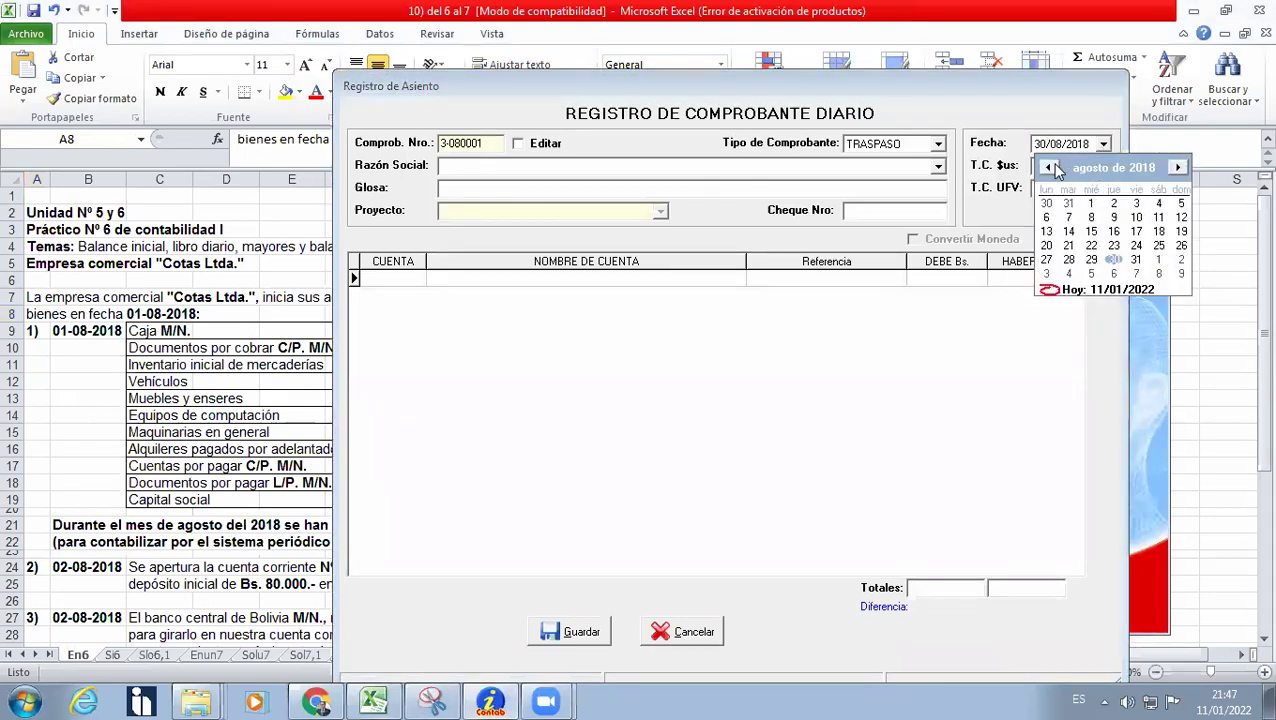
click(1095, 205)
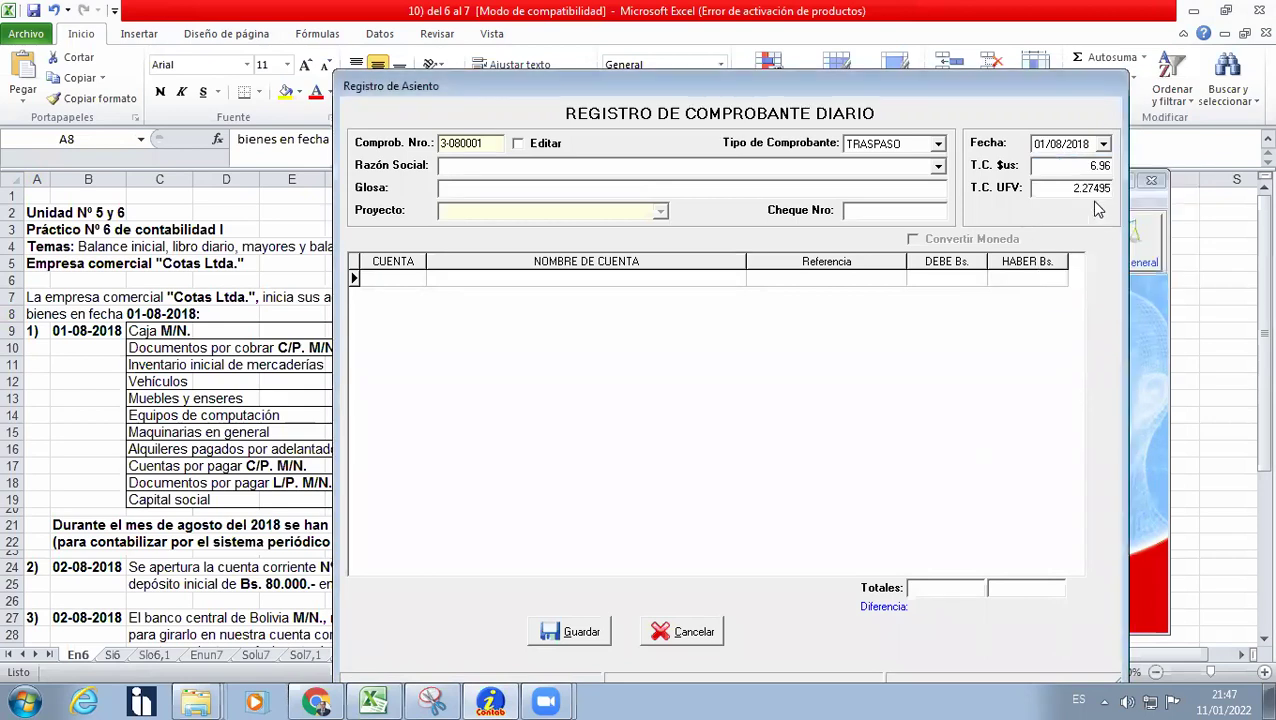
click(1050, 167)
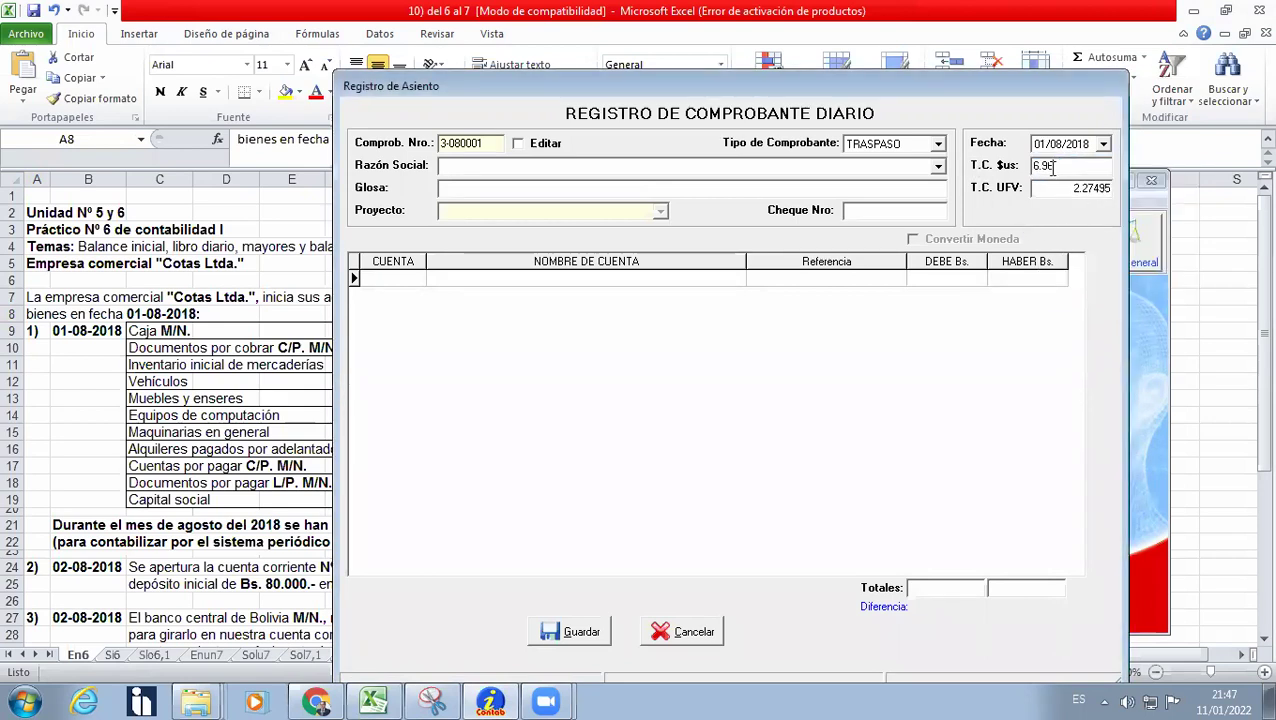
click(1052, 187)
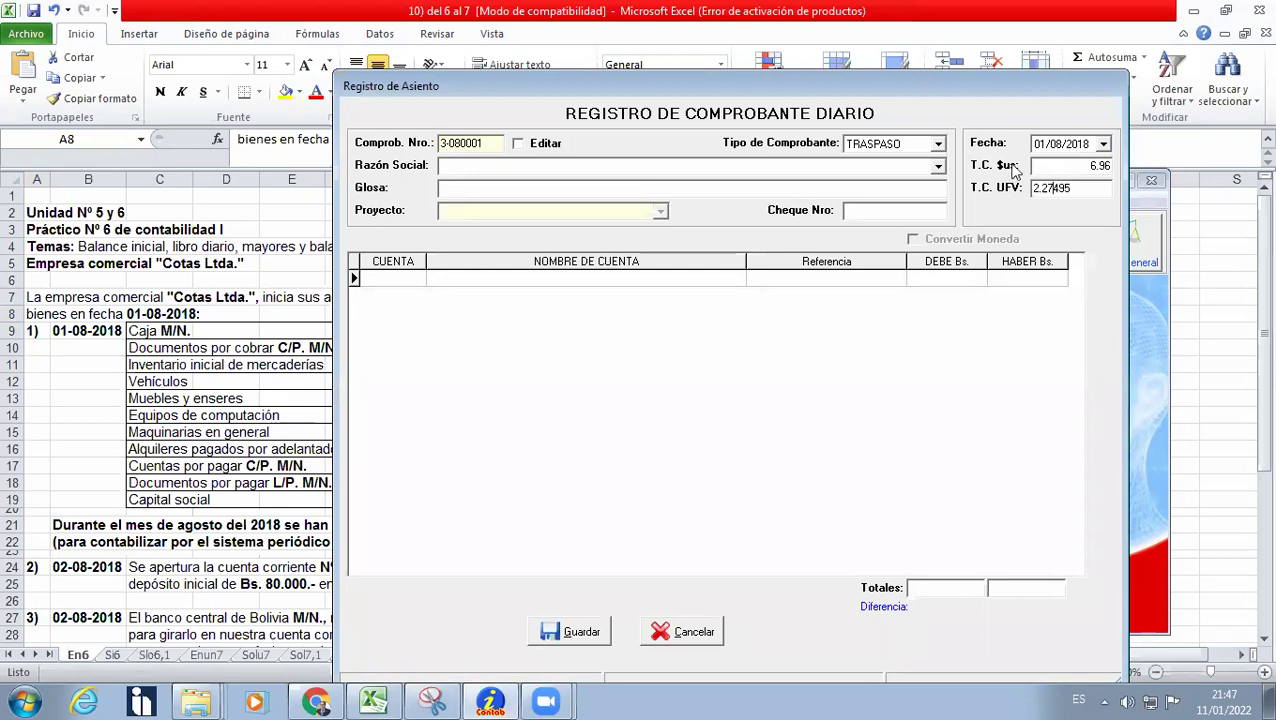
key(Tab)
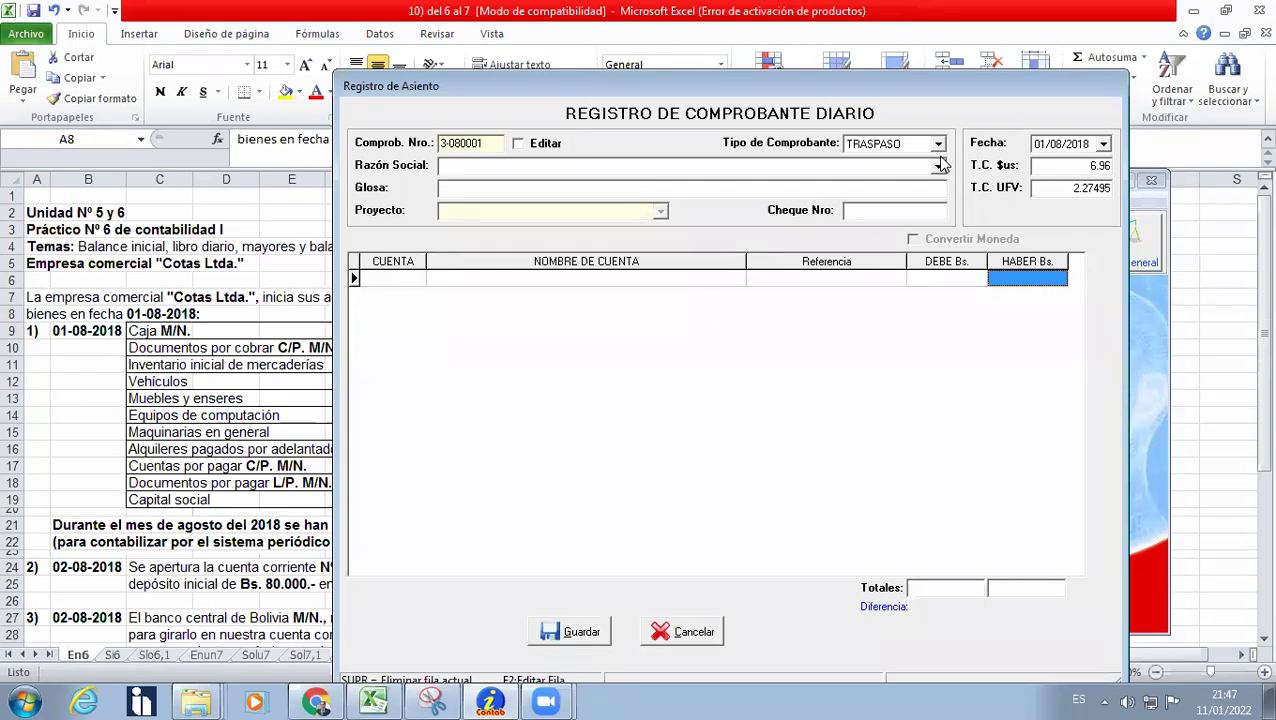
Enter REGISTRO DE ASIENTO DE APERTURA as the voucher's Glosa.
click(501, 189)
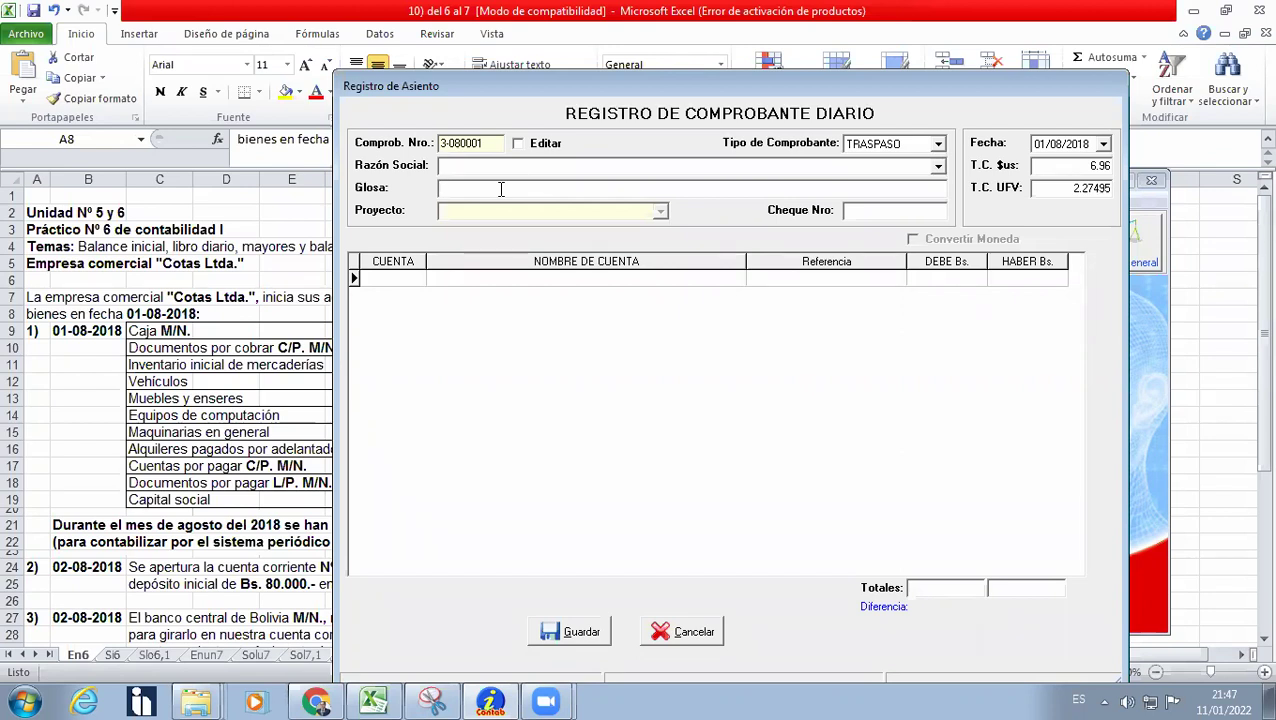
text(REGISTRO DE ASIENTO )
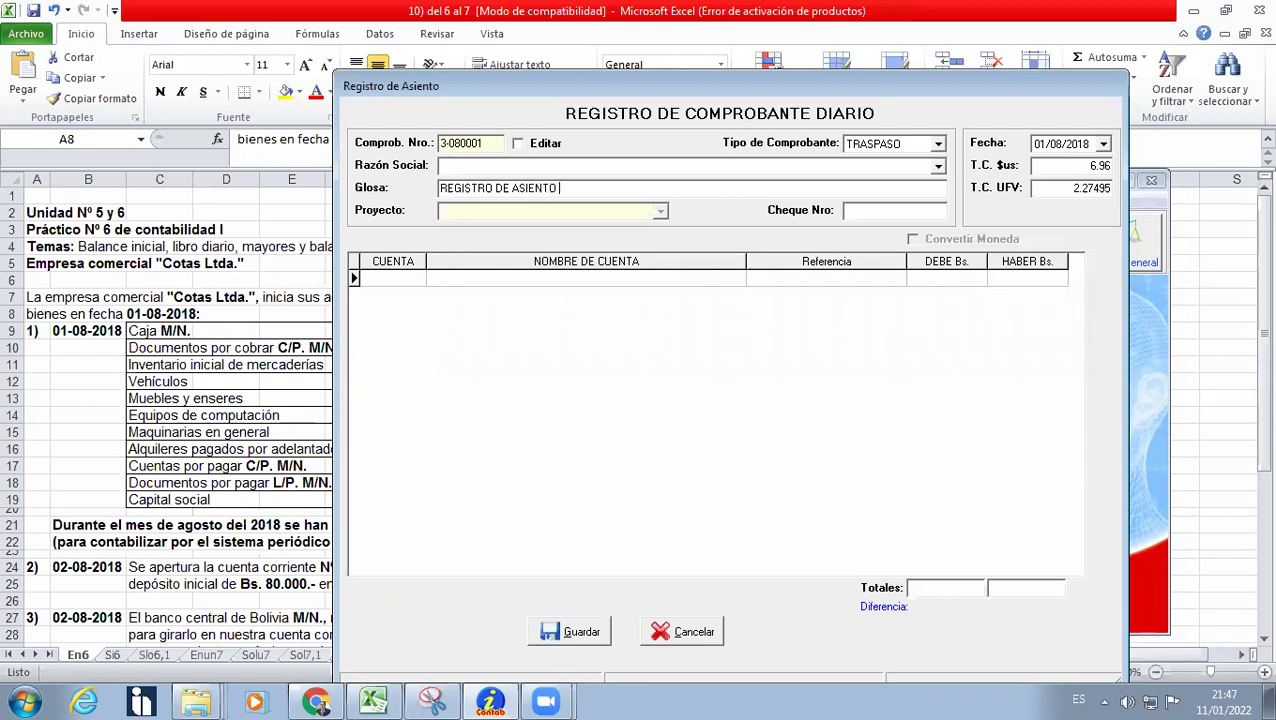
text(DE APERTURA)
key(Tab)
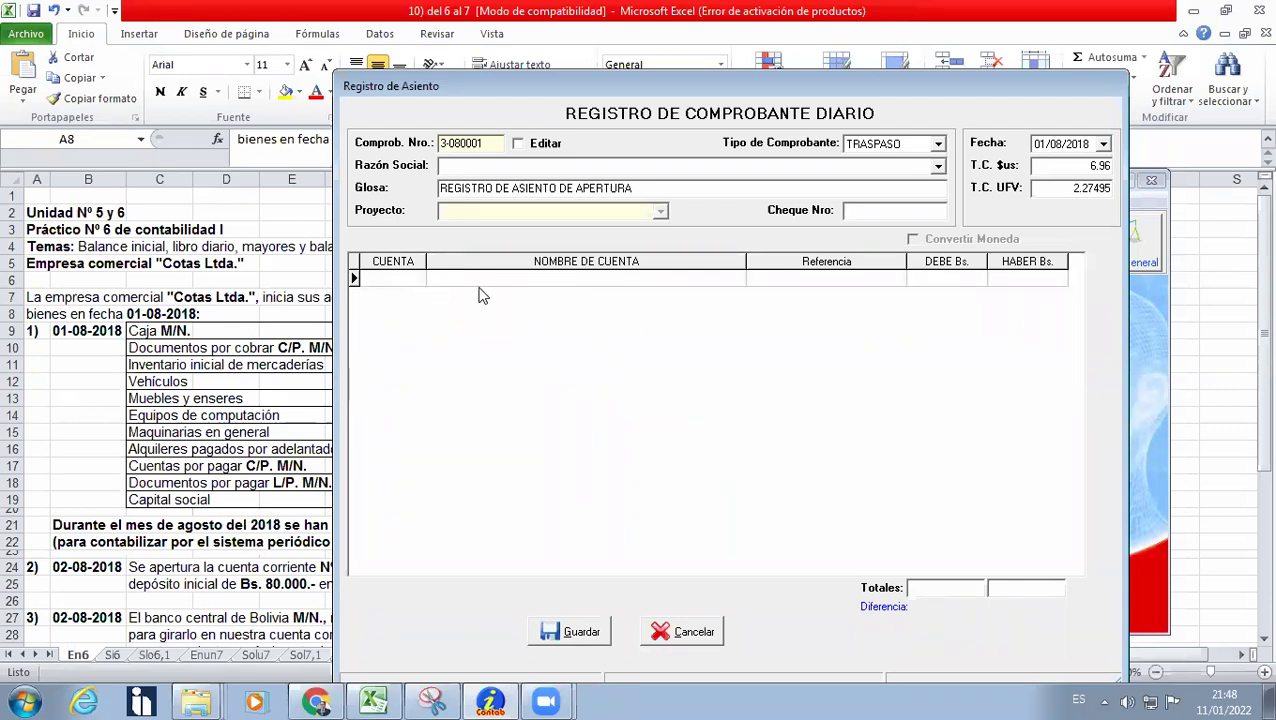
Assign the account CAJA MONEDA NACIONAL from the fully expanded chart of accounts to the voucher's first row.
click(478, 285)
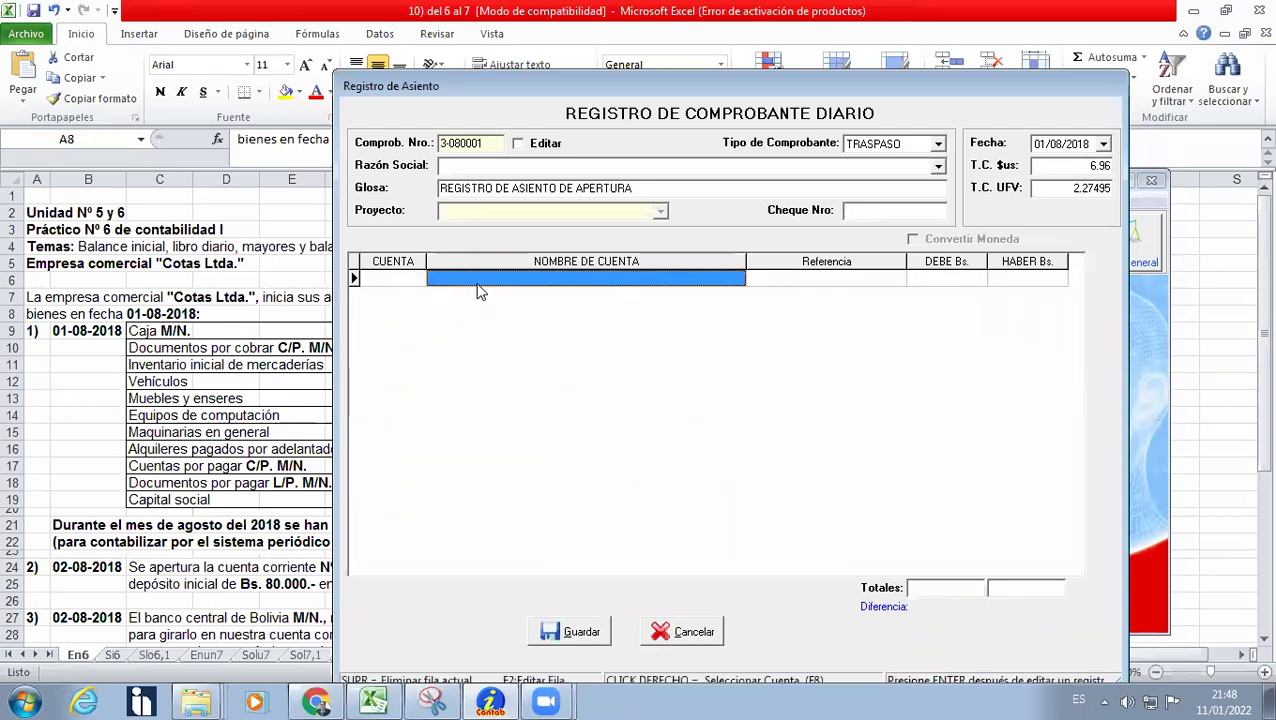
click(382, 285)
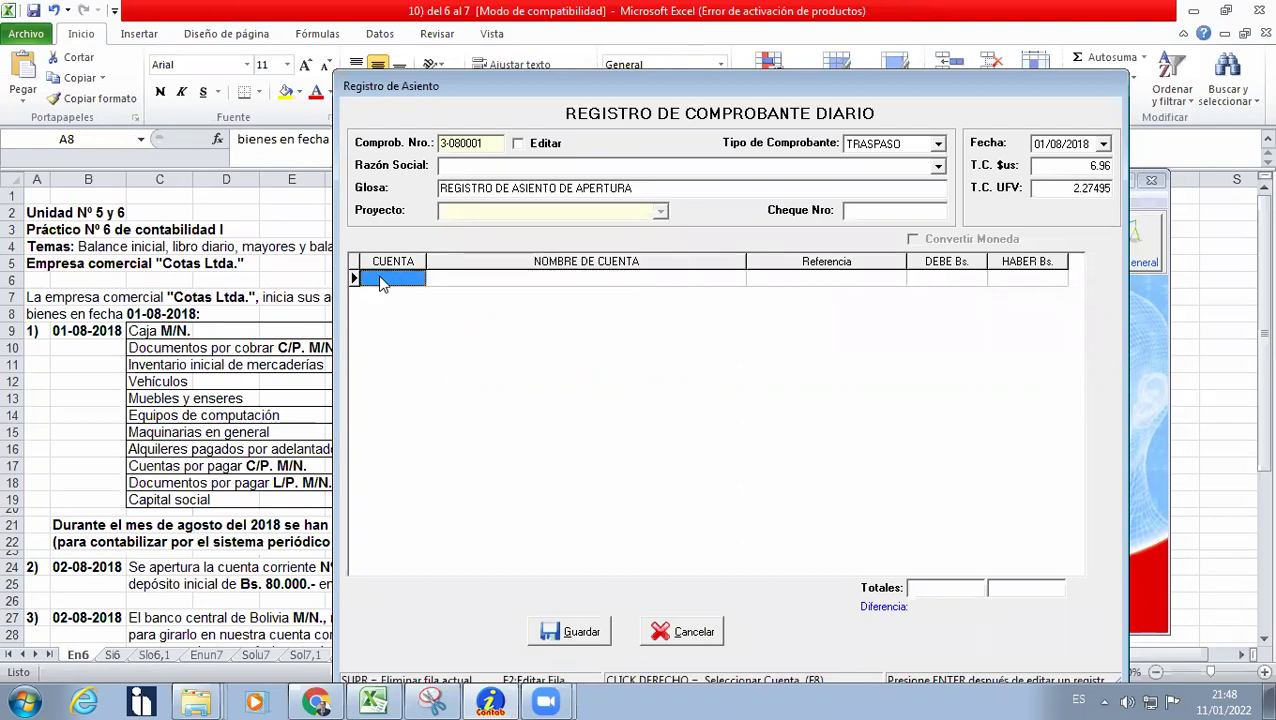
click(455, 280)
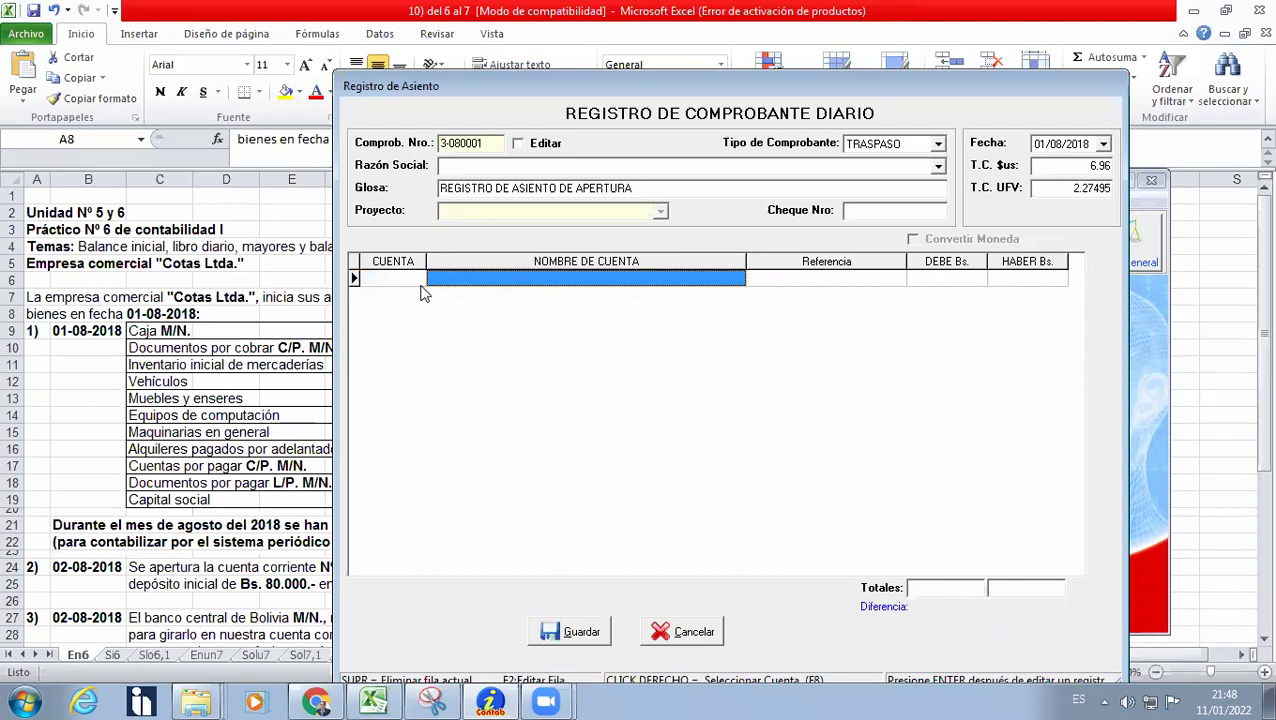
click(413, 283)
click(494, 288)
right_click(494, 288)
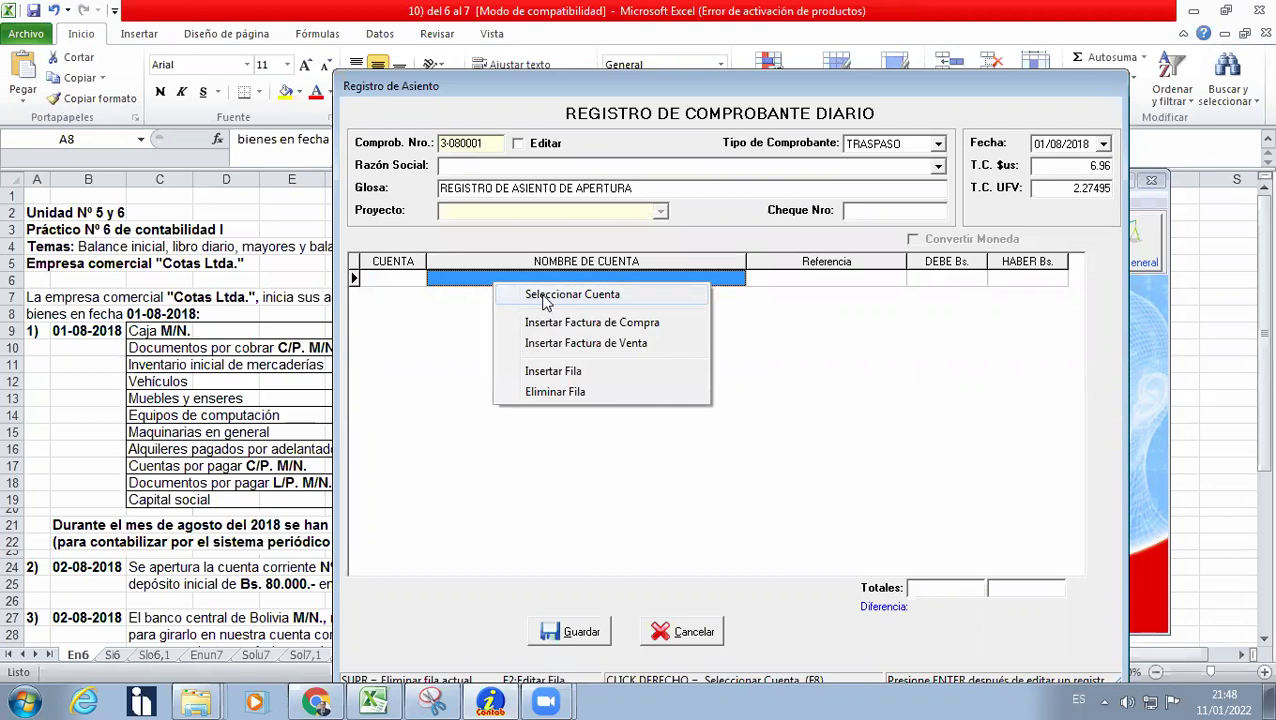
click(546, 296)
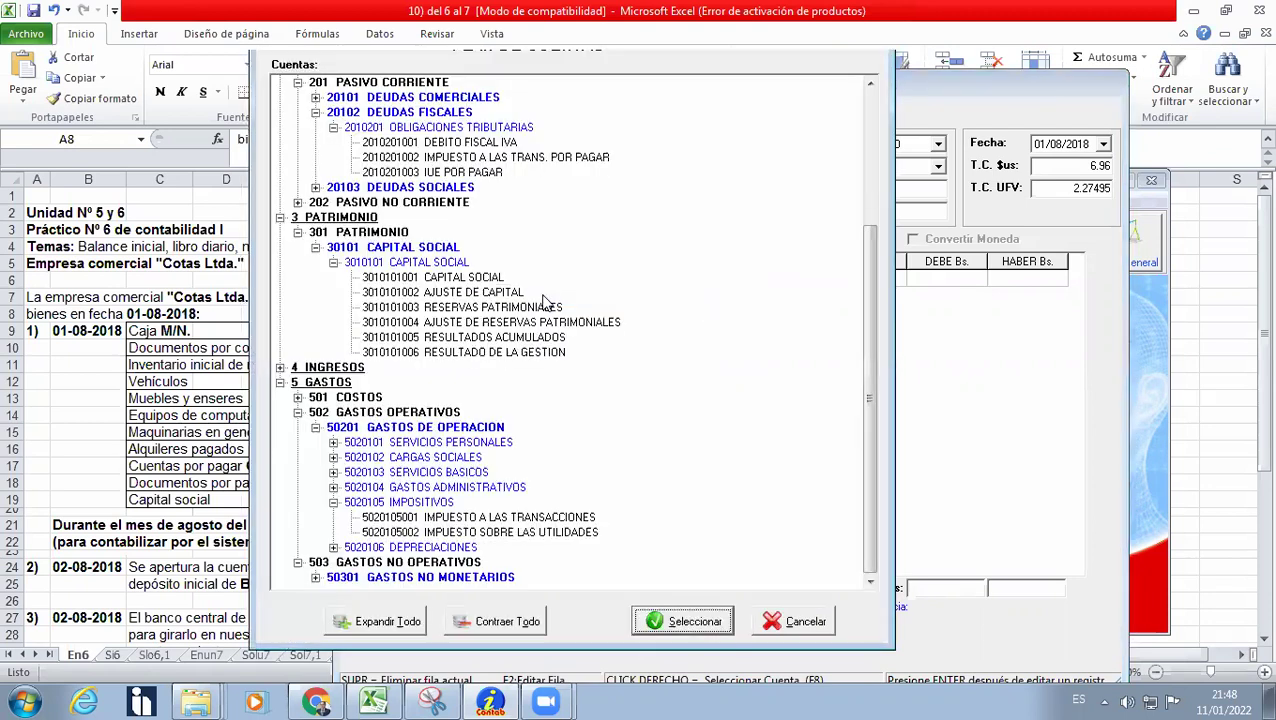
click(870, 130)
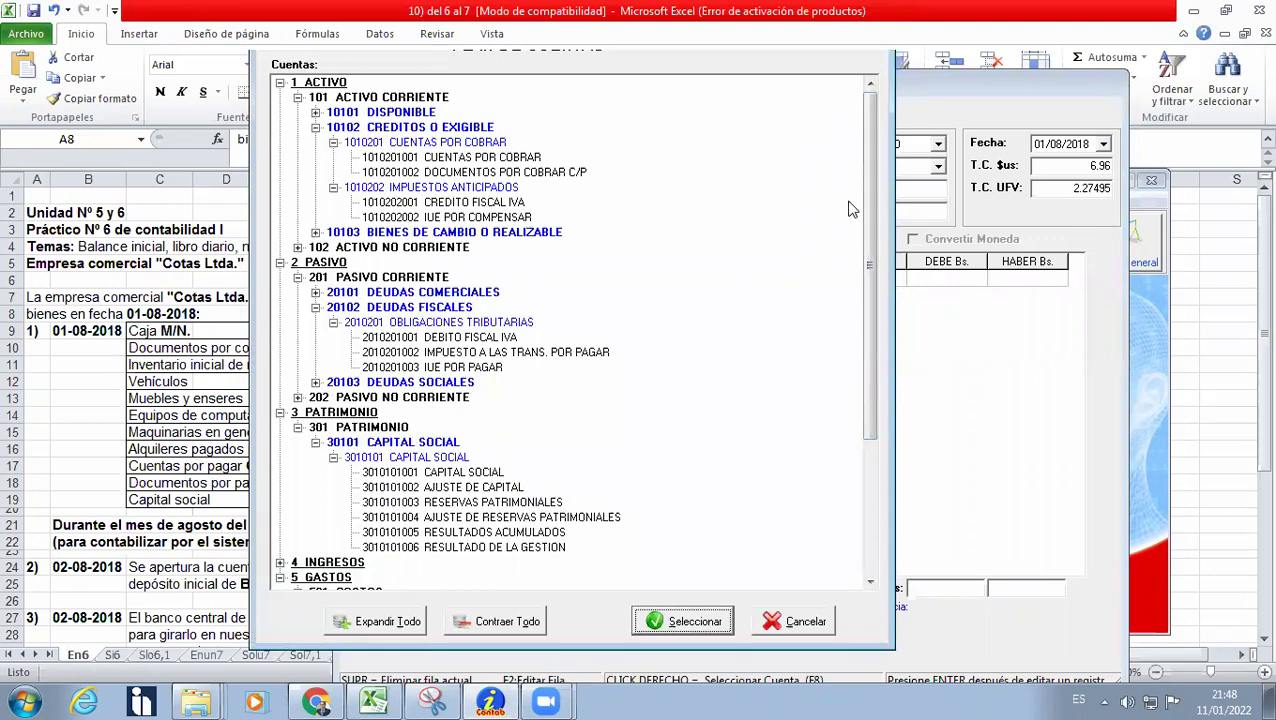
click(403, 618)
drag(872, 505, 866, 103)
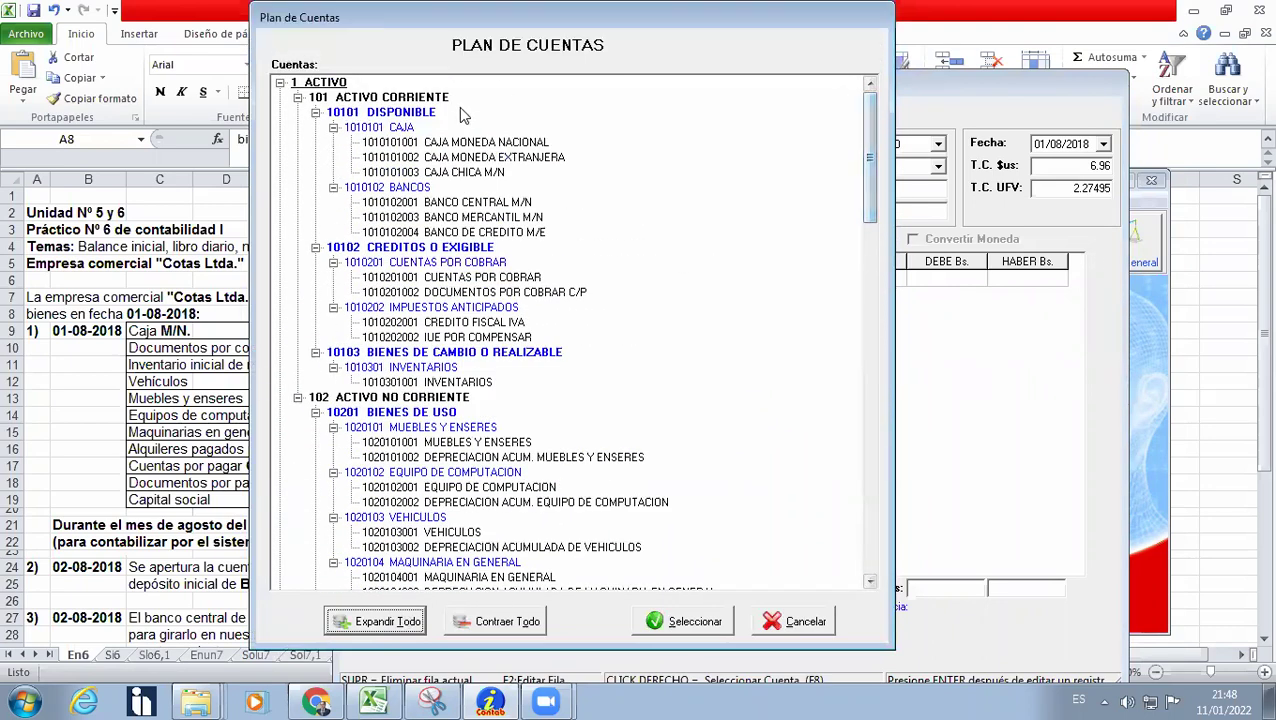
click(478, 145)
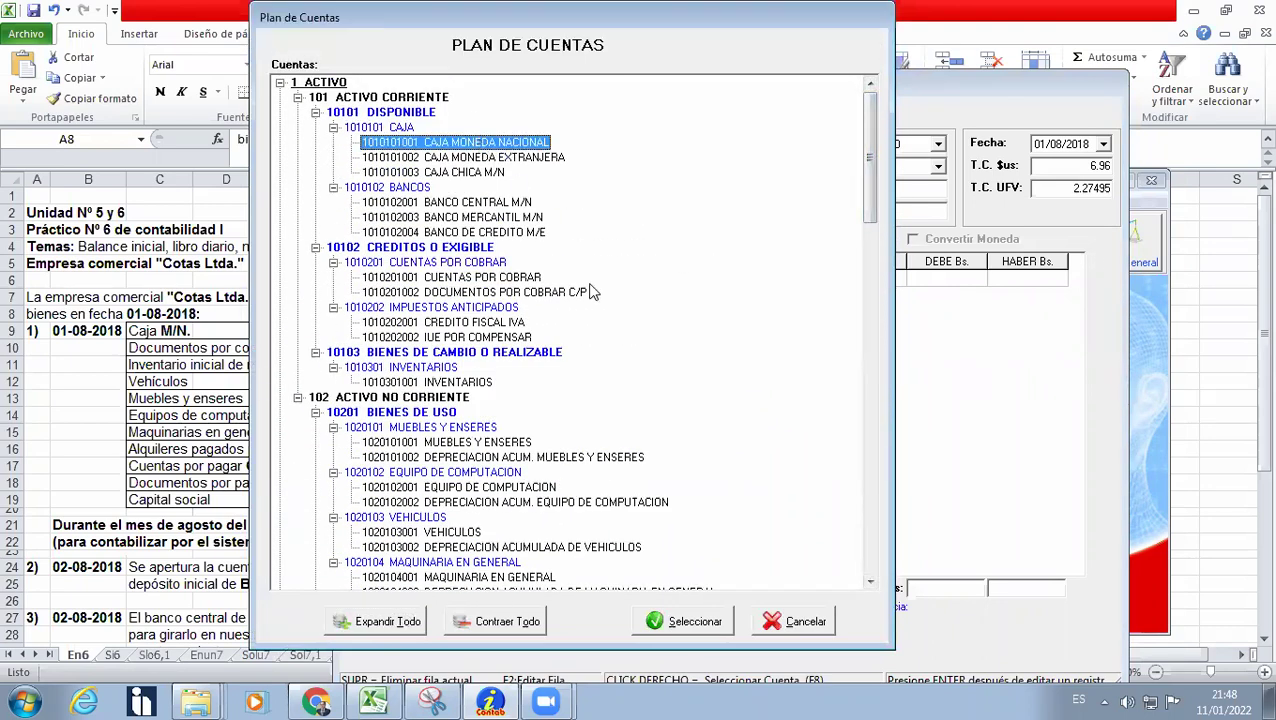
click(706, 621)
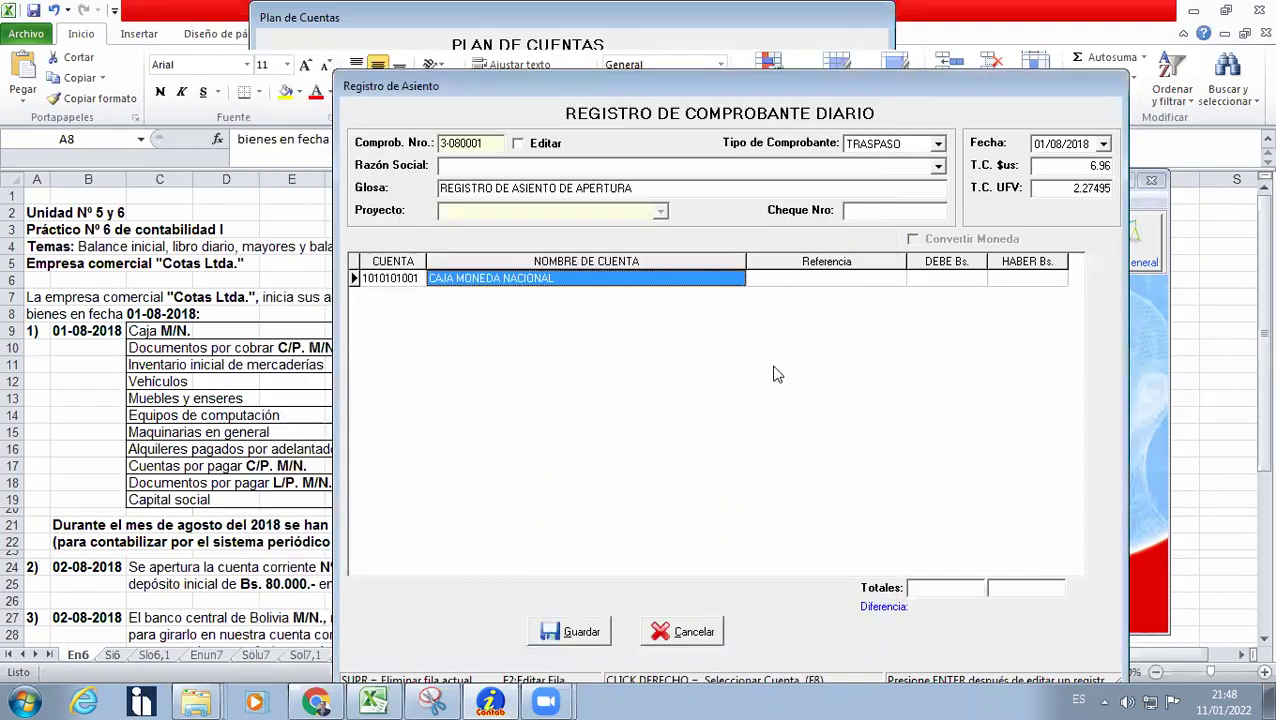
Enter a debit of 90000 Bs. for CAJA MONEDA NACIONAL and start a new row.
key(Return)
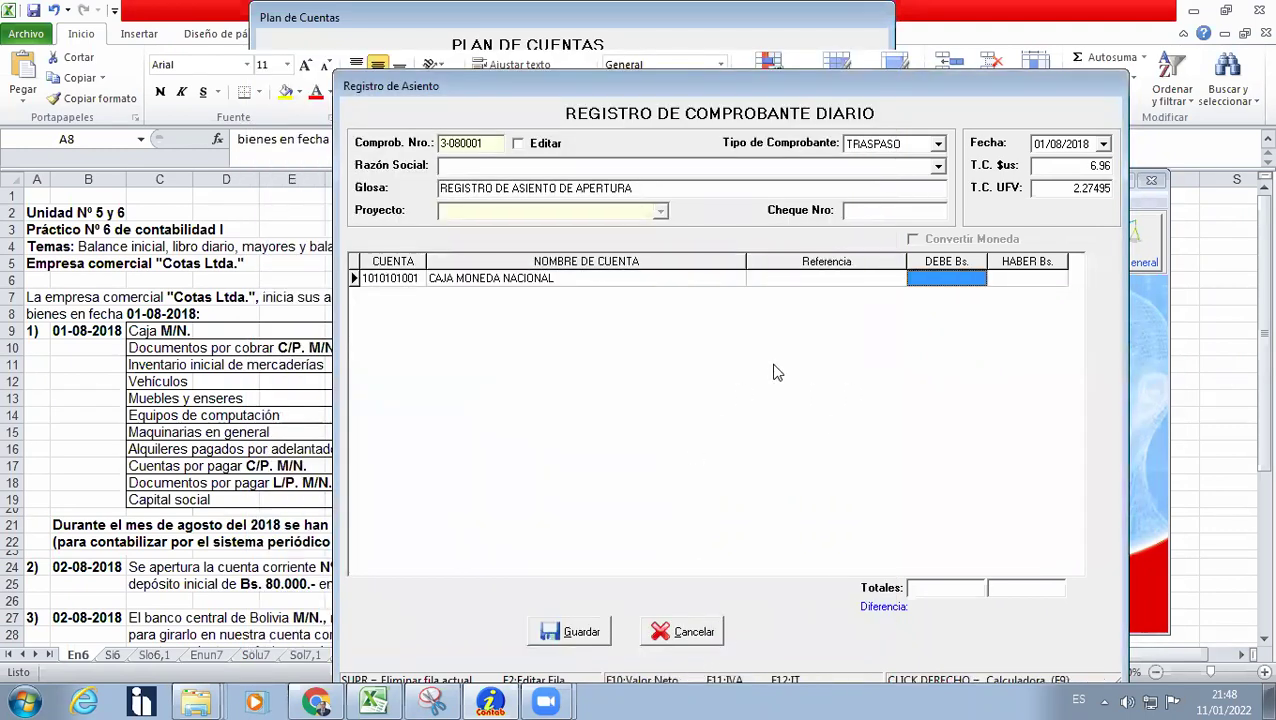
text(90)
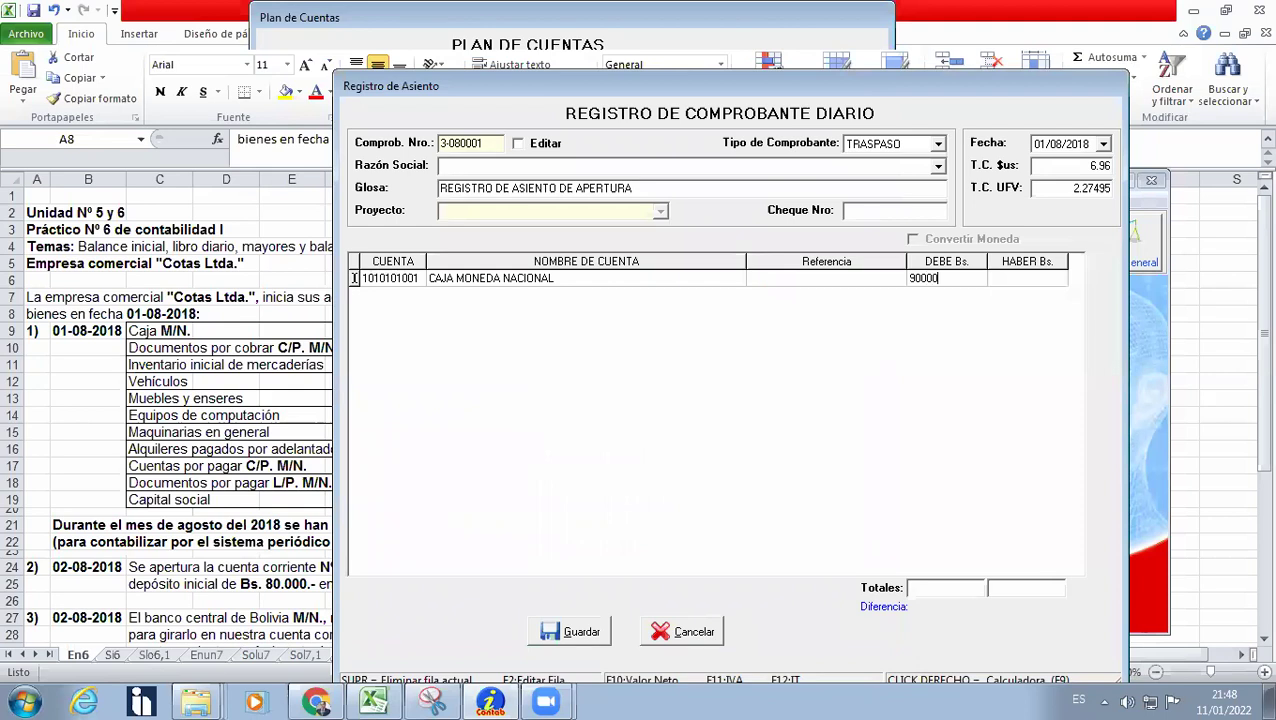
text(000)
key(Return)
key(Return)
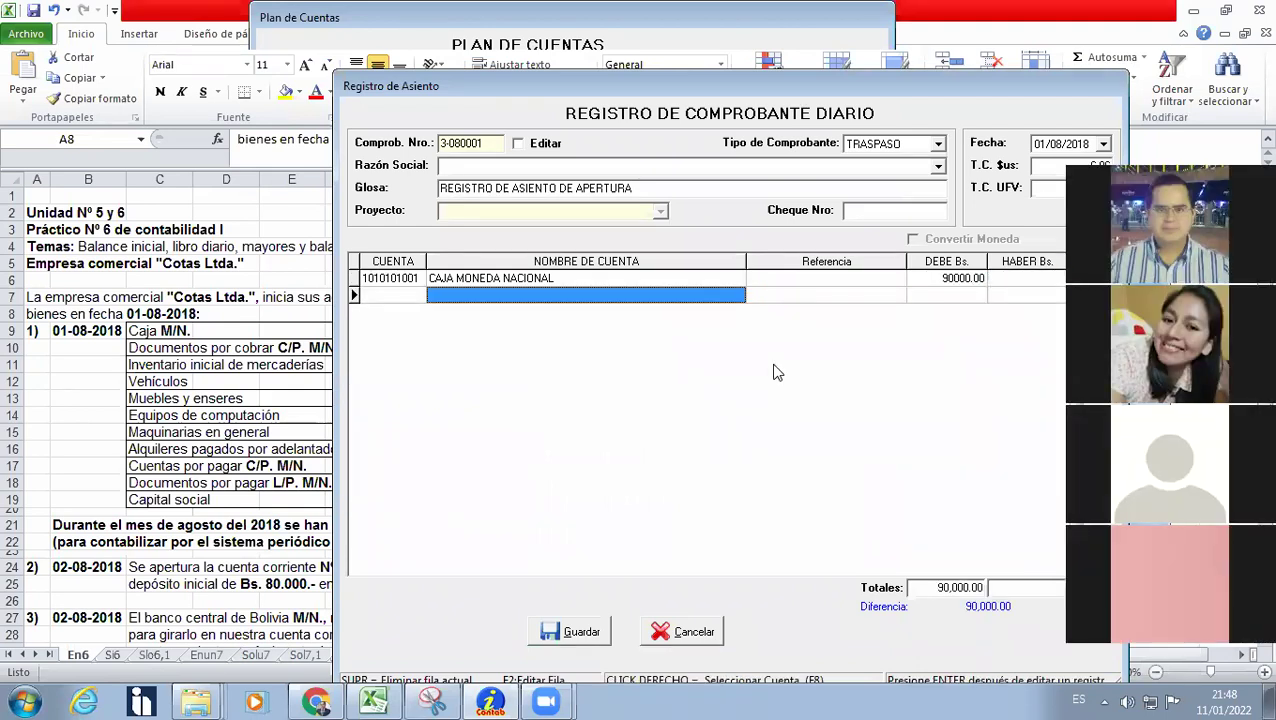
Add the account DOCUMENTOS POR COBRAR C/P in the second row with a debit of 4000 Bs.
right_click(630, 302)
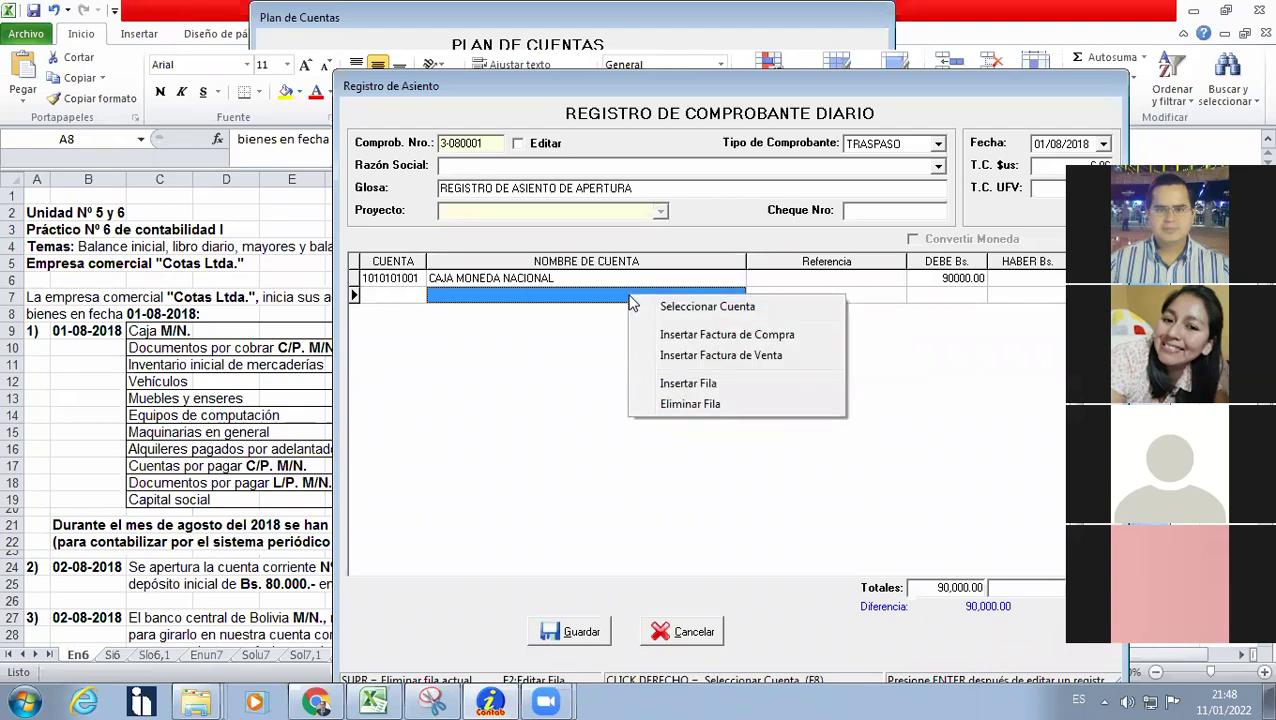
click(672, 306)
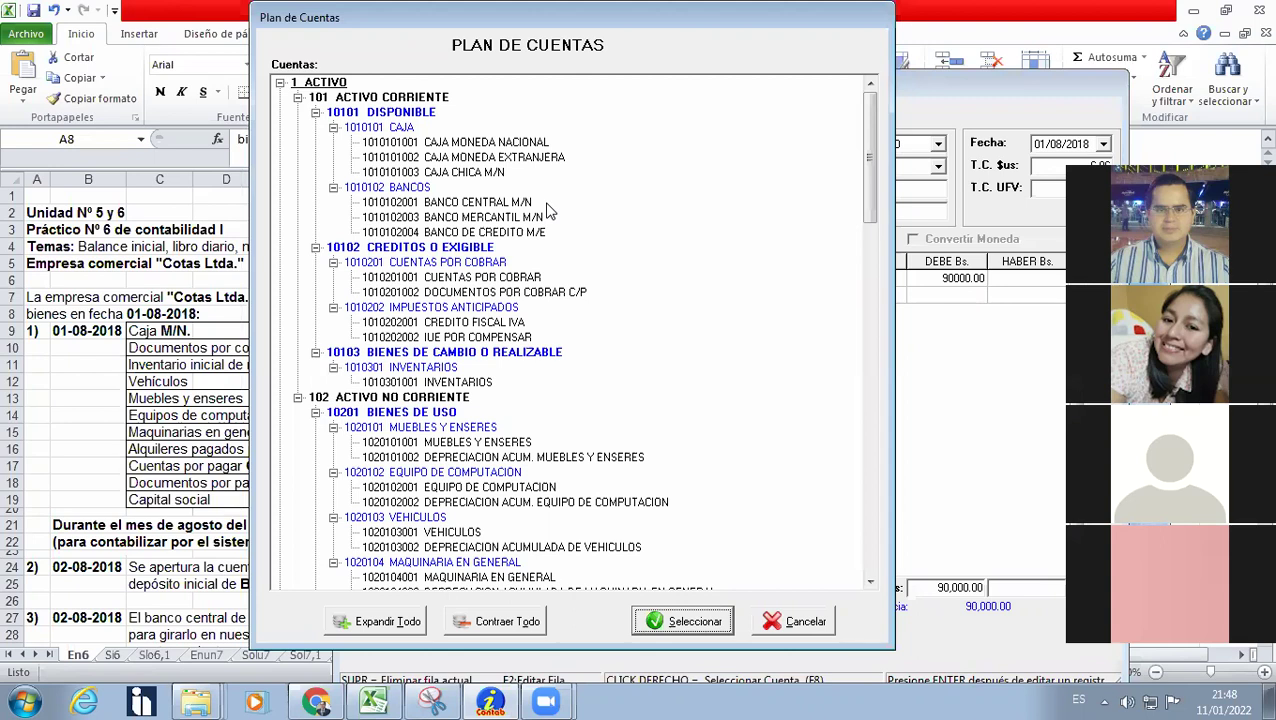
click(499, 292)
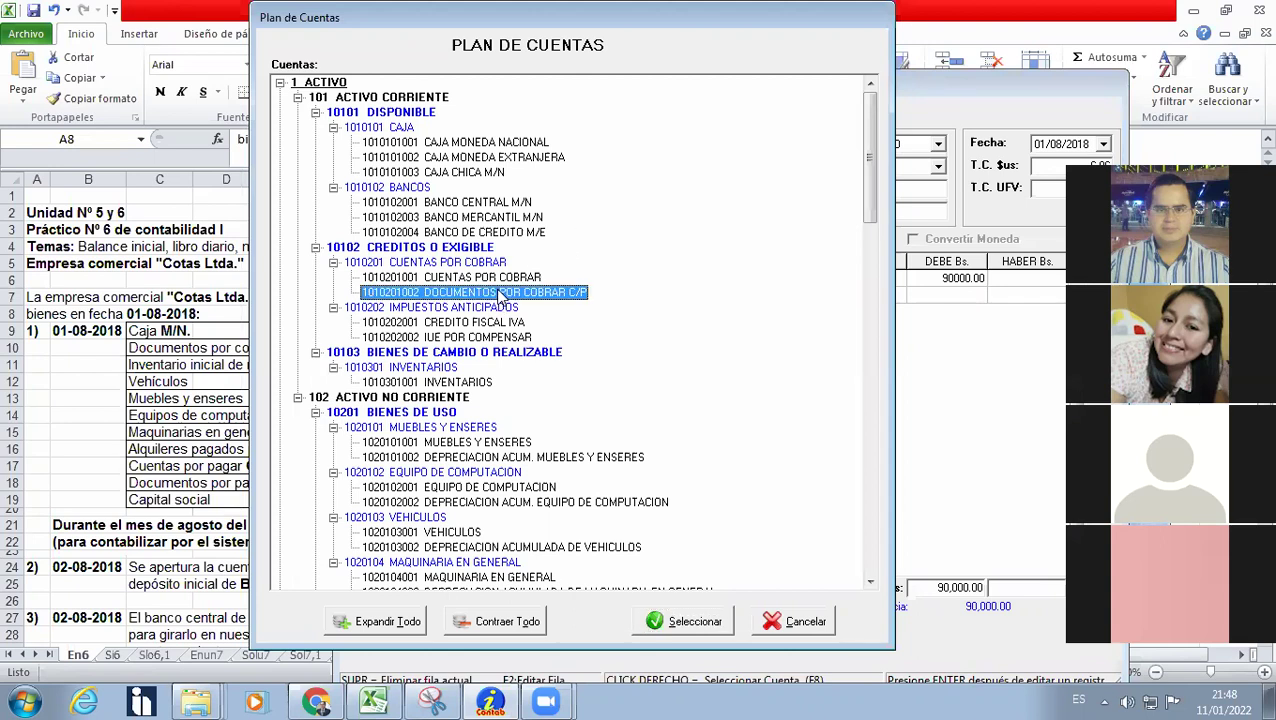
click(690, 622)
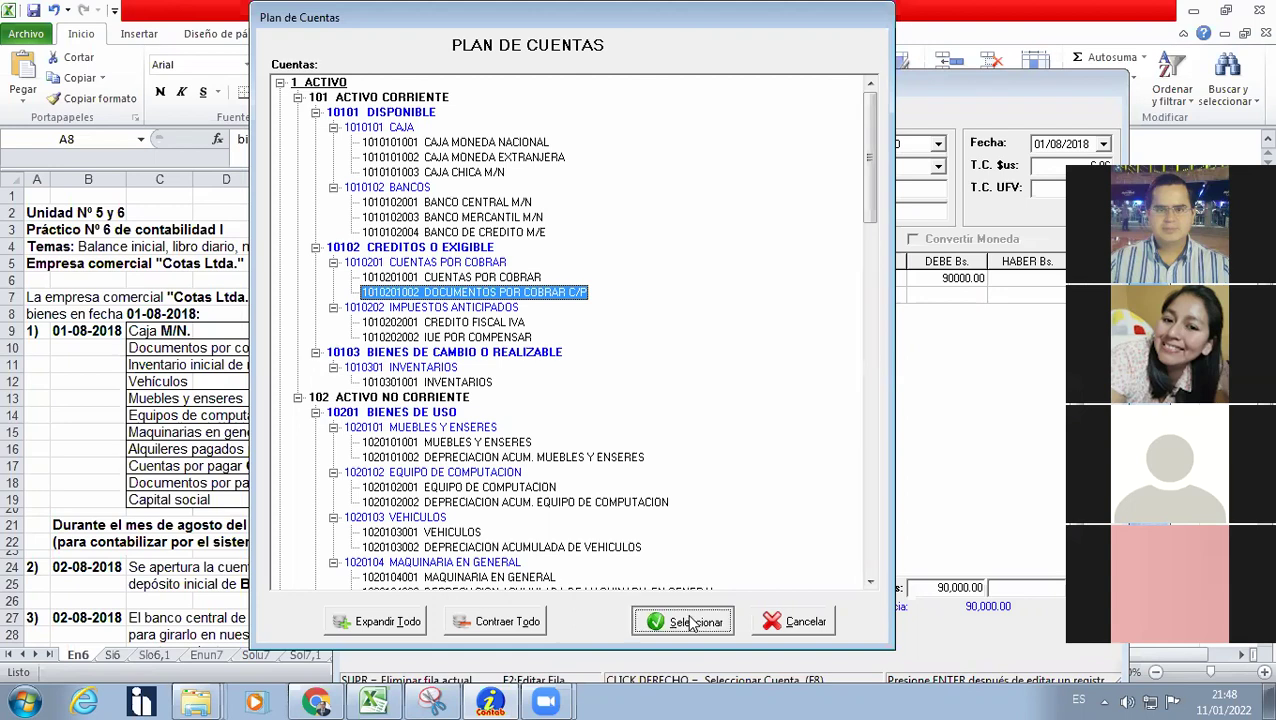
key(Return)
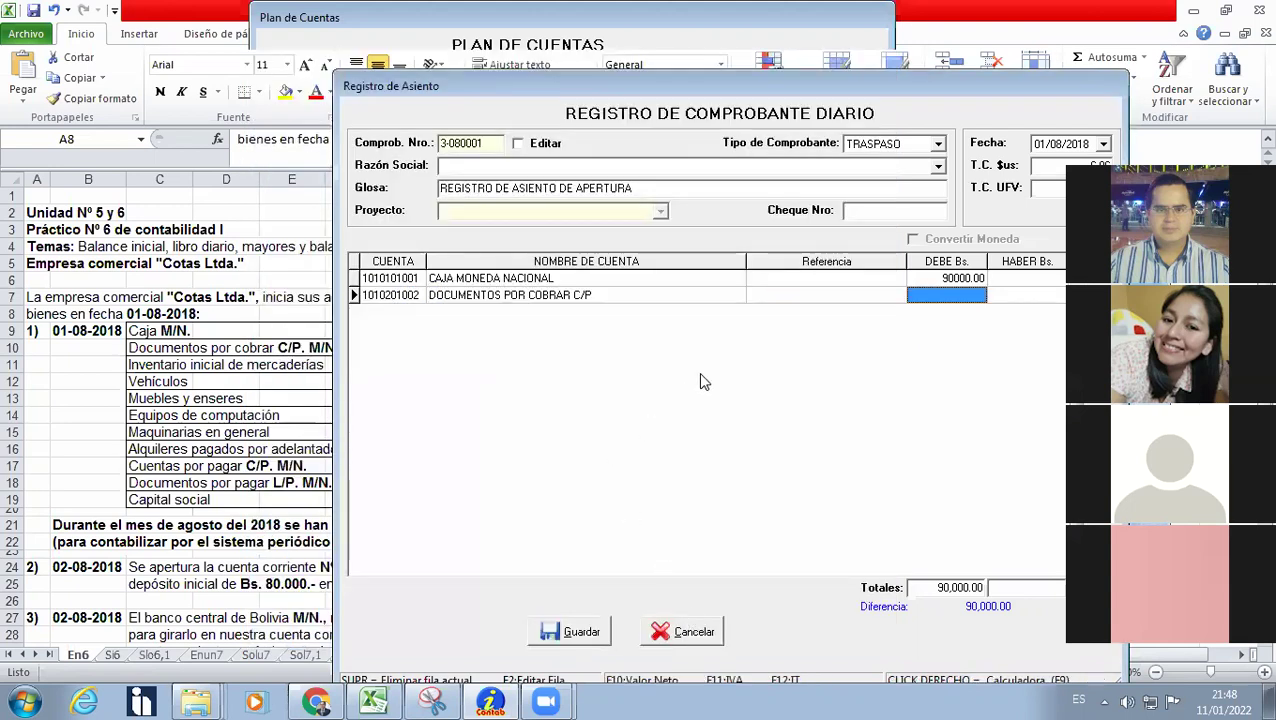
text(4000)
key(Return)
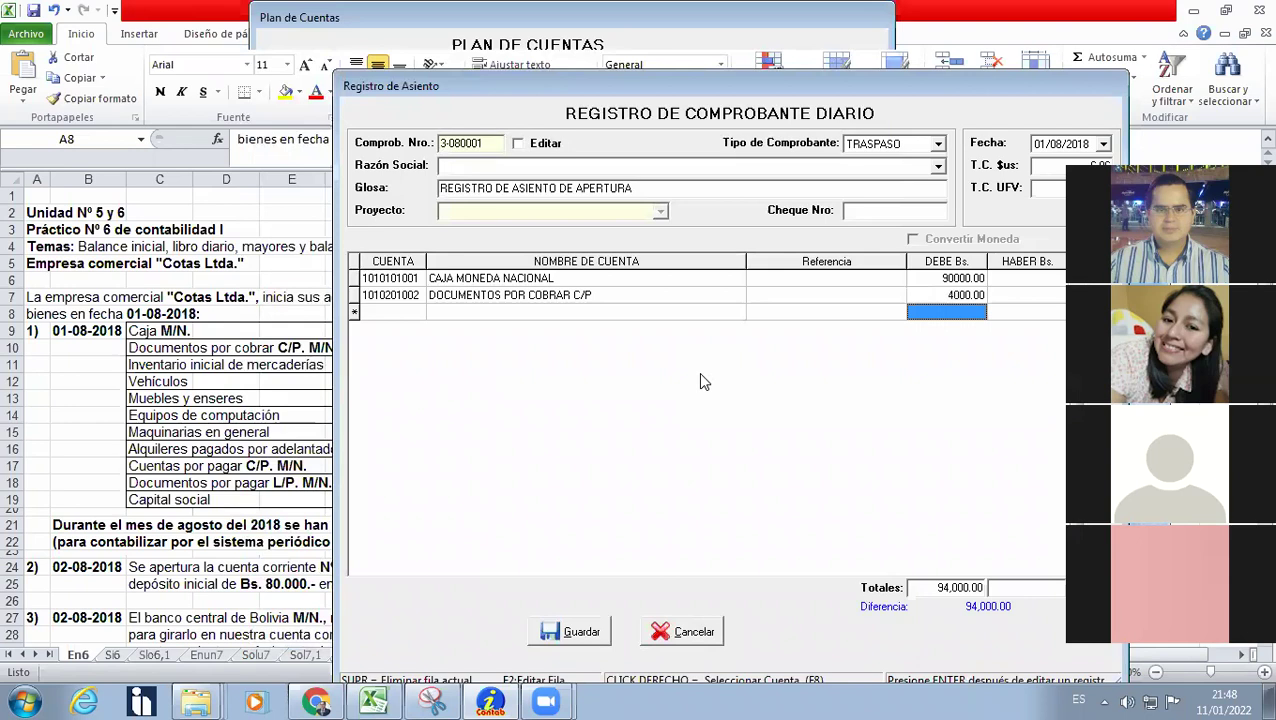
Add the account INVENTARIOS in the third row with a debit of 19000 Bs.
right_click(598, 326)
click(608, 331)
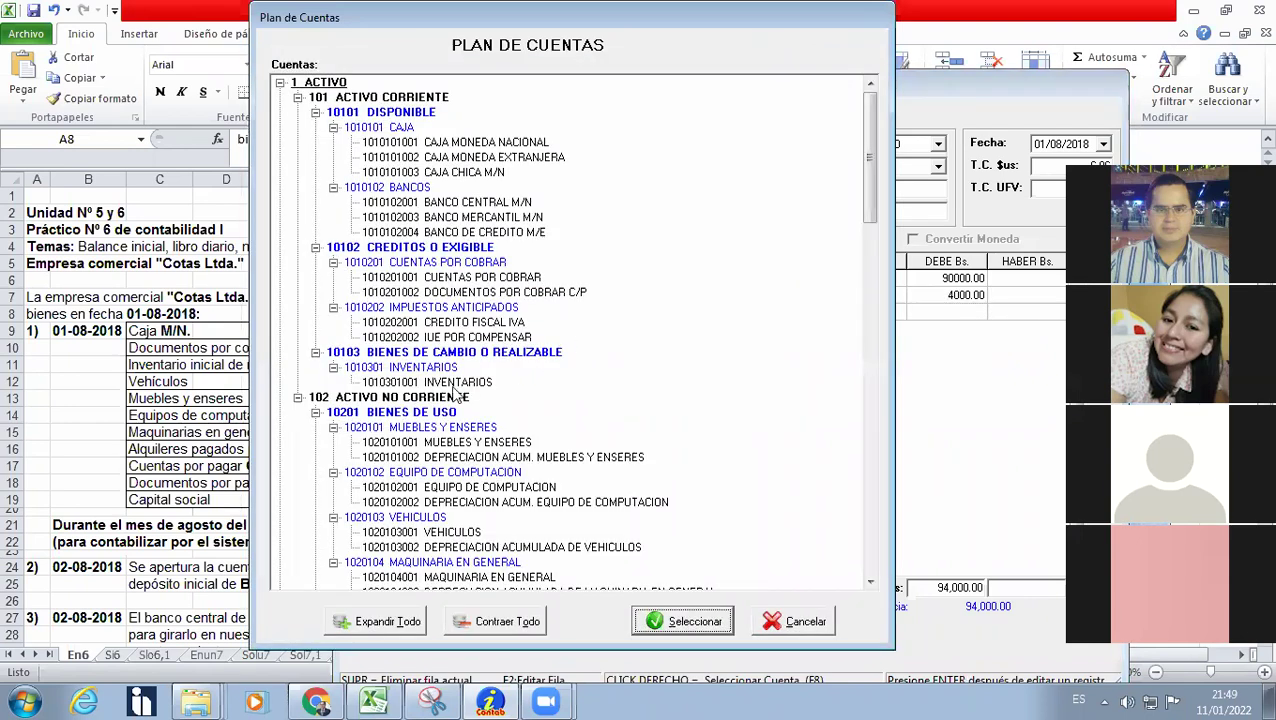
click(423, 386)
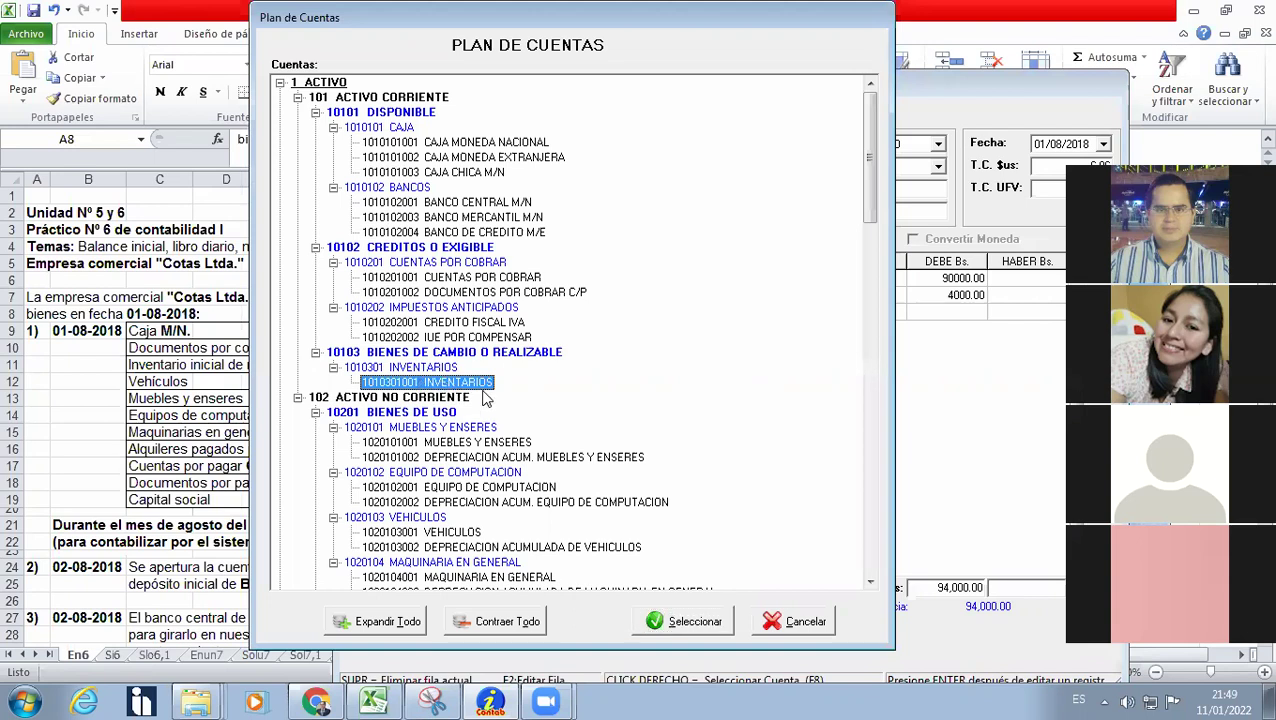
click(697, 620)
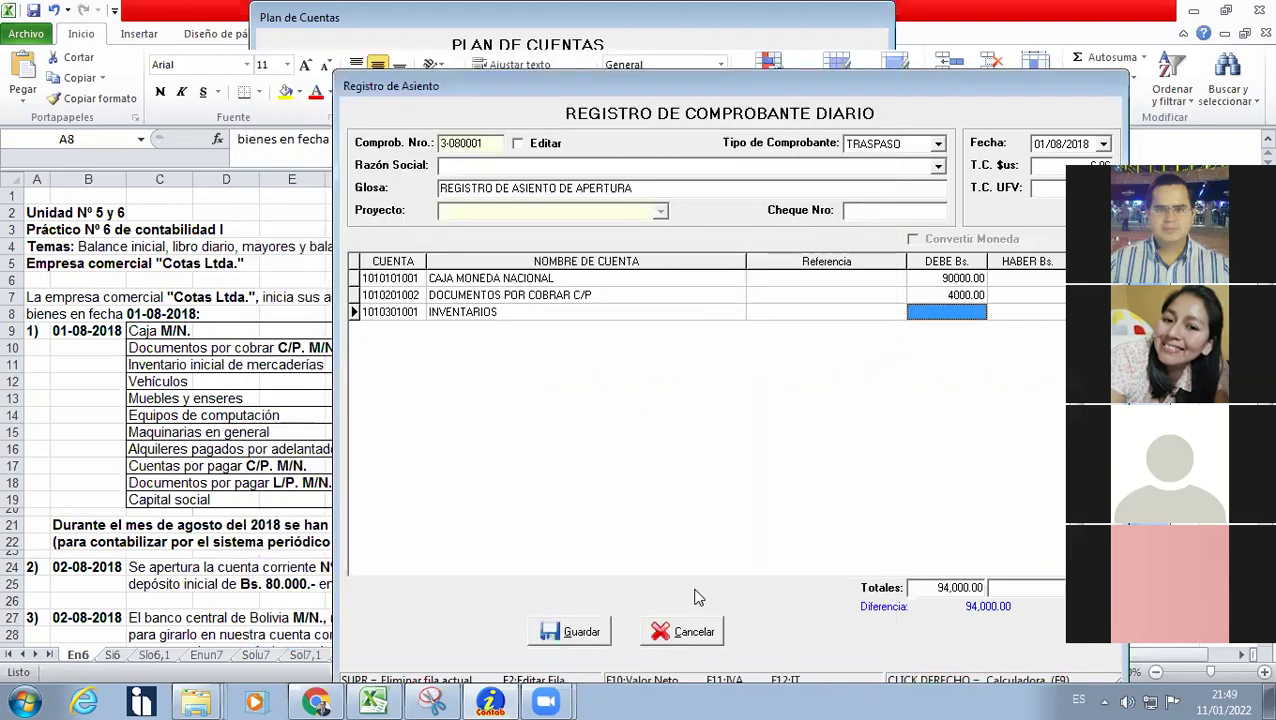
text(19000)
key(Return)
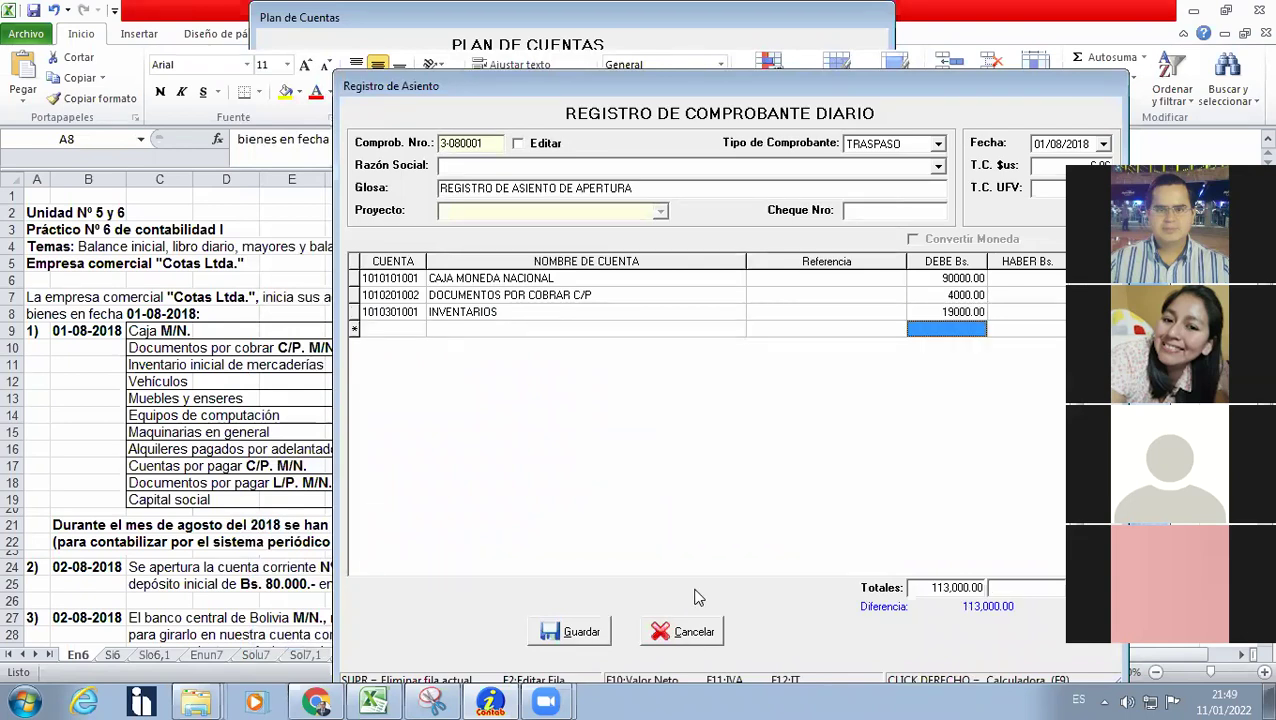
Add the account VEHICULOS in the fourth row with a debit of 40000 Bs.
click(522, 325)
right_click(522, 325)
click(600, 336)
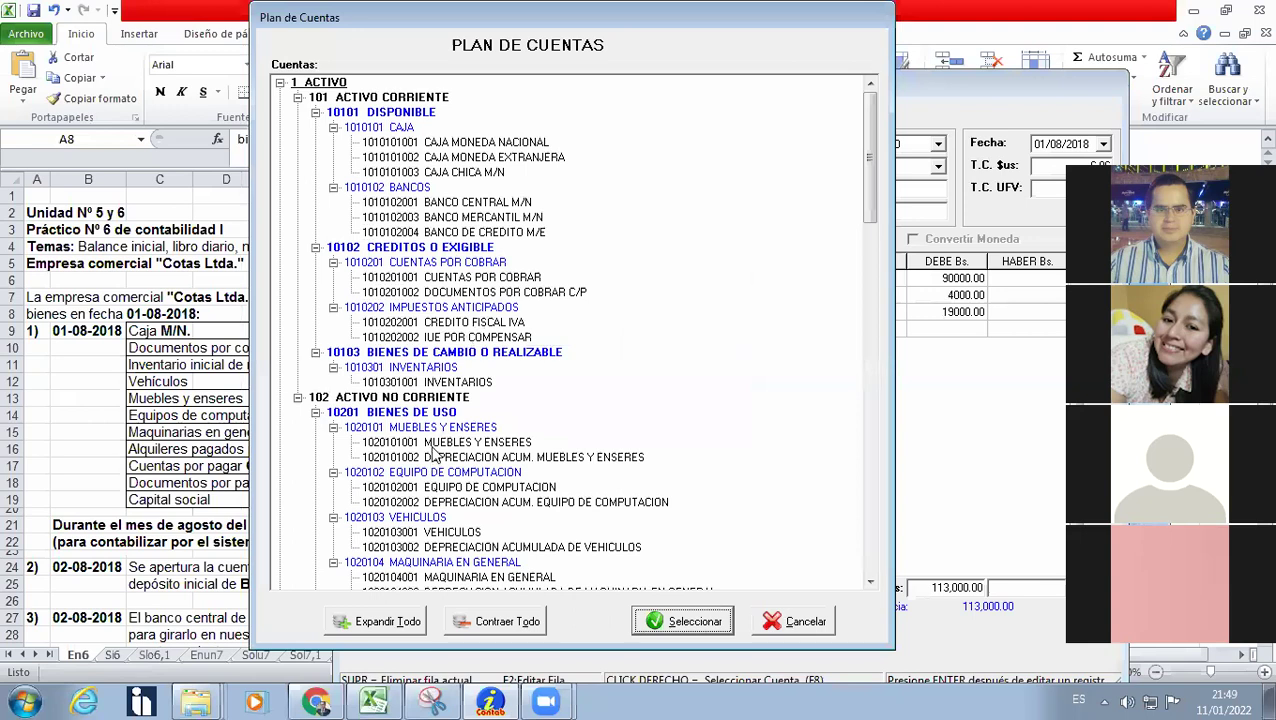
click(870, 581)
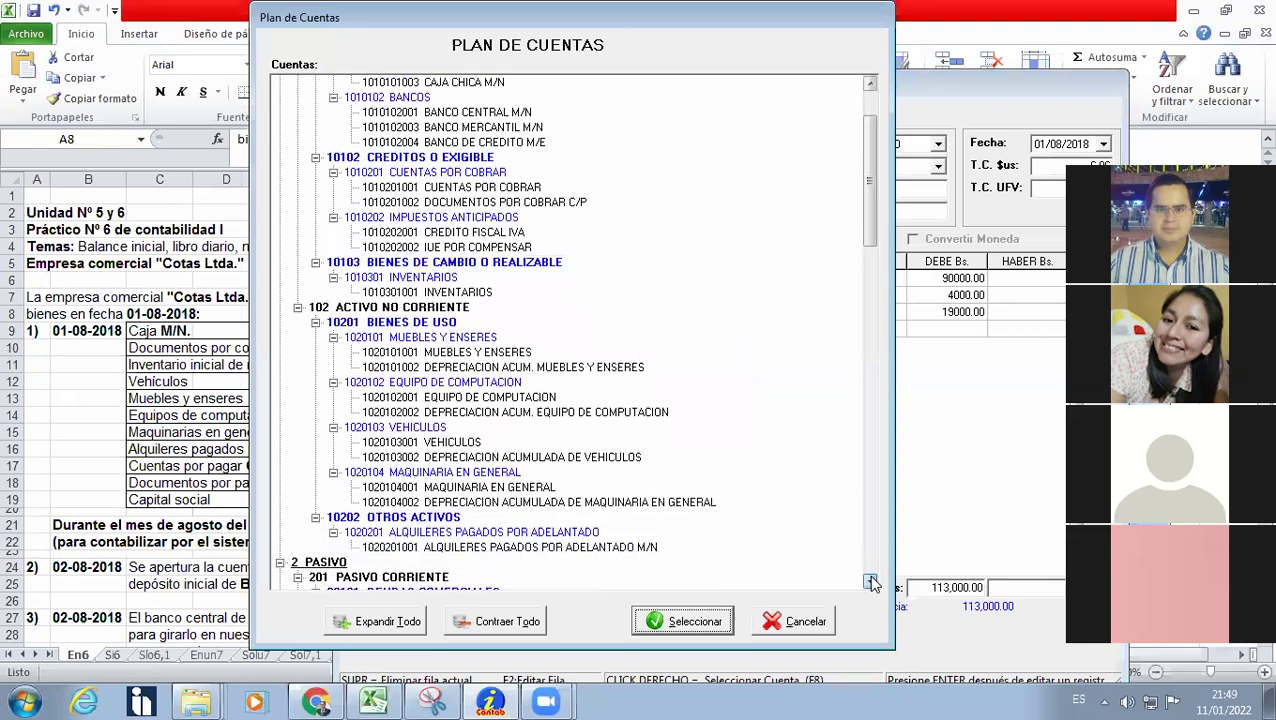
click(425, 428)
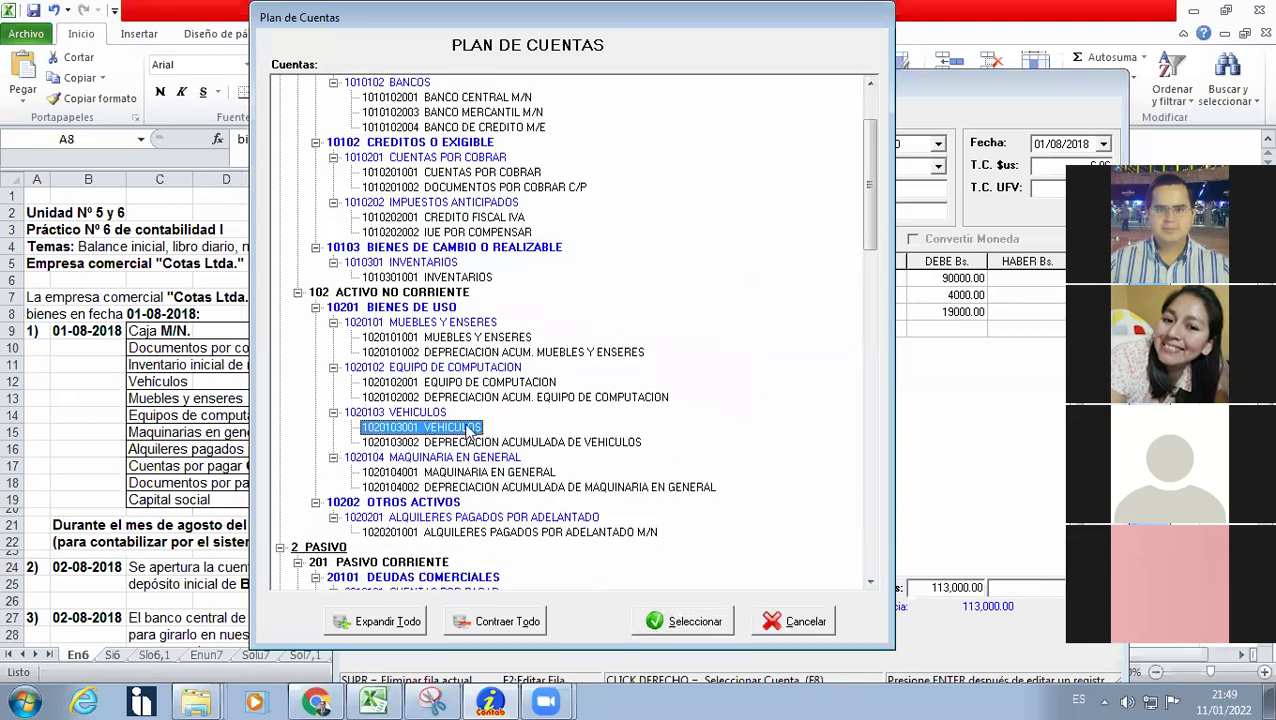
click(695, 622)
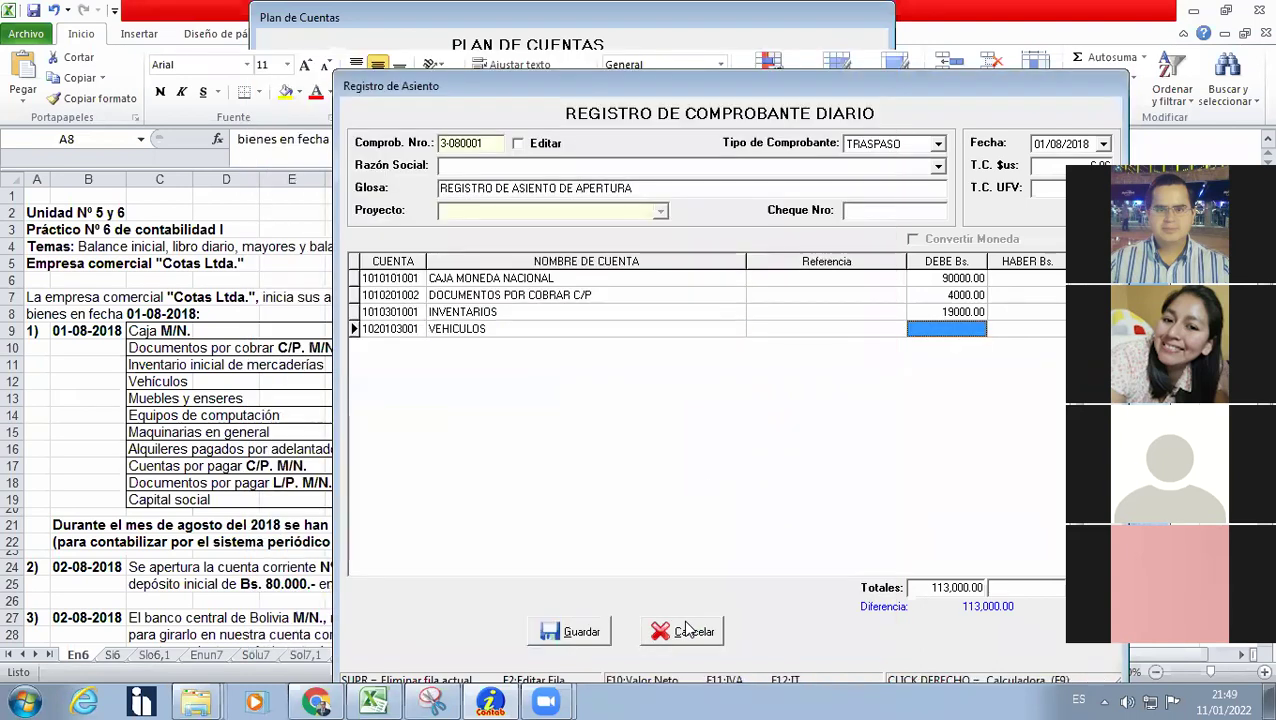
text(40000)
key(Return)
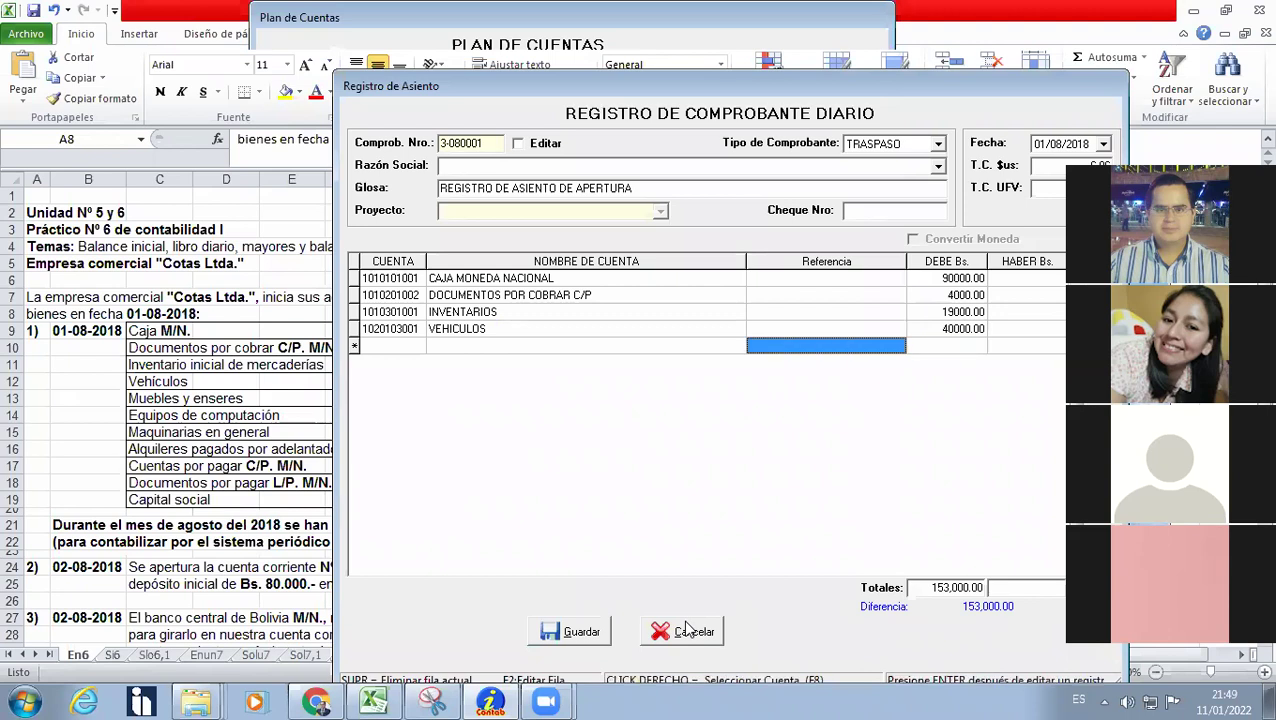
Add the account MUEBLES Y ENSERES in the fifth row with a debit of 2000 Bs.
key(Left)
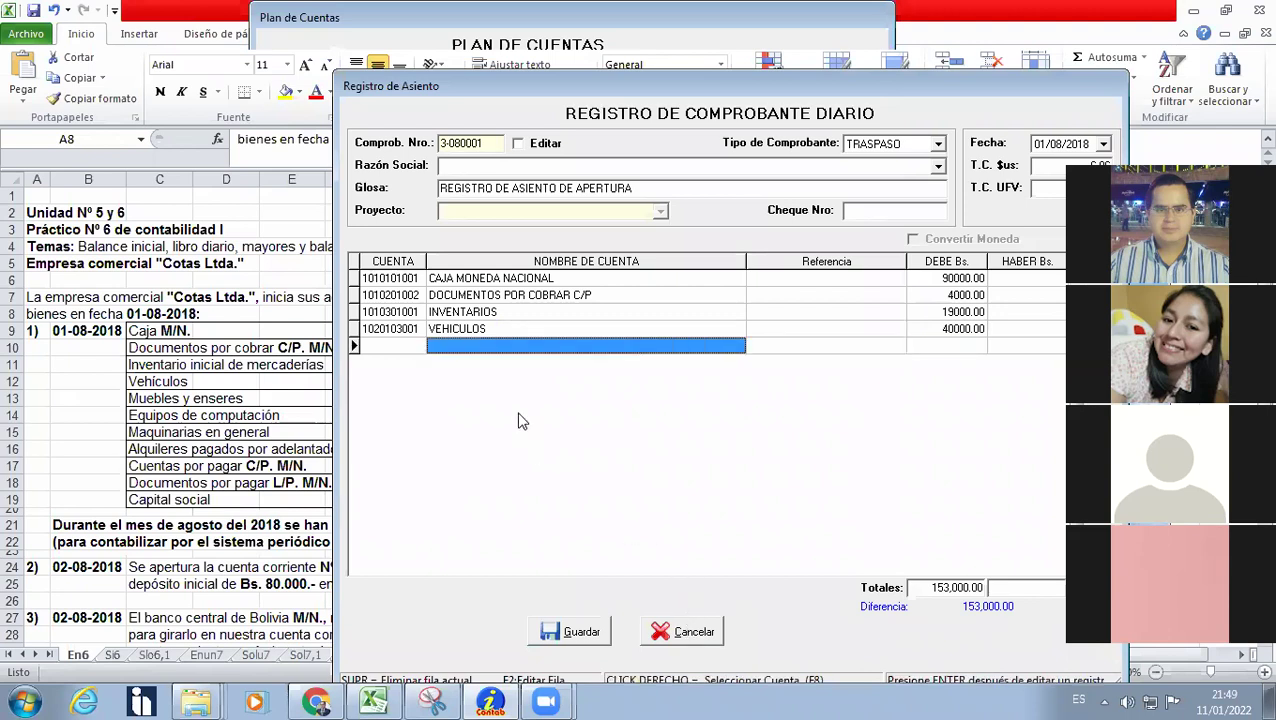
right_click(515, 350)
click(530, 362)
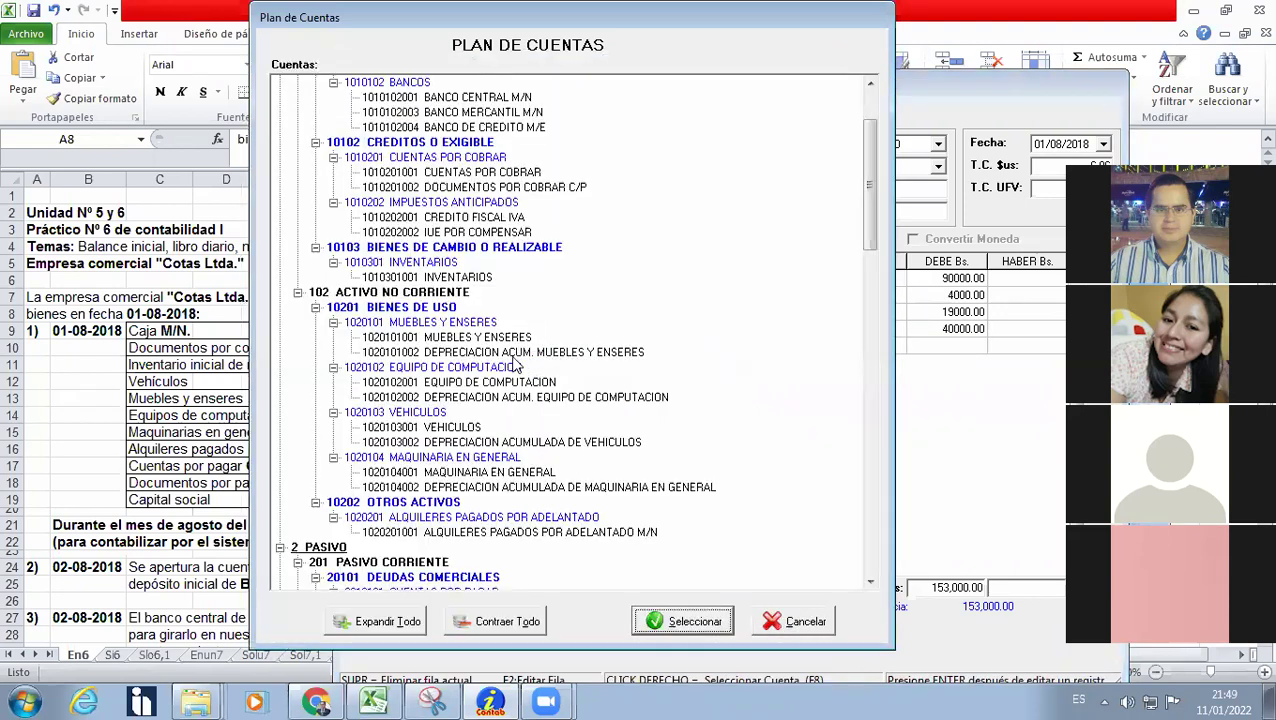
click(447, 340)
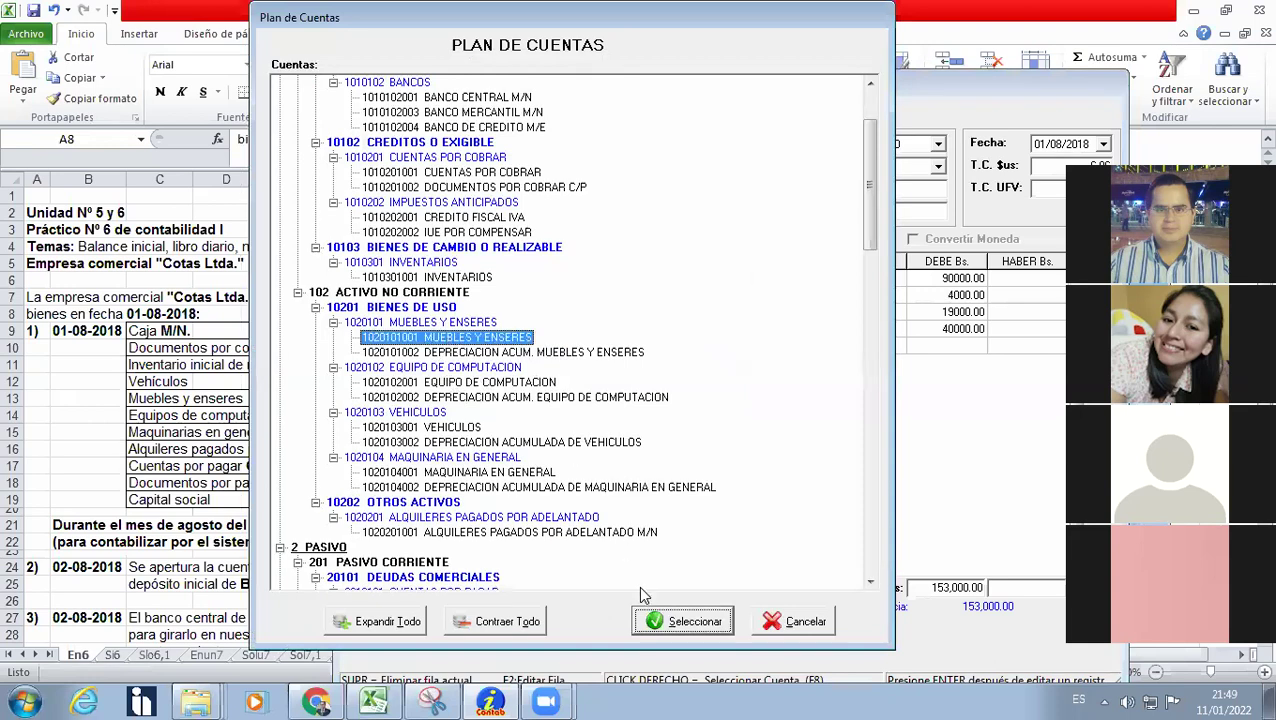
click(676, 620)
key(Return)
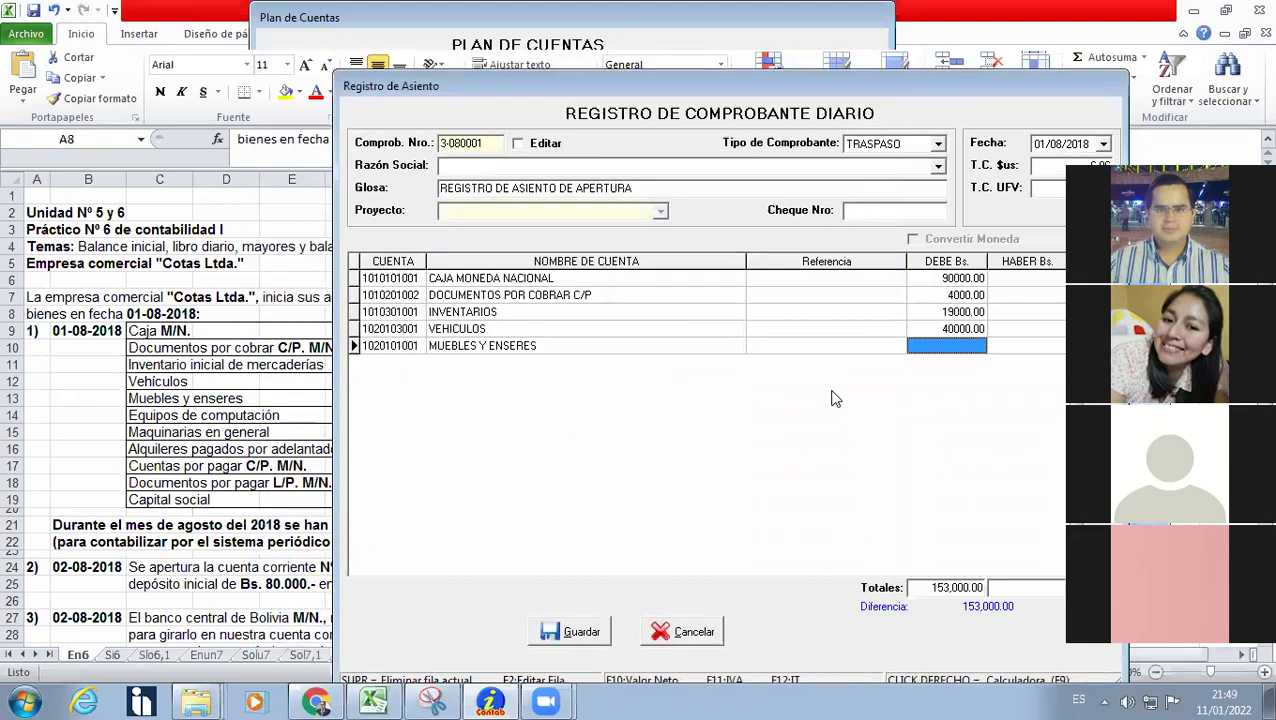
text(2000)
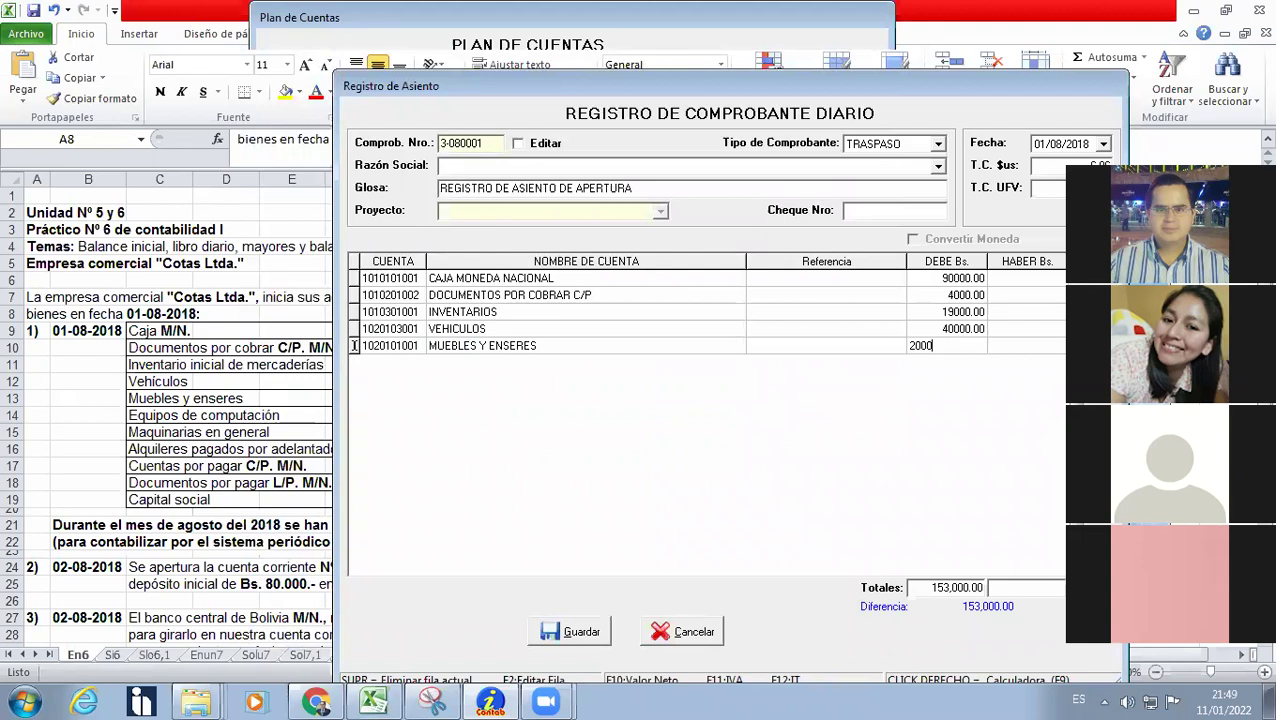
key(Return)
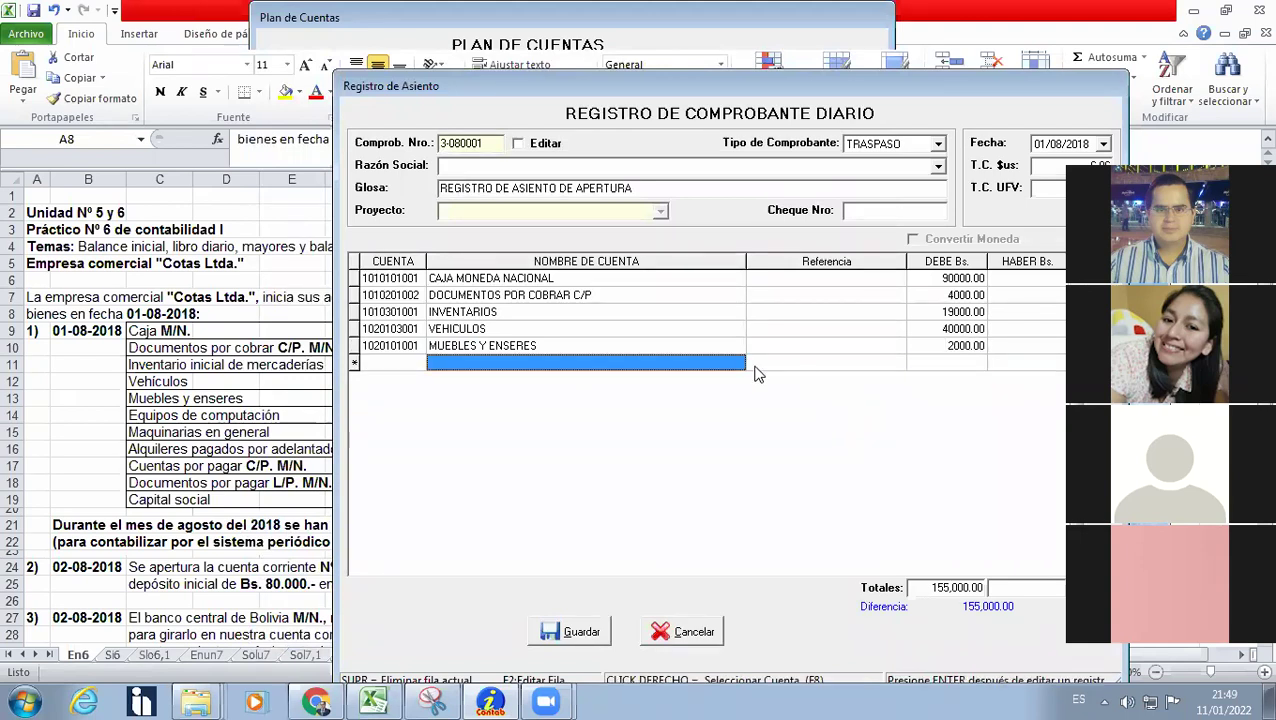
Add the account EQUIPO DE COMPUTACION in the sixth row with a debit of 4000 Bs.
right_click(498, 362)
click(513, 373)
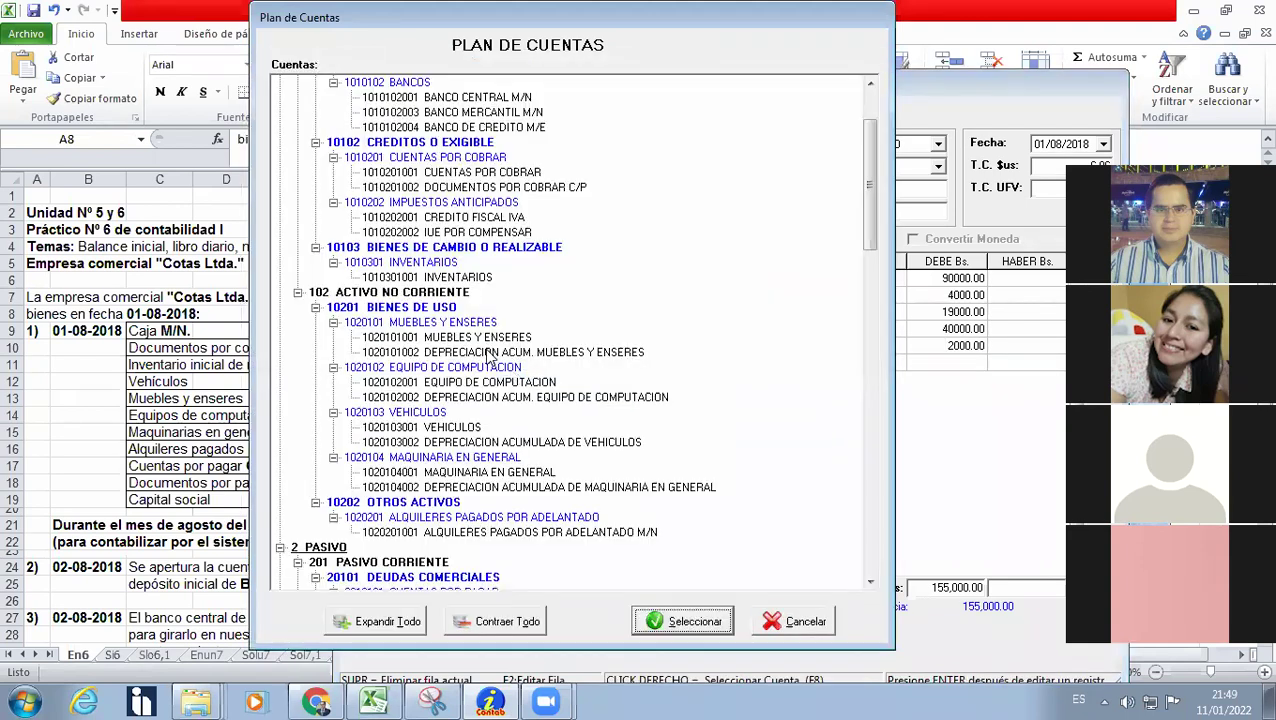
click(468, 370)
click(484, 386)
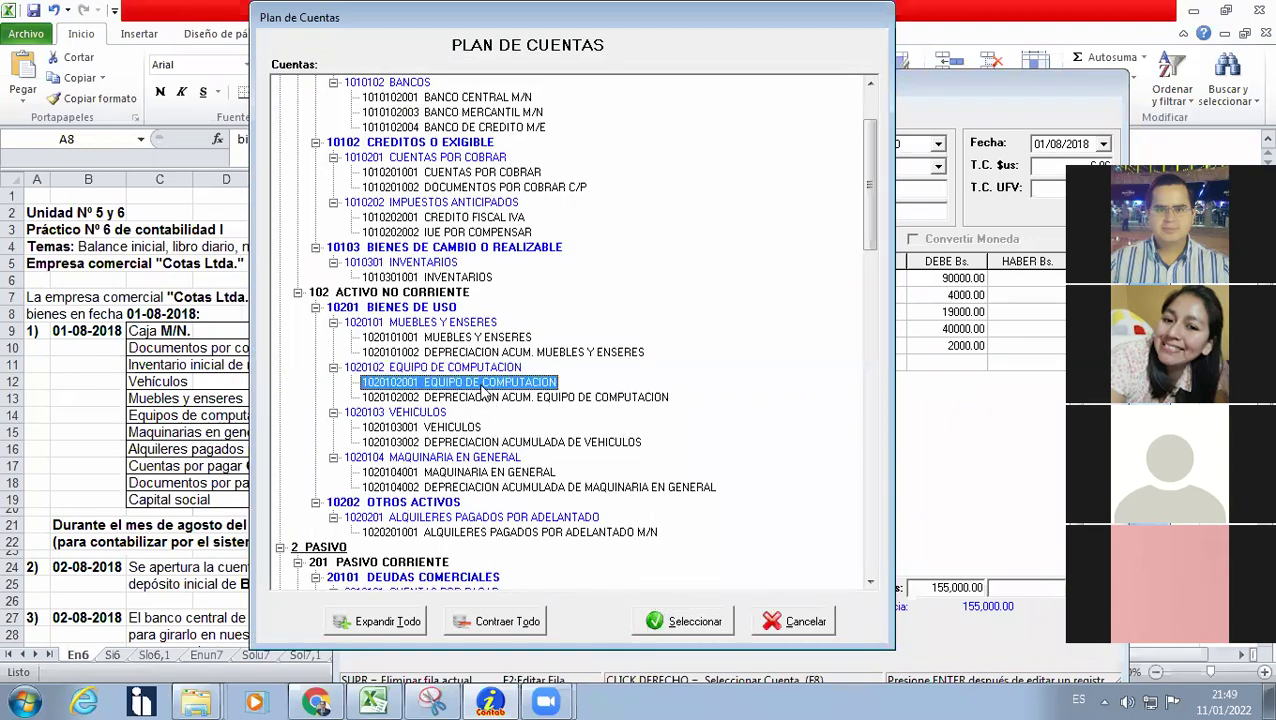
click(680, 628)
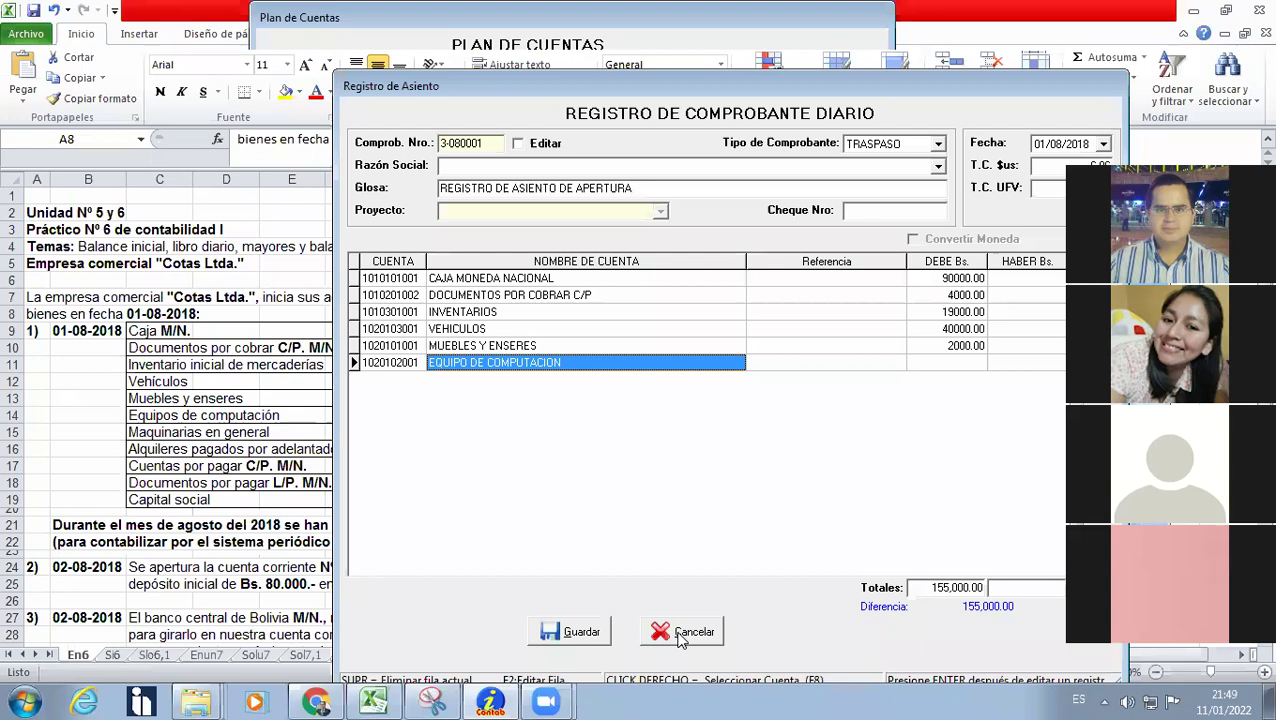
key(Return)
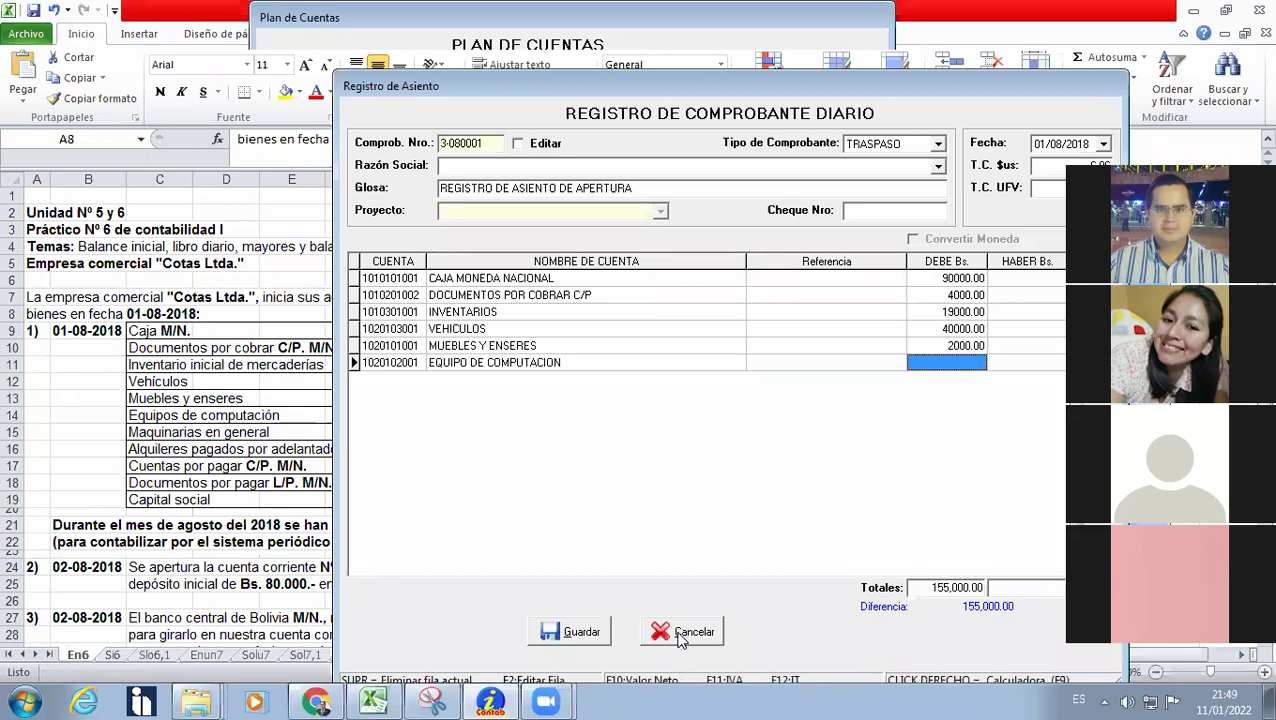
text(4000)
key(Return)
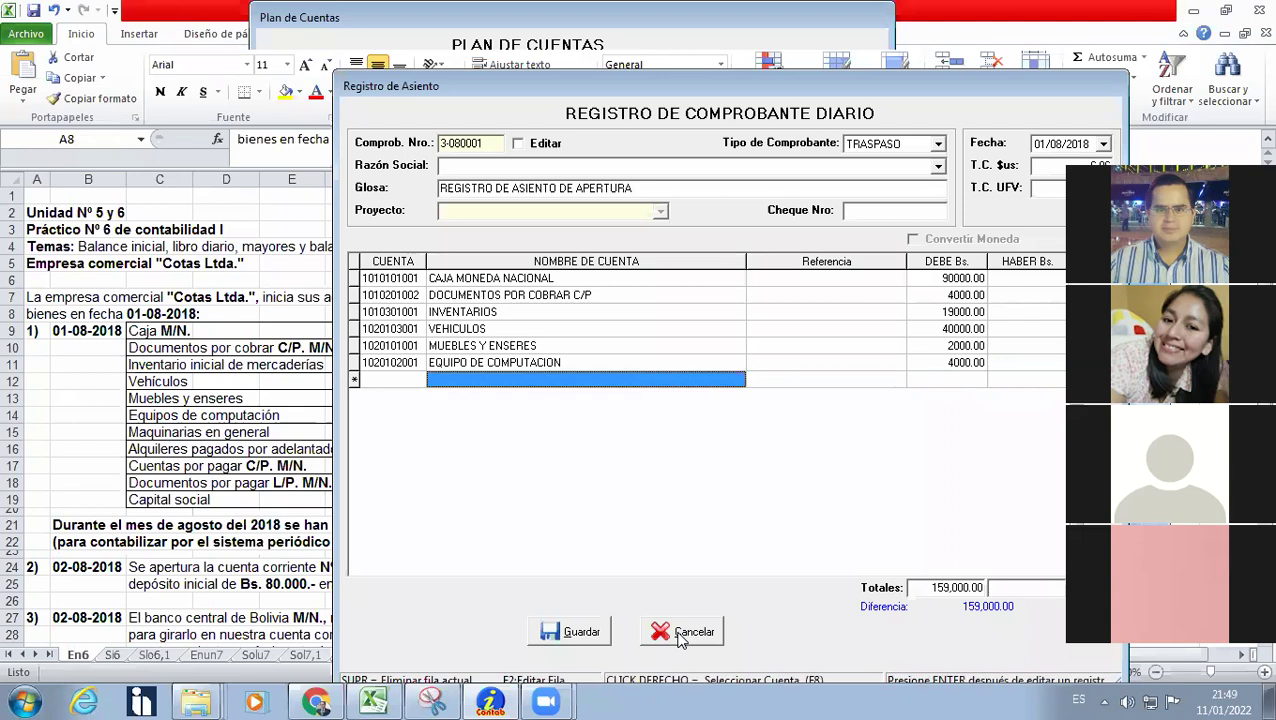
Add the account MAQUINARIA EN GENERAL in the seventh row with a debit of 60000 Bs.
right_click(575, 387)
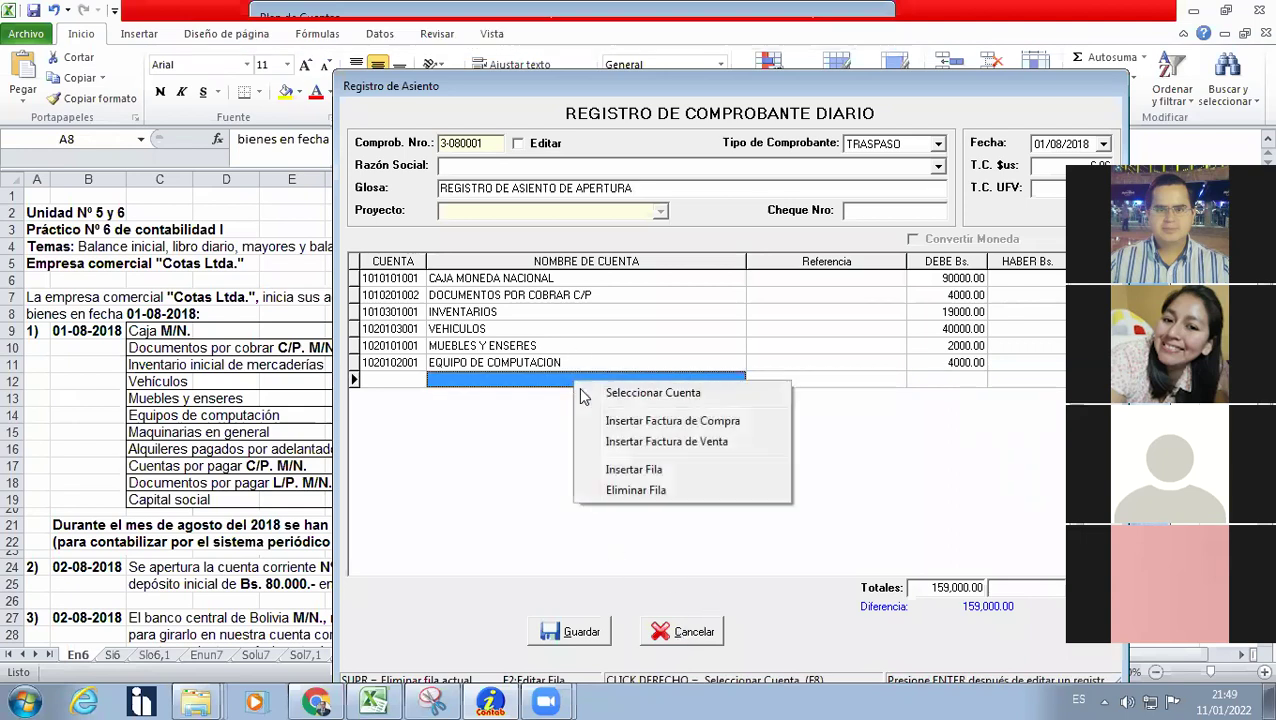
click(605, 391)
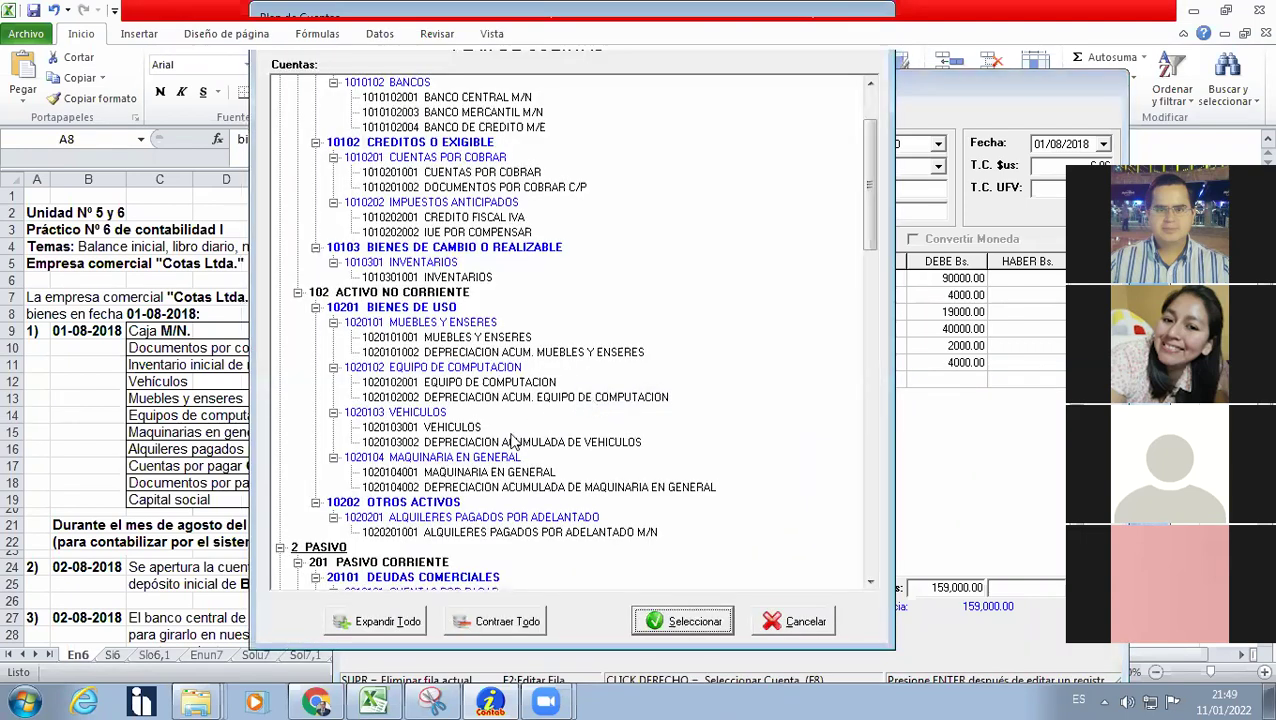
click(485, 472)
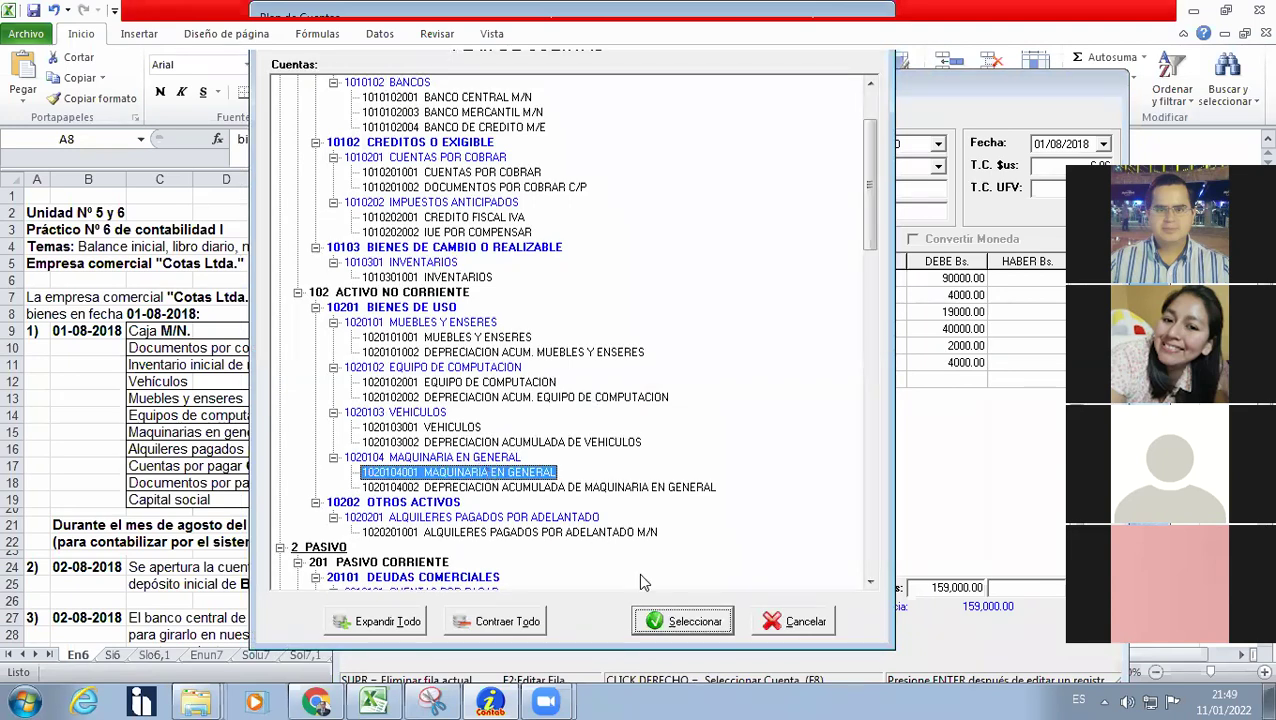
click(676, 622)
key(Return)
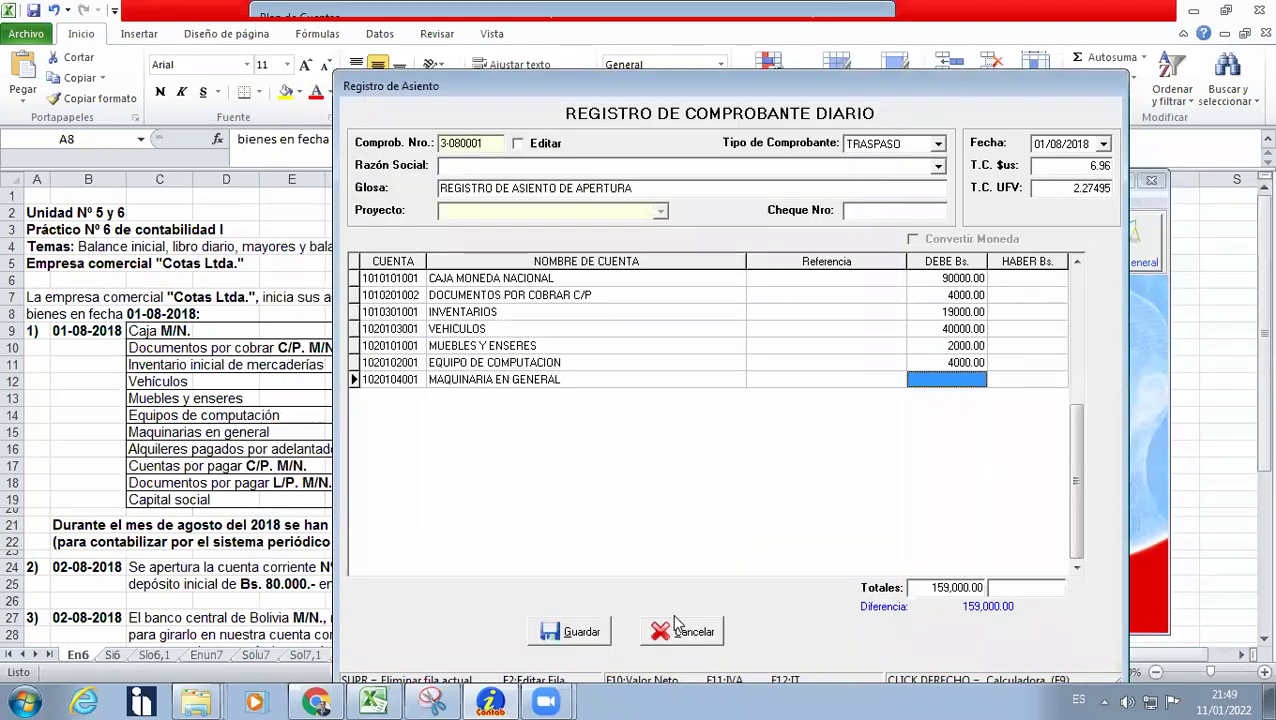
text(60000)
key(Return)
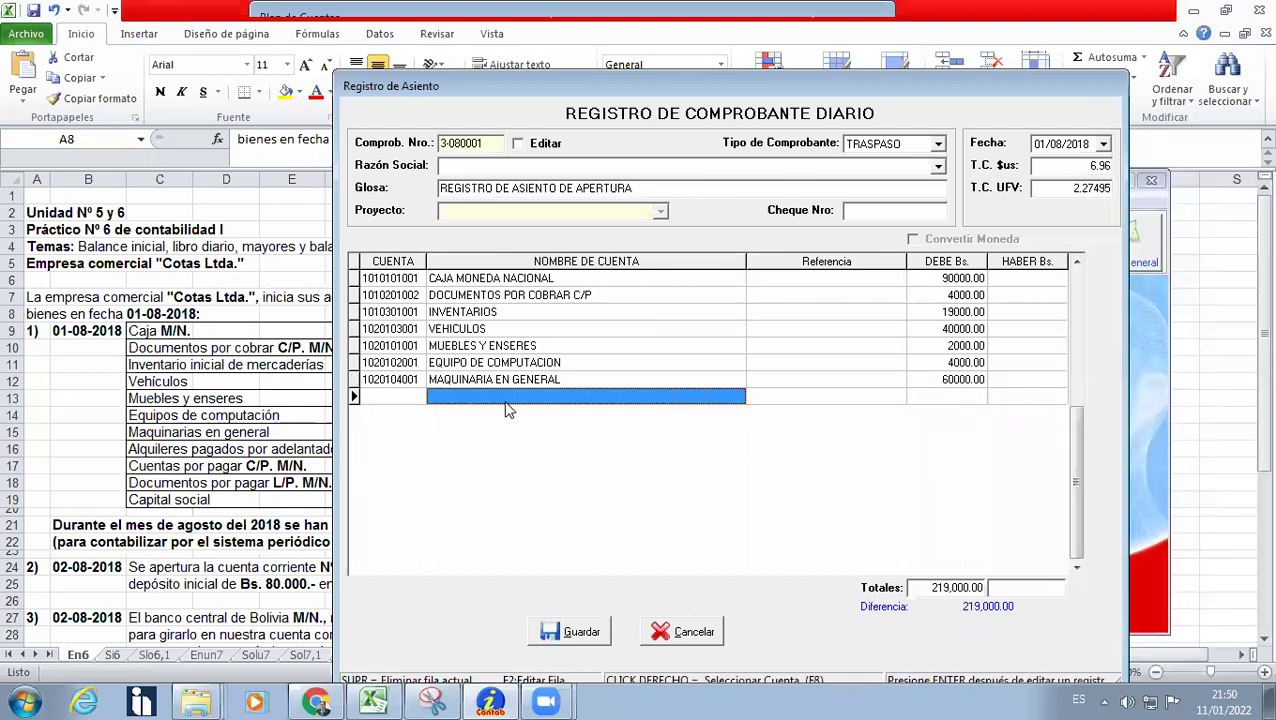
Add the account ALQUILERES PAGADOS POR ADELANTADO M/N from OTROS ACTIVOS in the eighth row with a debit of 6960 Bs.
right_click(510, 408)
click(539, 414)
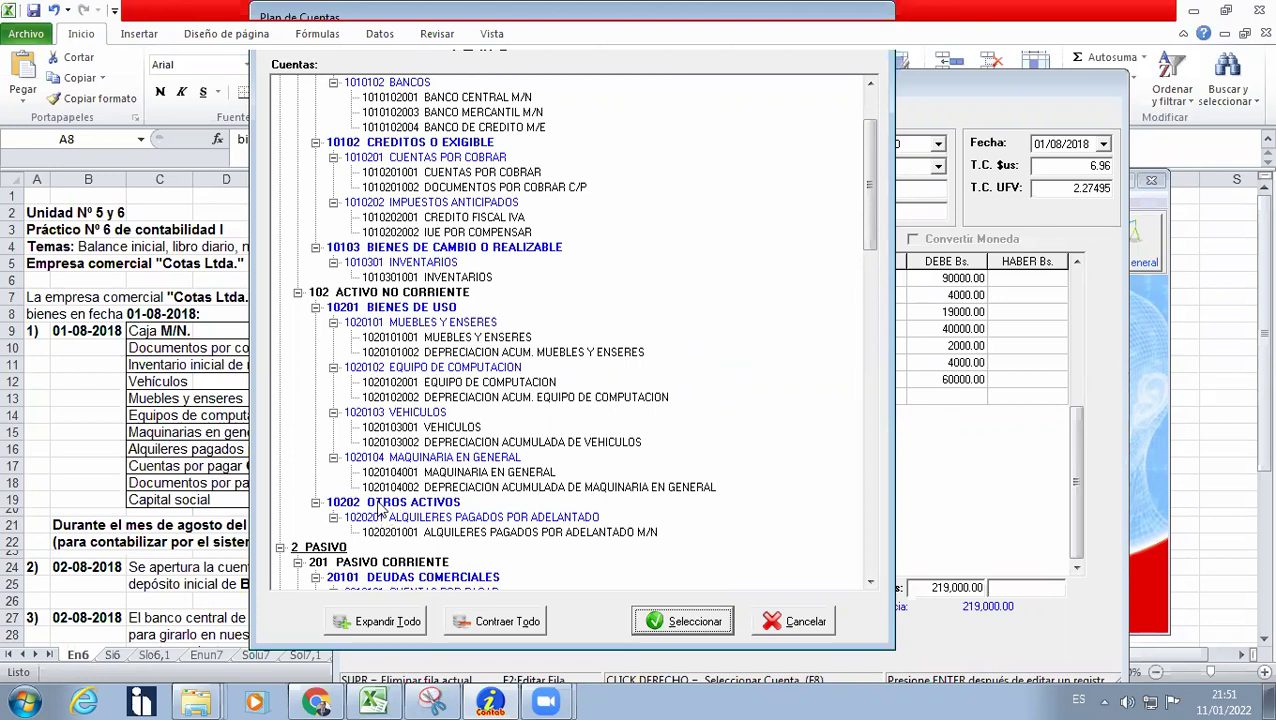
click(349, 295)
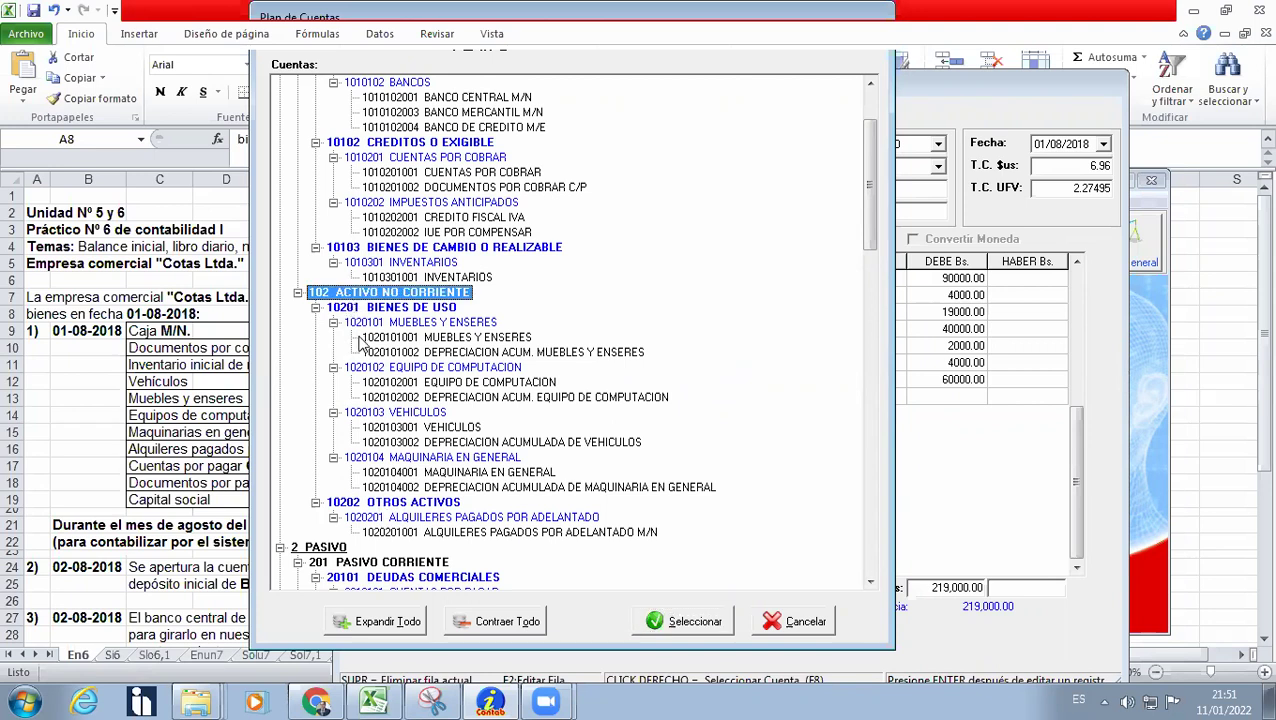
click(348, 503)
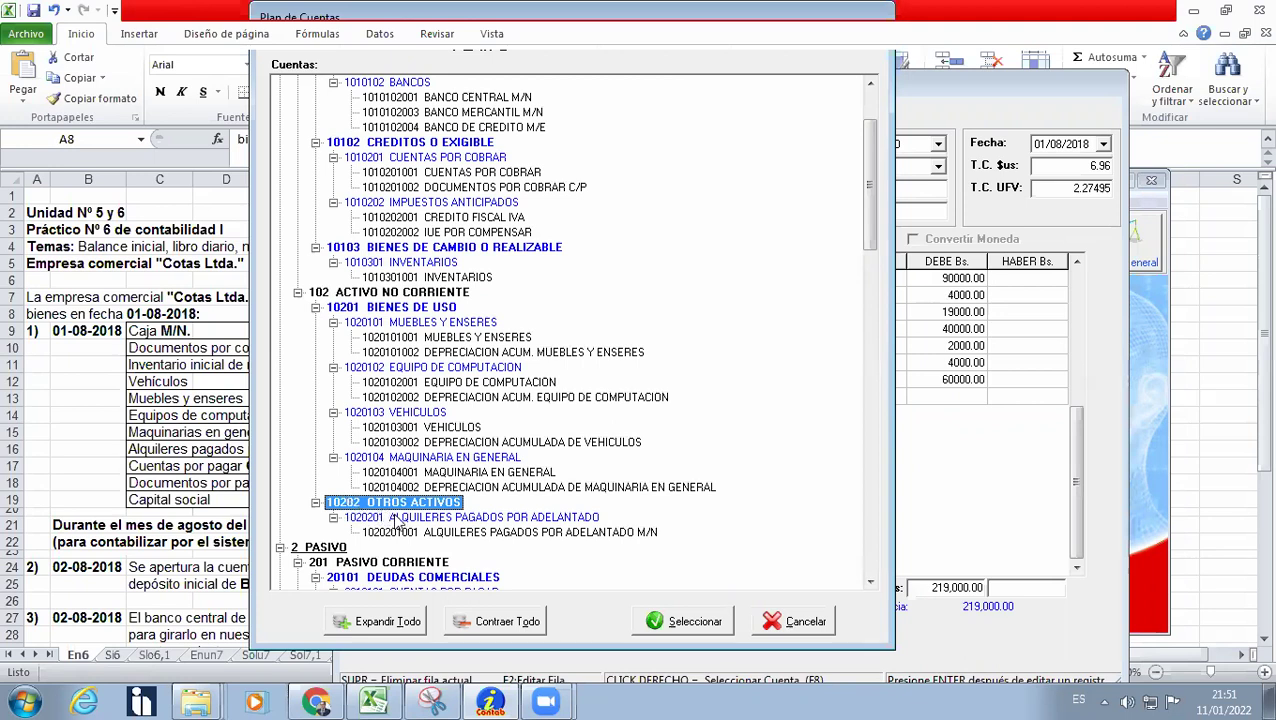
click(458, 519)
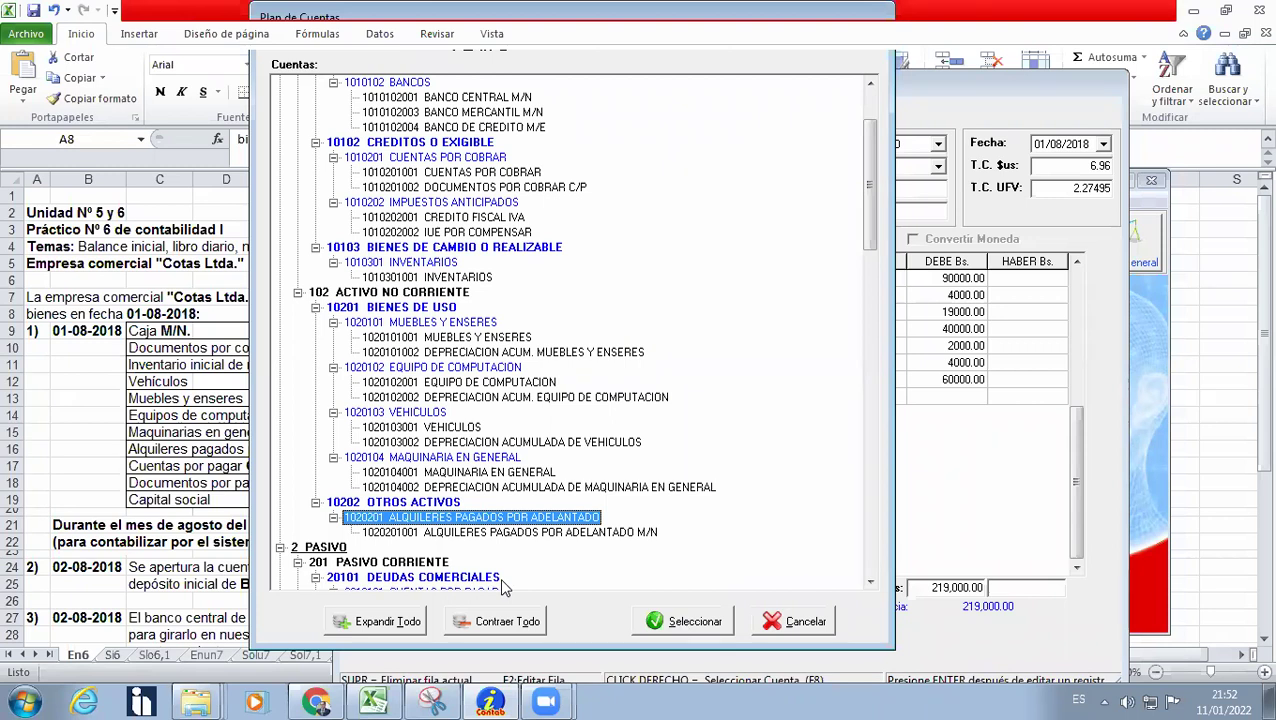
click(505, 533)
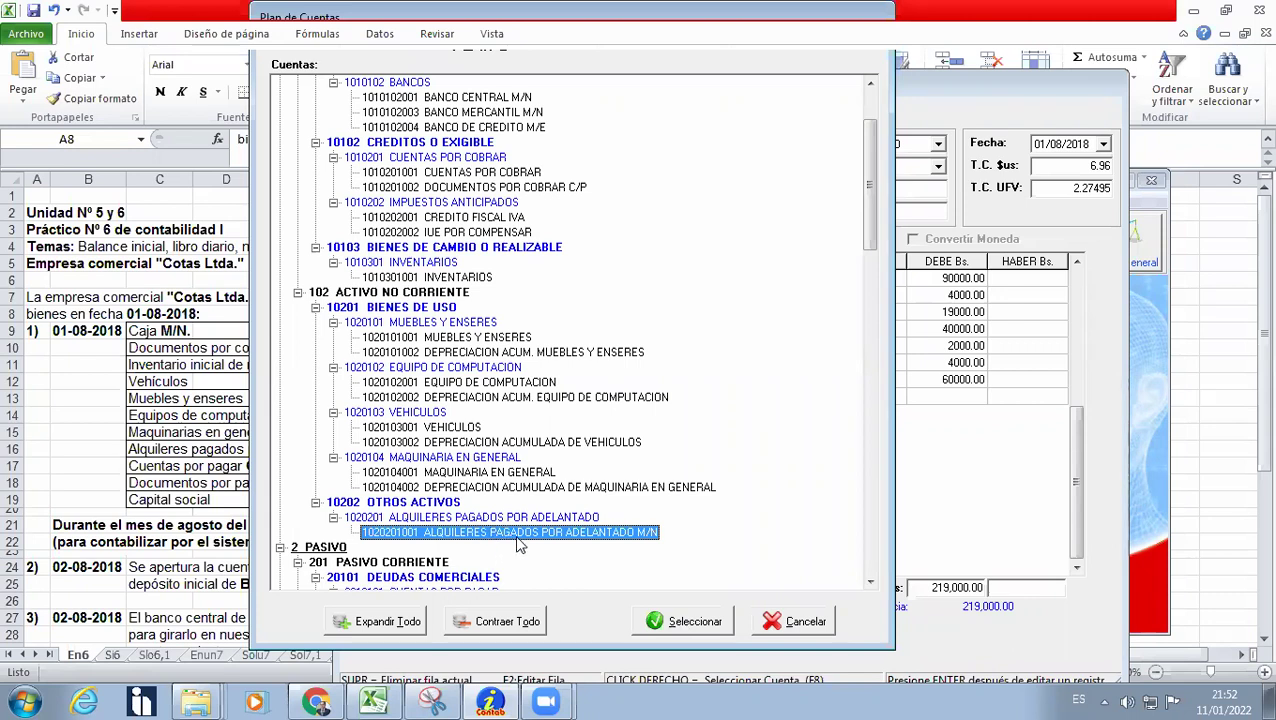
click(679, 622)
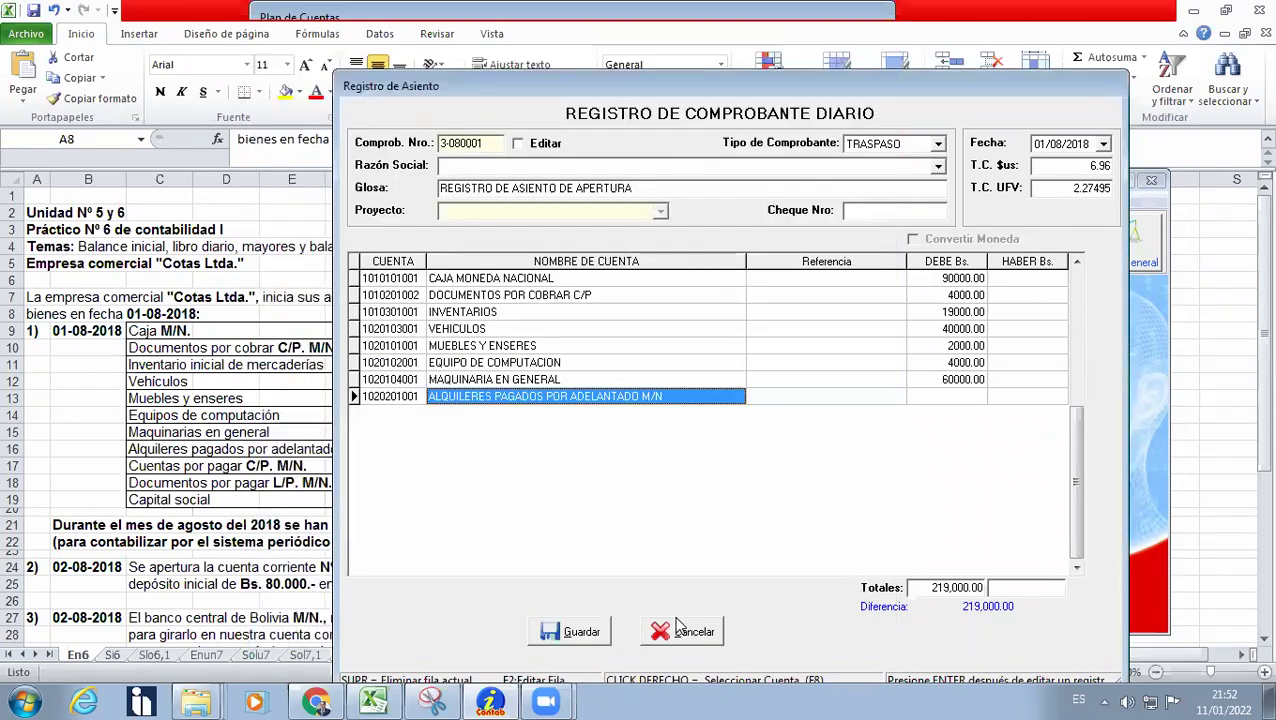
key(Return)
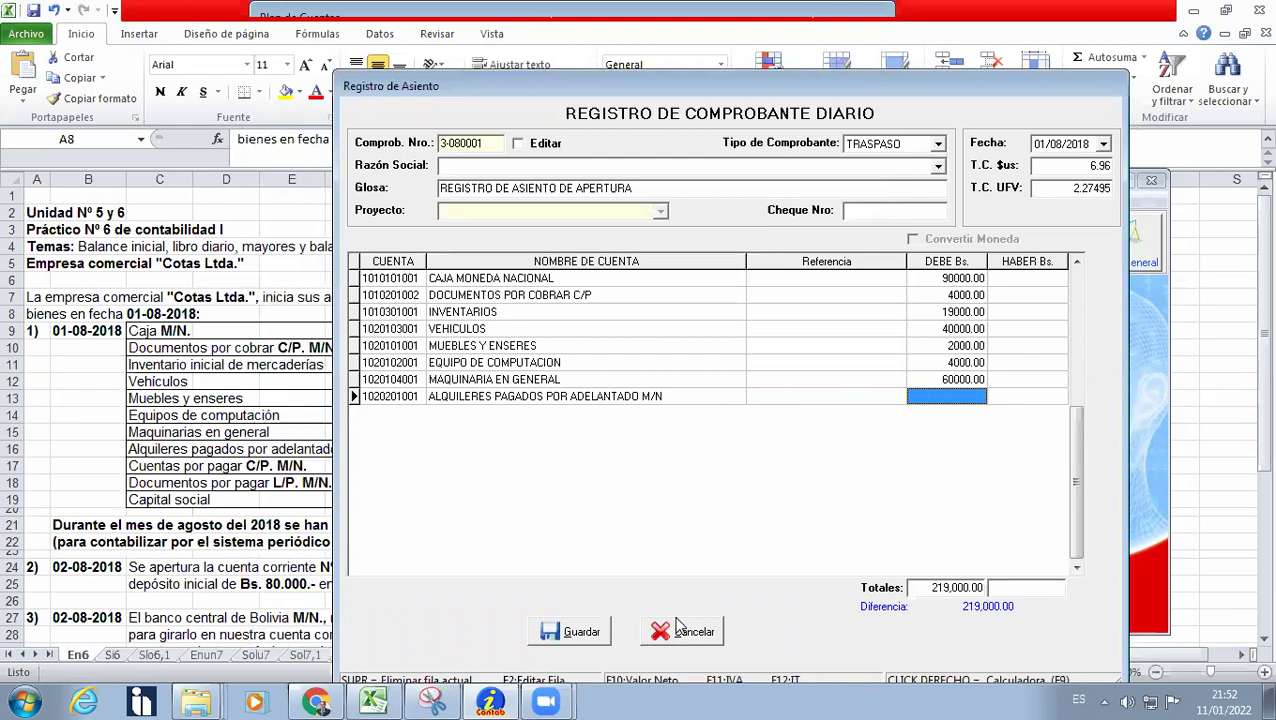
text(6960)
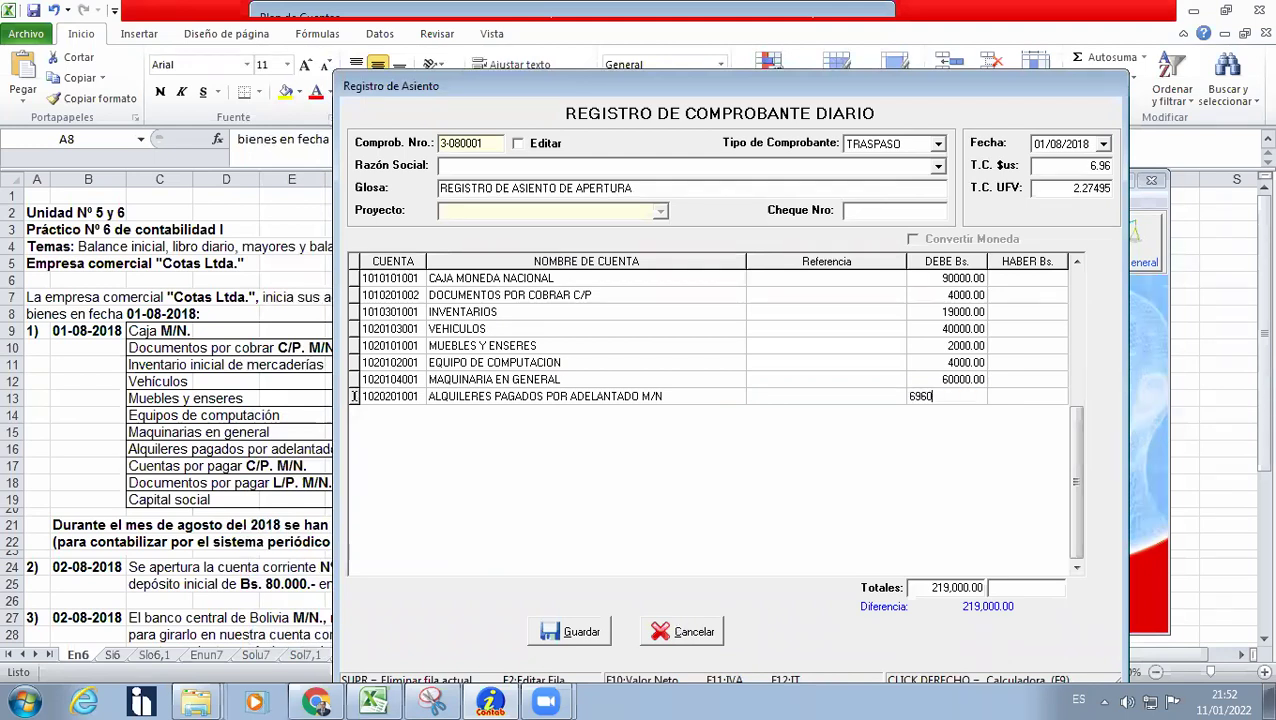
key(Return)
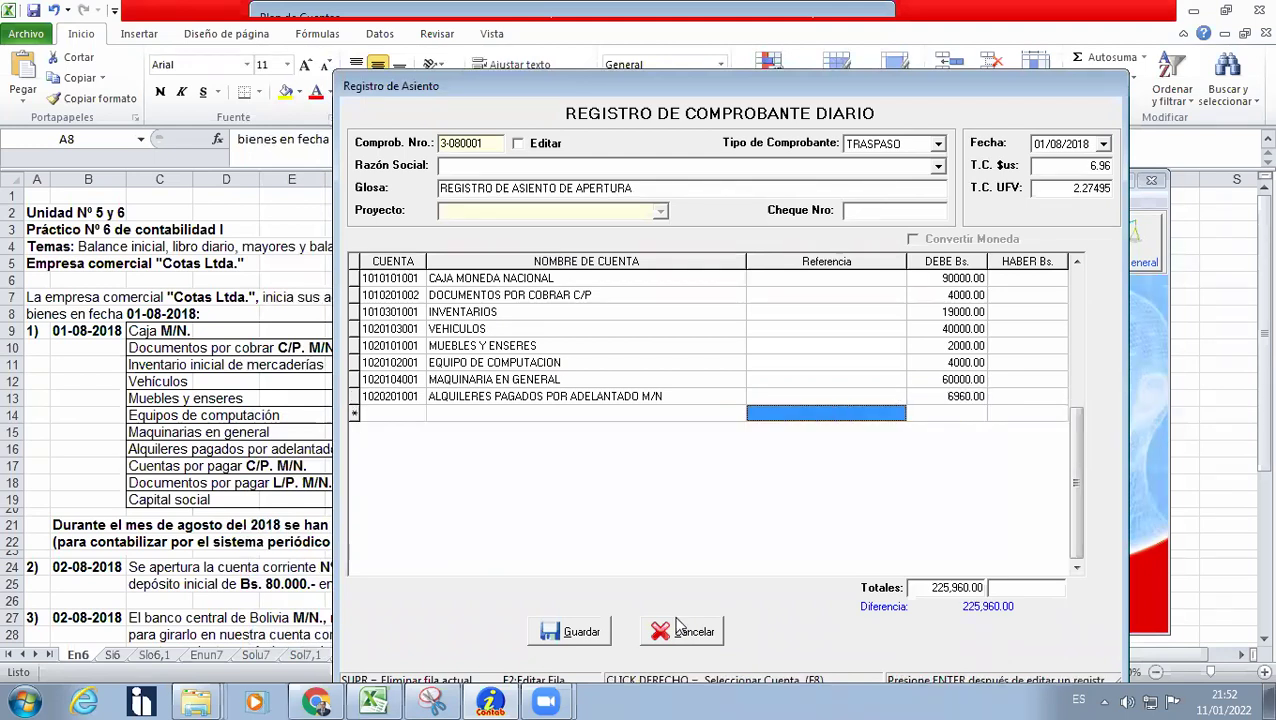
Add the liability account CUENTAS POR PAGAR in the ninth row with a credit of 1960 Bs.
right_click(497, 425)
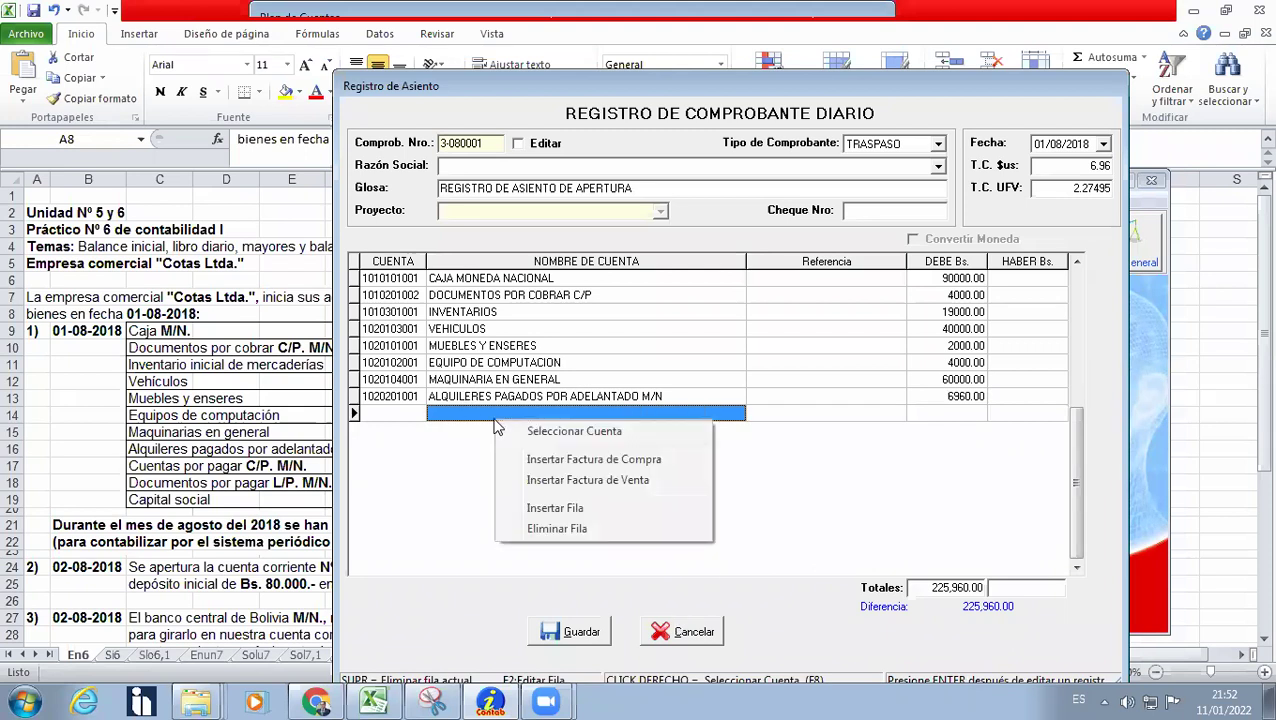
click(557, 437)
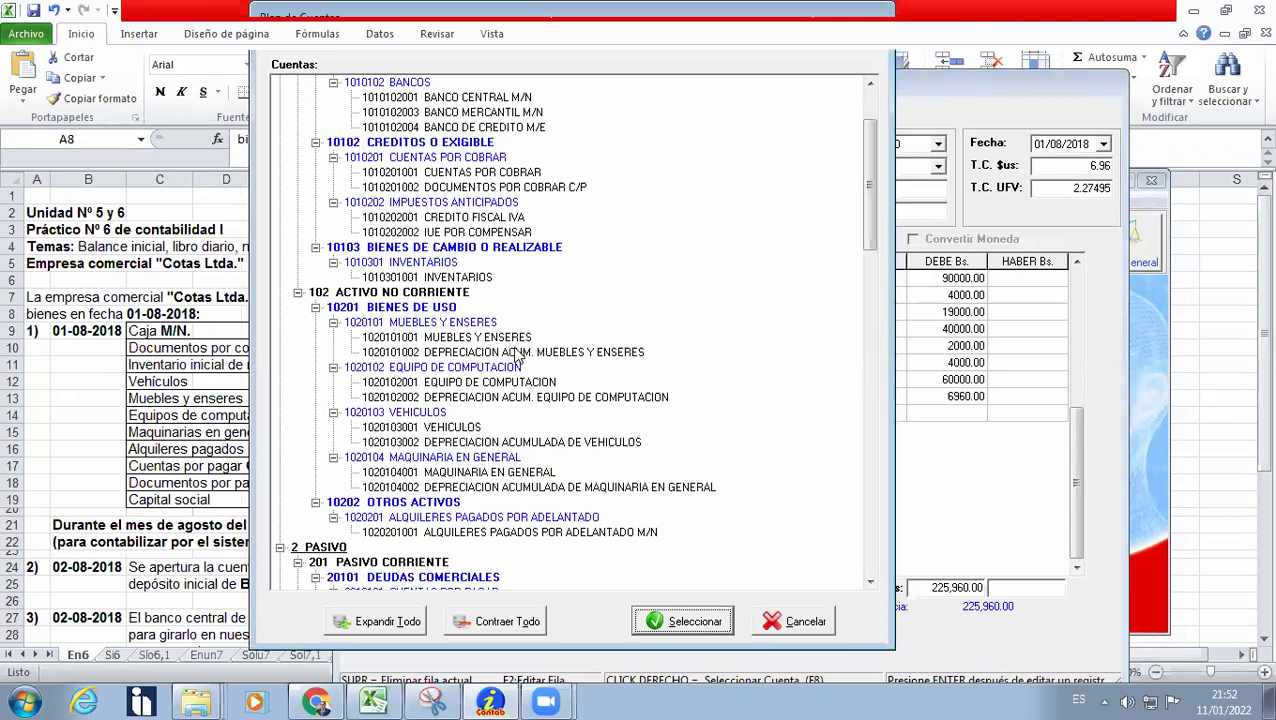
click(870, 583)
drag(870, 584, 870, 584)
click(416, 293)
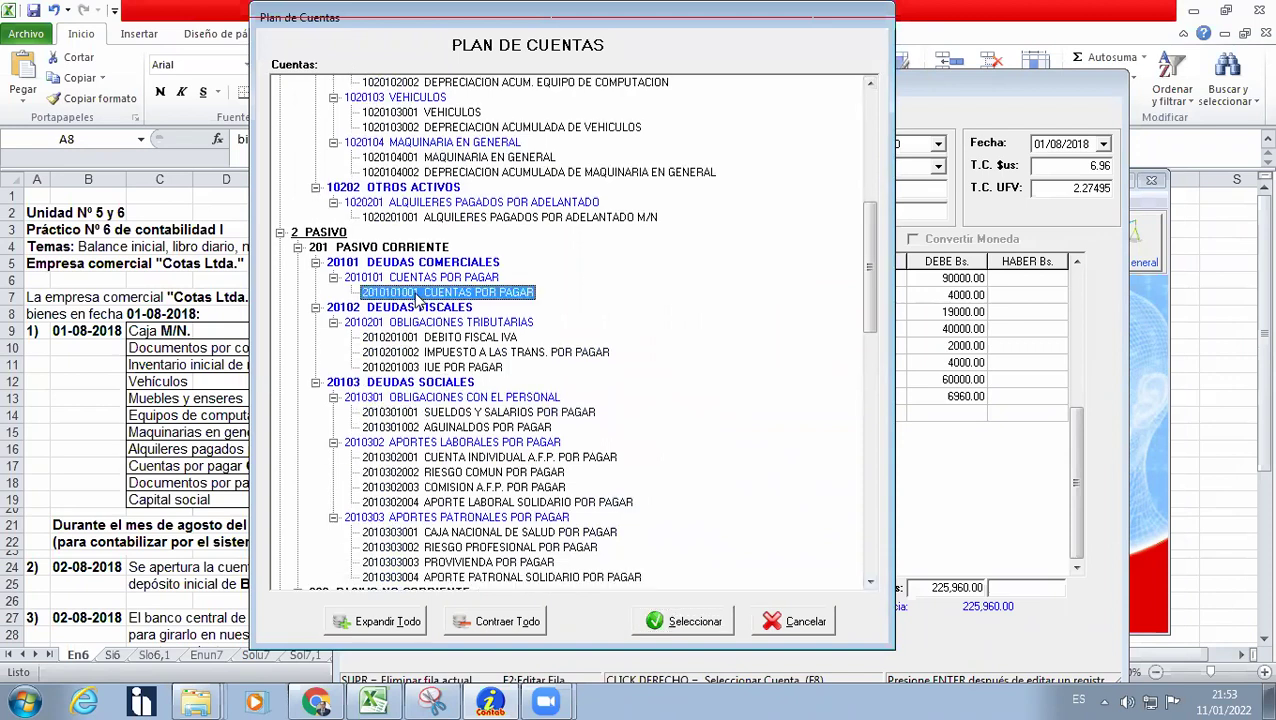
click(695, 622)
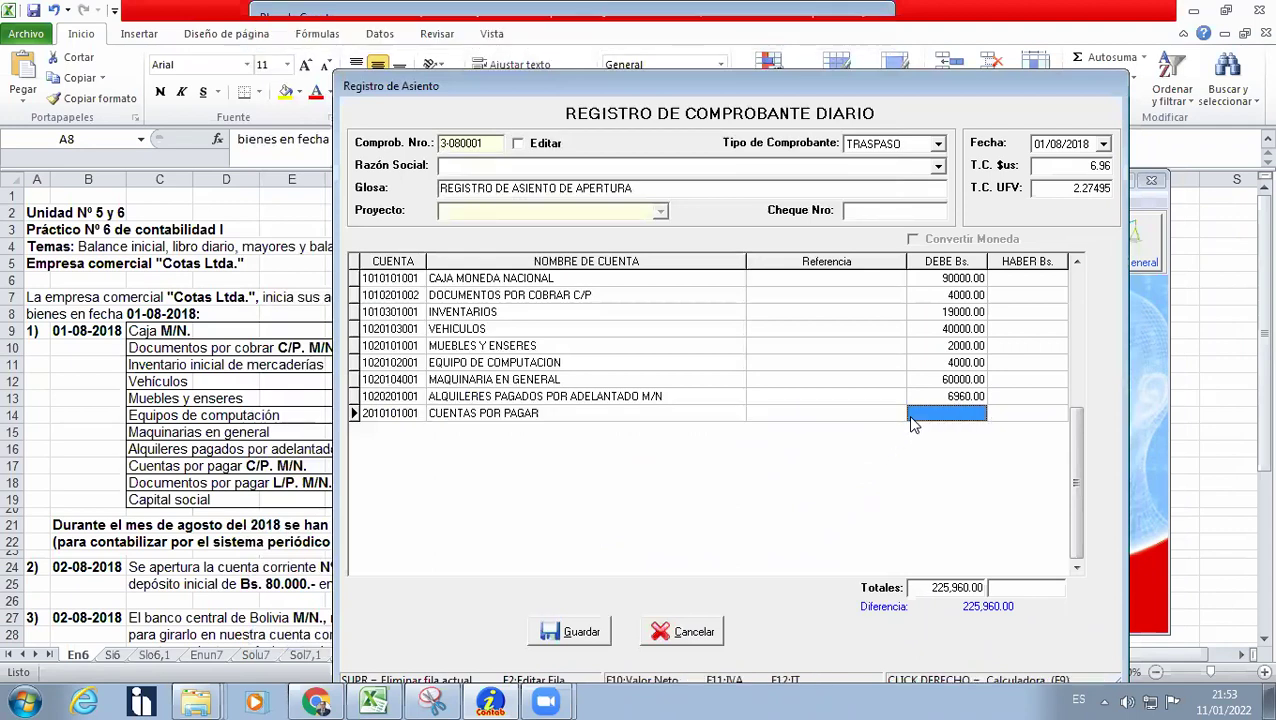
key(Tab)
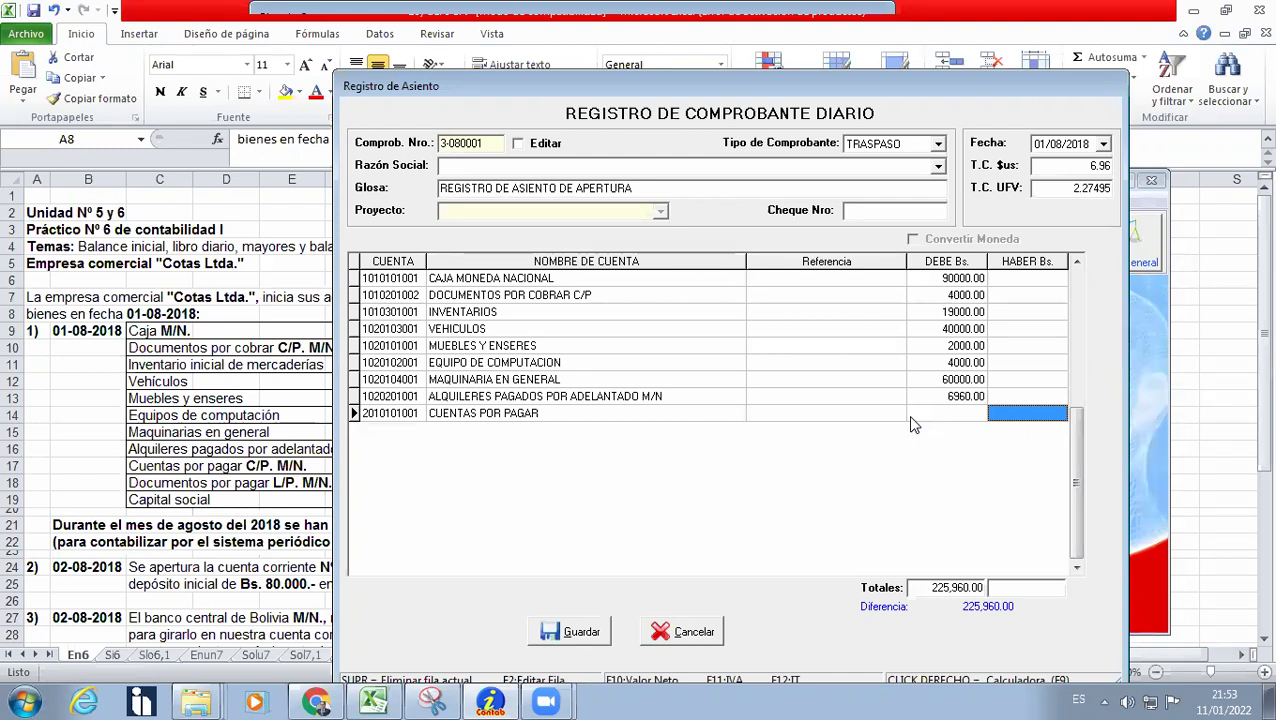
text(1960)
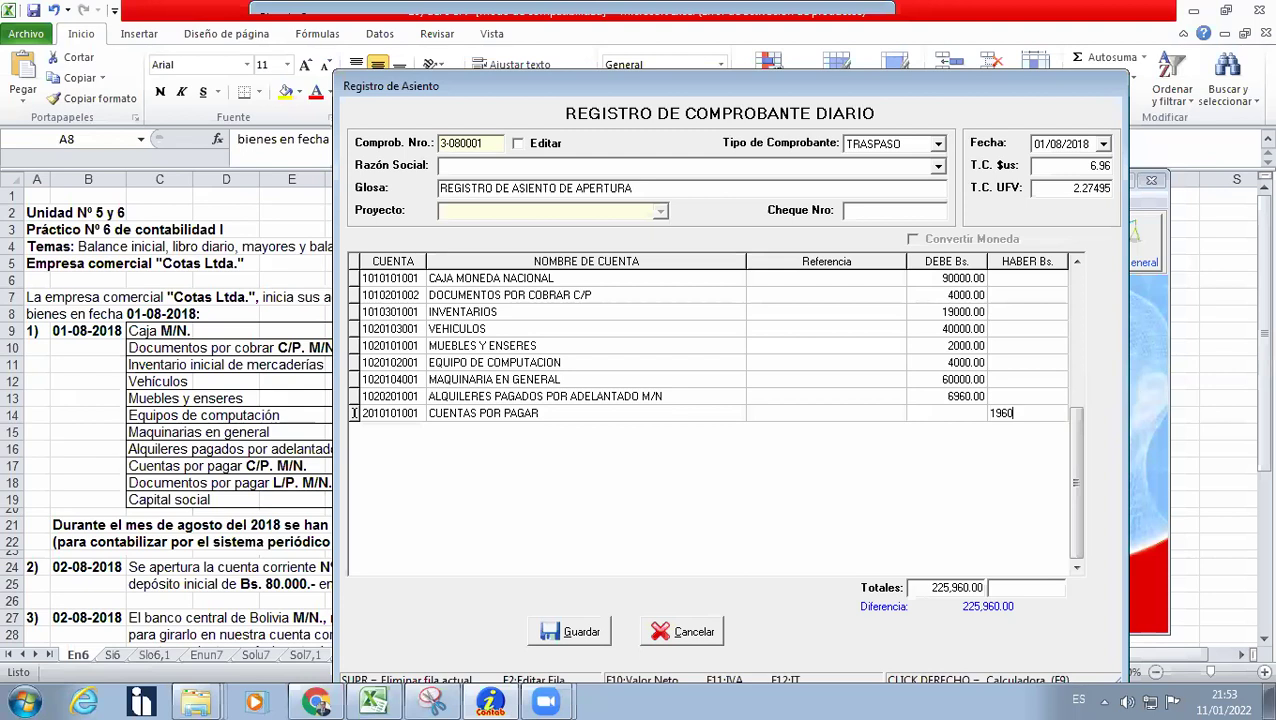
key(Return)
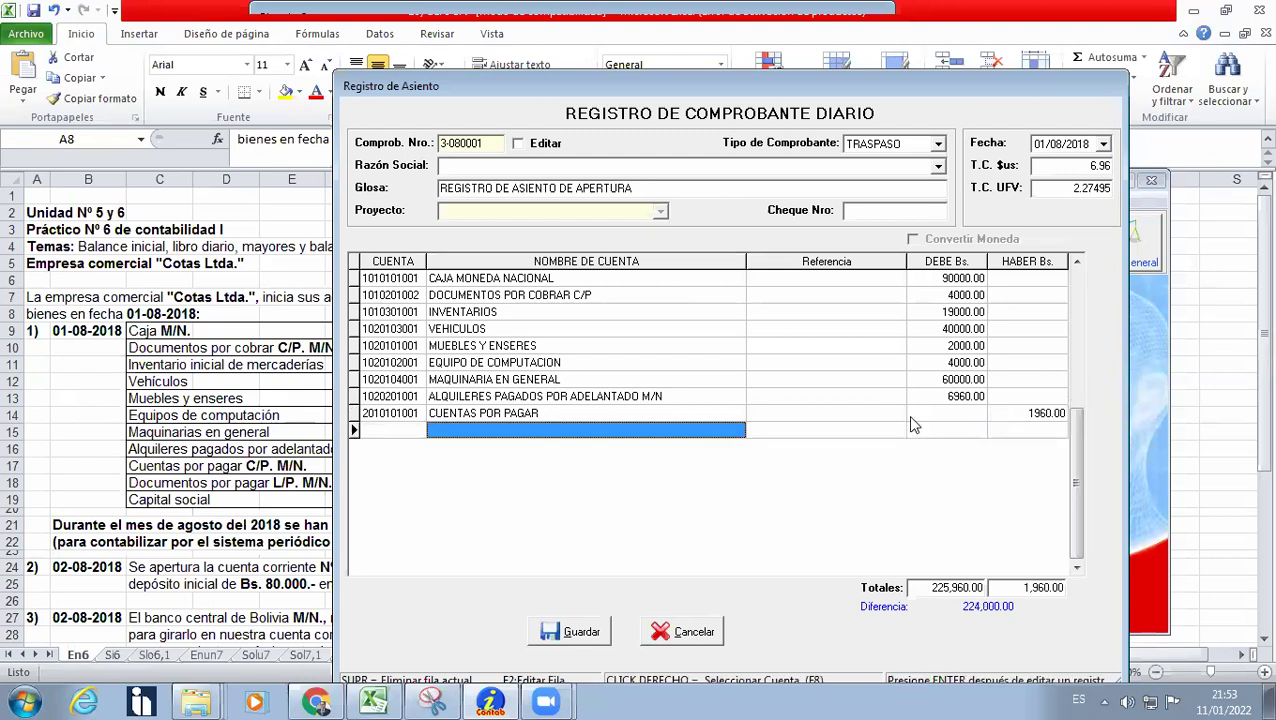
Add the liability account DOCUMENTOS POR PAGAR M/N in the tenth row with a credit of 30000 Bs.
right_click(501, 437)
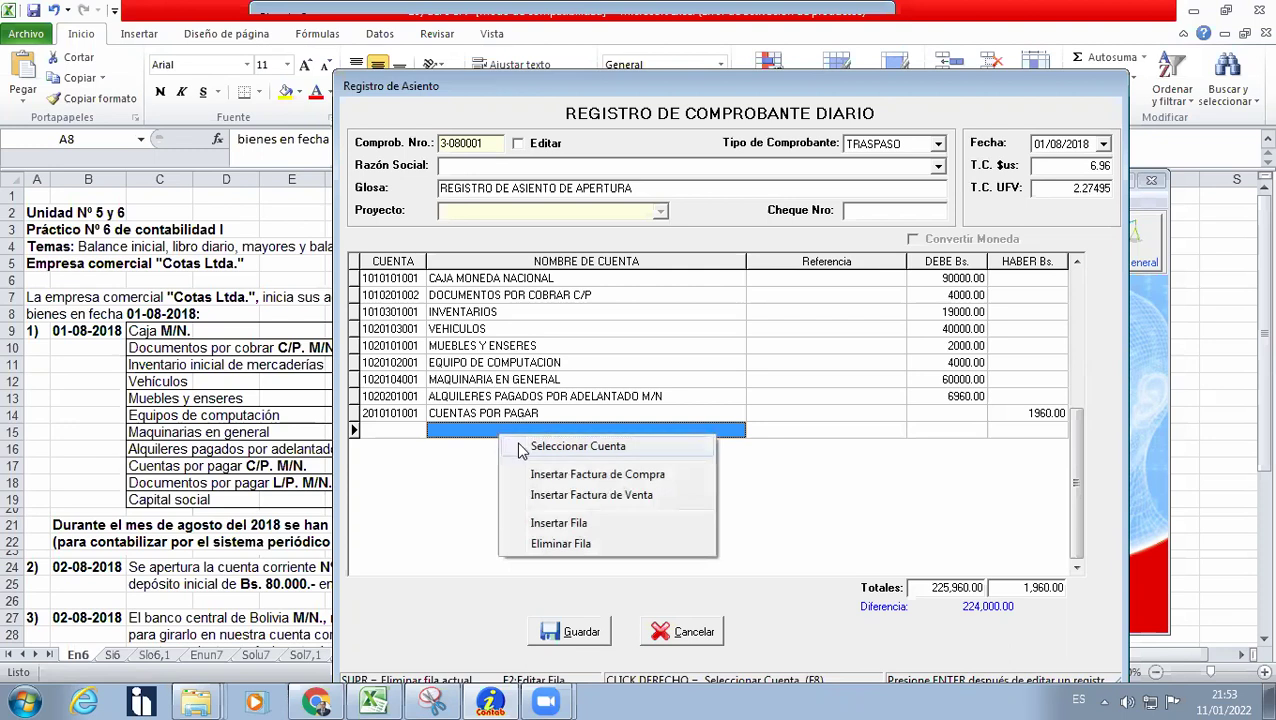
click(521, 448)
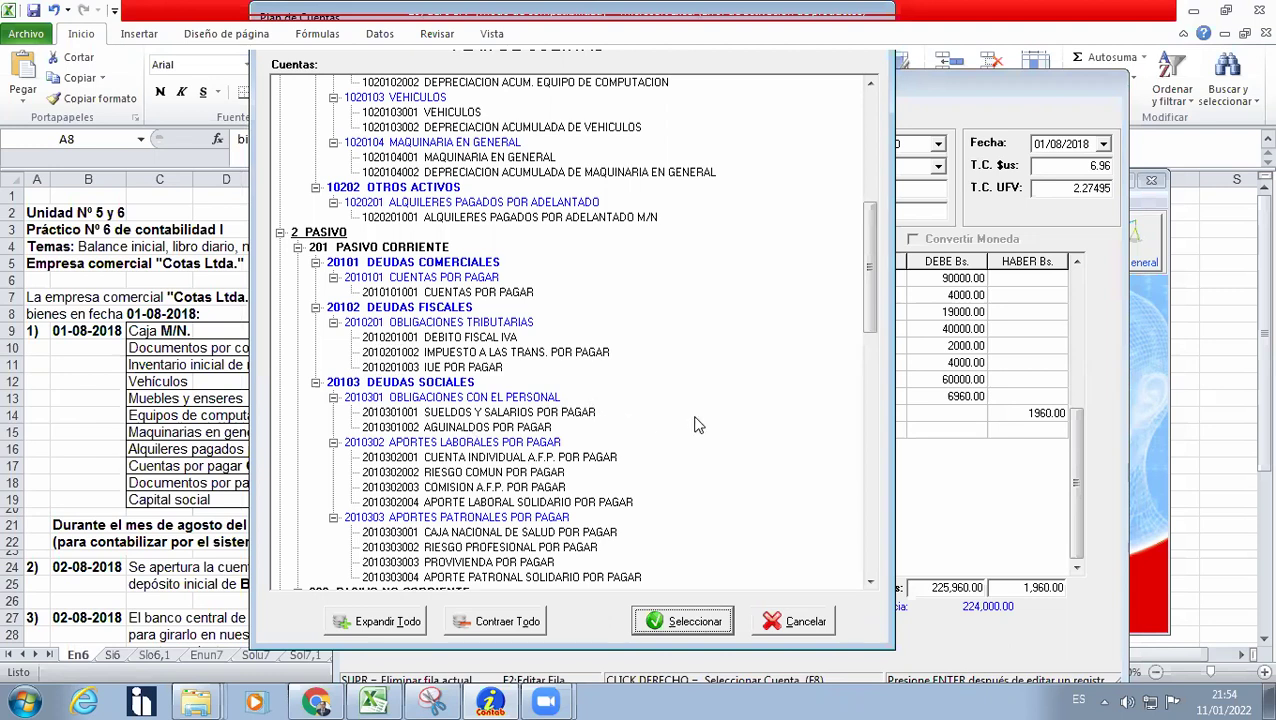
click(869, 584)
drag(869, 584, 869, 584)
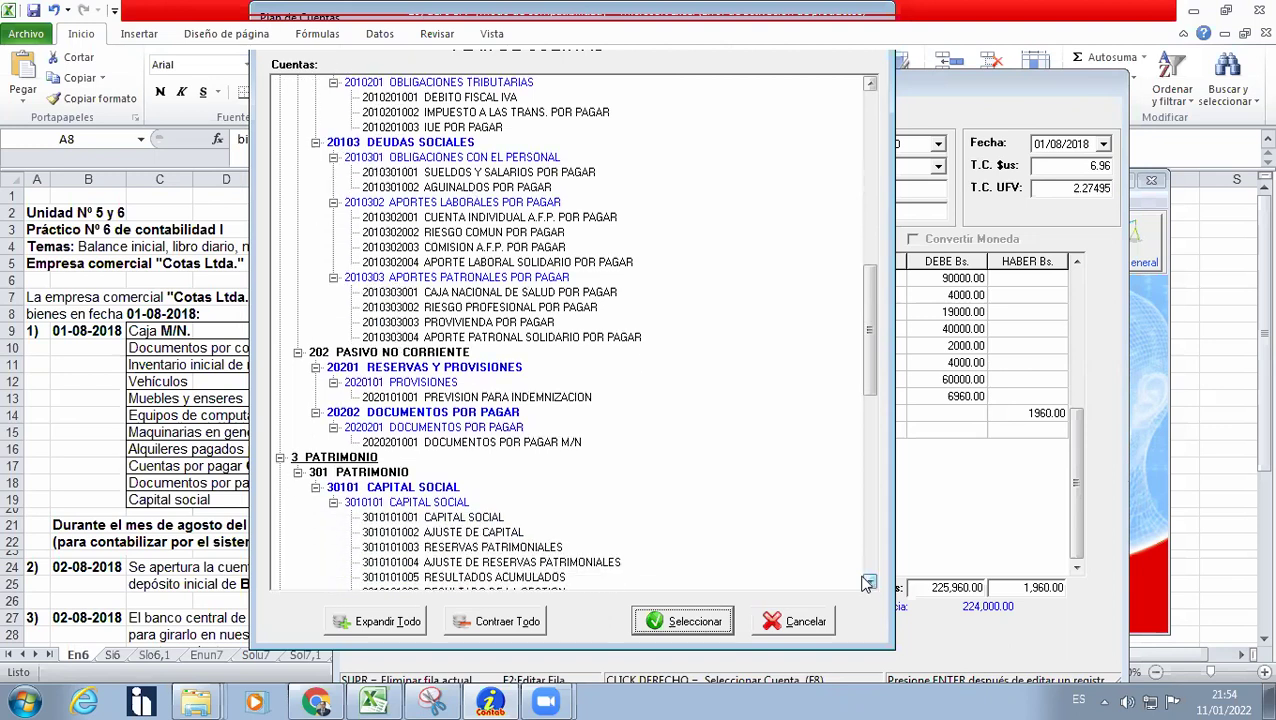
click(510, 446)
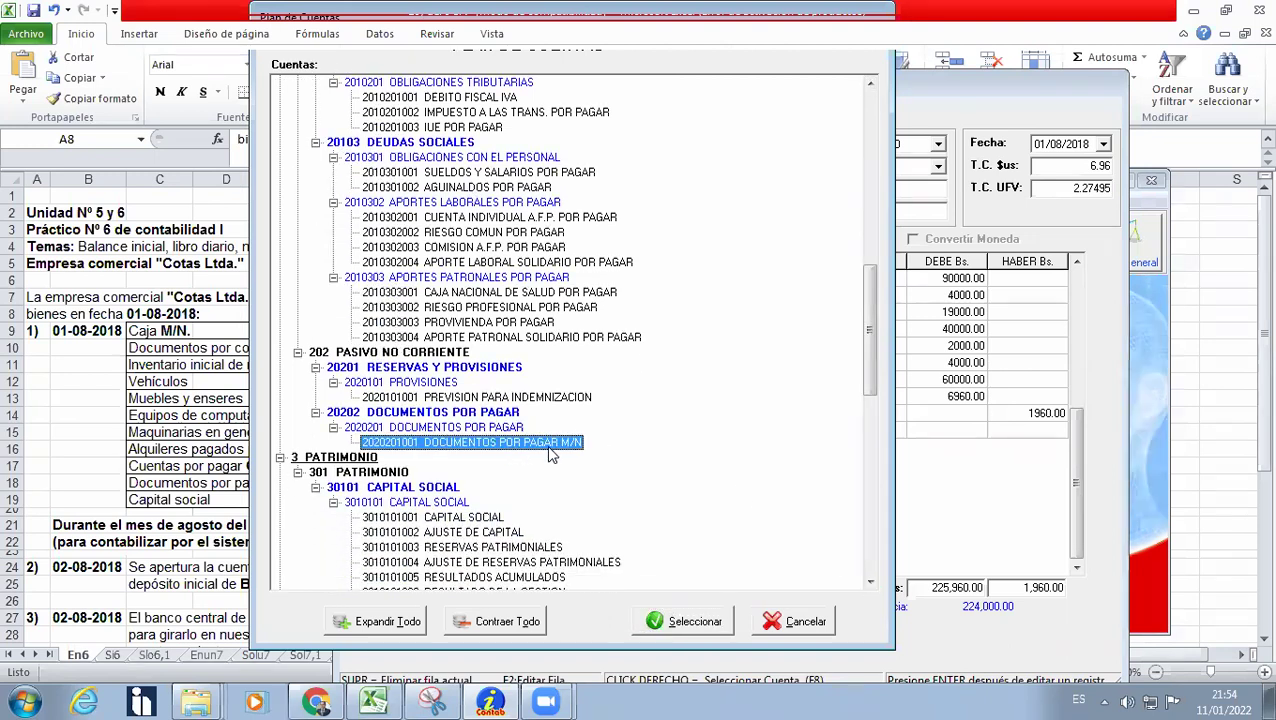
click(690, 625)
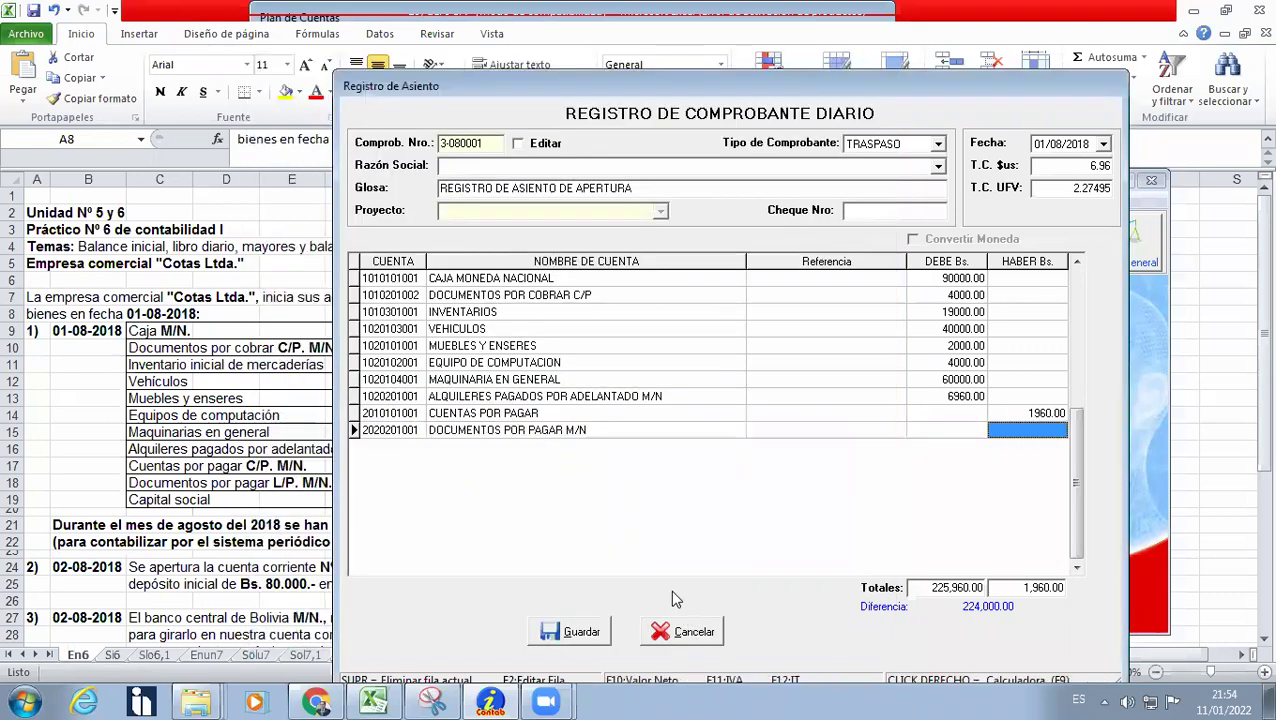
text(30)
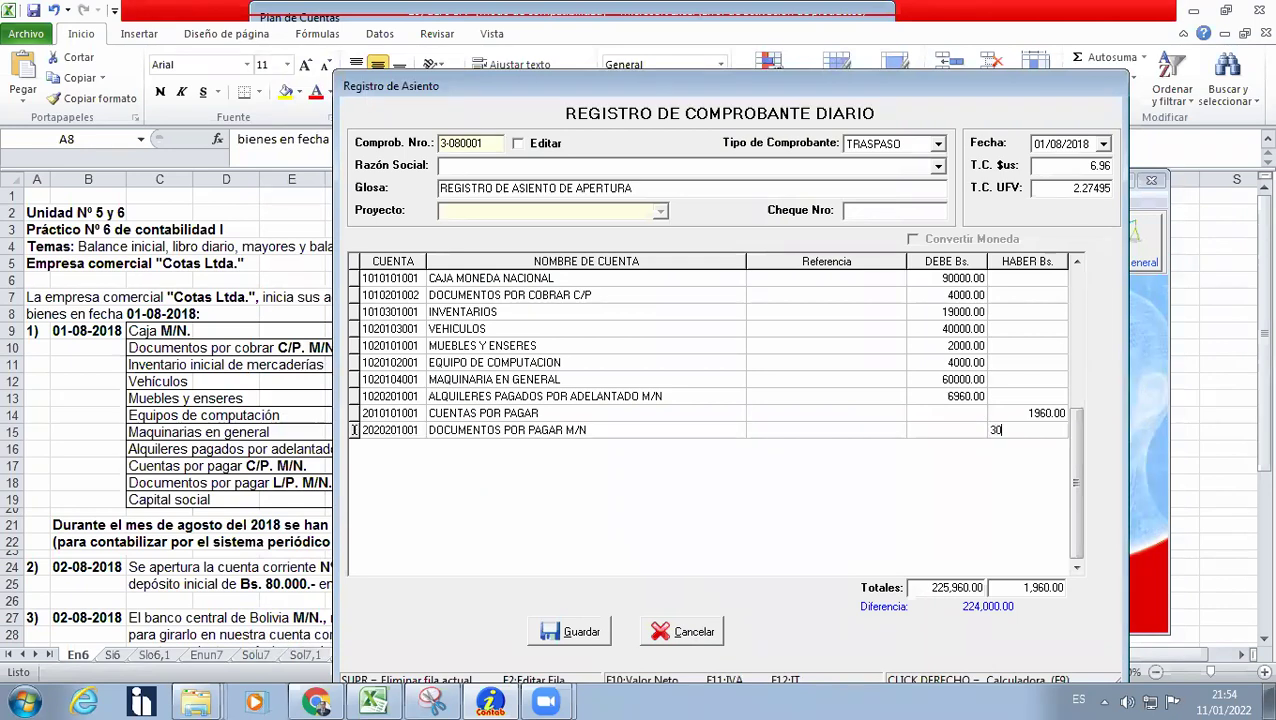
text(000)
key(Return)
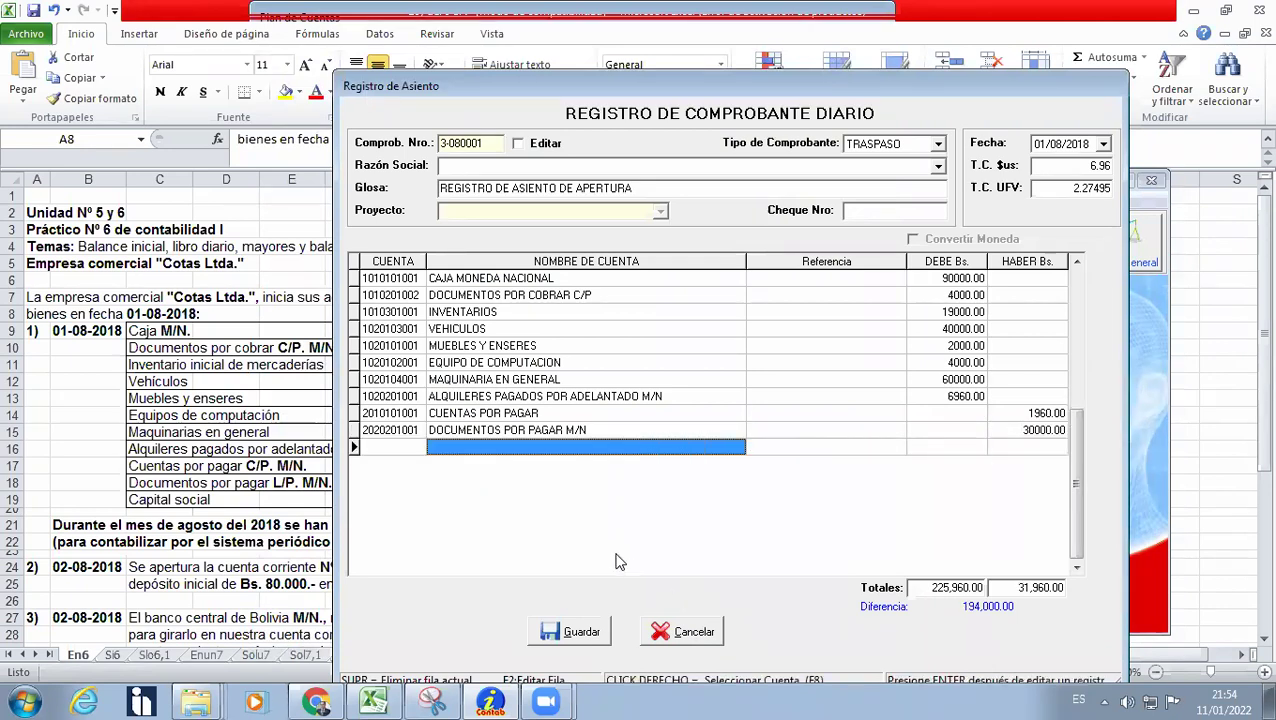
Add the equity account CAPITAL SOCIAL in the eleventh row with a credit of 194000 Bs. and save the voucher.
right_click(549, 453)
click(573, 470)
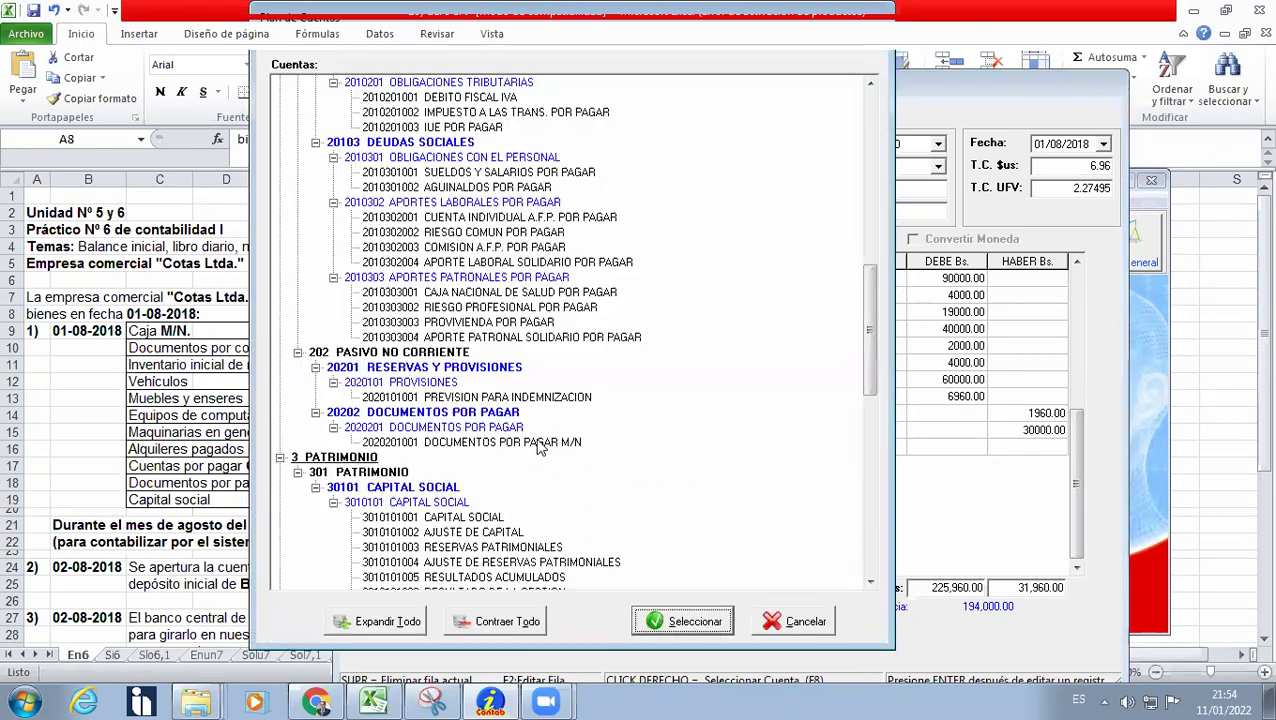
drag(872, 584, 872, 584)
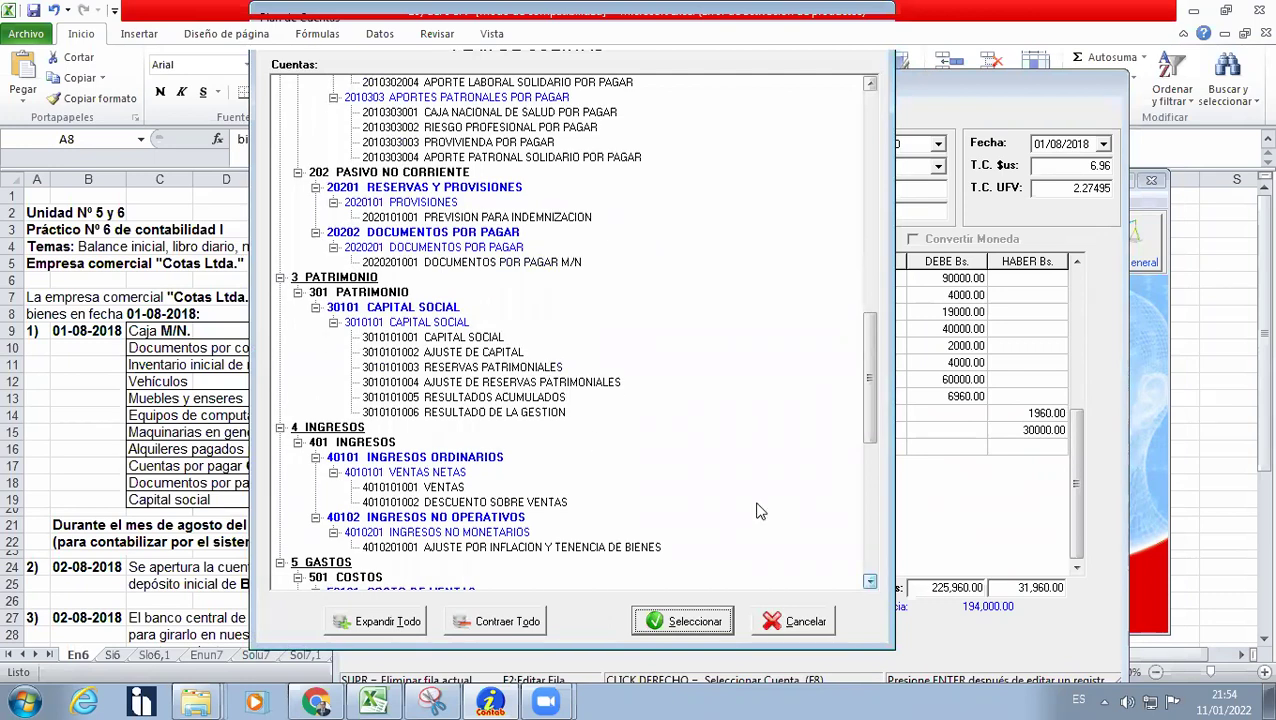
click(455, 340)
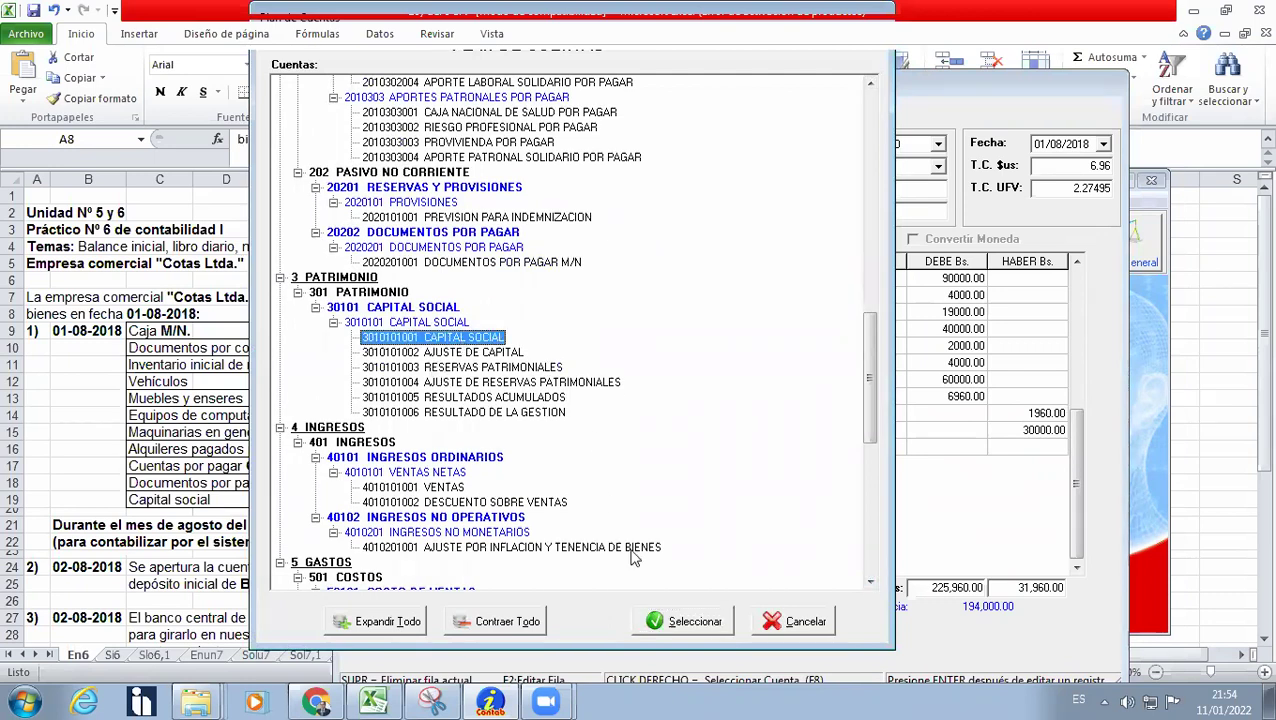
click(680, 622)
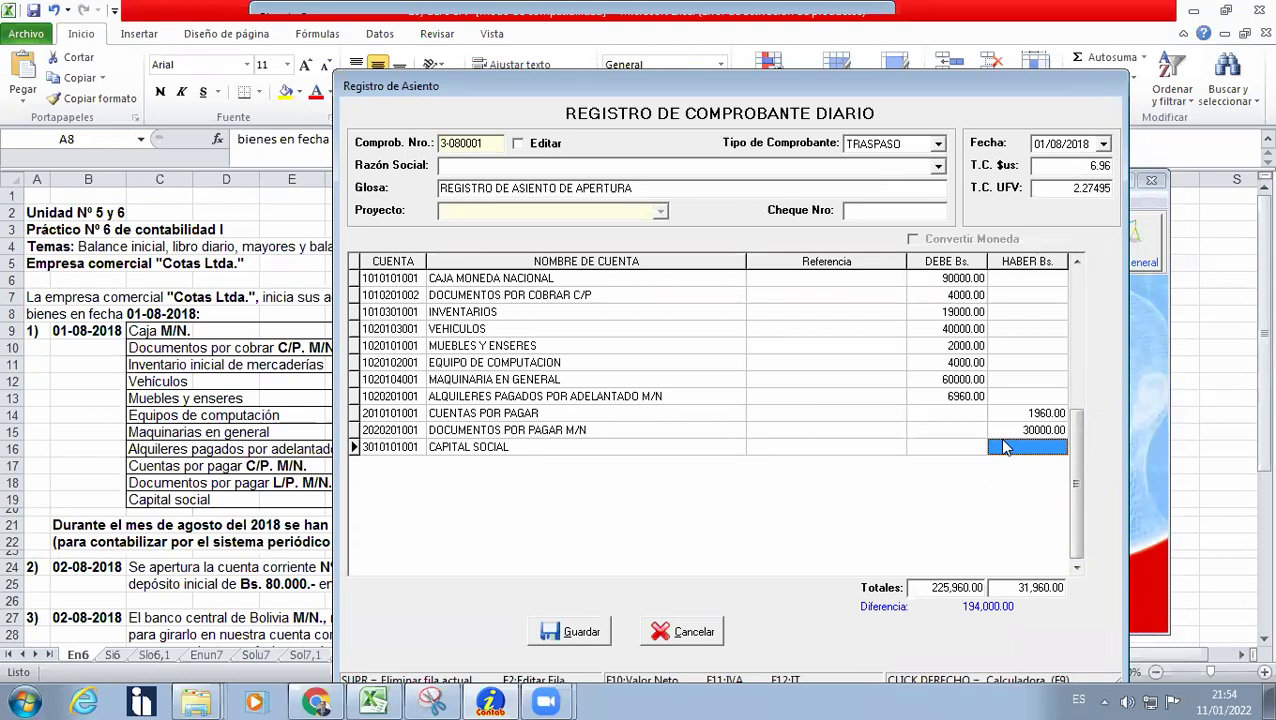
text(194000)
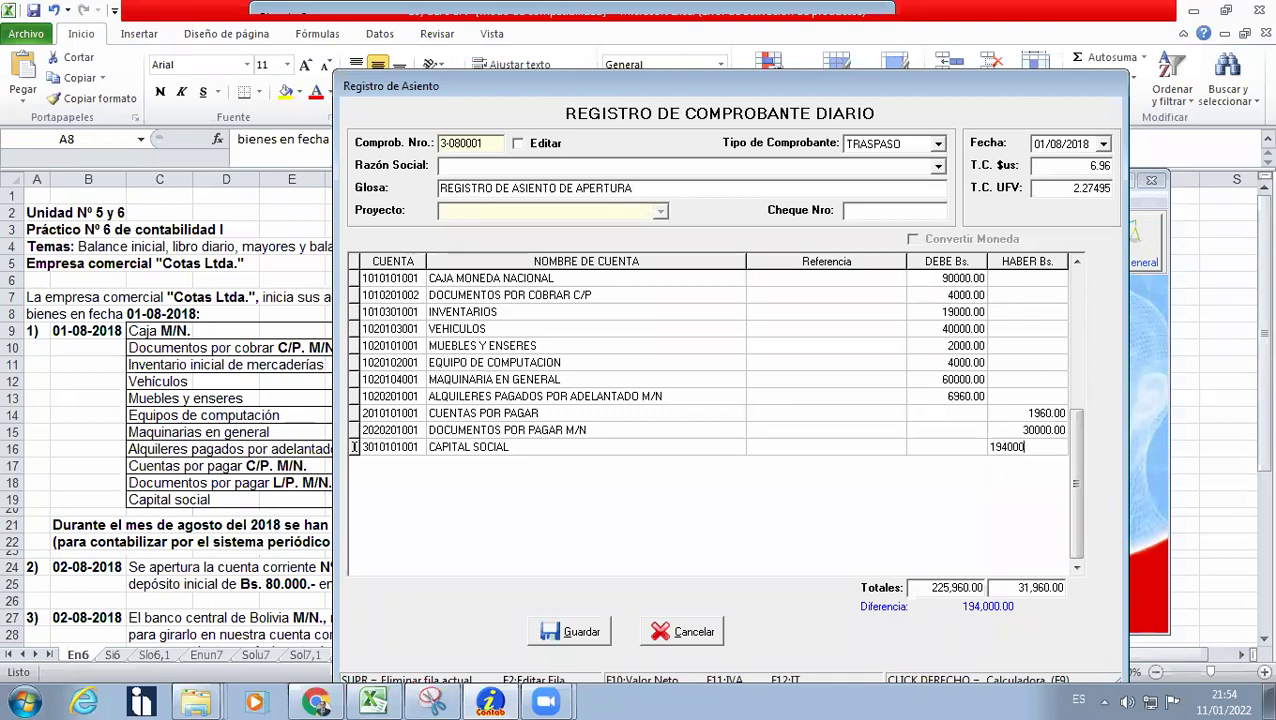
key(Return)
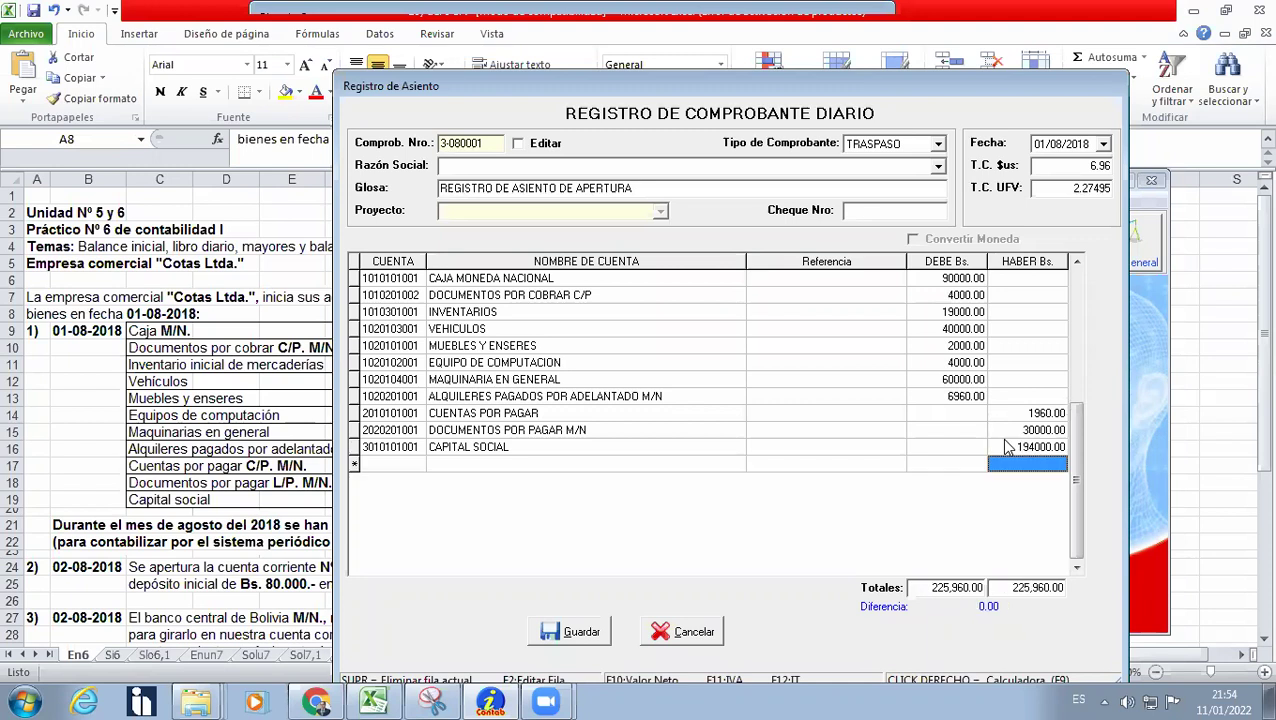
click(686, 447)
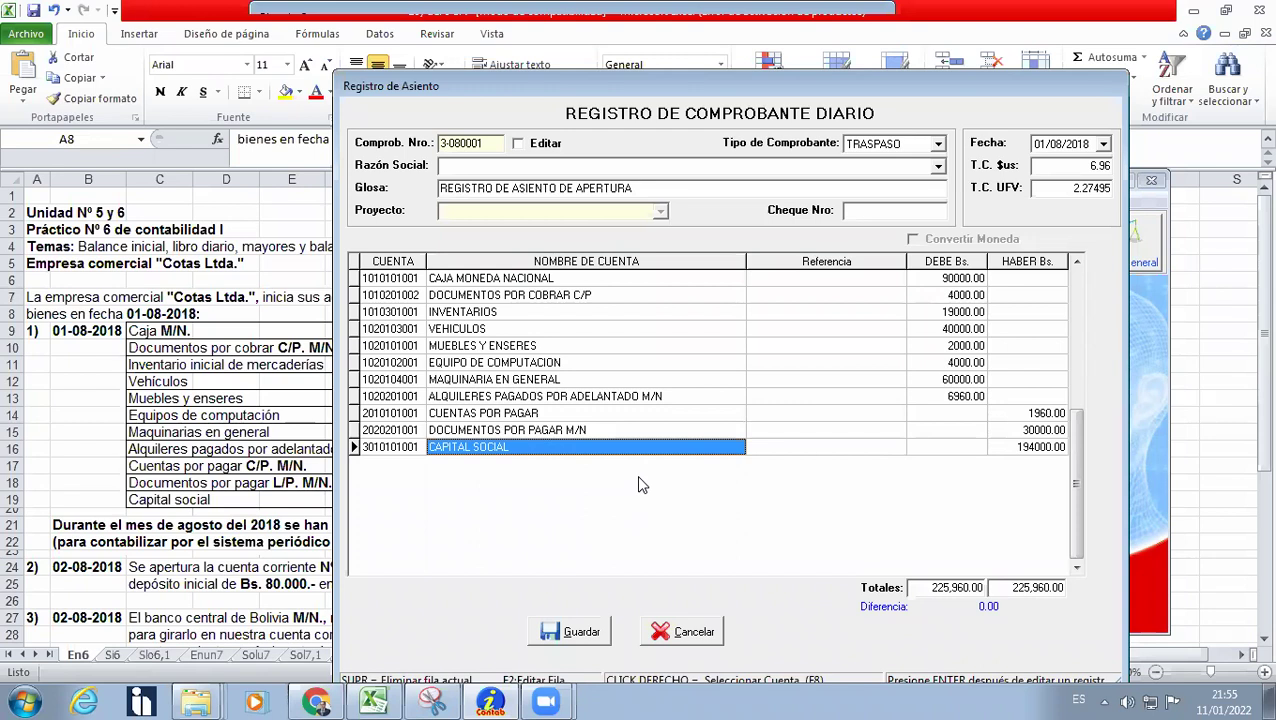
click(573, 633)
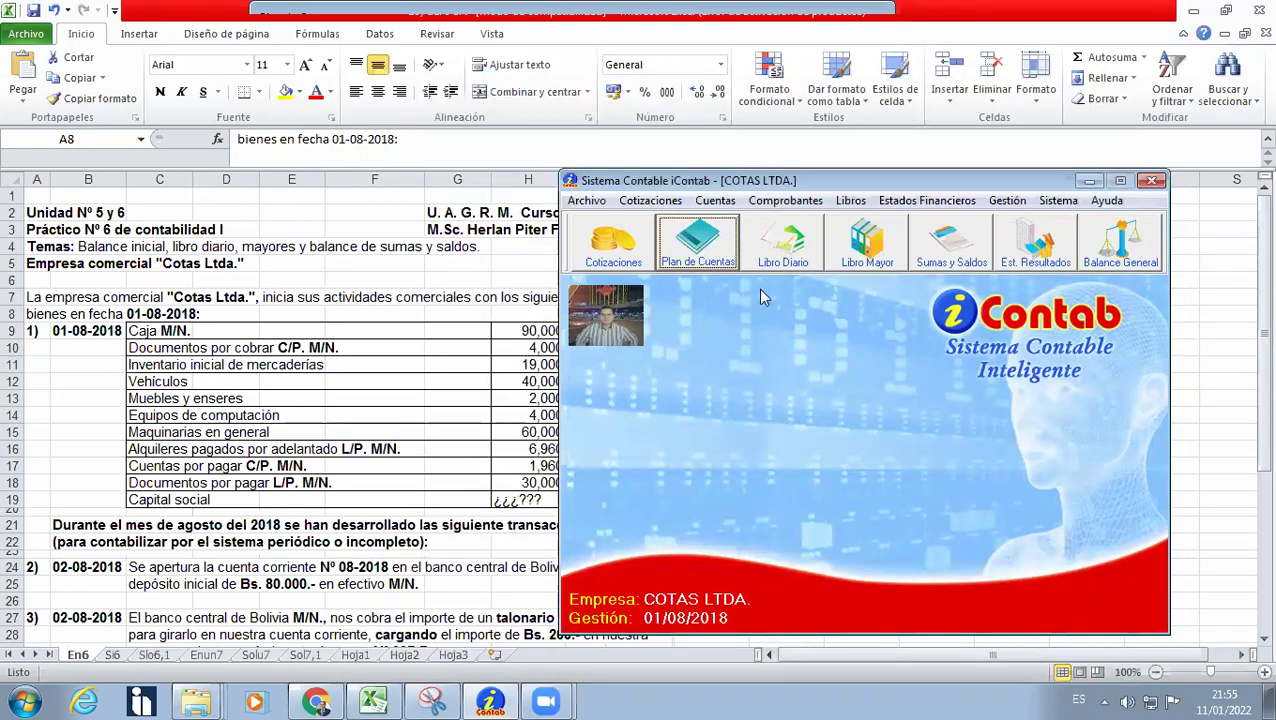
click(782, 201)
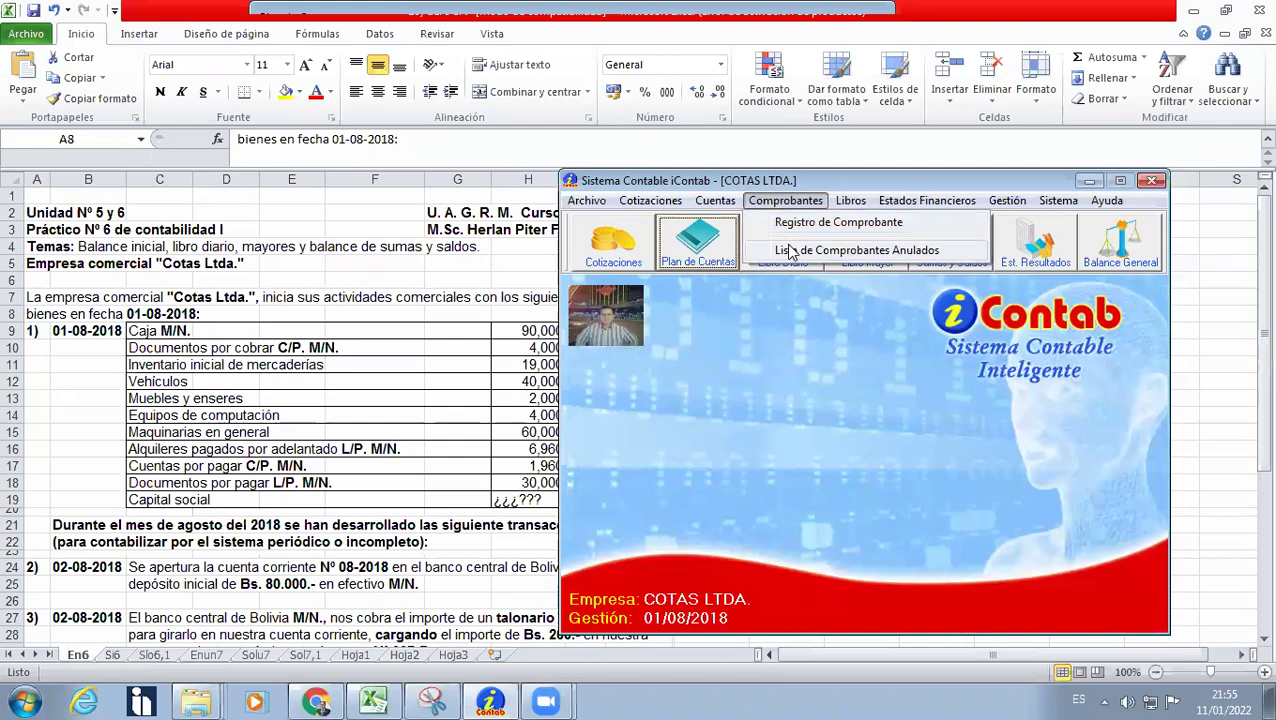
click(786, 223)
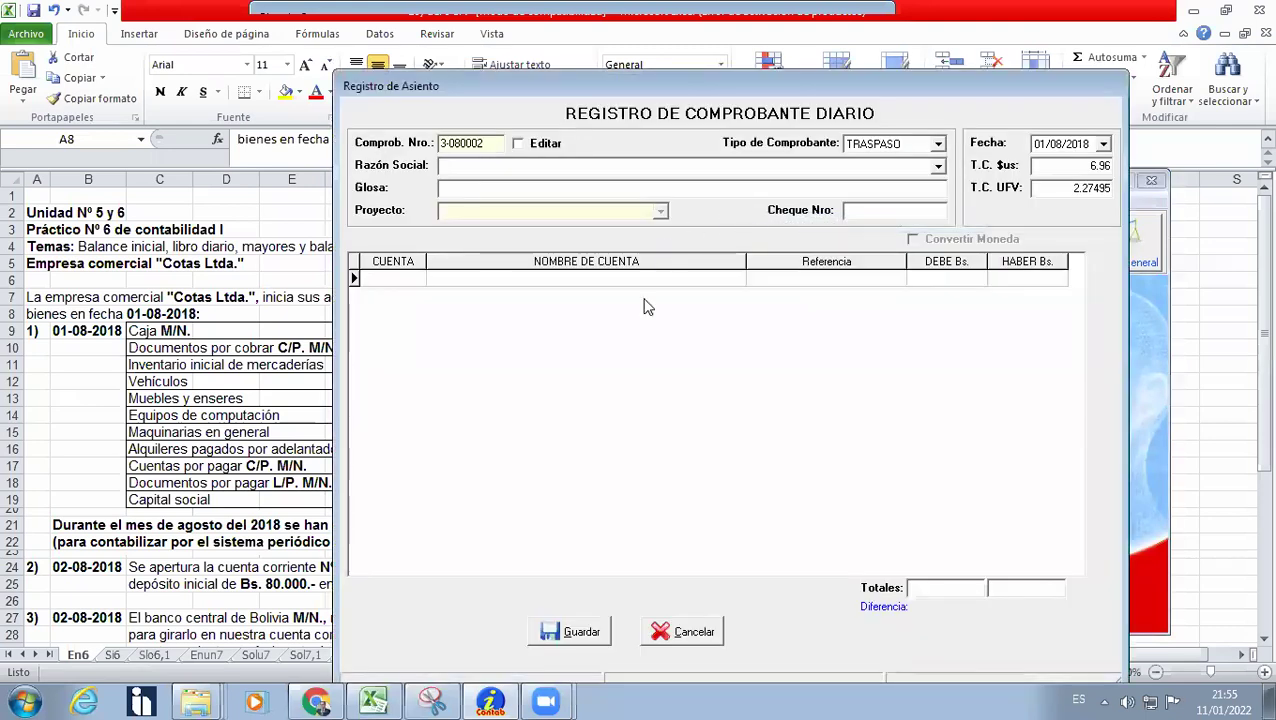
click(684, 632)
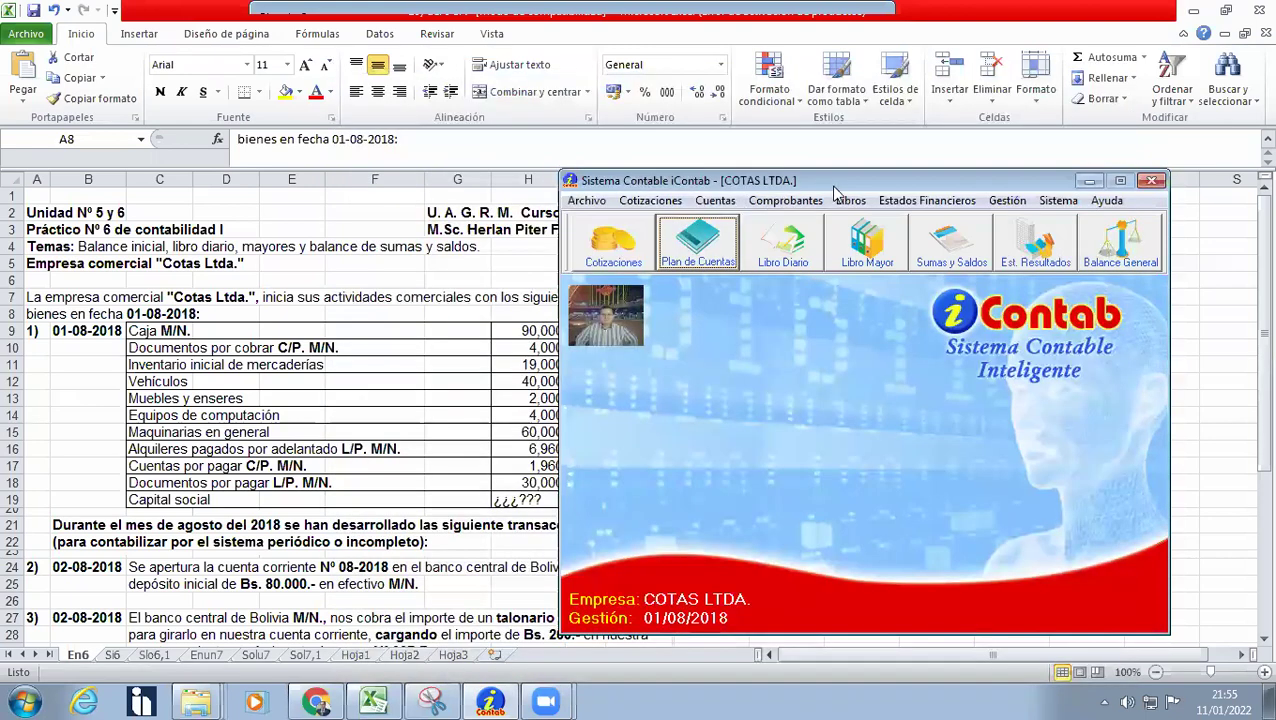
View the journal (Libro Diario) with the default date range to check the saved opening entry, and close it.
click(852, 202)
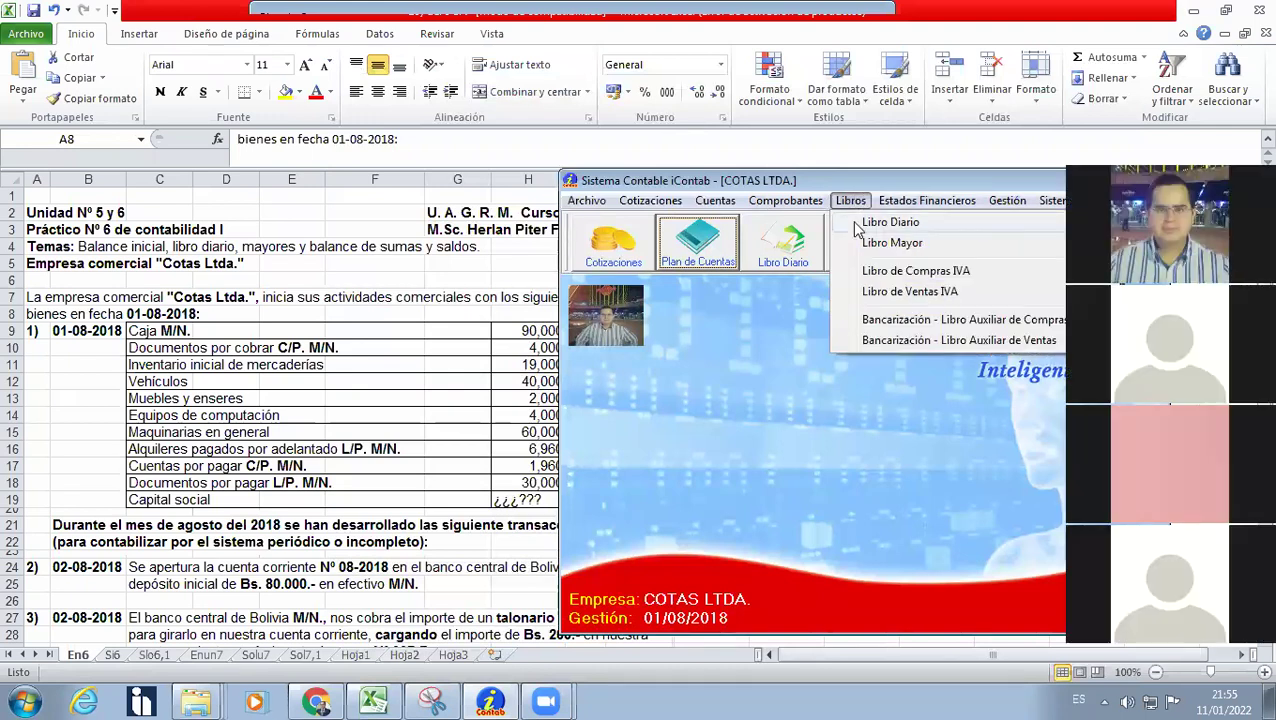
click(870, 222)
click(440, 290)
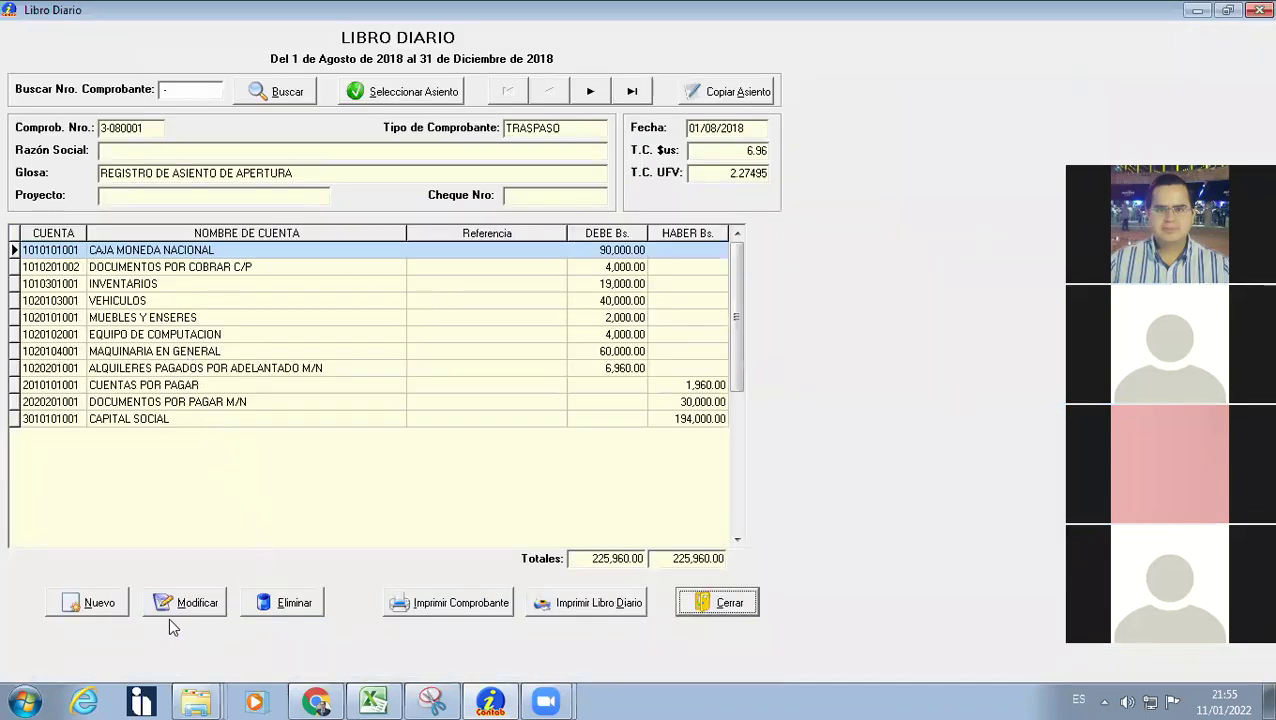
click(717, 603)
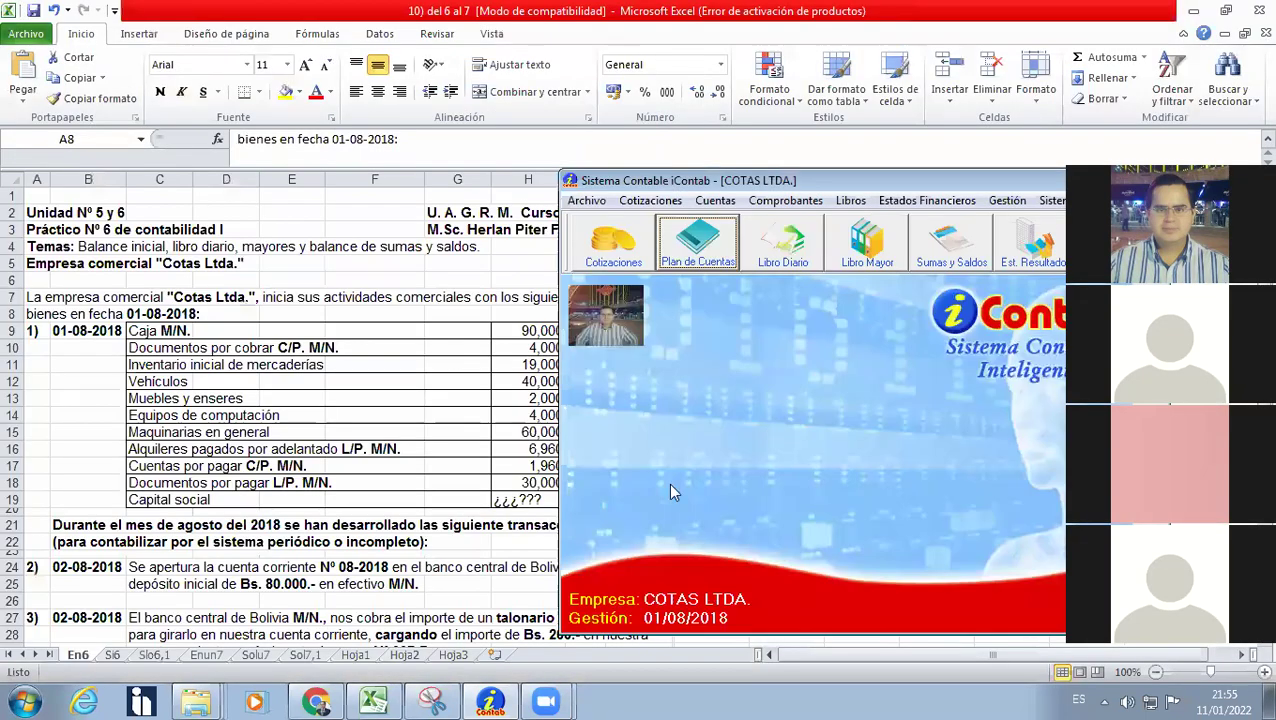
Reopen the journal for 01/08/2018 to 31/12/2018 with all voucher types, moving the main program window clear of the video overlay.
drag(786, 187, 517, 153)
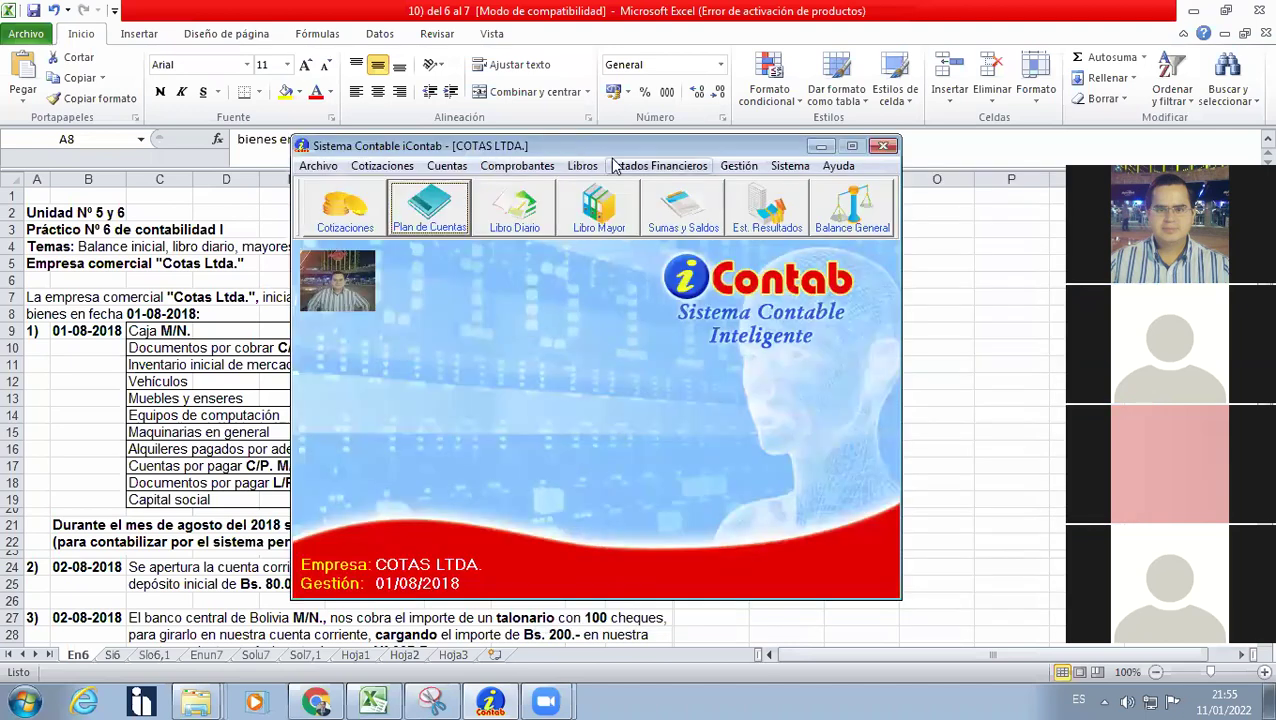
click(582, 165)
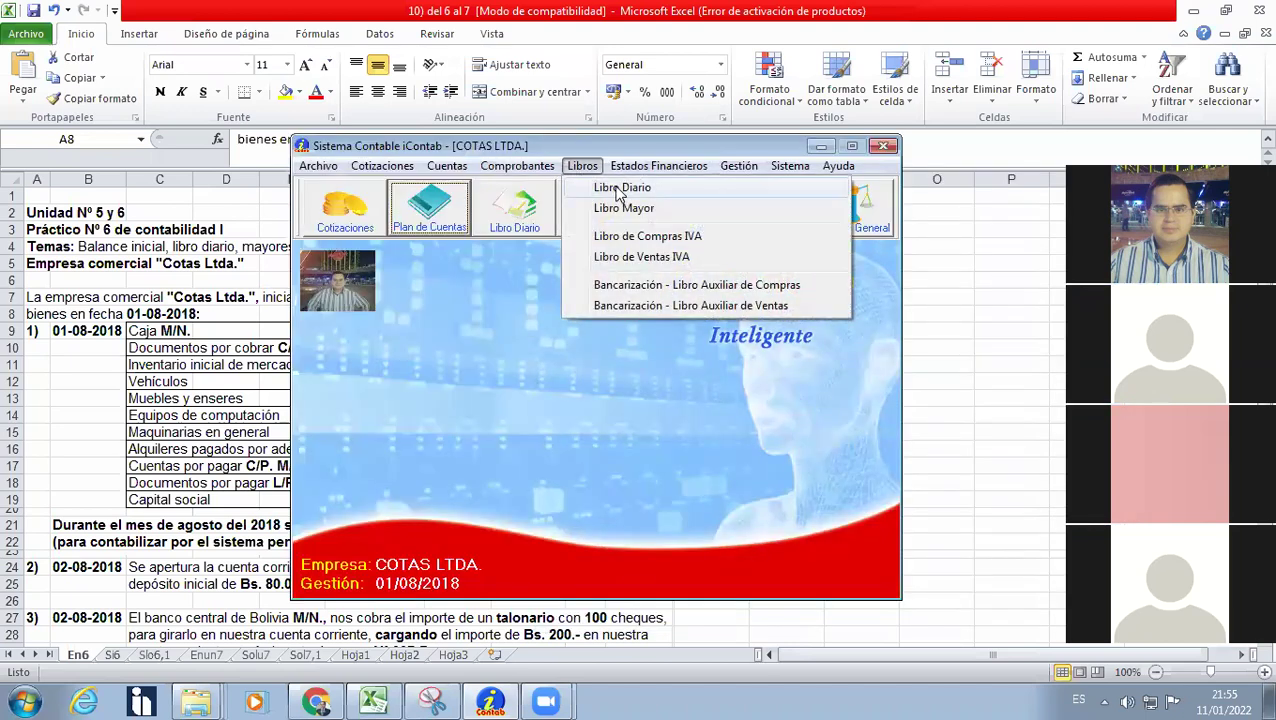
click(619, 189)
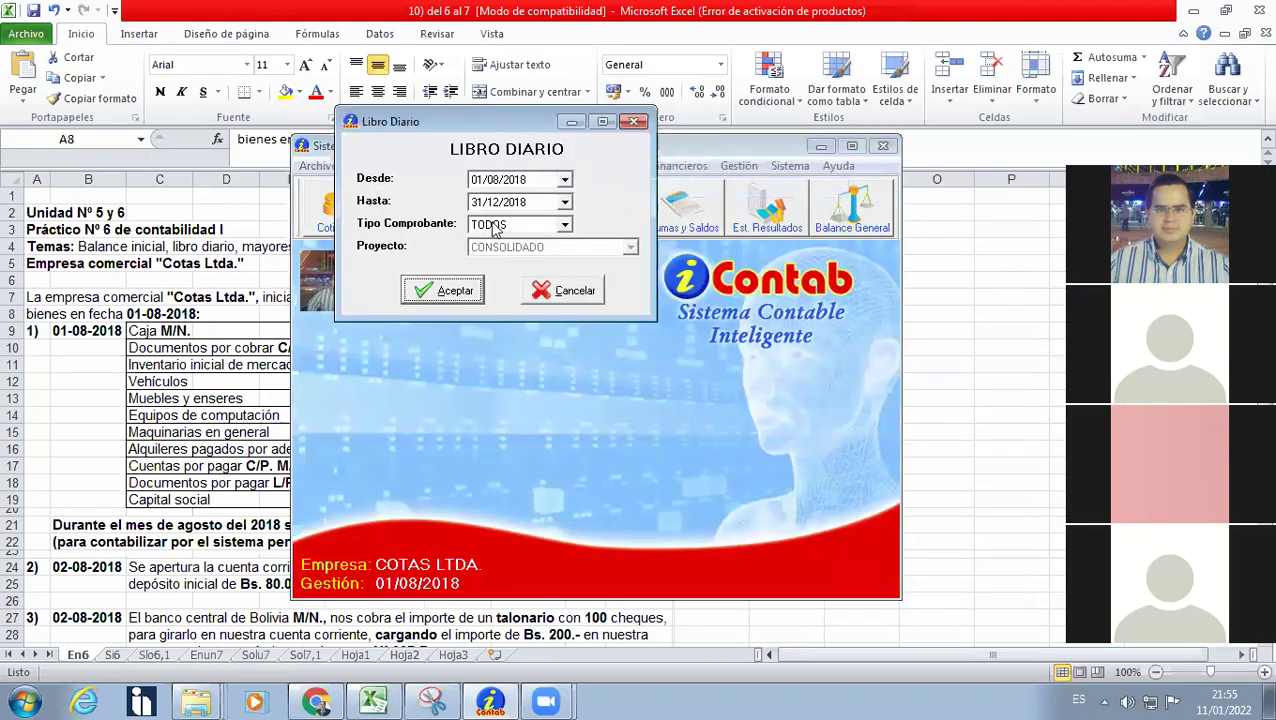
click(450, 290)
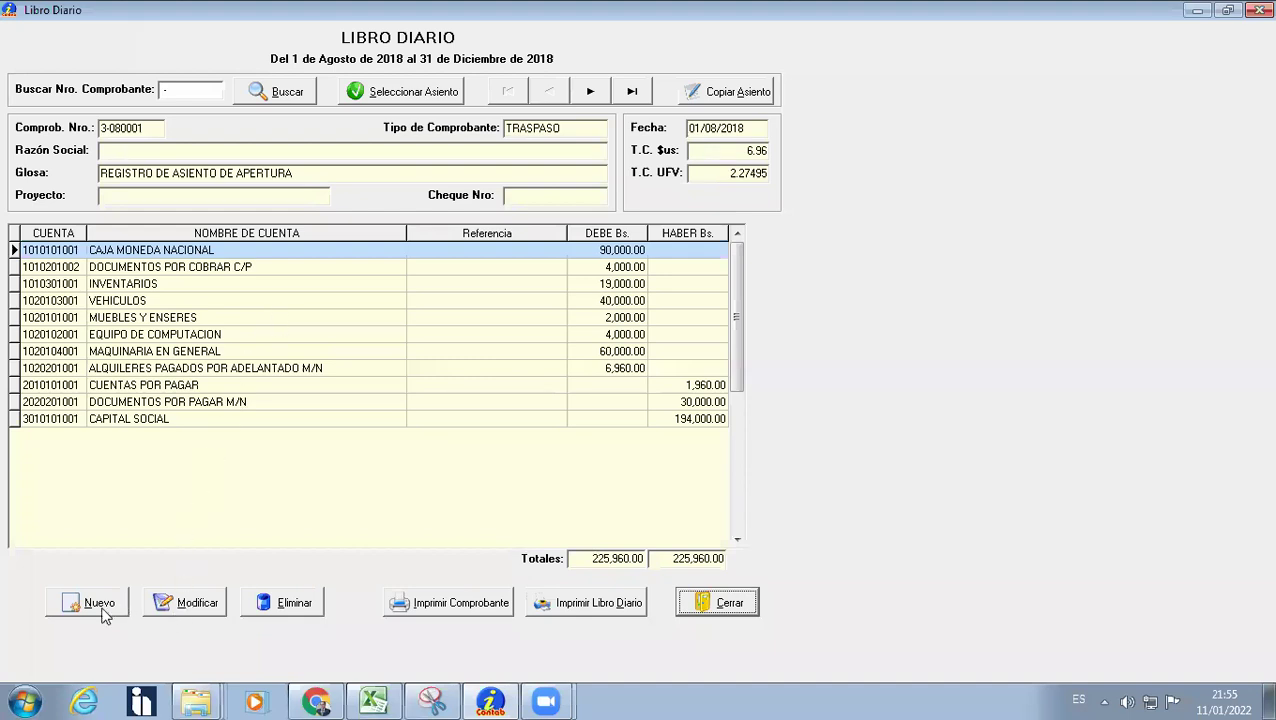
Preview the printable voucher of the opening entry, review it down to the totals and signature boxes, and close the preview and journal.
click(463, 606)
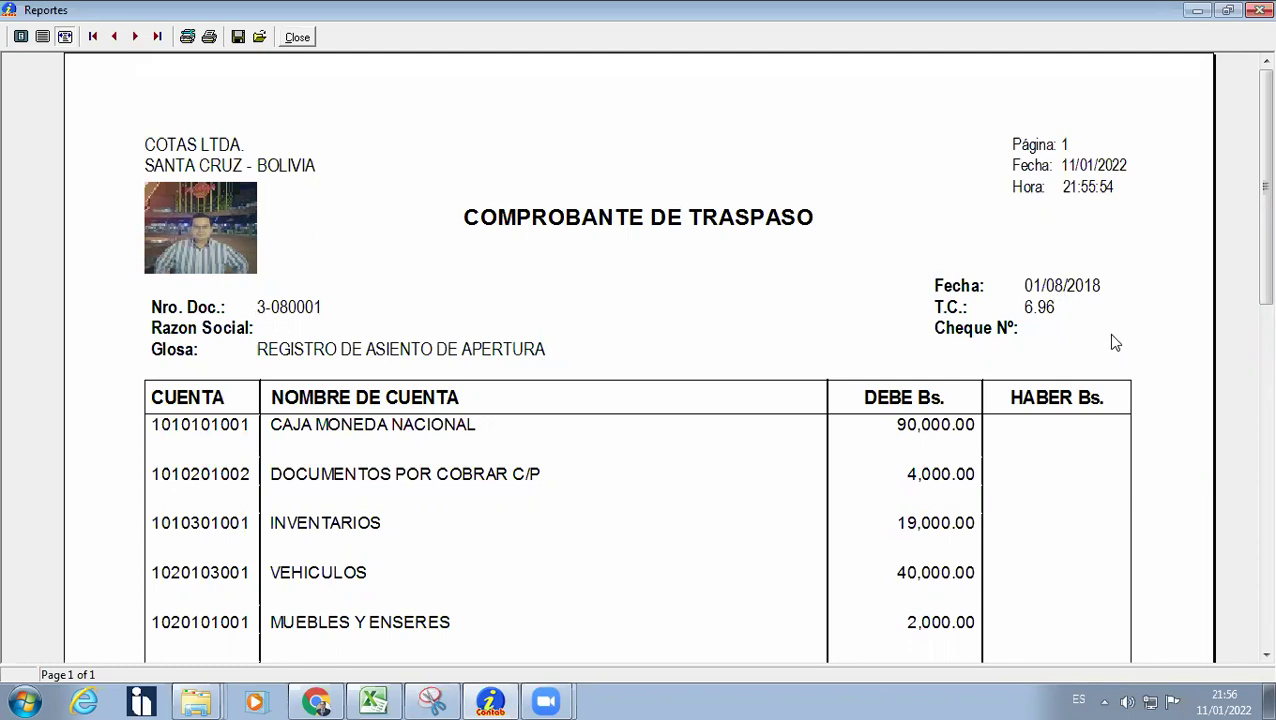
click(1265, 654)
scroll(1250, 660, down, 3)
scroll(1250, 660, down, 3)
scroll(1248, 658, down, 3)
scroll(1250, 658, down, 4)
scroll(1250, 657, down, 8)
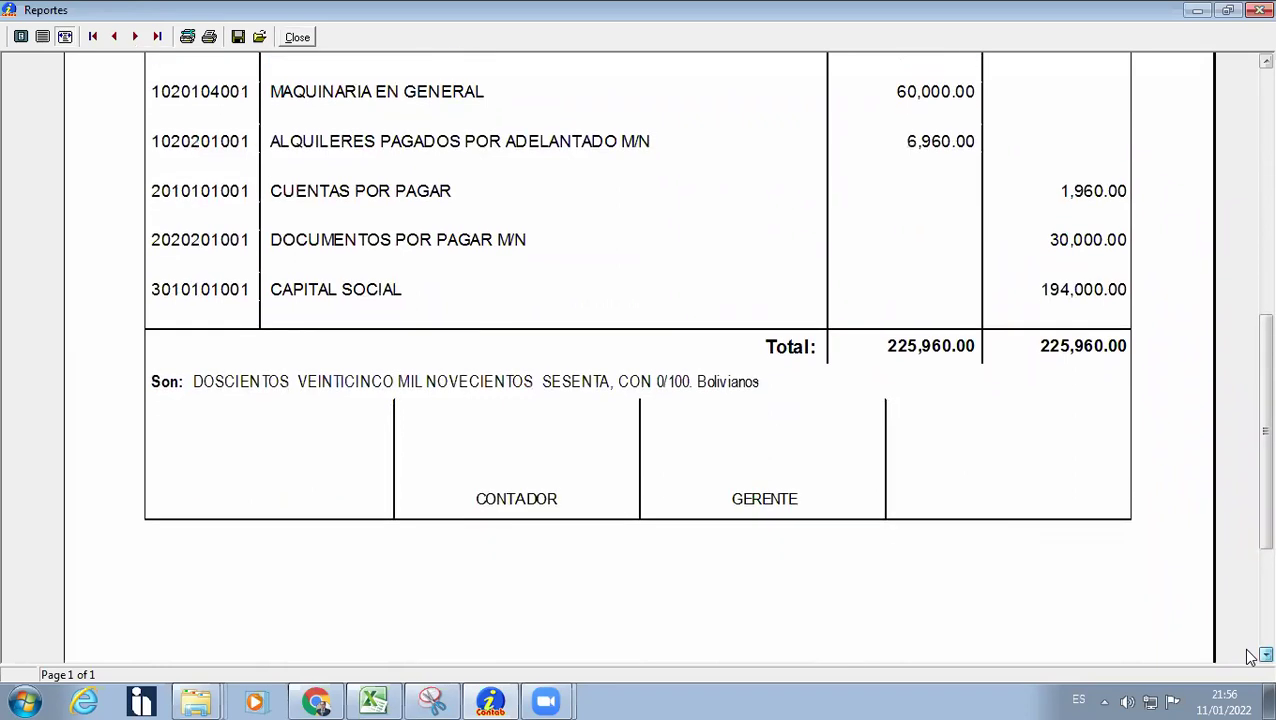
scroll(1249, 657, down, 1)
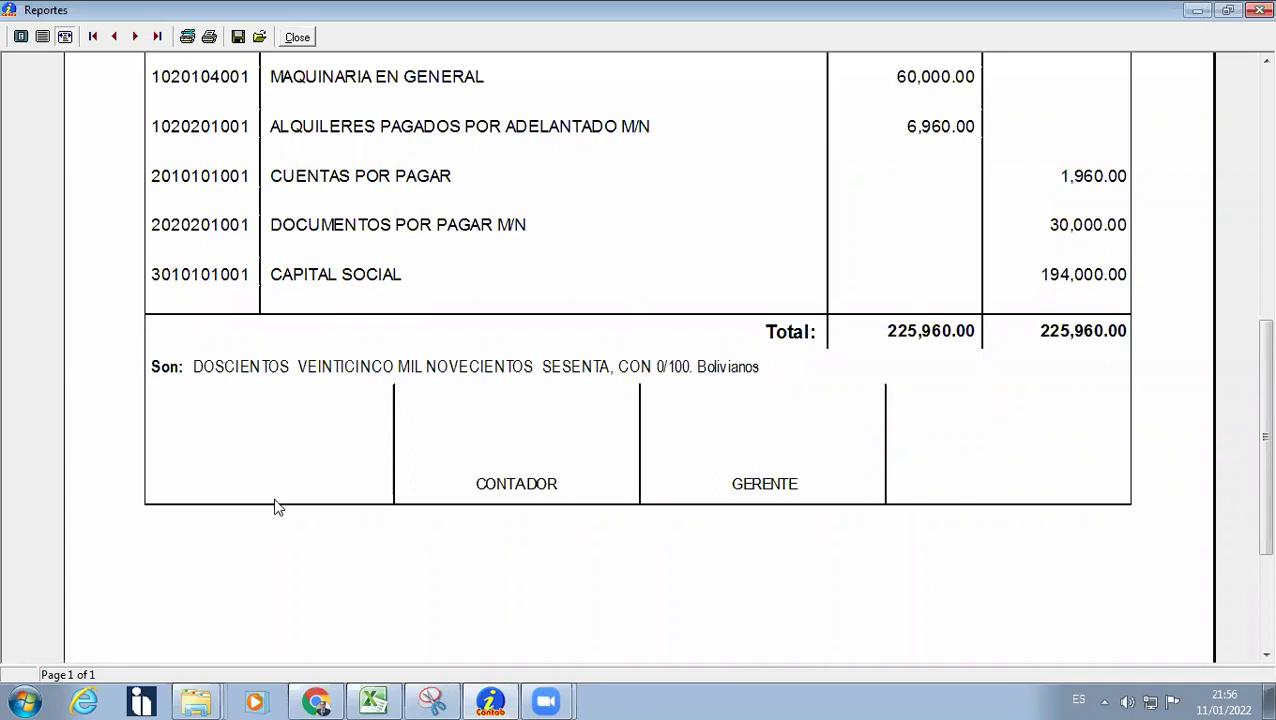
click(297, 37)
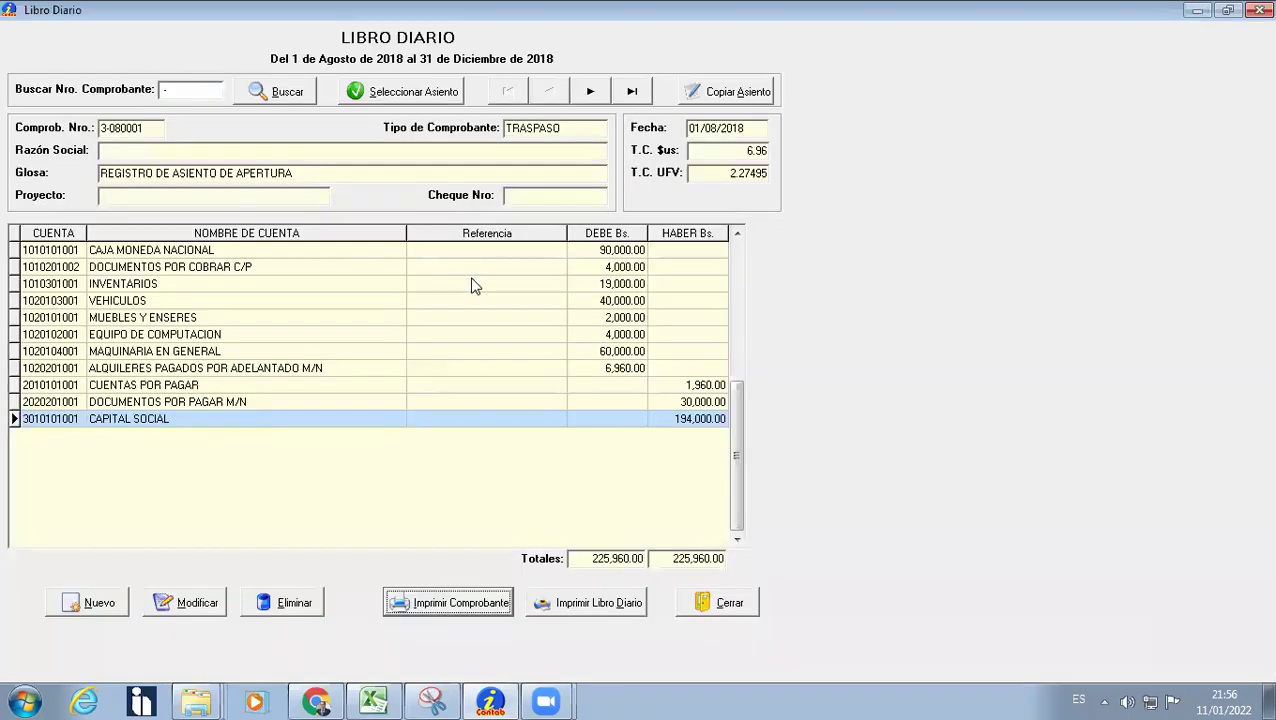
click(717, 602)
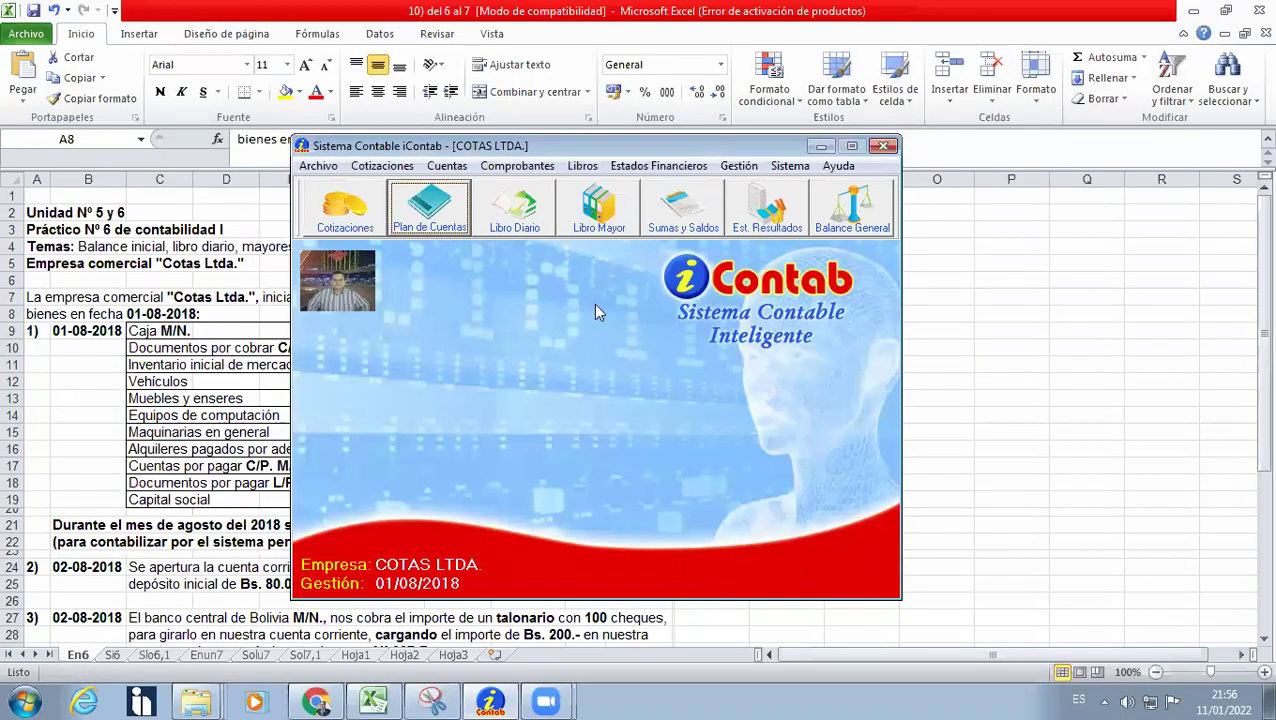
Generate the Balance General as of 31/12/2018 at level 5 and open its print preview to check the report date.
click(636, 167)
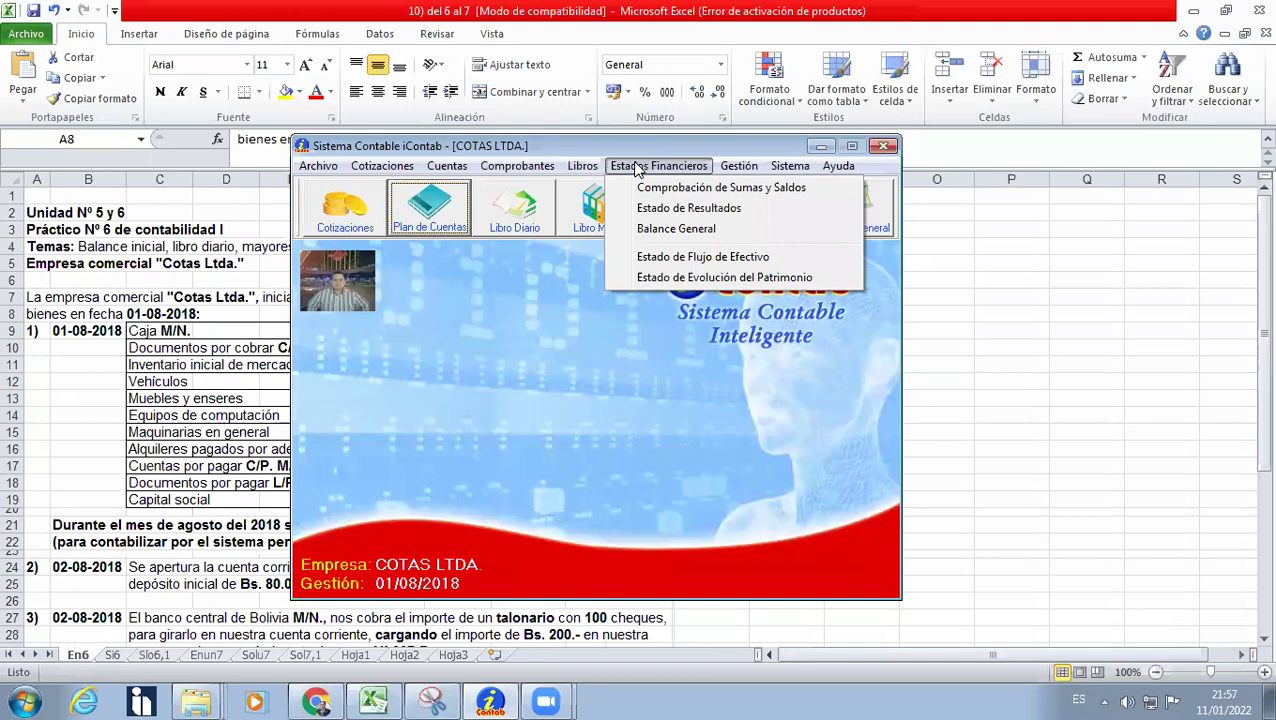
click(661, 230)
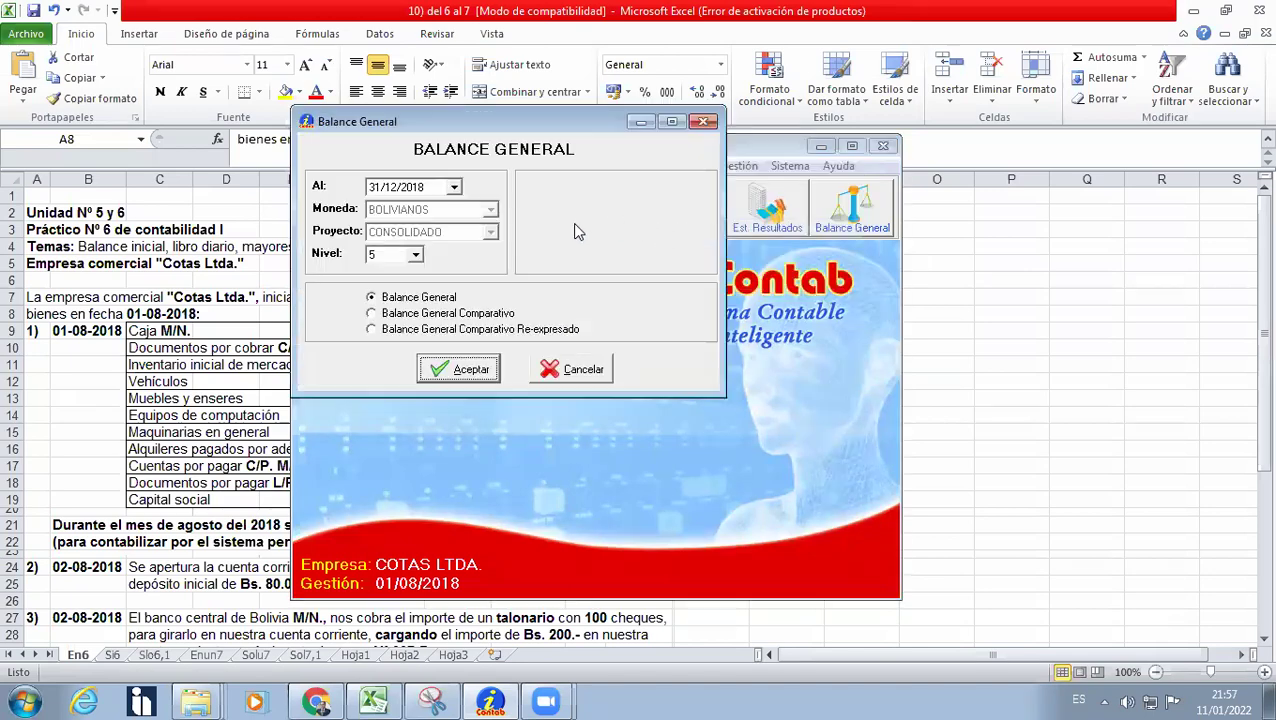
click(465, 375)
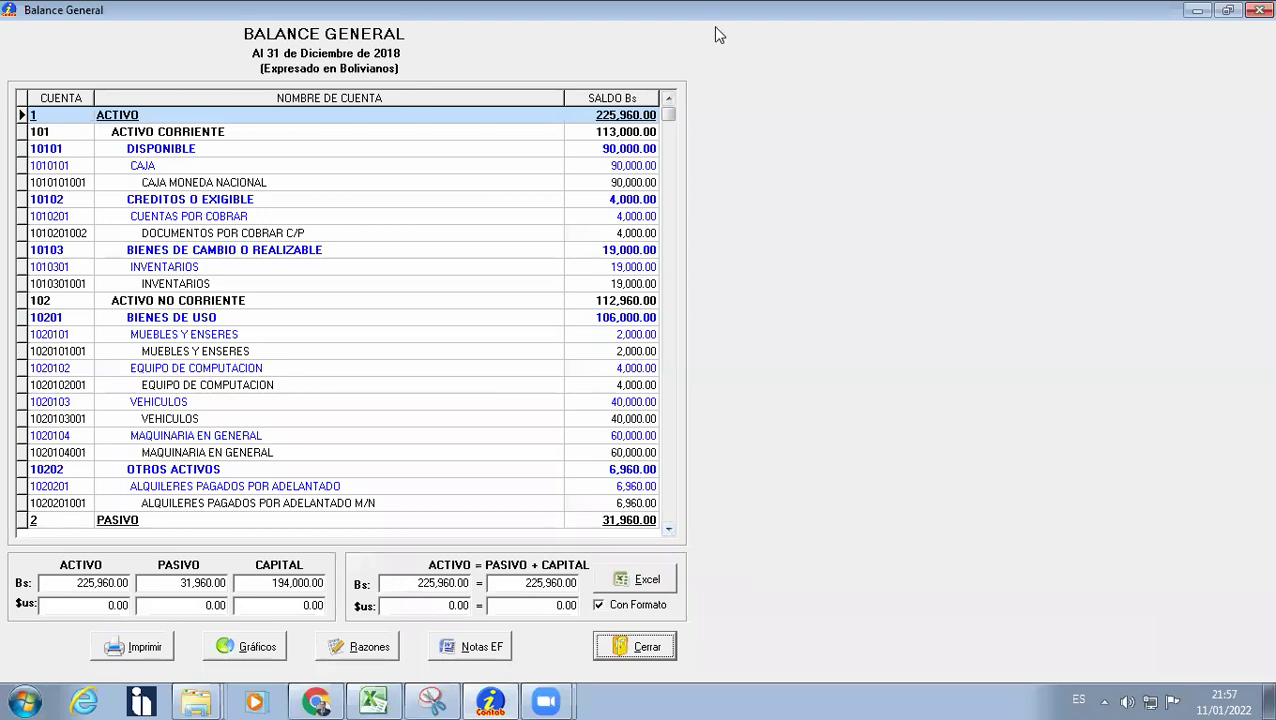
click(152, 648)
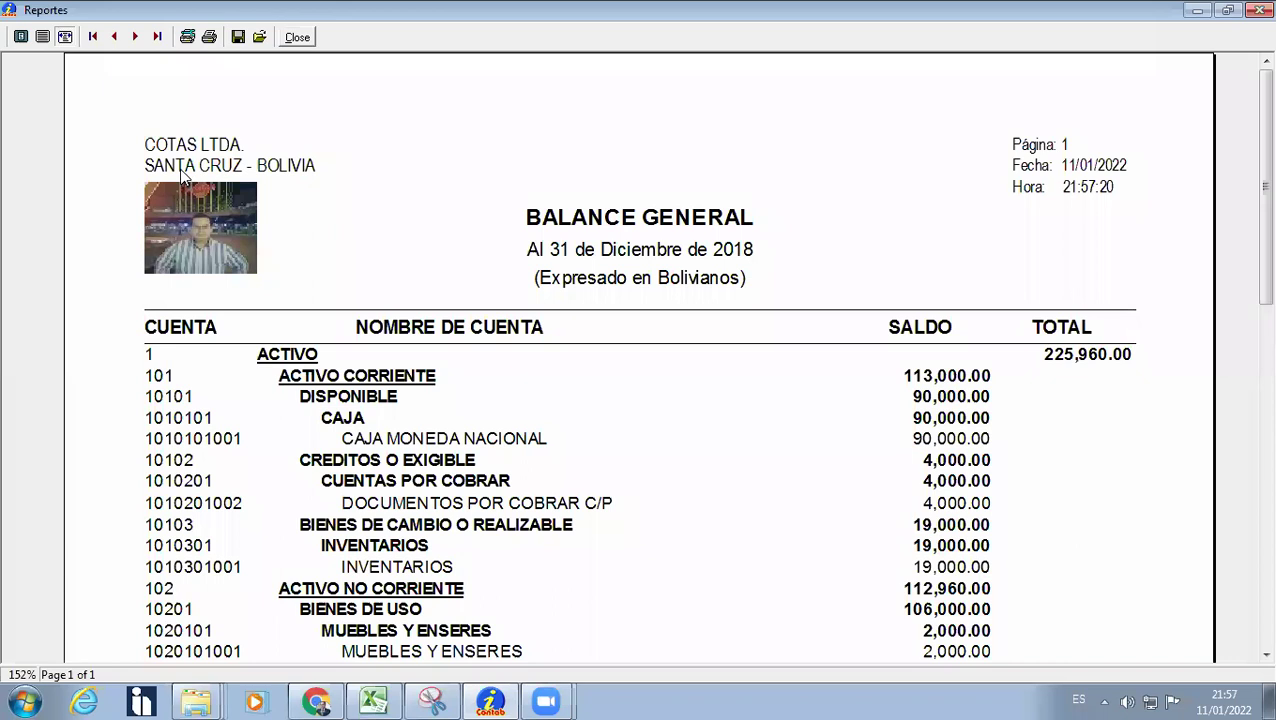
click(1223, 700)
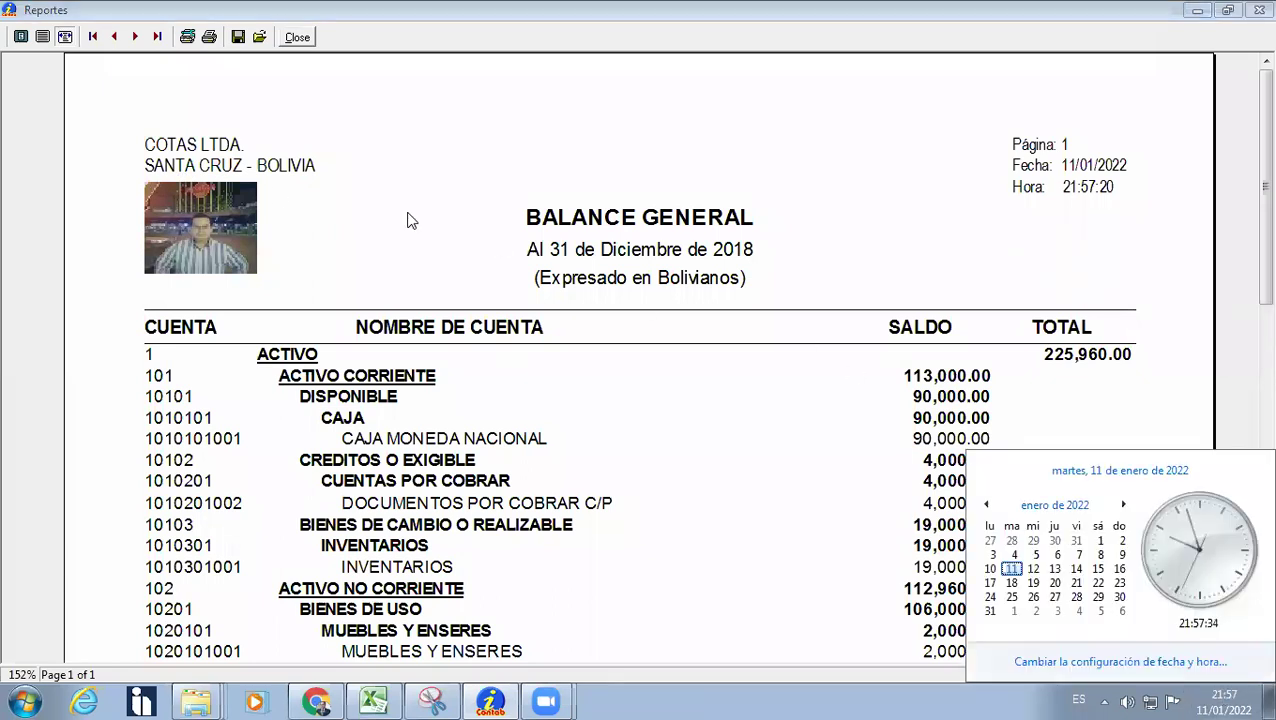
Review the Balance General print preview down to the totals and signature lines, and close the preview.
click(366, 212)
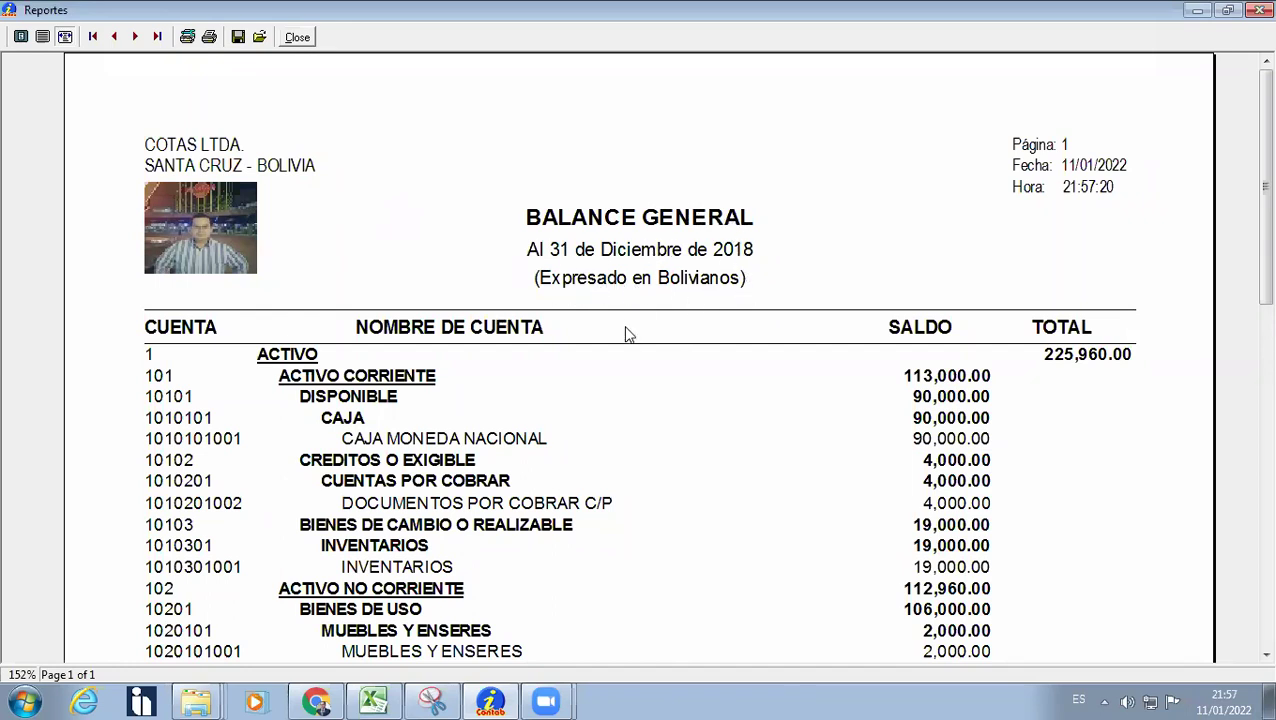
click(1266, 654)
click(1266, 654)
scroll(1248, 662, down, 5)
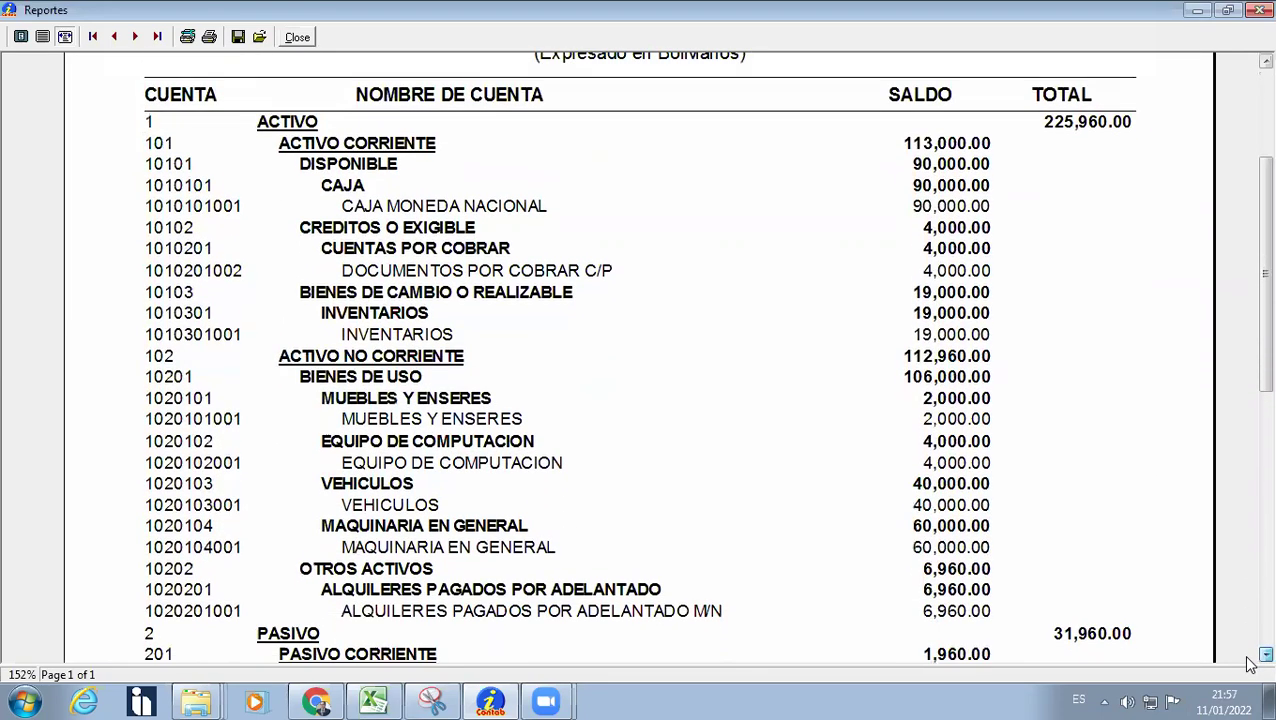
scroll(1248, 662, down, 3)
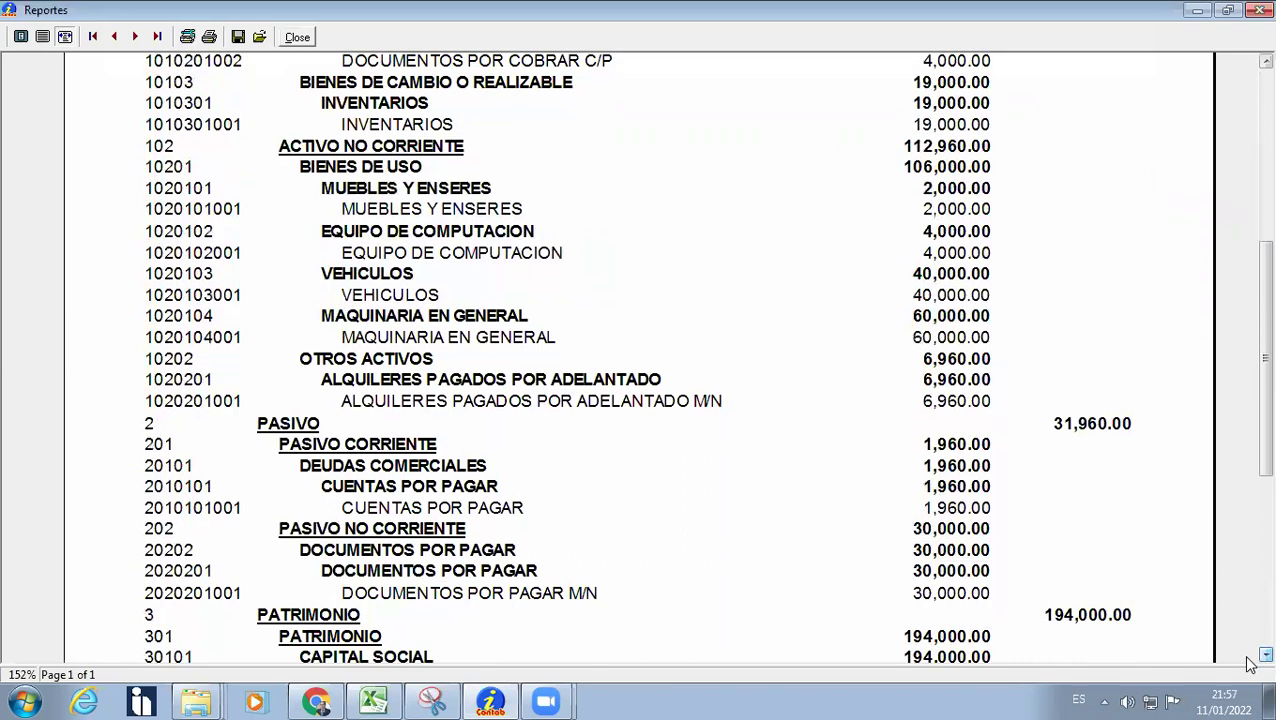
scroll(1248, 662, down, 2)
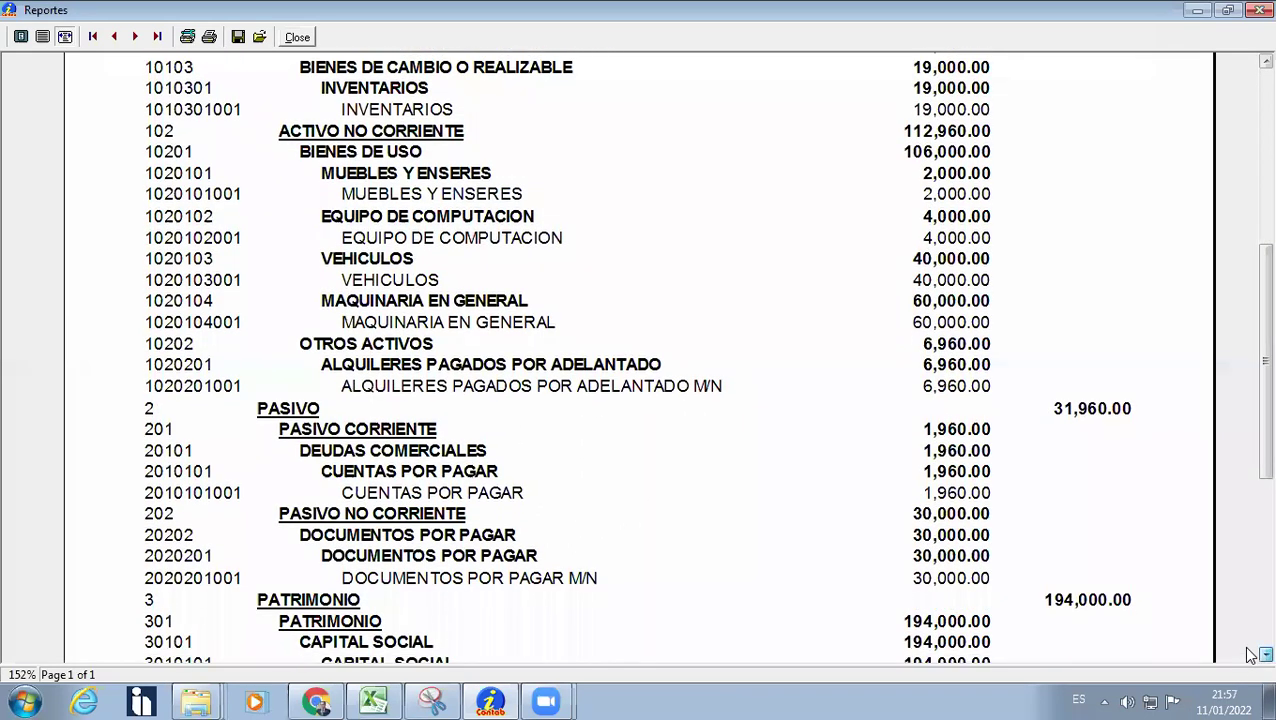
scroll(1248, 658, down, 4)
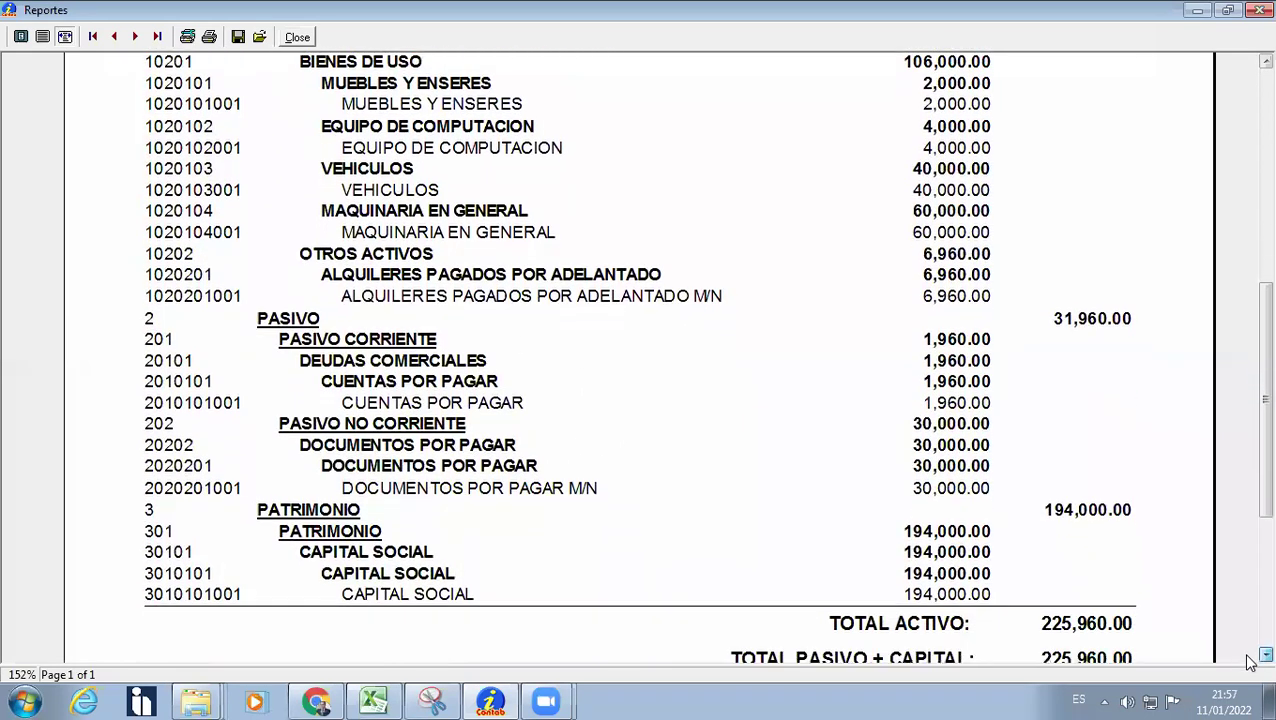
scroll(1248, 660, down, 4)
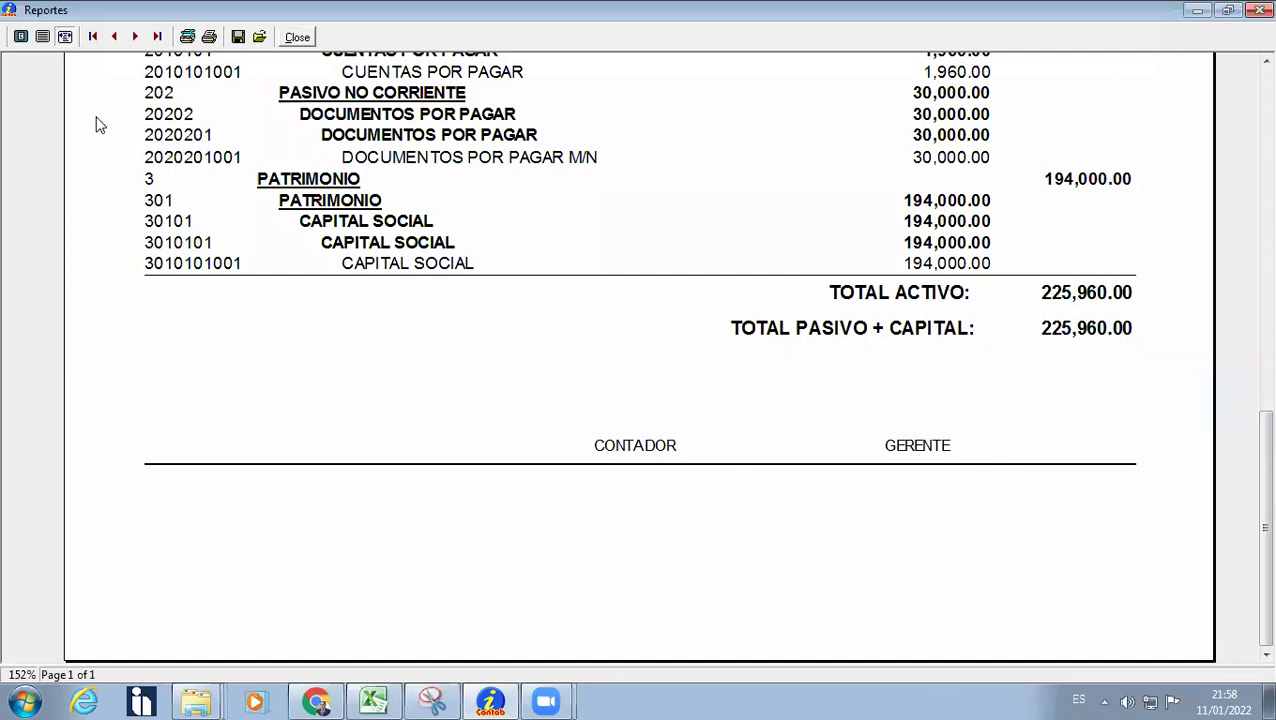
click(294, 38)
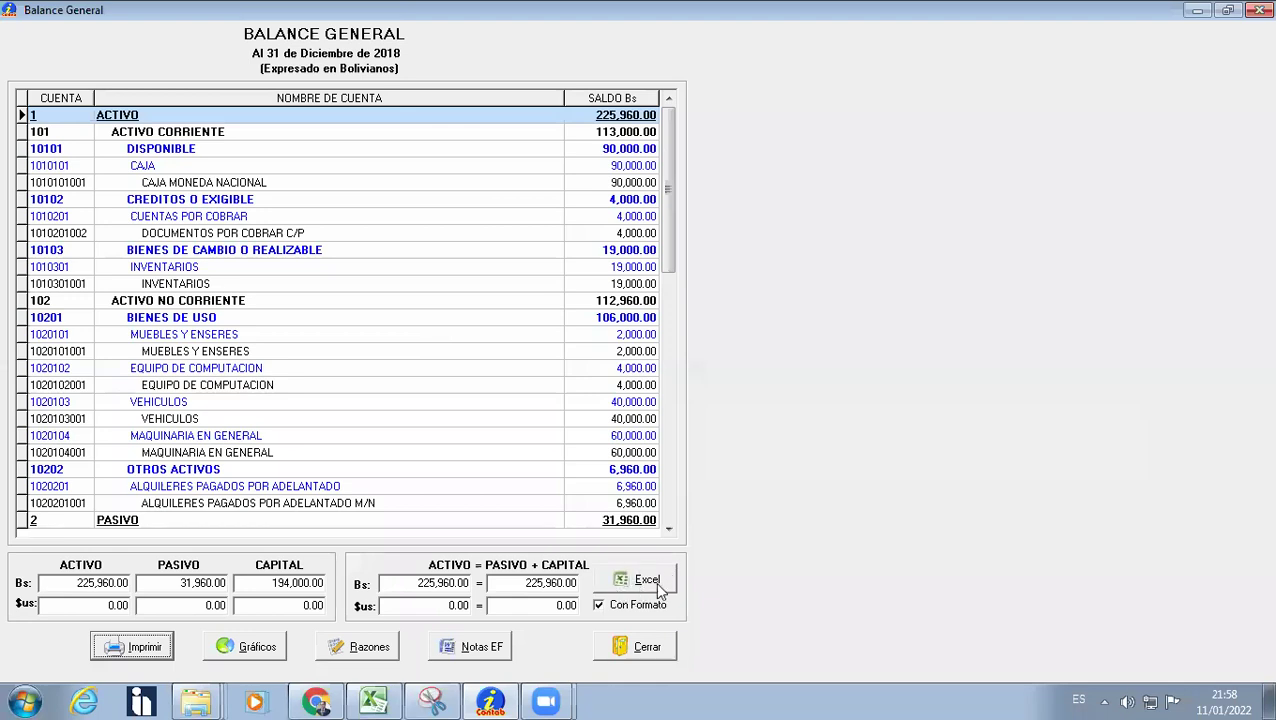
Export the Balance General to Excel with formatting and look over the exported sheet.
click(645, 580)
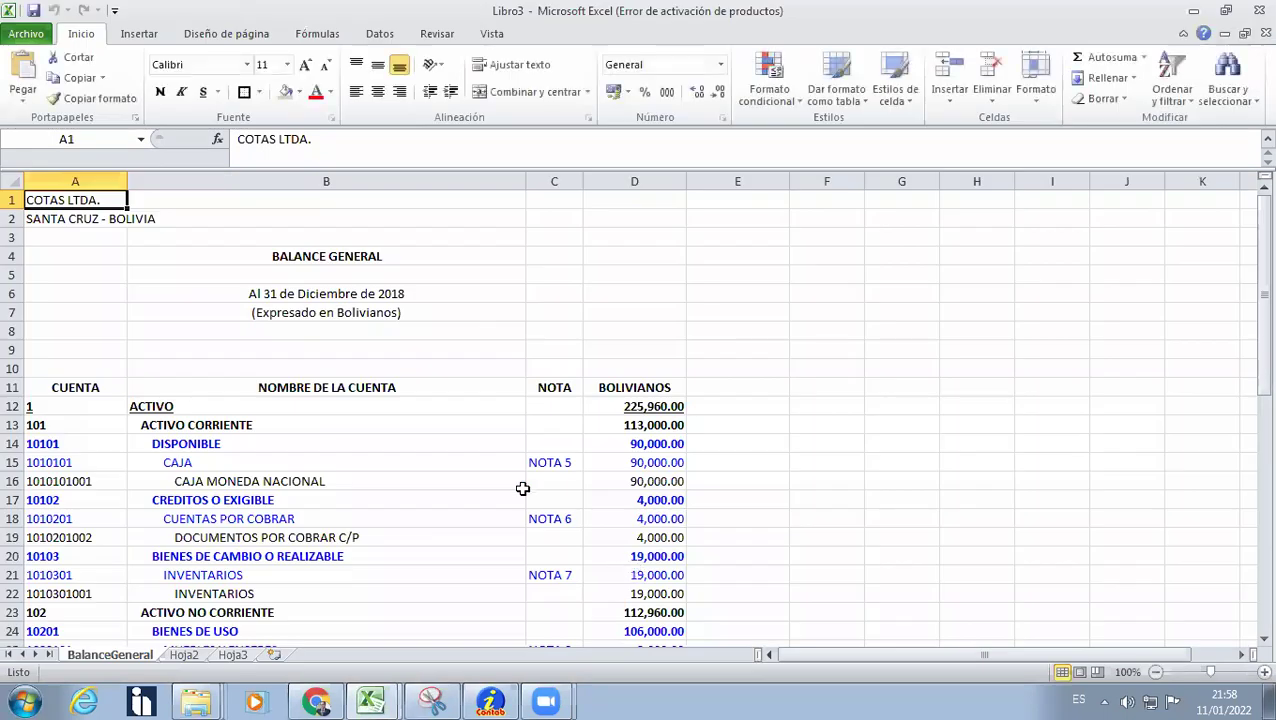
click(498, 332)
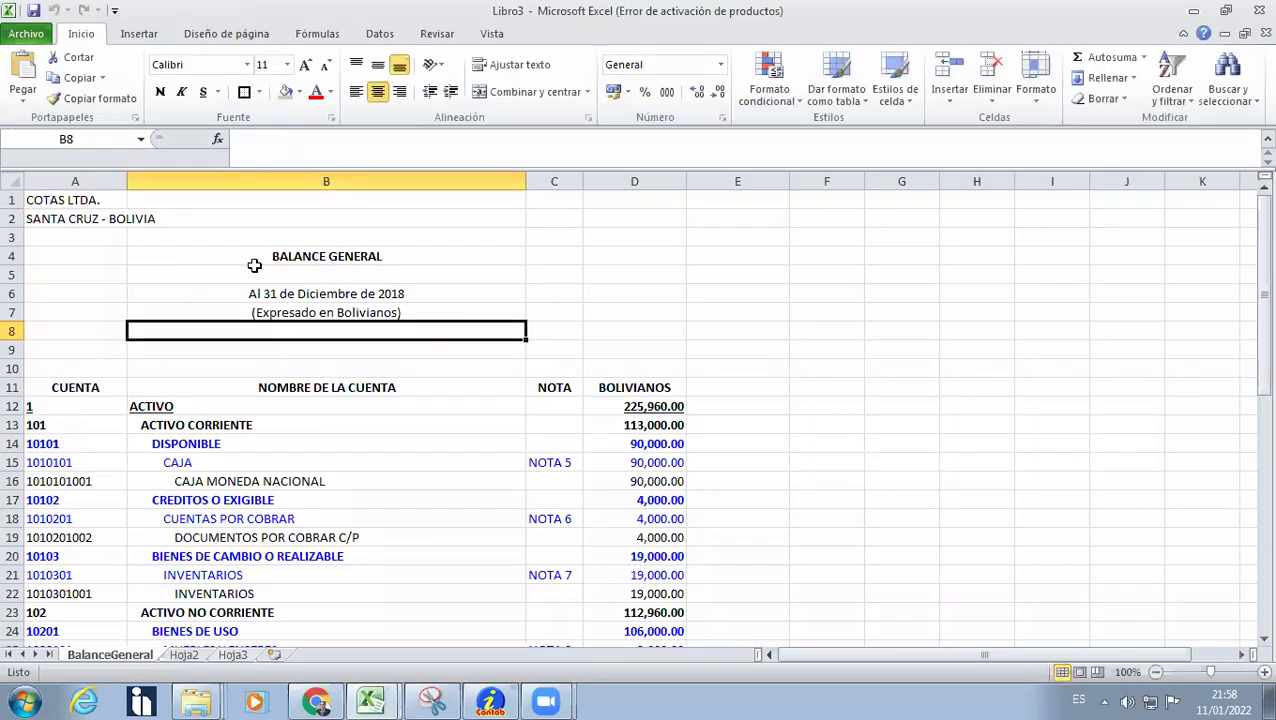
click(392, 293)
scroll(560, 300, down, 6)
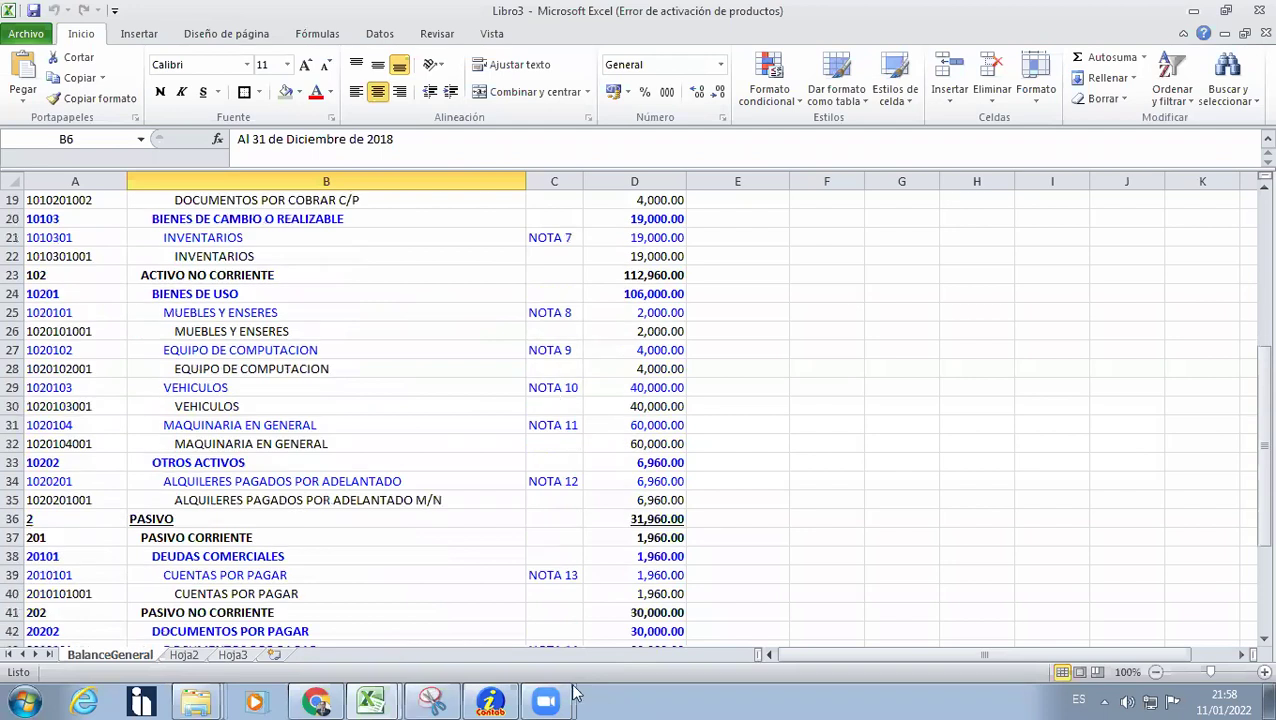
scroll(427, 478, up, 6)
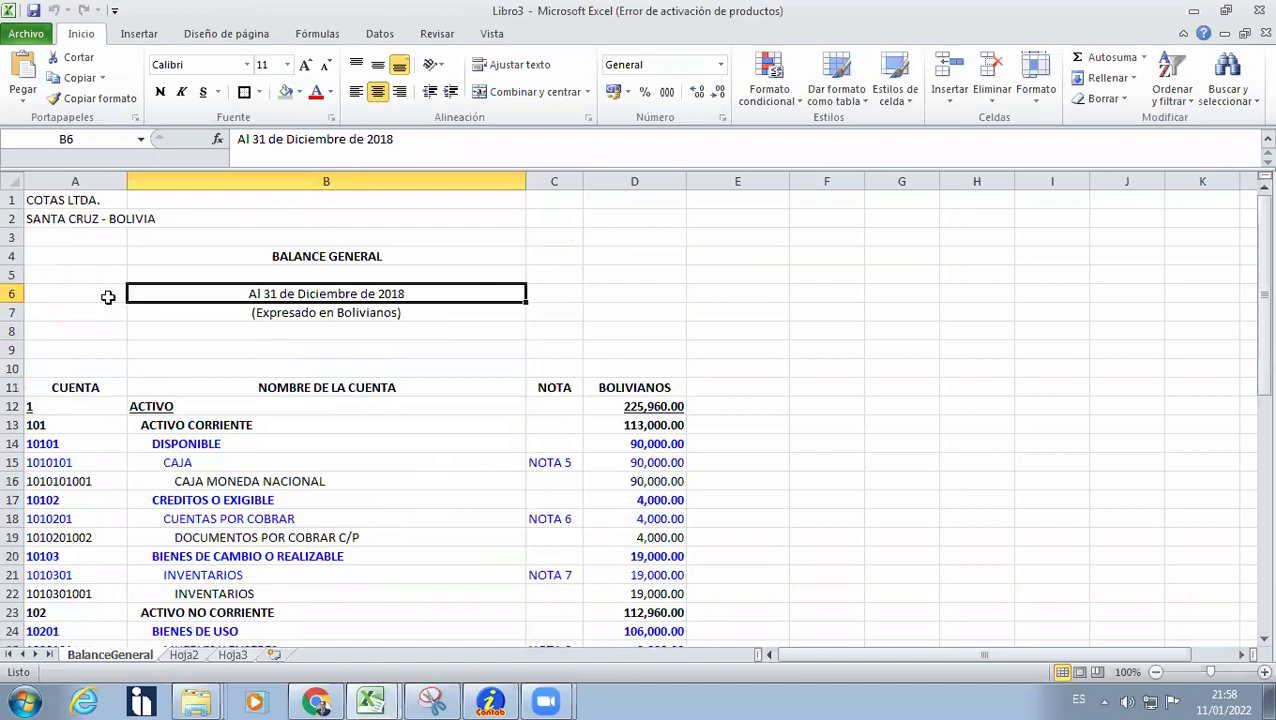
Delete the blank row between the report title and the date line.
click(87, 276)
key(shift+space)
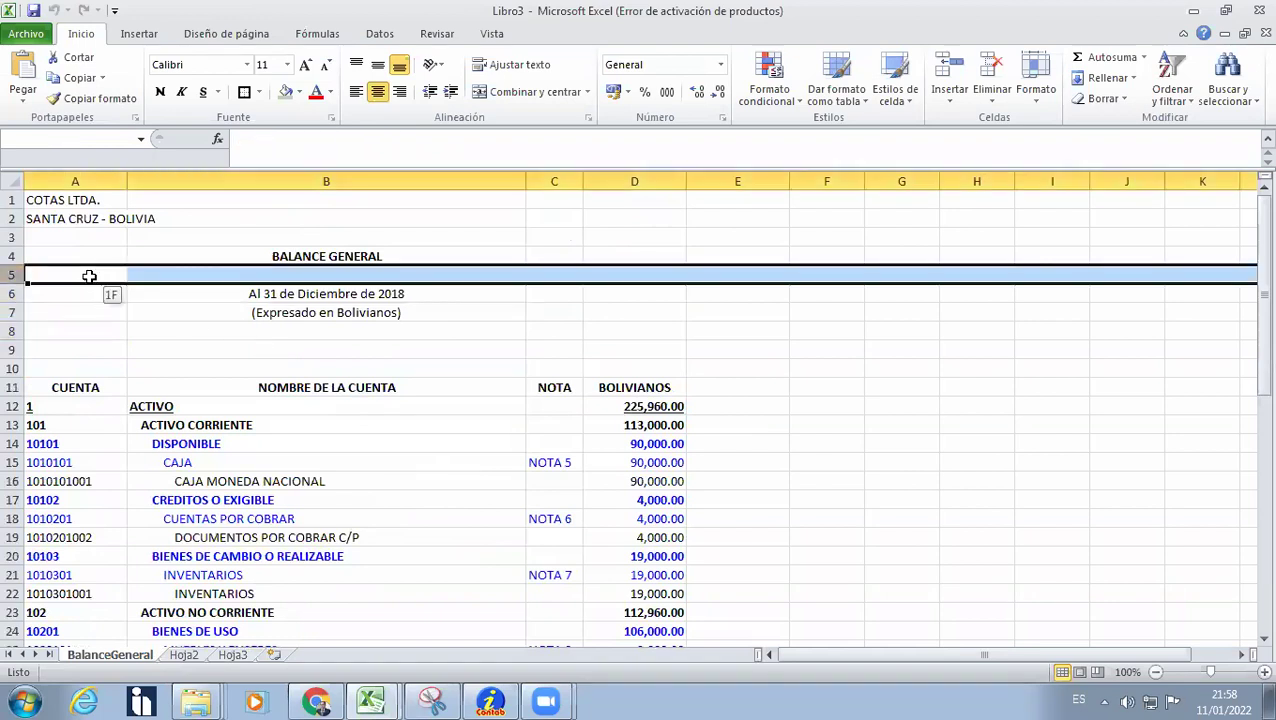
key(ctrl+minus)
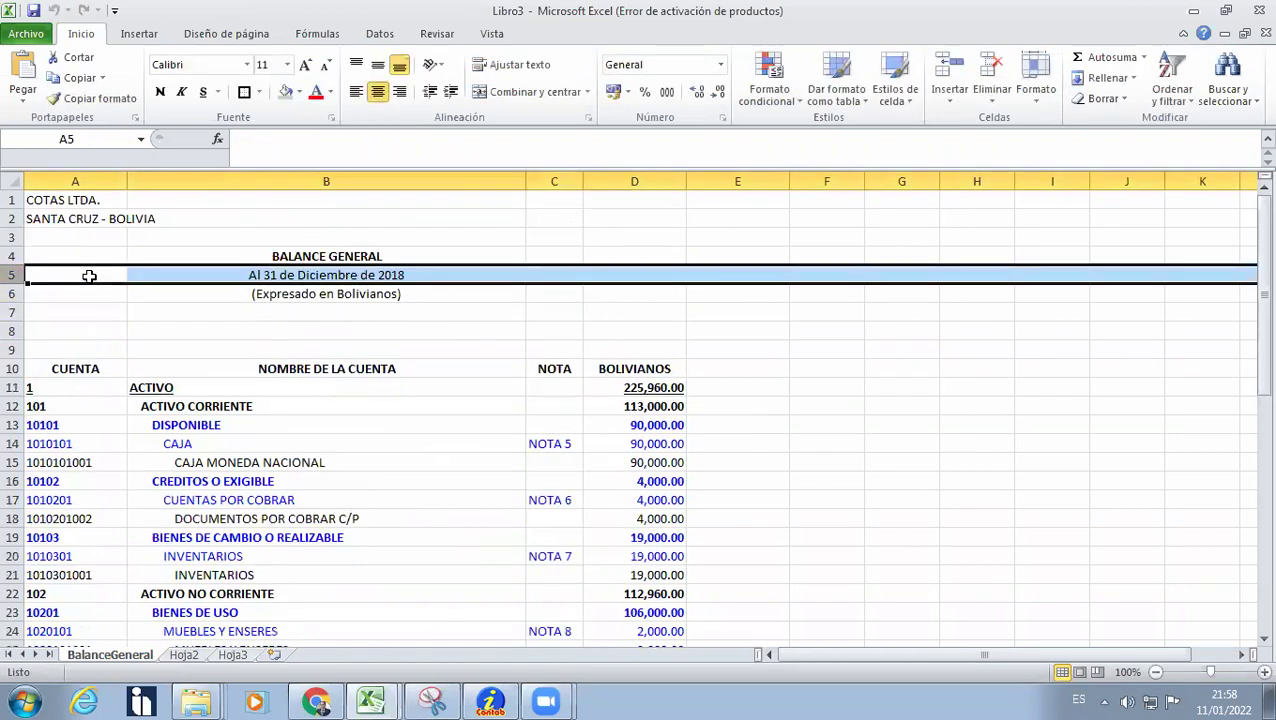
Change the report title in B4 to BALANCE DE APERTURA.
key(Up)
key(Right)
key(F2)
key(ctrl+shift+Left)
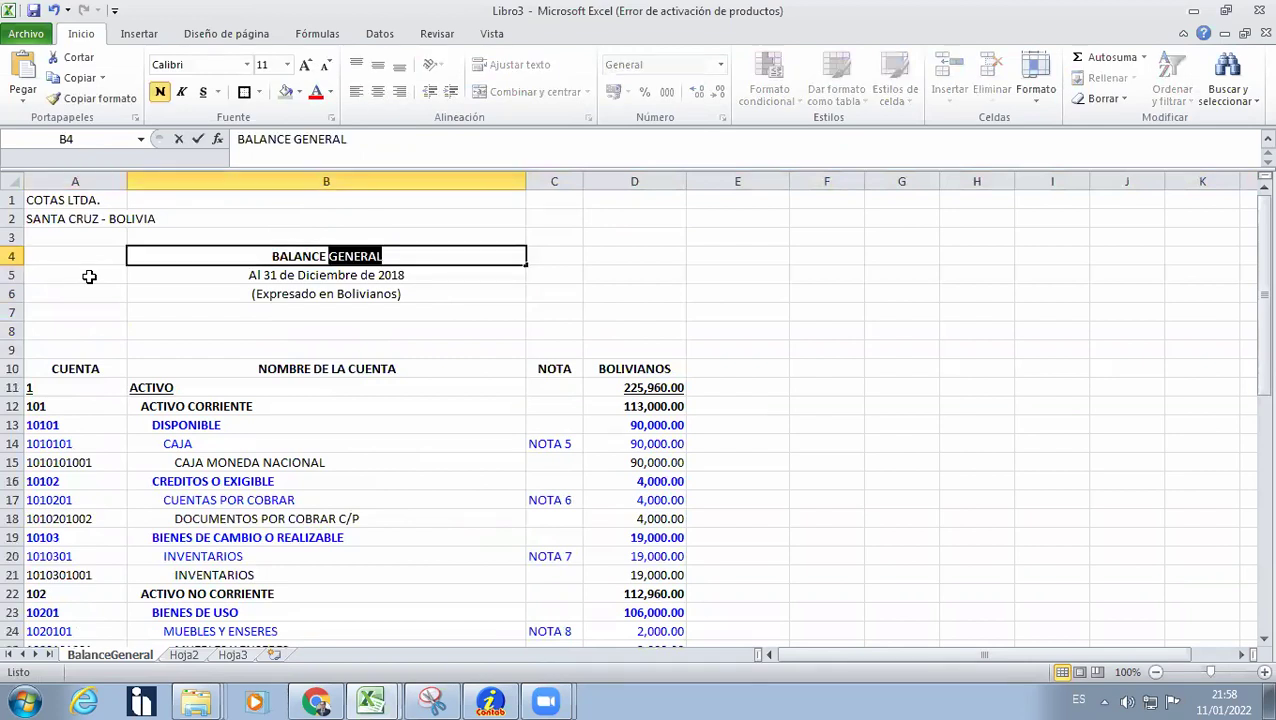
text(DE APERTURA)
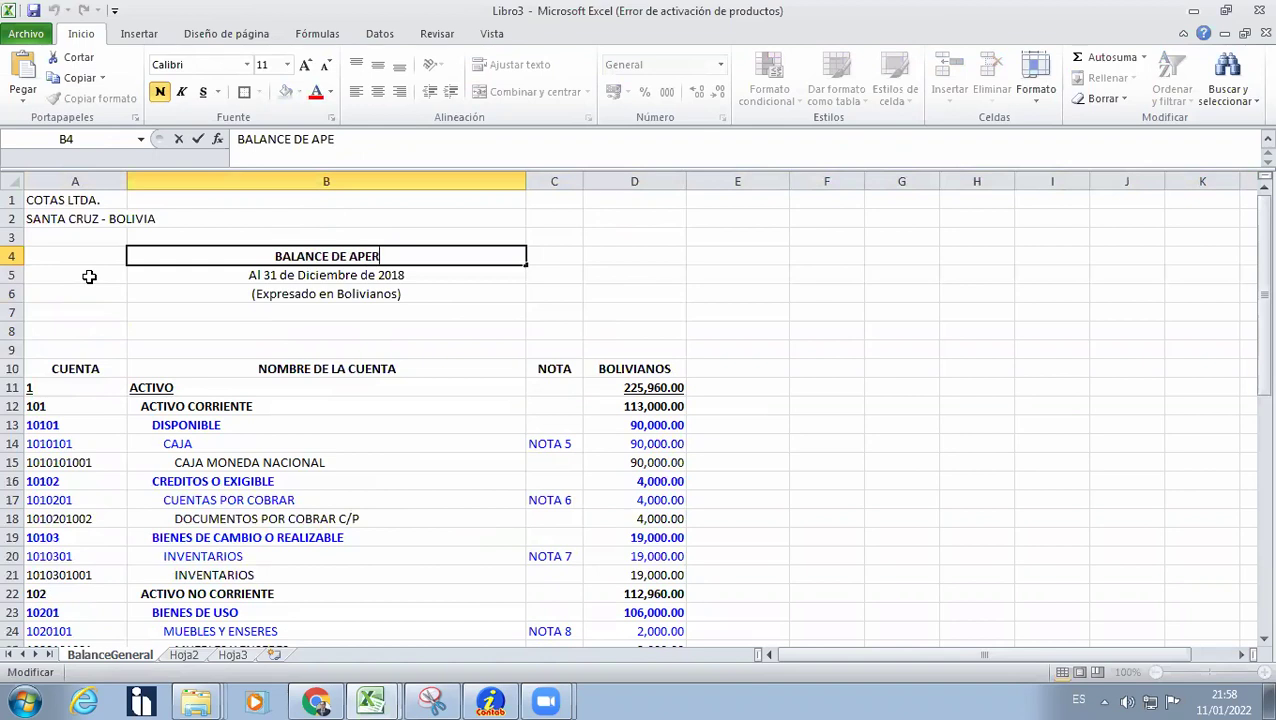
key(Return)
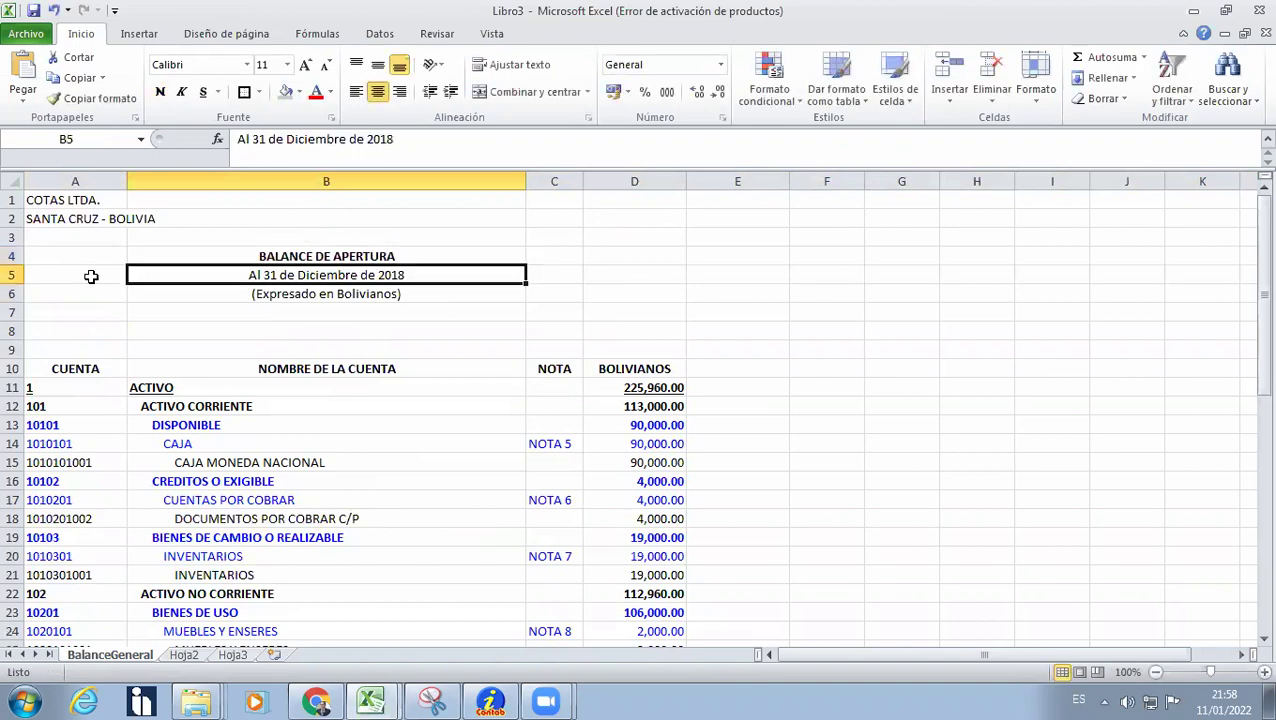
Change the date line in B5 to read "Al 01 de Agosto de 2018".
key(F2)
key(ctrl+Left)
key(ctrl+Left)
key(ctrl+shift+Left)
key(ctrl+shift+Left)
key(ctrl+shift+Left)
text(01 de Agosto)
key(Return)
Delete one blank row below the currency line and the column heading row with CUENTA, NOMBRE DE LA CUENTA, NOTA and BOLIVIANOS.
key(Down)
key(shift+space)
key(ctrl+minus)
key(Down)
key(Down)
key(shift+space)
key(ctrl+minus)
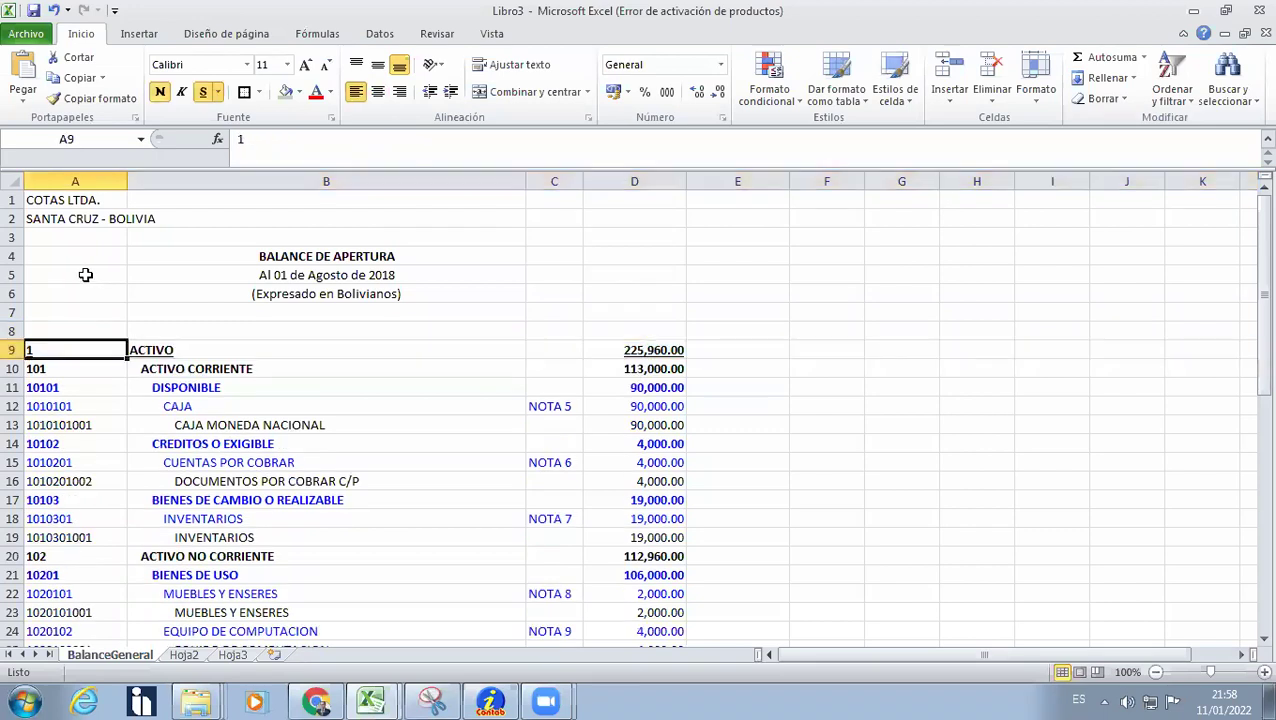
Make the company name and city lines in A1:A2 bold.
drag(68, 219, 72, 200)
key(ctrl+n)
key(Down)
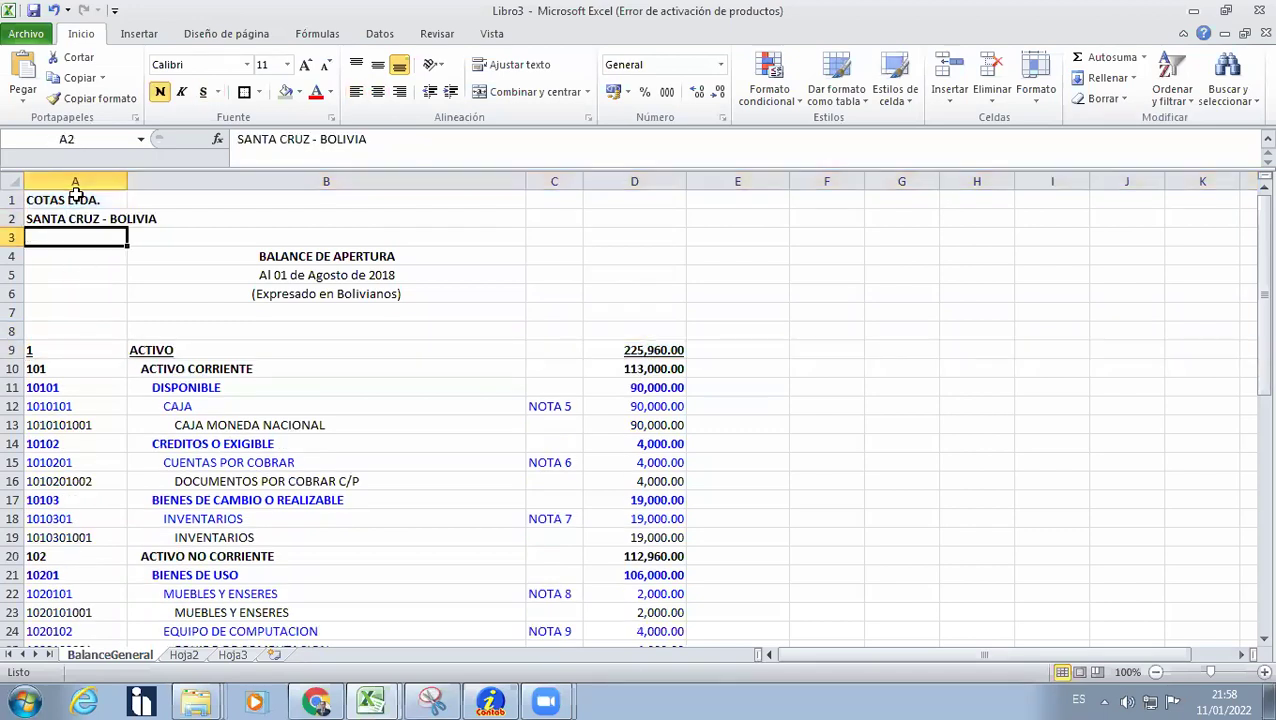
Look over the sheet down to the totals and insert three blank rows above ACTIVO NO CORRIENTE.
scroll(117, 296, down, 8)
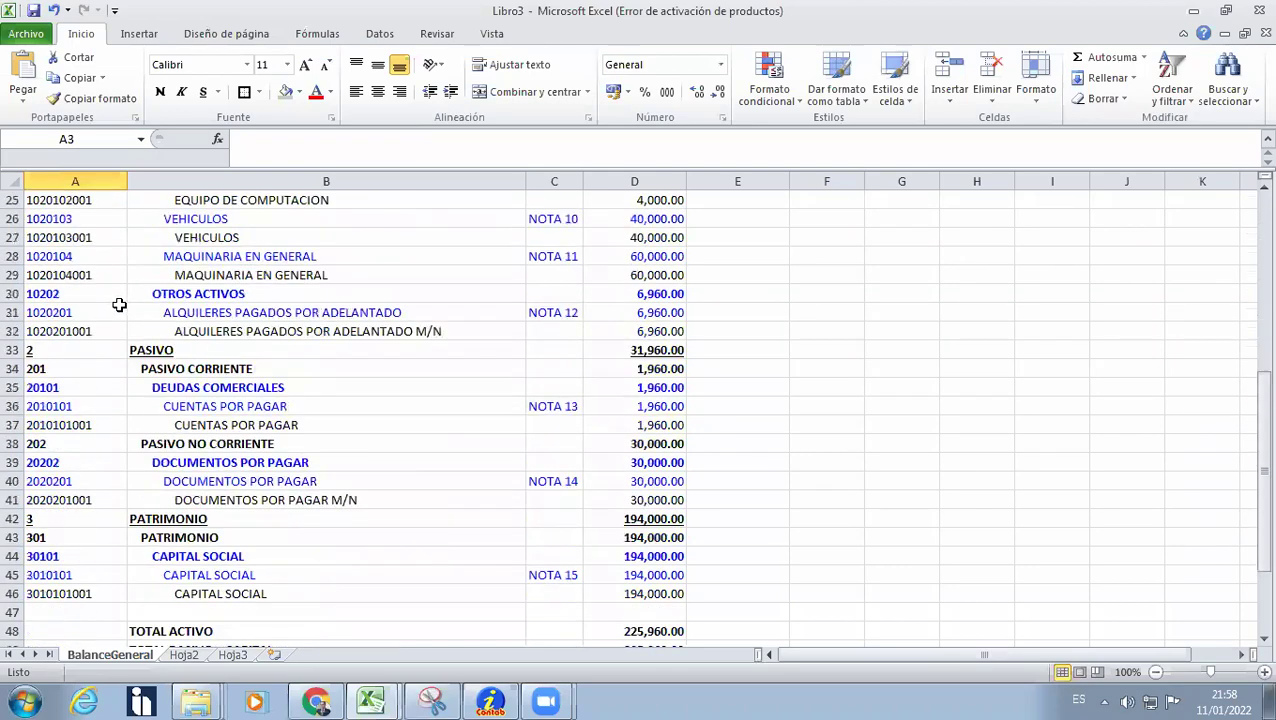
scroll(119, 305, down, 2)
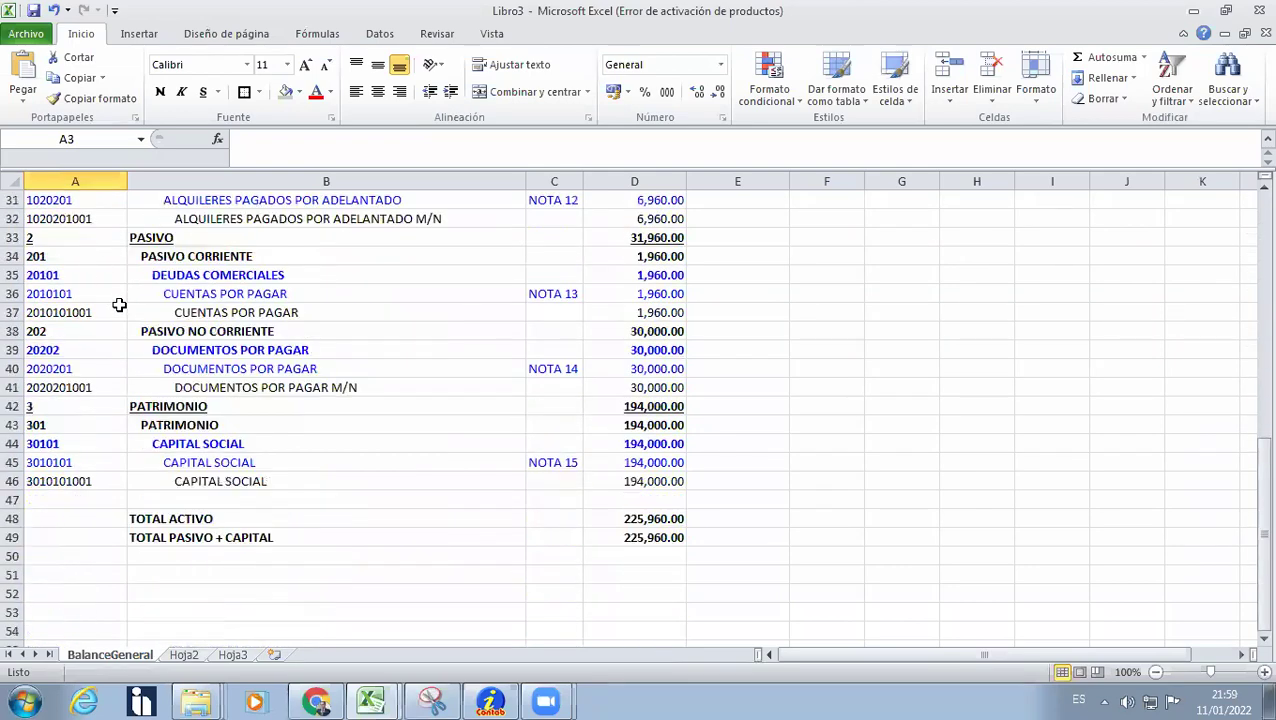
scroll(119, 305, up, 10)
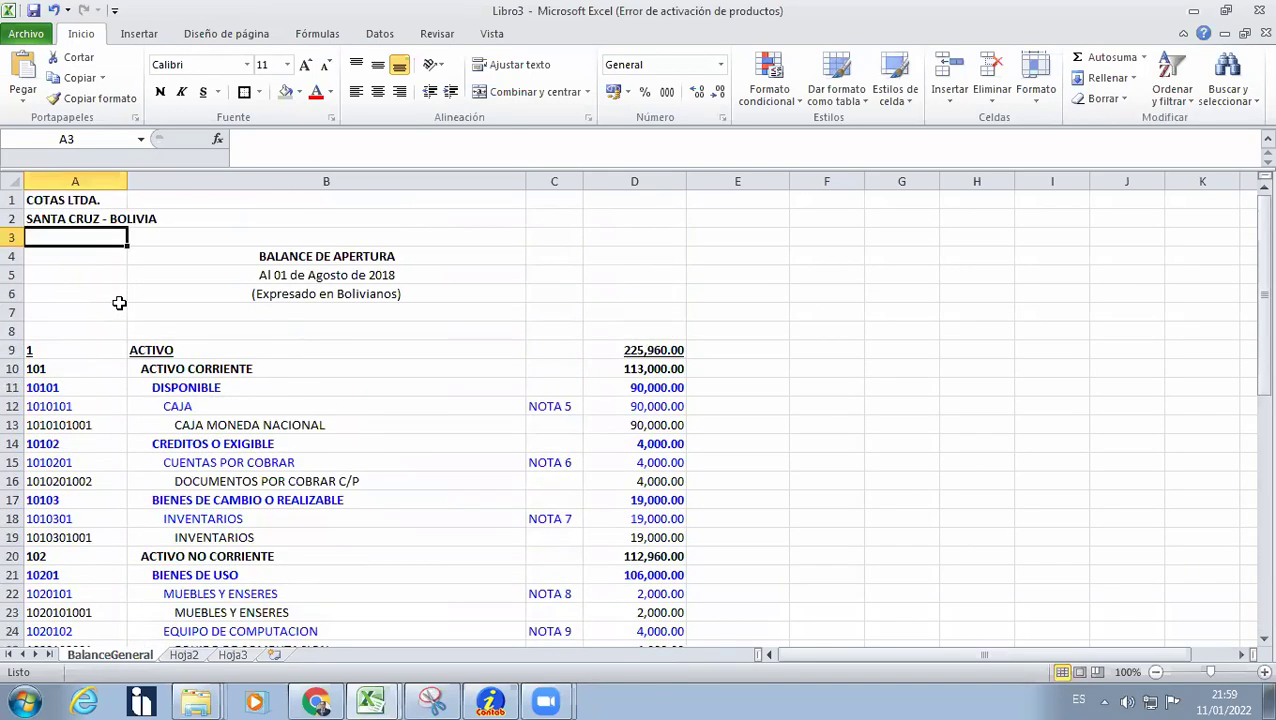
scroll(139, 292, down, 1)
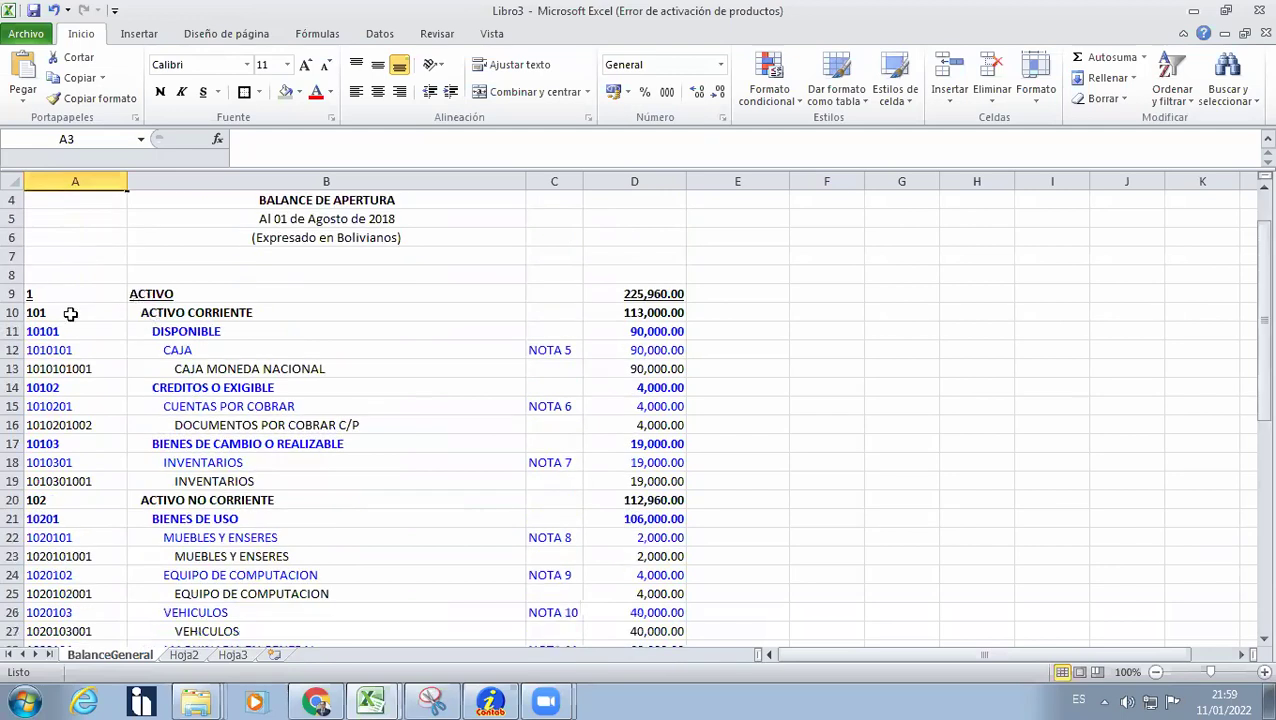
click(226, 497)
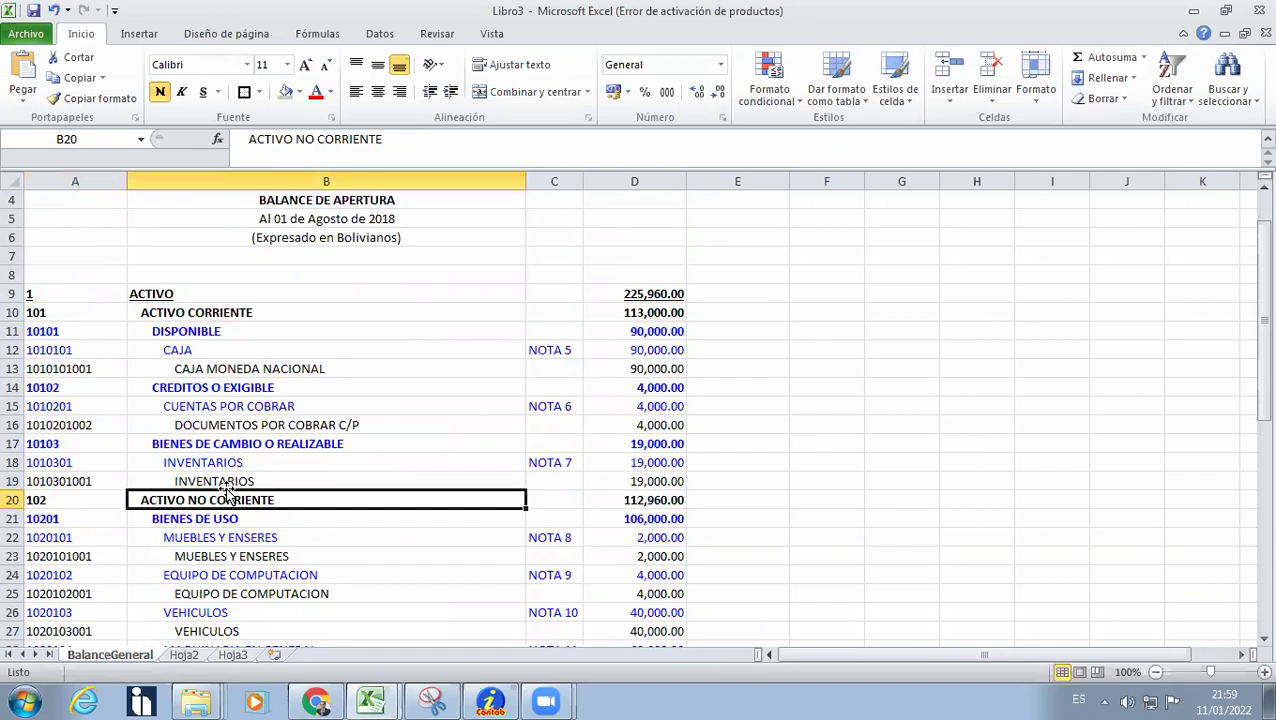
scroll(228, 492, down, 1)
key(shift+space)
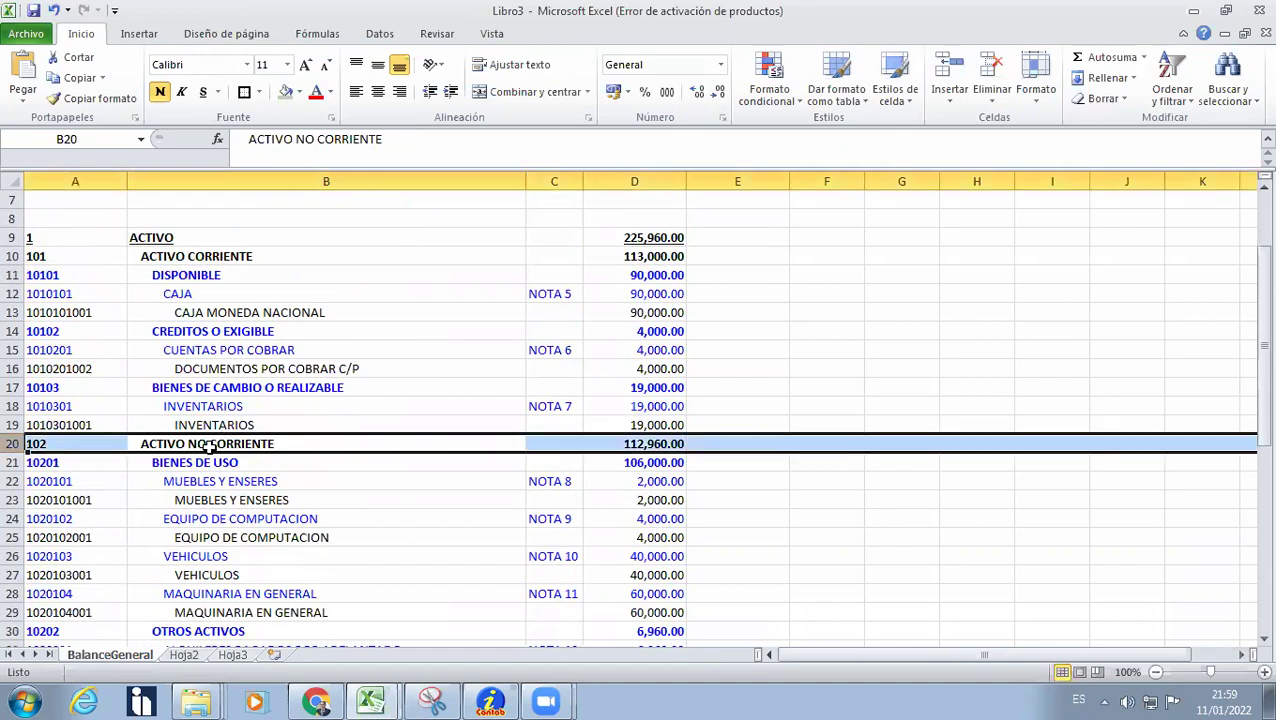
key(ctrl+plus)
click(209, 447)
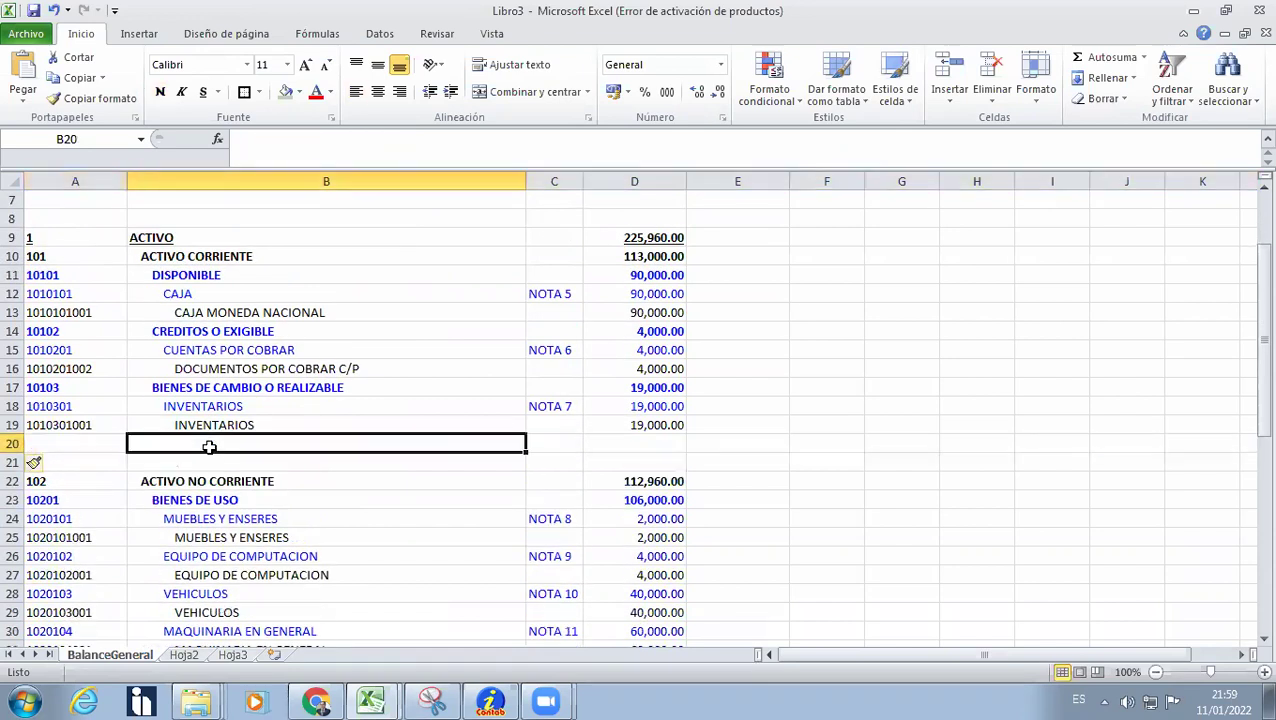
key(shift+space)
key(ctrl+plus)
click(209, 447)
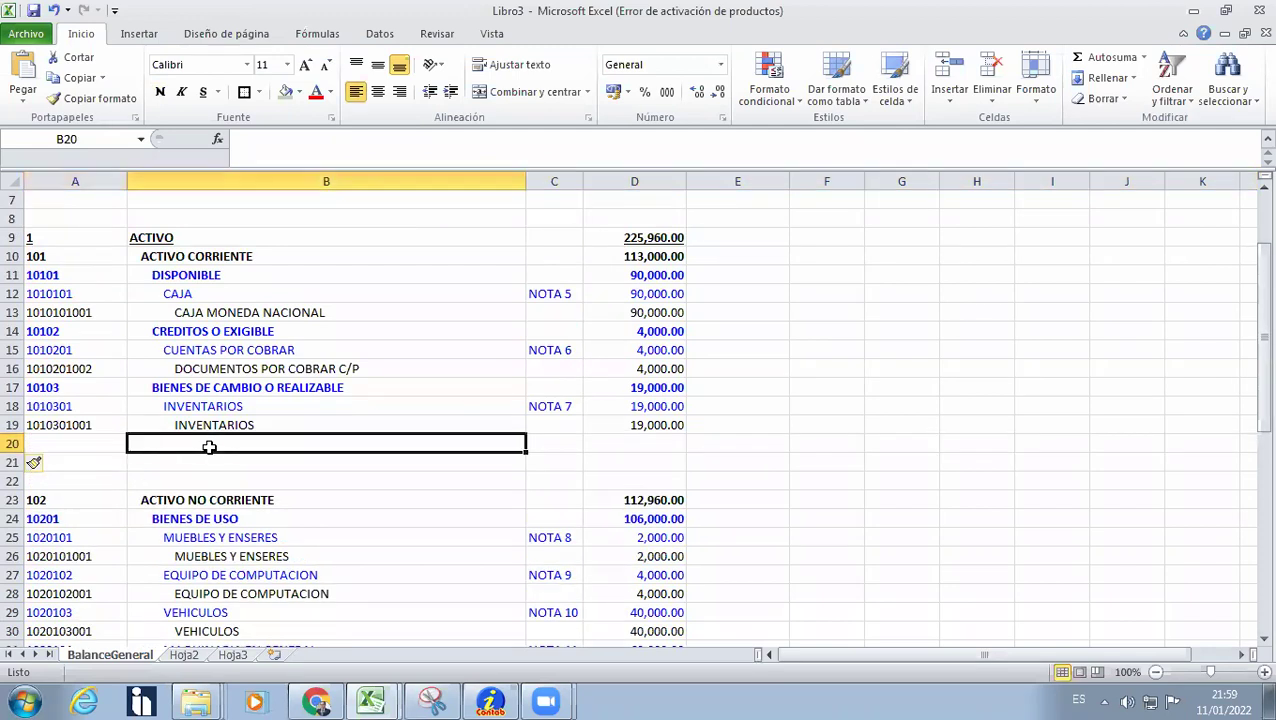
Enter the label TOTAL ACTIVO CORRIENTE in B20, directly below the INVENTARIOS account.
text(to)
key(Escape)
text(TOTAL ACTIVO CORRIENTE)
key(Tab)
key(Tab)
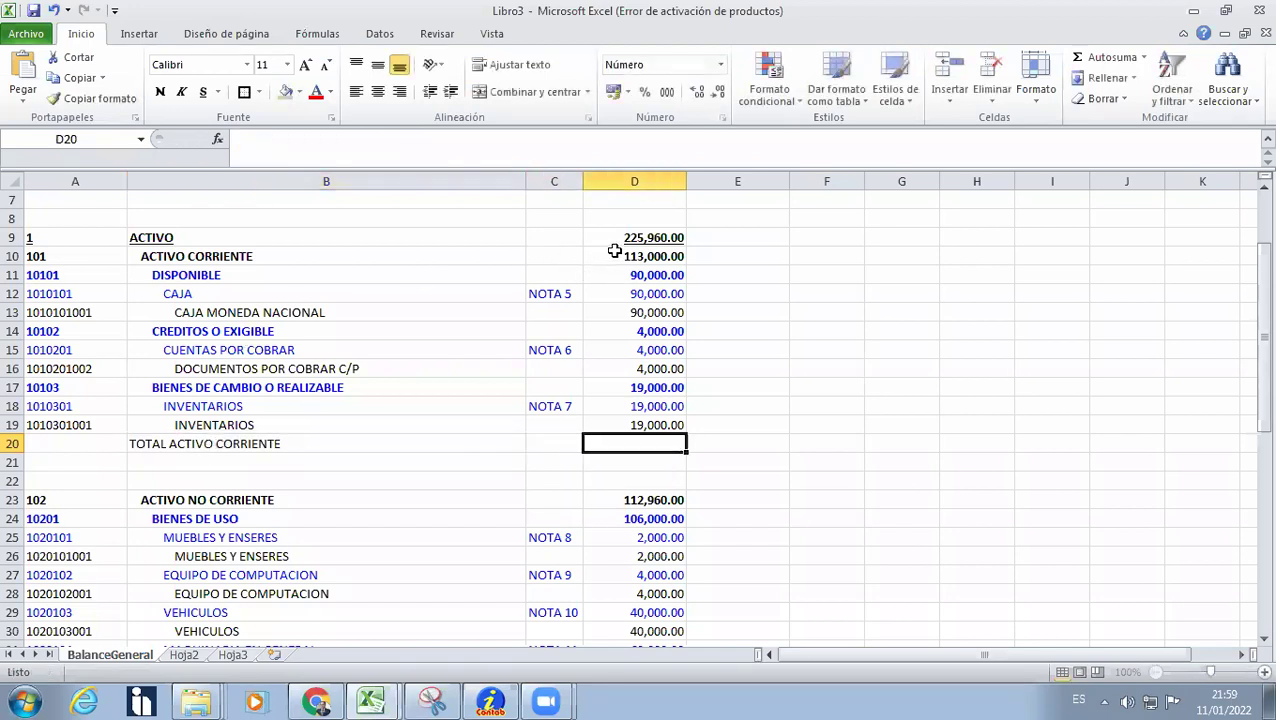
Move the ACTIVO CORRIENTE amount from D10 to D20 in the TOTAL ACTIVO CORRIENTE row.
click(474, 259)
click(612, 253)
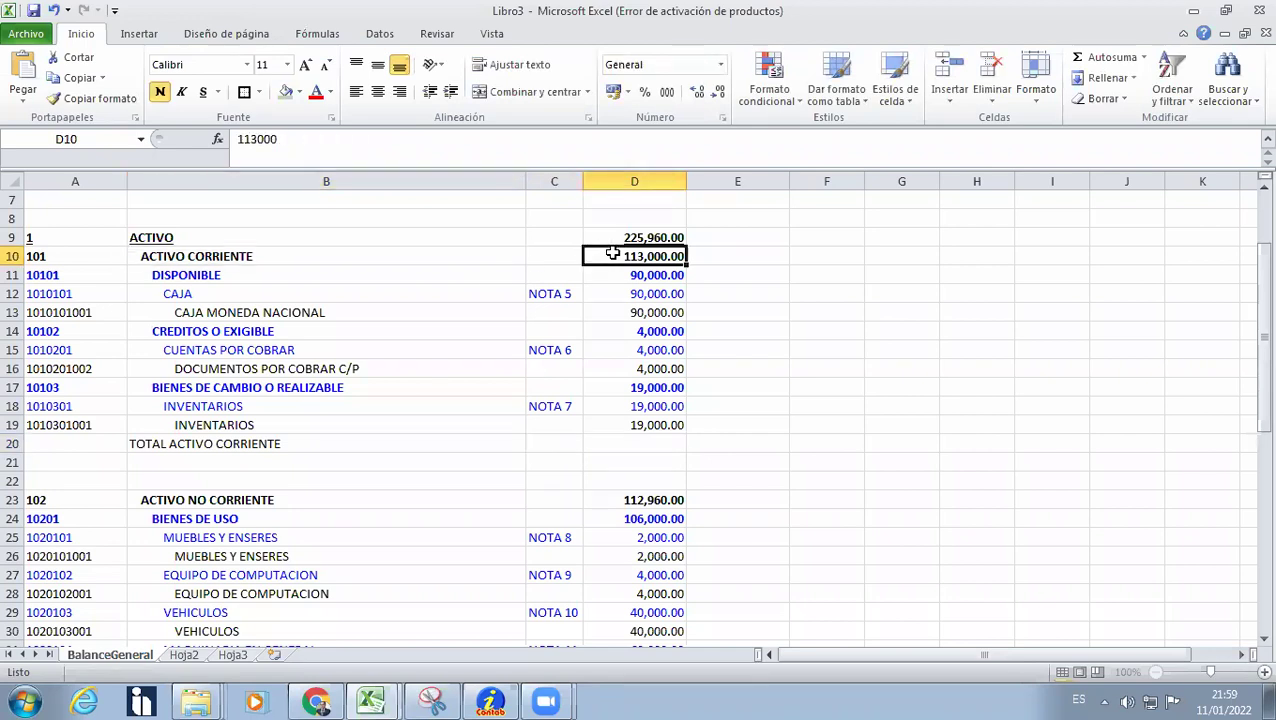
right_click(612, 253)
click(640, 285)
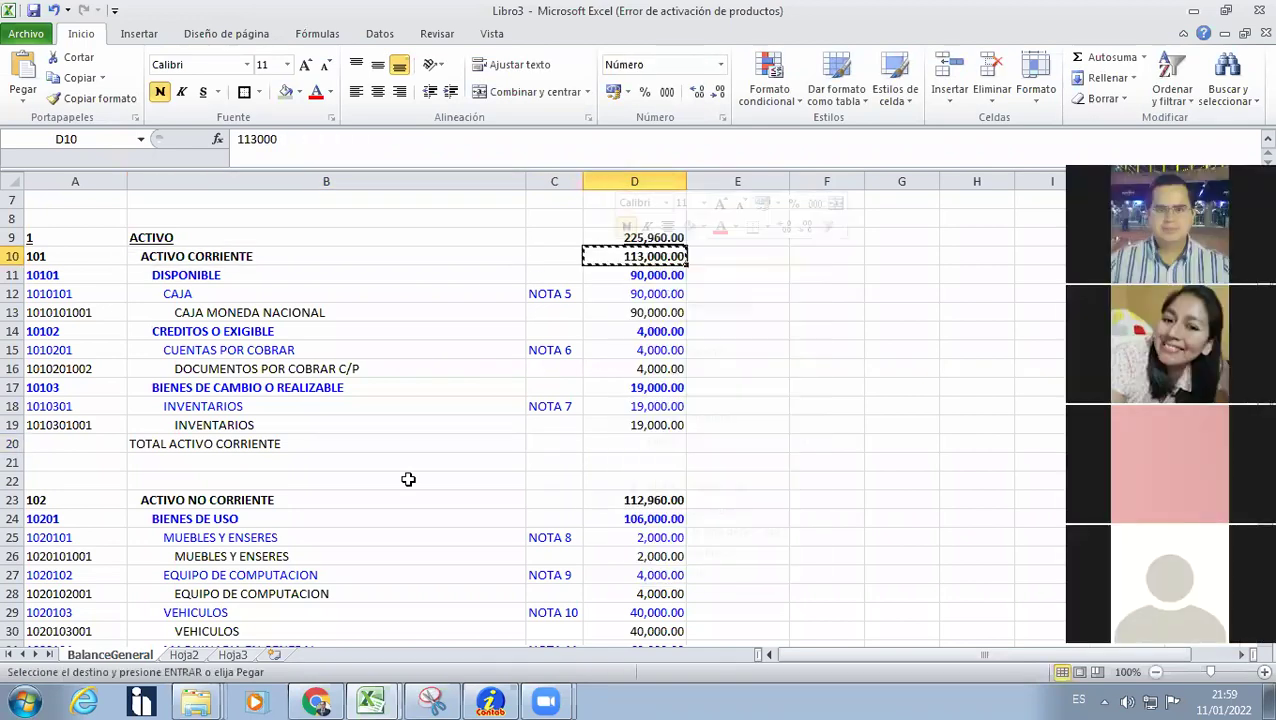
right_click(610, 441)
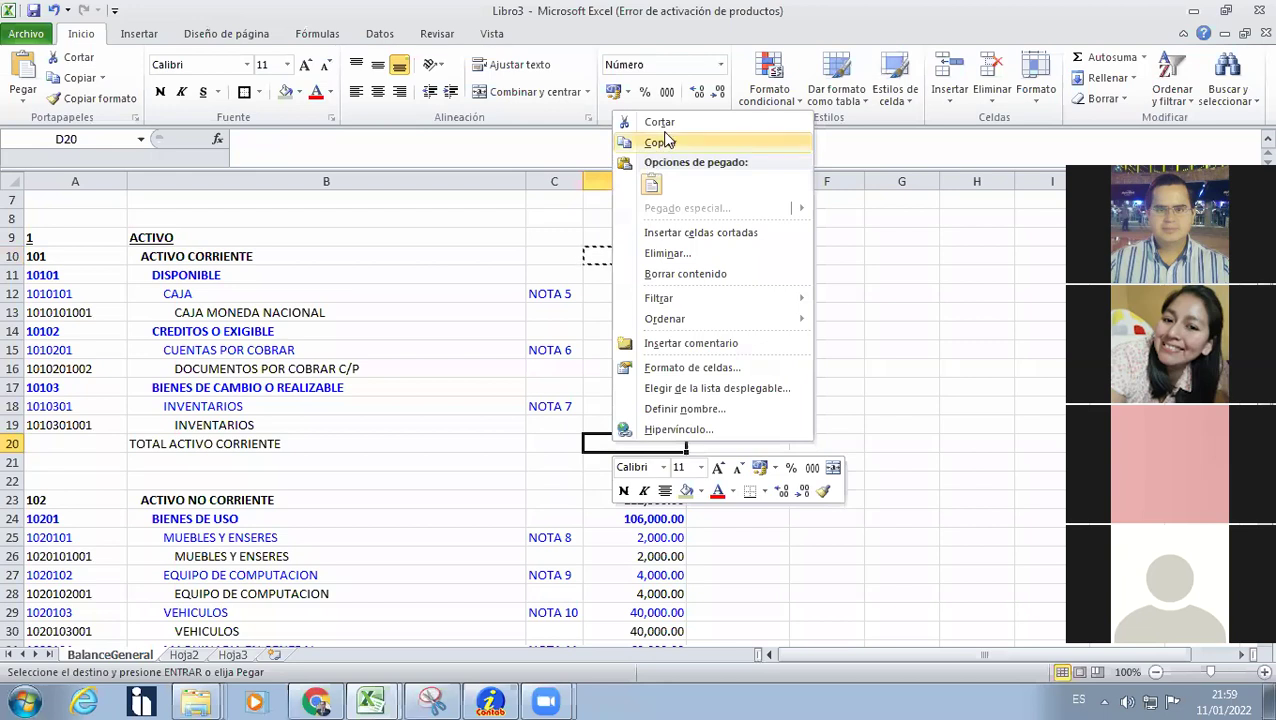
click(651, 184)
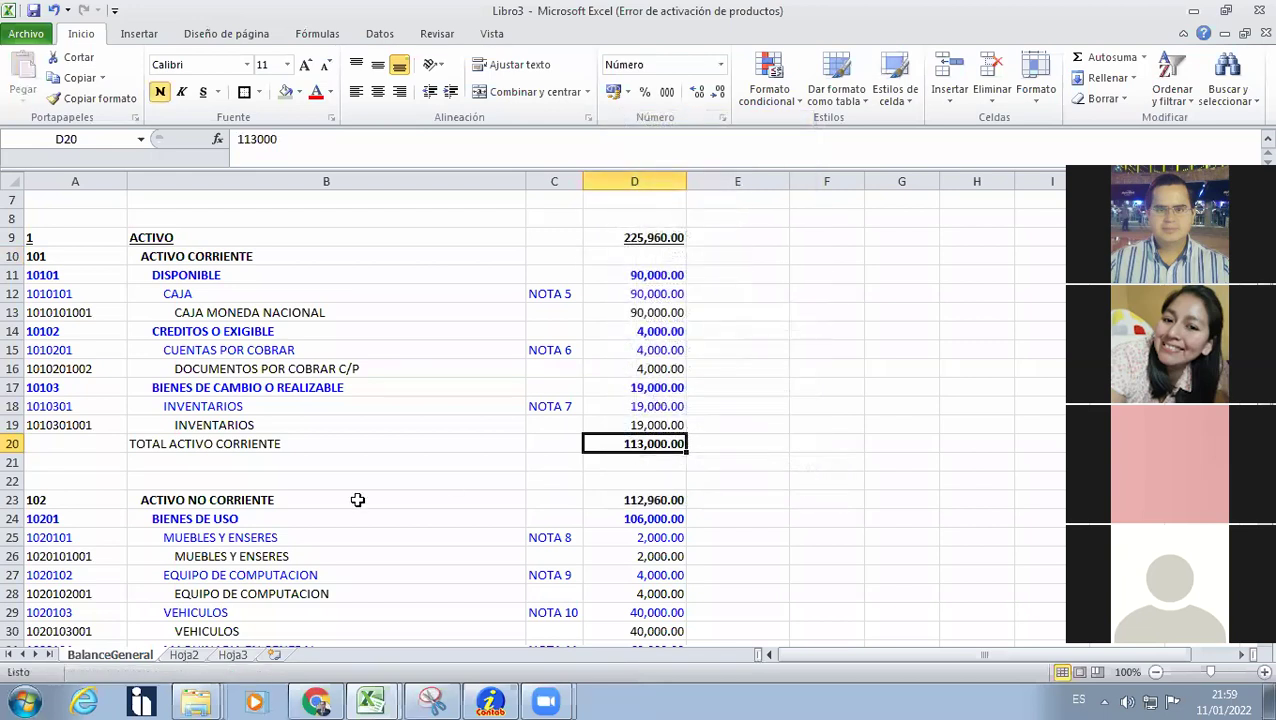
Format the TOTAL ACTIVO CORRIENTE row A20:D20 with bold text, outside borders and a light green fill.
click(265, 425)
key(Down)
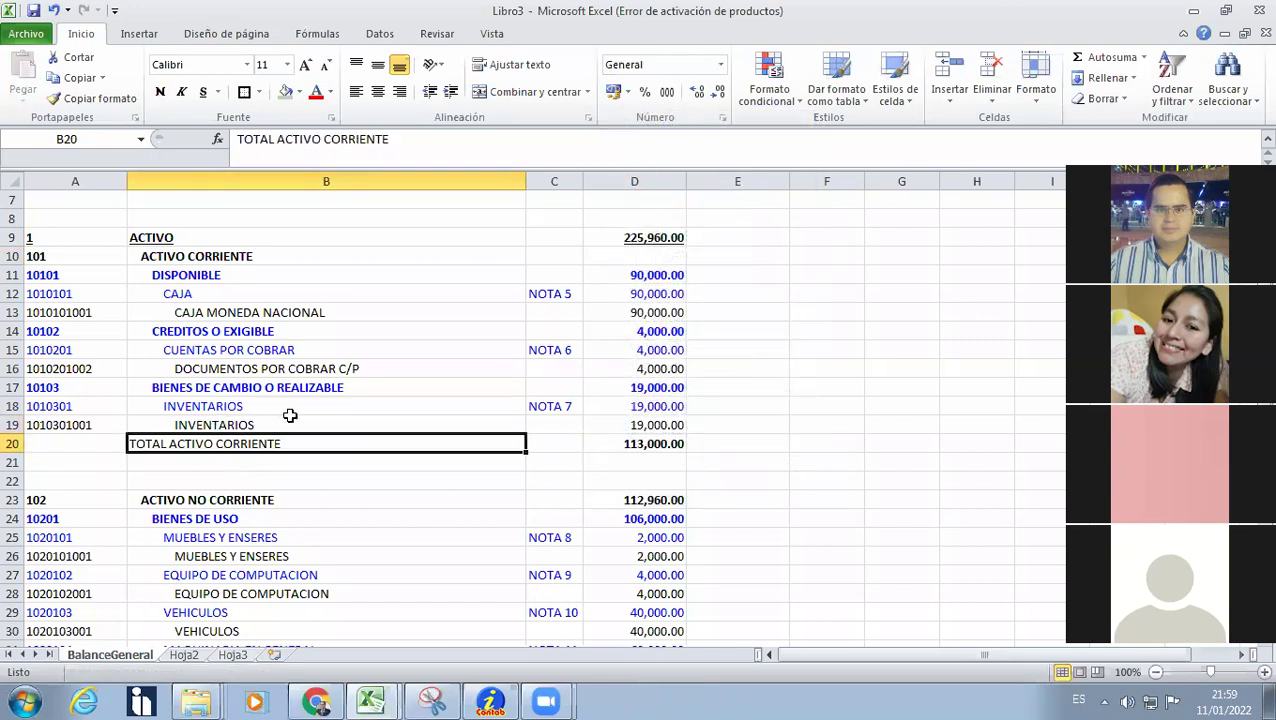
key(Left)
key(shift+Right)
key(shift+Right)
key(shift+Right)
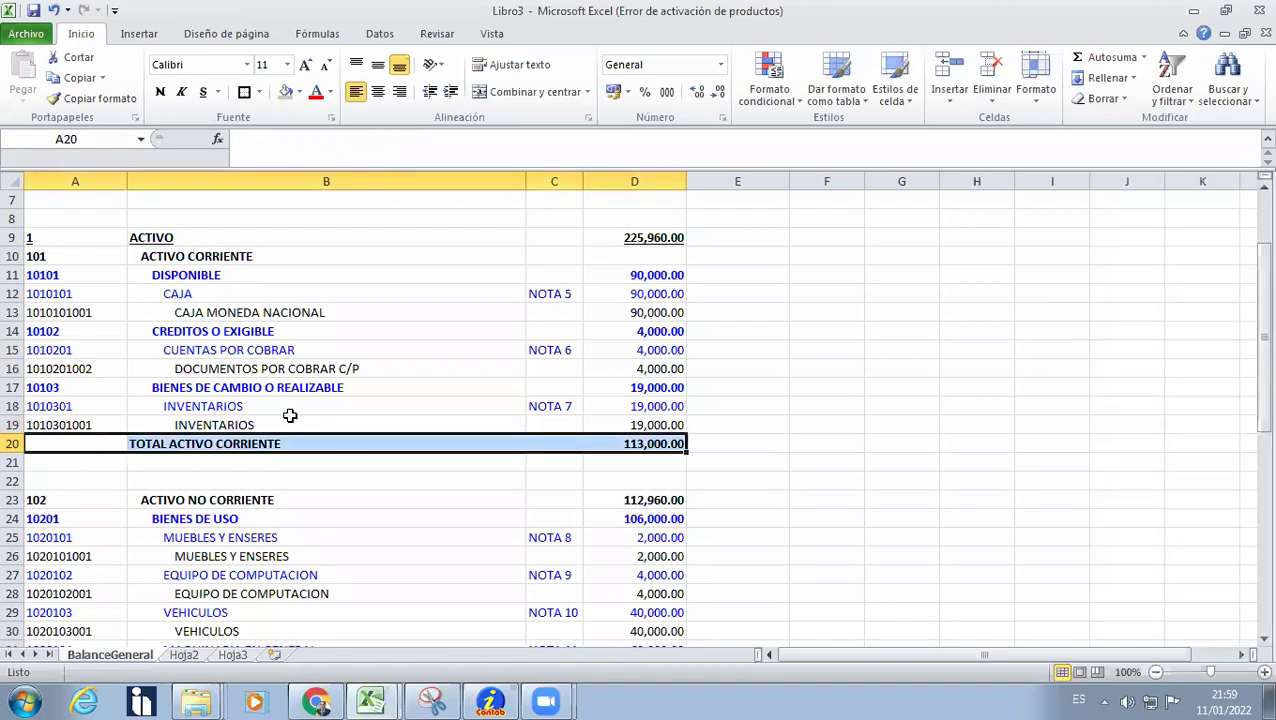
click(258, 92)
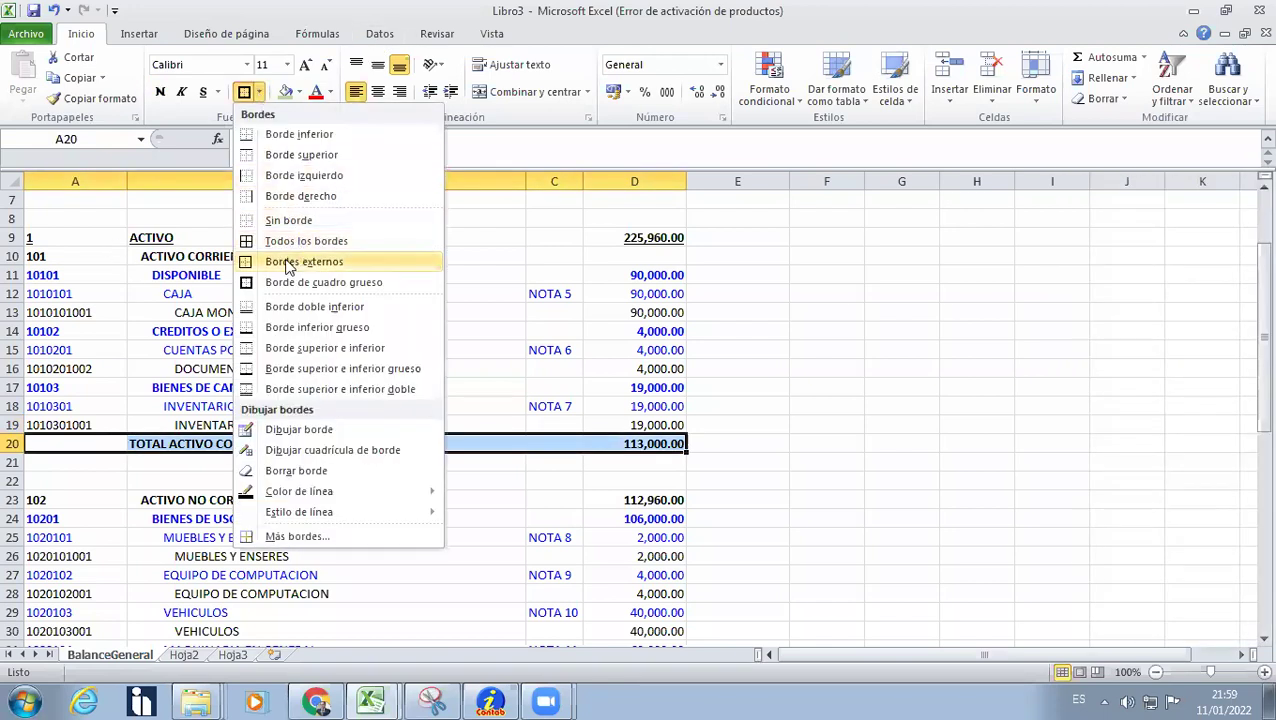
click(287, 262)
click(285, 92)
click(338, 331)
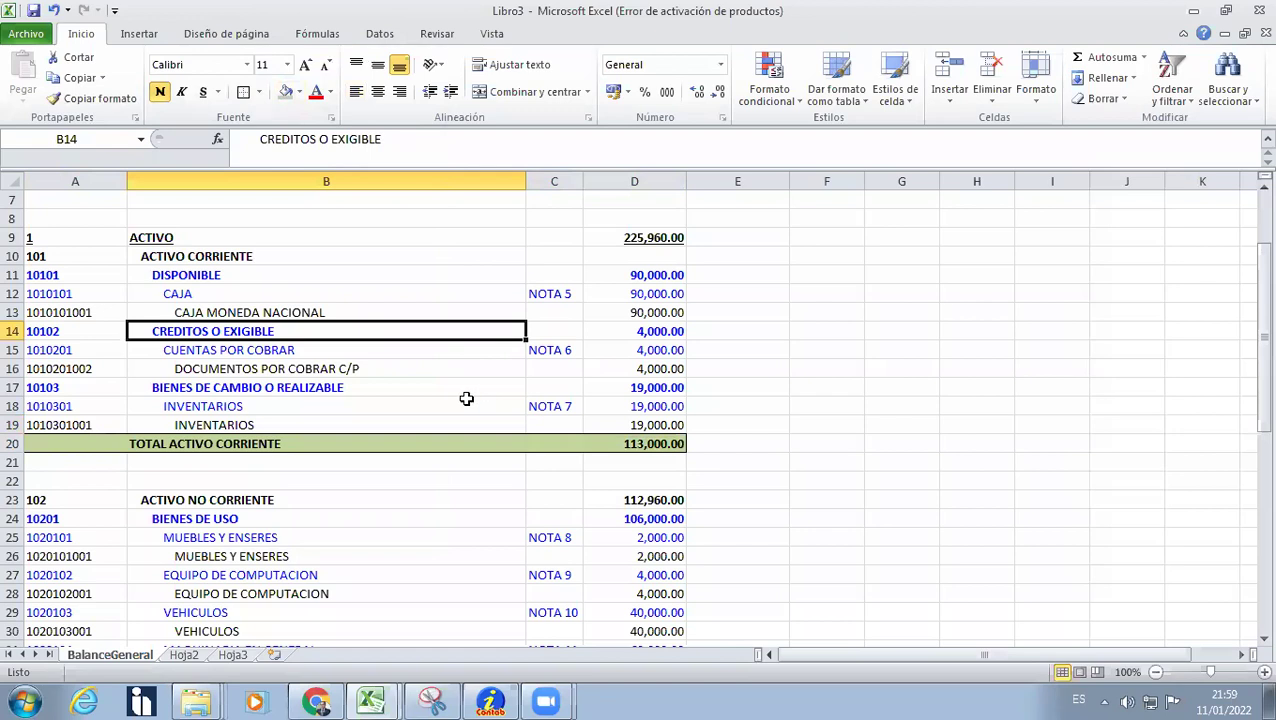
Delete one of the two blank rows between TOTAL ACTIVO CORRIENTE and ACTIVO NO CORRIENTE.
drag(905, 462, 905, 444)
scroll(476, 453, down, 4)
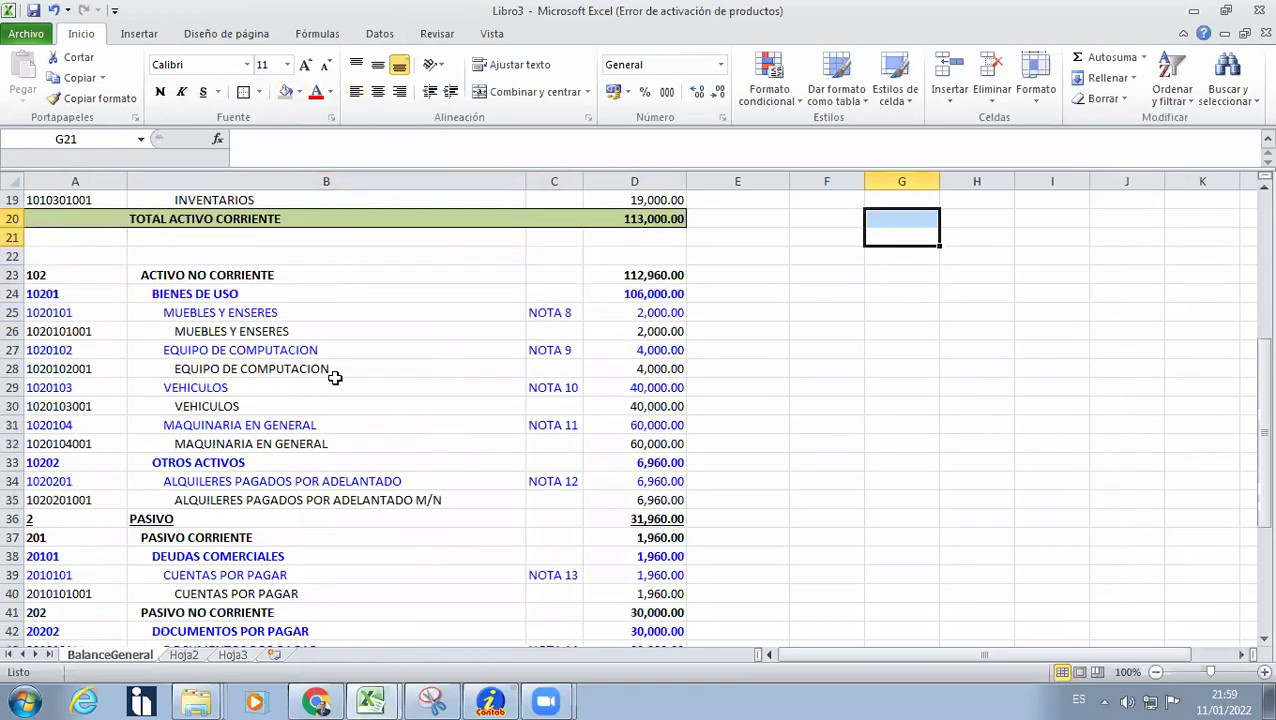
click(195, 251)
key(shift+space)
key(ctrl+minus)
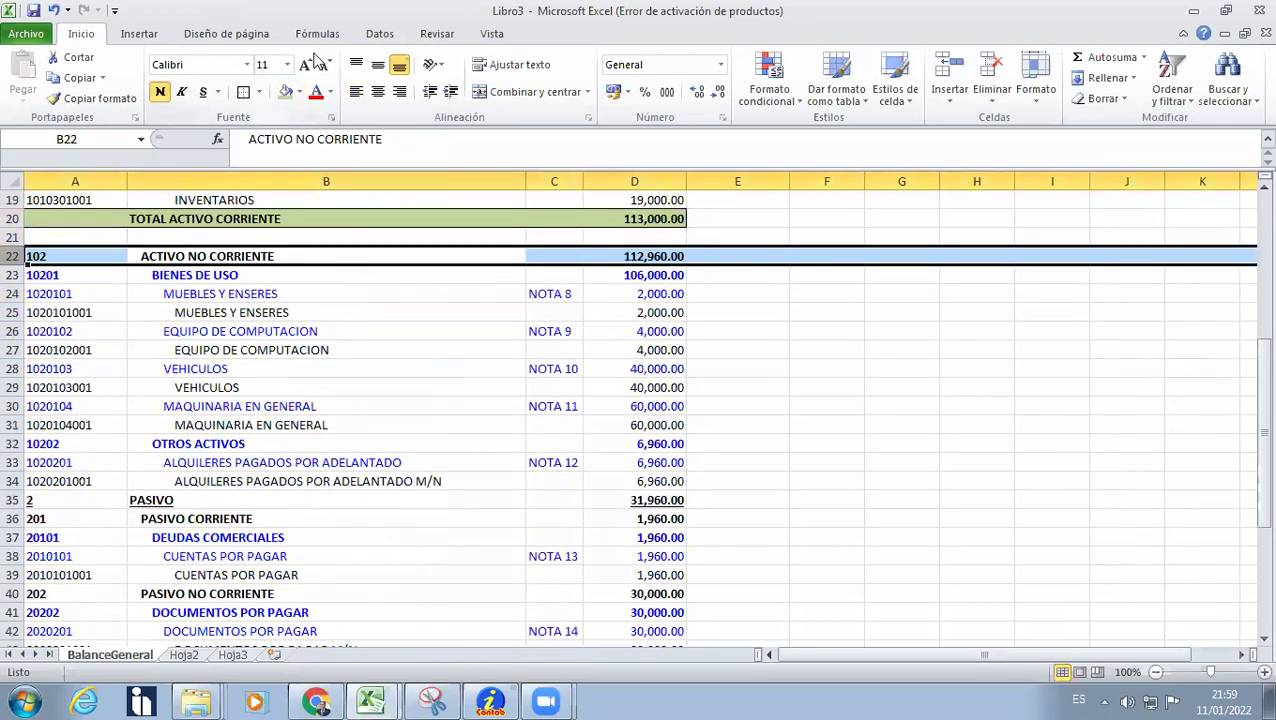
Insert four blank rows above PASIVO, below the ALQUILERES PAGADOS POR ADELANTADO M/N account.
key(Down)
click(250, 507)
click(270, 482)
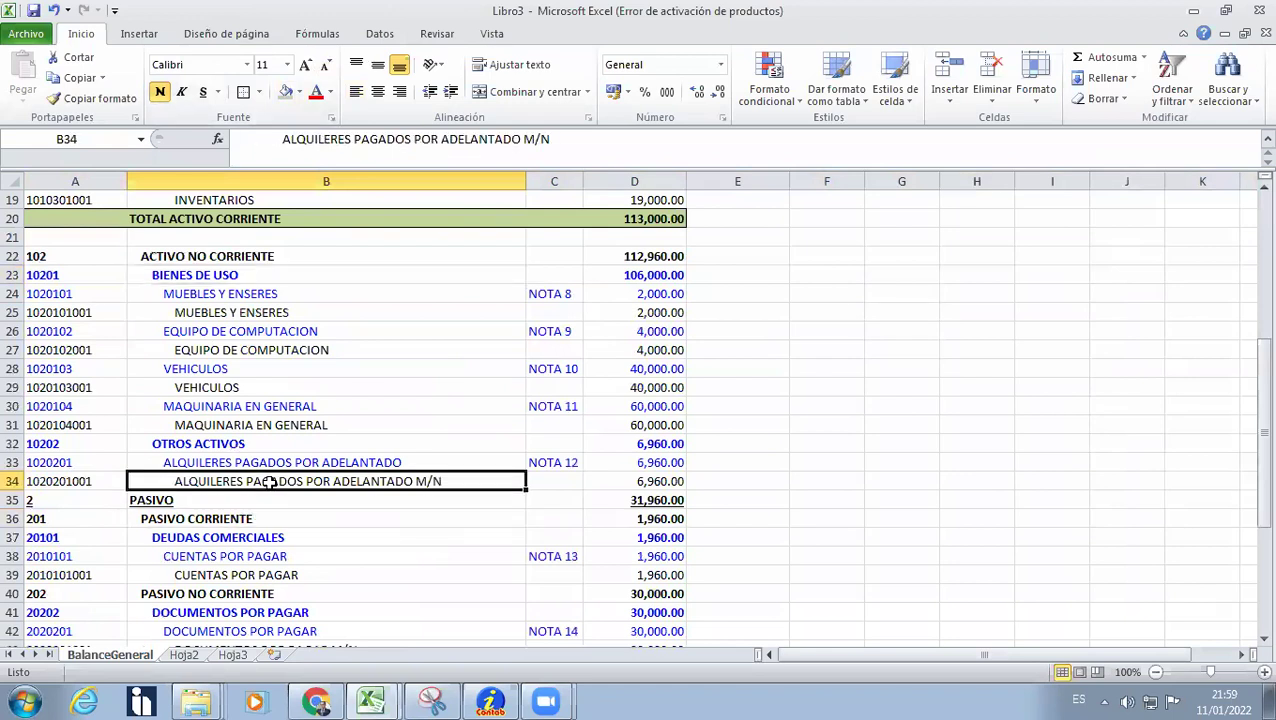
scroll(270, 482, down, 2)
key(Down)
key(shift+space)
key(ctrl+plus)
key(ctrl+plus)
key(ctrl+plus)
key(ctrl+plus)
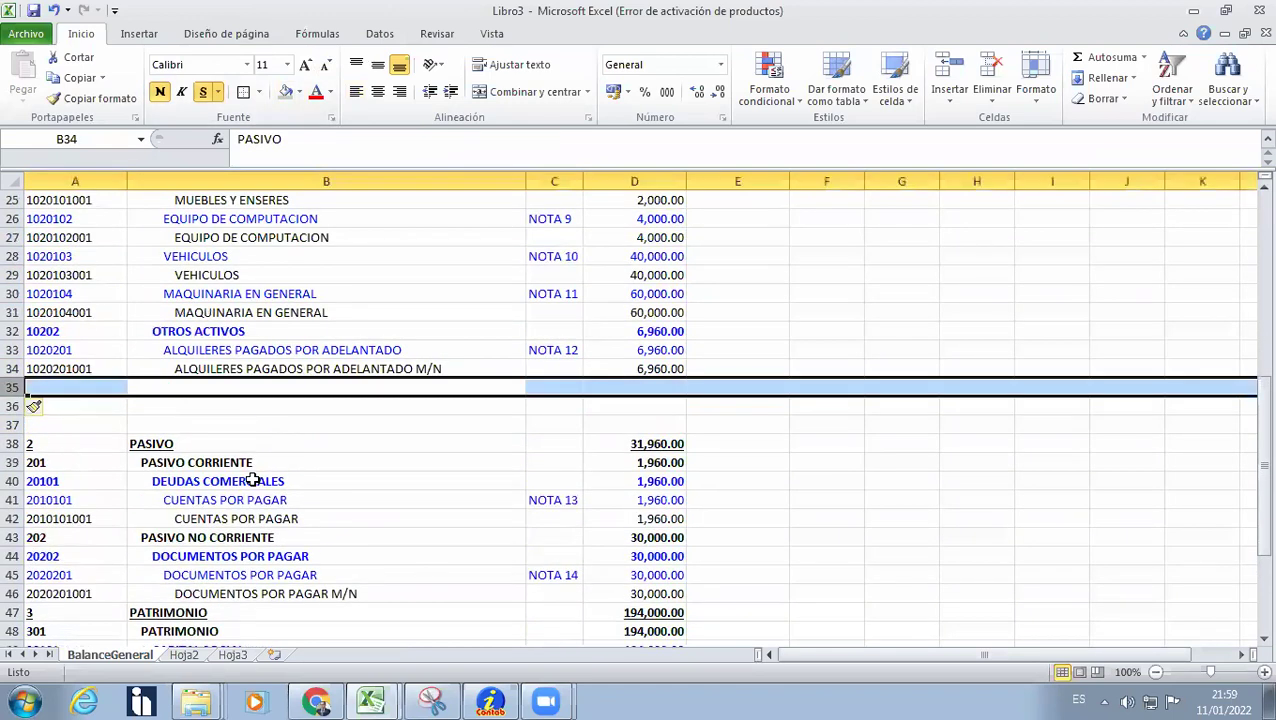
Enter the label TOTAL ACTIVO NO CORRIENTE in B35, directly below the last ACTIVO NO CORRIENTE account.
text(TOTAL ACTIVO NO CORRIENTE)
key(Tab)
key(Tab)
Move the ACTIVO NO CORRIENTE amount from D22 to D35 in the TOTAL ACTIVO NO CORRIENTE row.
scroll(455, 286, up, 2)
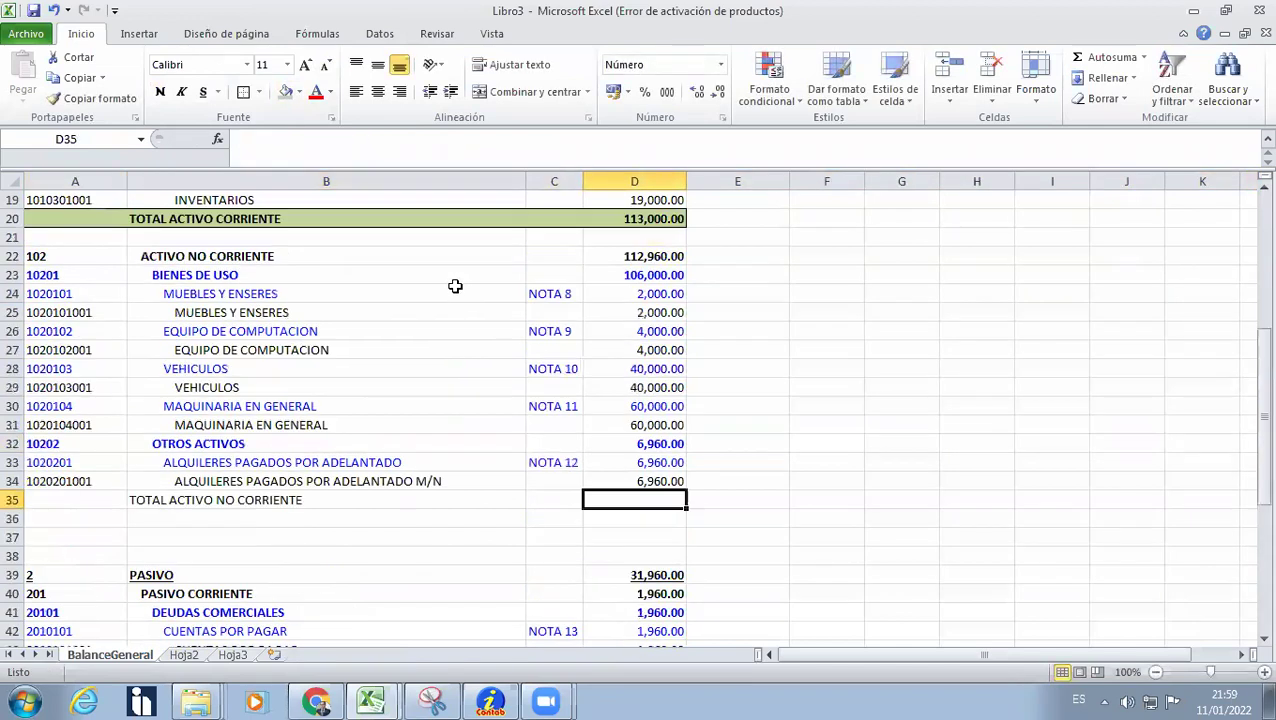
click(624, 257)
right_click(630, 262)
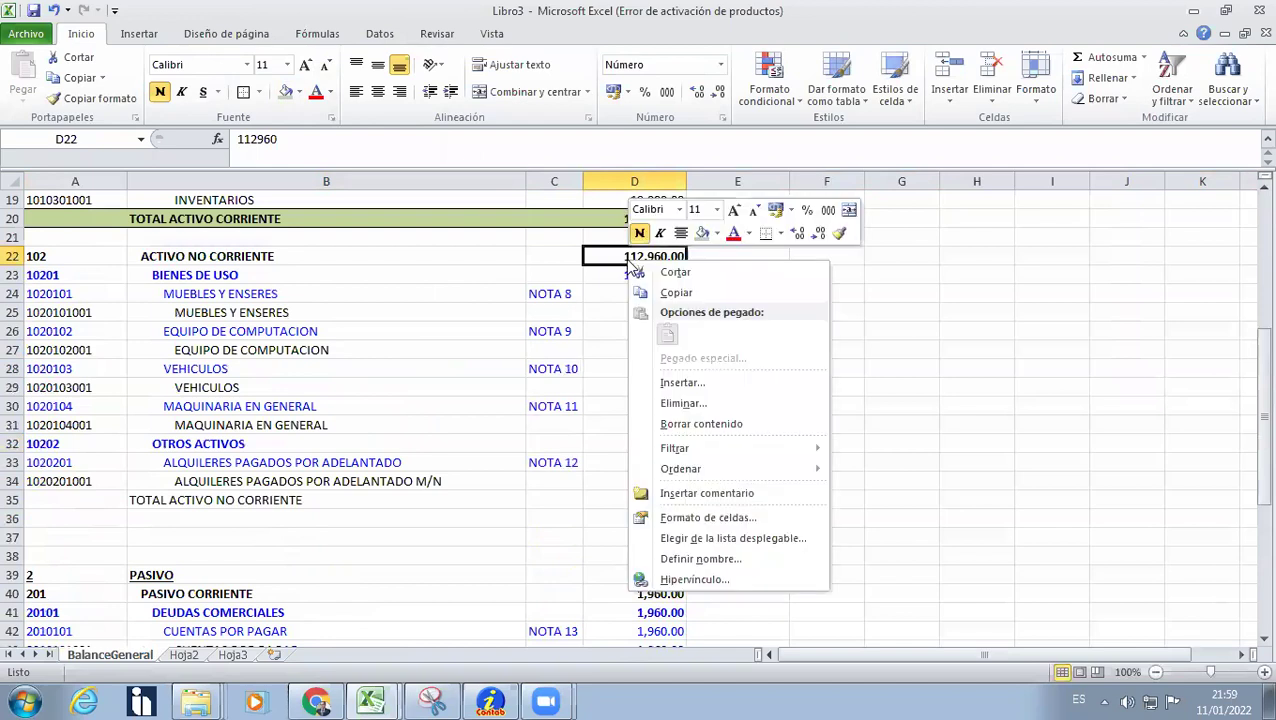
click(645, 272)
click(609, 484)
key(Down)
key(Return)
Format the TOTAL ACTIVO NO CORRIENTE row A35:D35 with outside borders and a light green fill.
key(Left)
key(Left)
key(Left)
key(shift+Right)
key(shift+Right)
key(shift+Right)
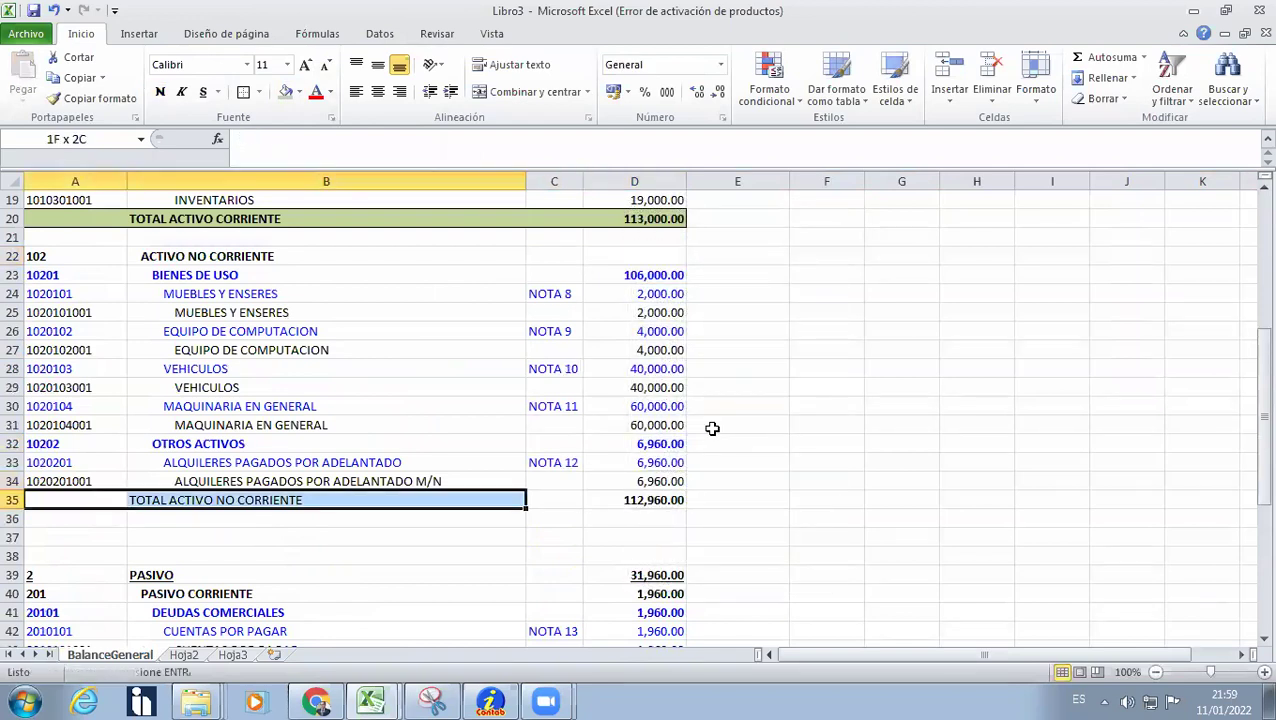
click(245, 91)
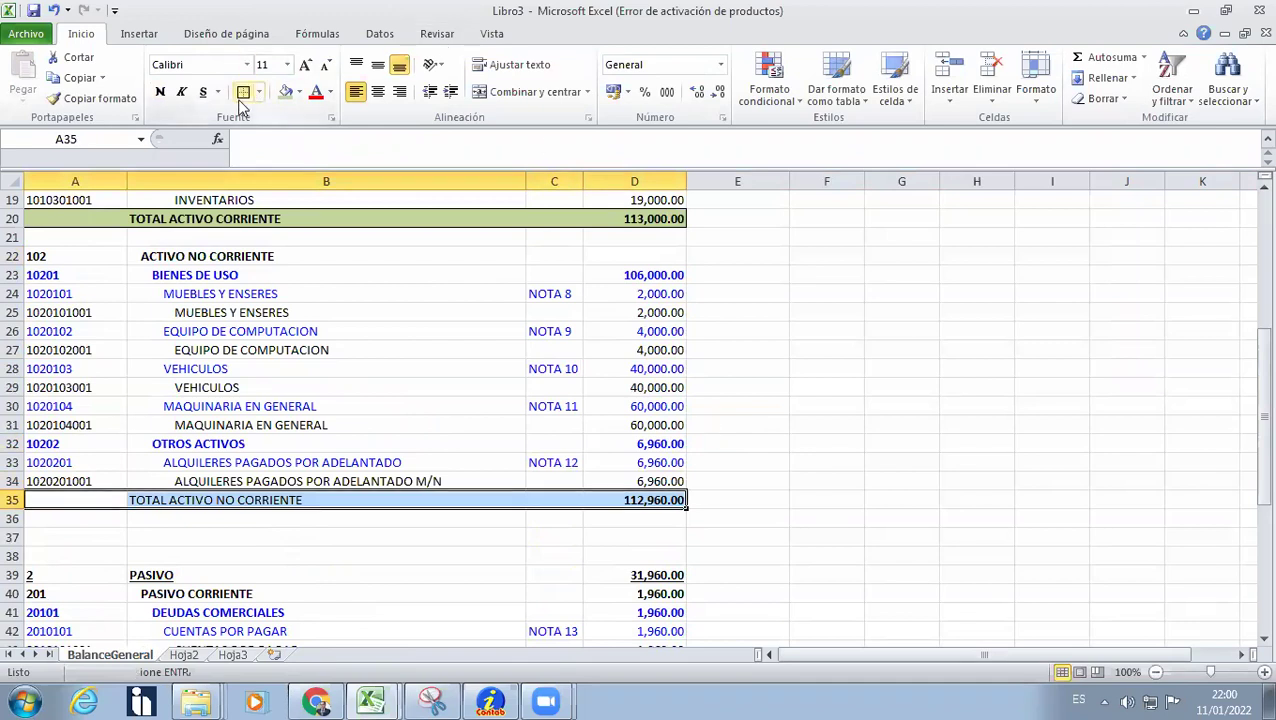
click(285, 91)
Enter the label TOTAL ACTIVO in B37, two rows below TOTAL ACTIVO NO CORRIENTE.
click(268, 534)
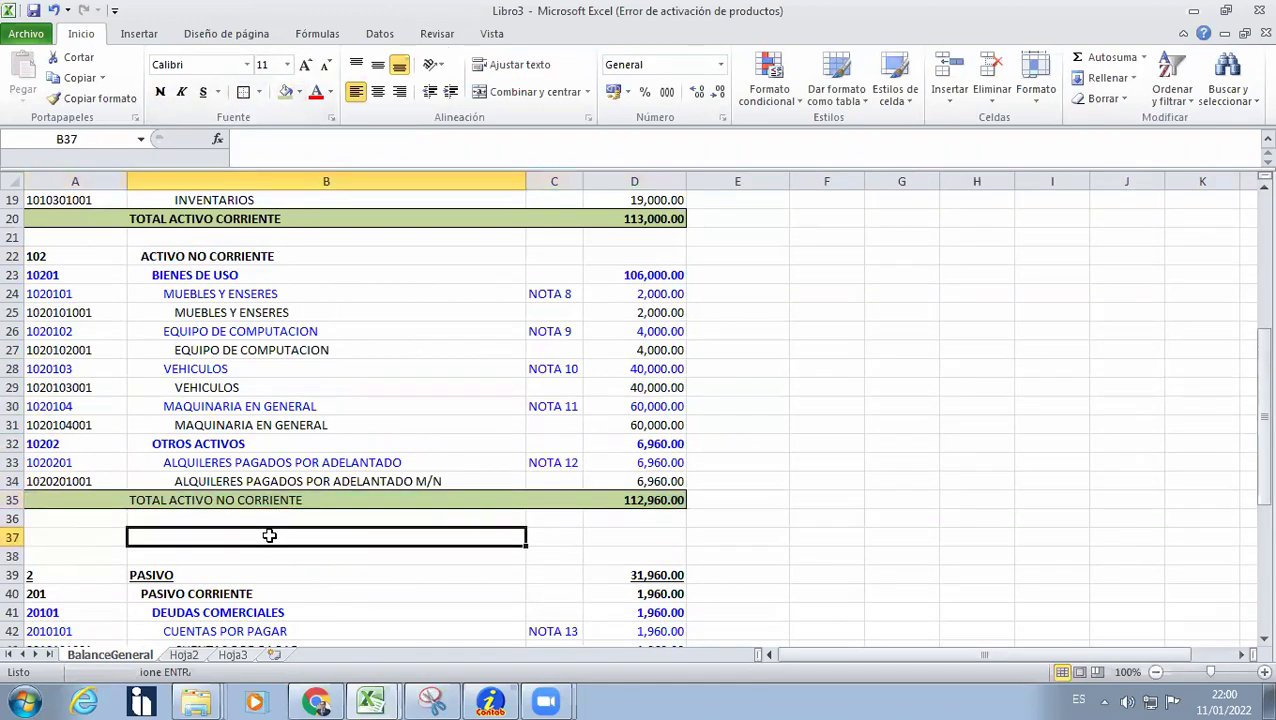
text(TO)
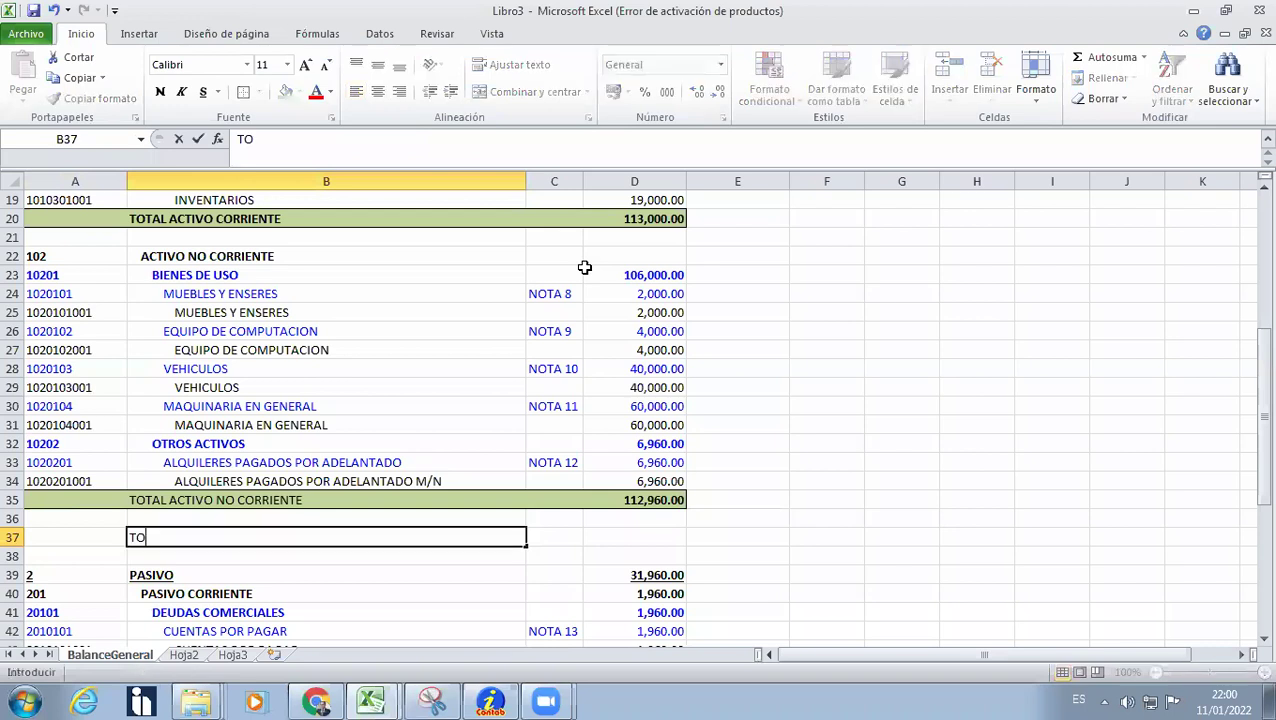
text(TAL ACTIVO)
key(Tab)
key(Tab)
Move the ACTIVO amount from D9 to D37 in the TOTAL ACTIVO row.
scroll(585, 267, up, 5)
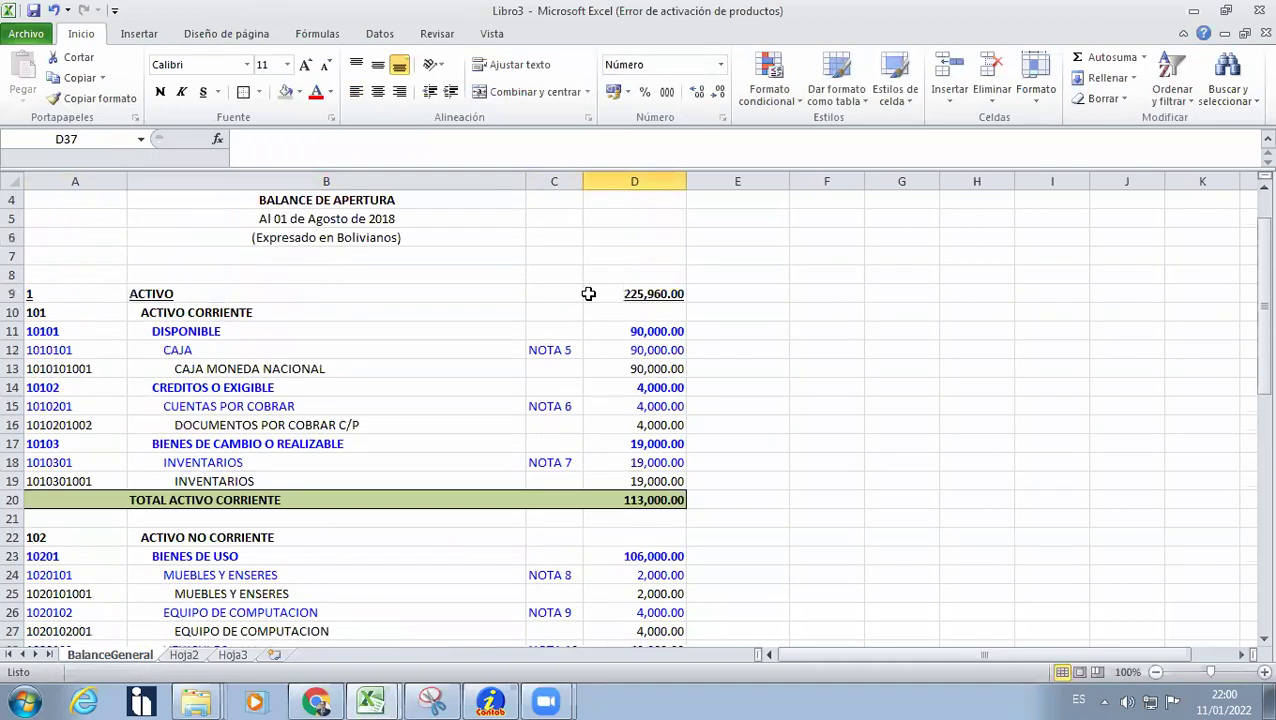
click(626, 290)
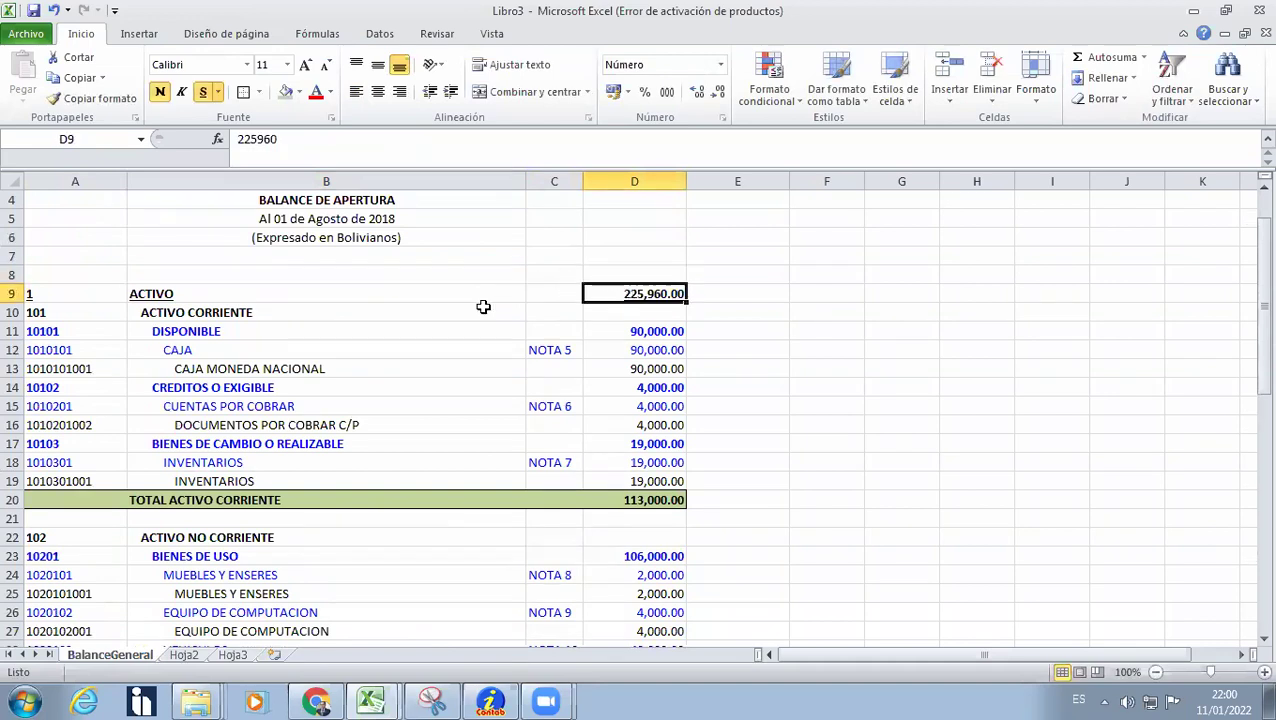
right_click(604, 292)
click(620, 305)
scroll(620, 305, down, 2)
scroll(620, 305, down, 4)
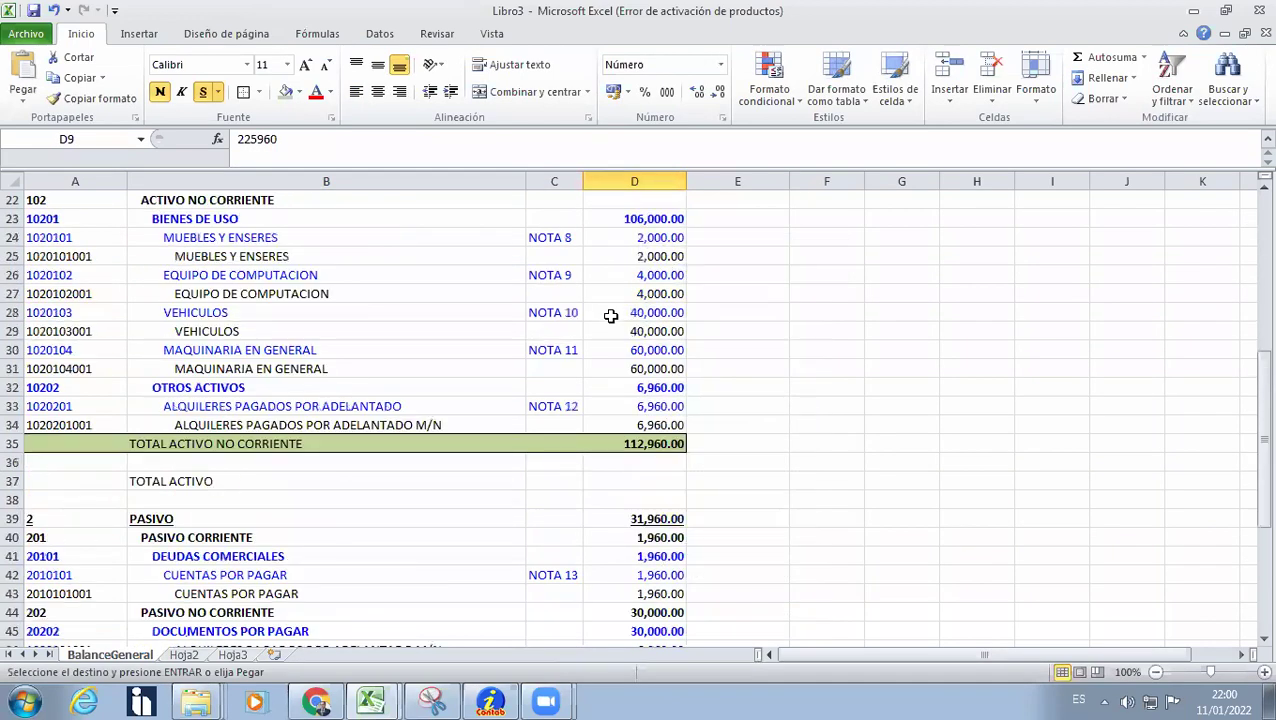
right_click(605, 480)
click(650, 226)
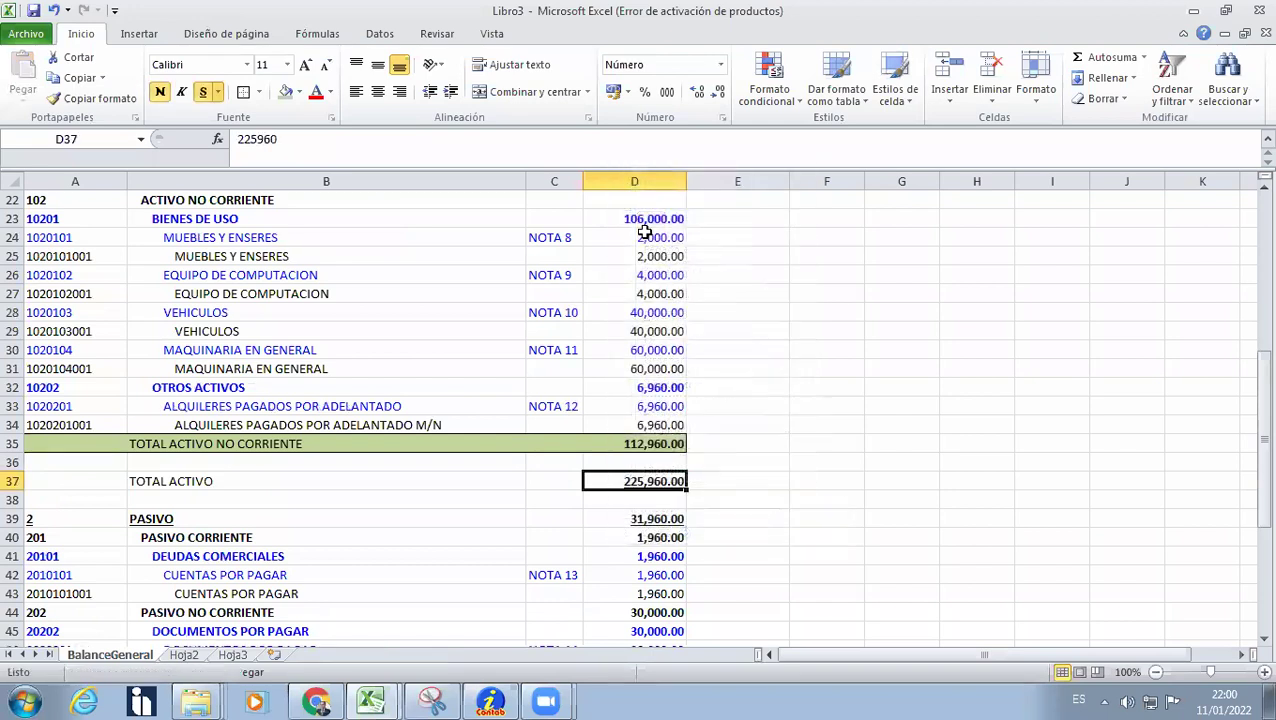
Format the TOTAL ACTIVO row A37:D37 with underlined bold text, outside borders and a light green fill.
click(108, 479)
drag(108, 479, 606, 476)
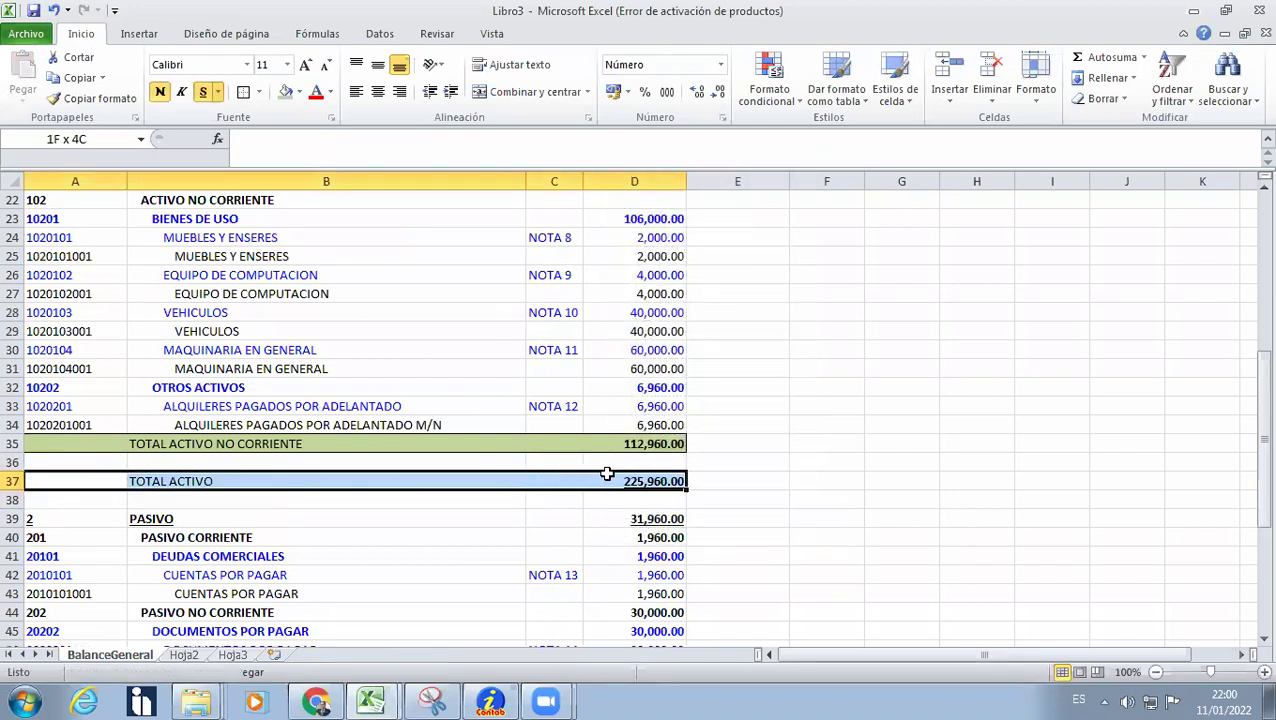
click(204, 95)
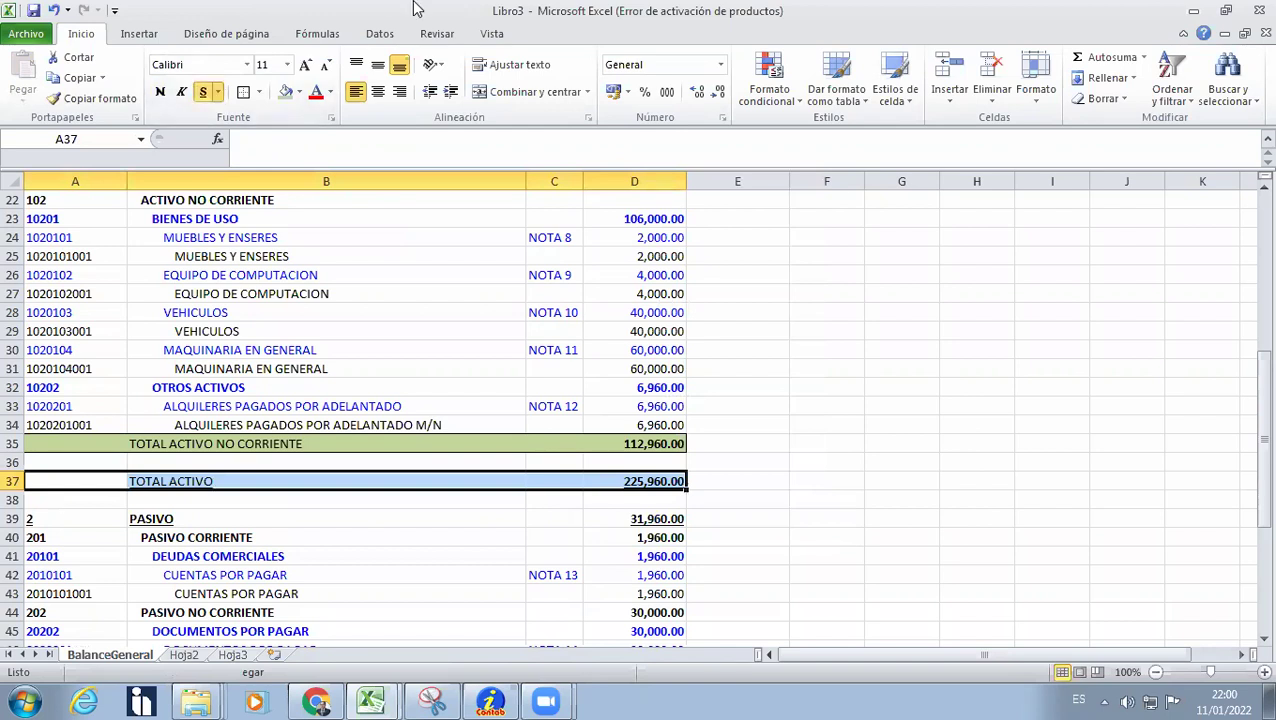
key(ctrl+n)
click(243, 91)
click(285, 91)
click(756, 387)
Look over the asset section and move the CAJA amount from D12 to E12.
scroll(555, 191, up, 7)
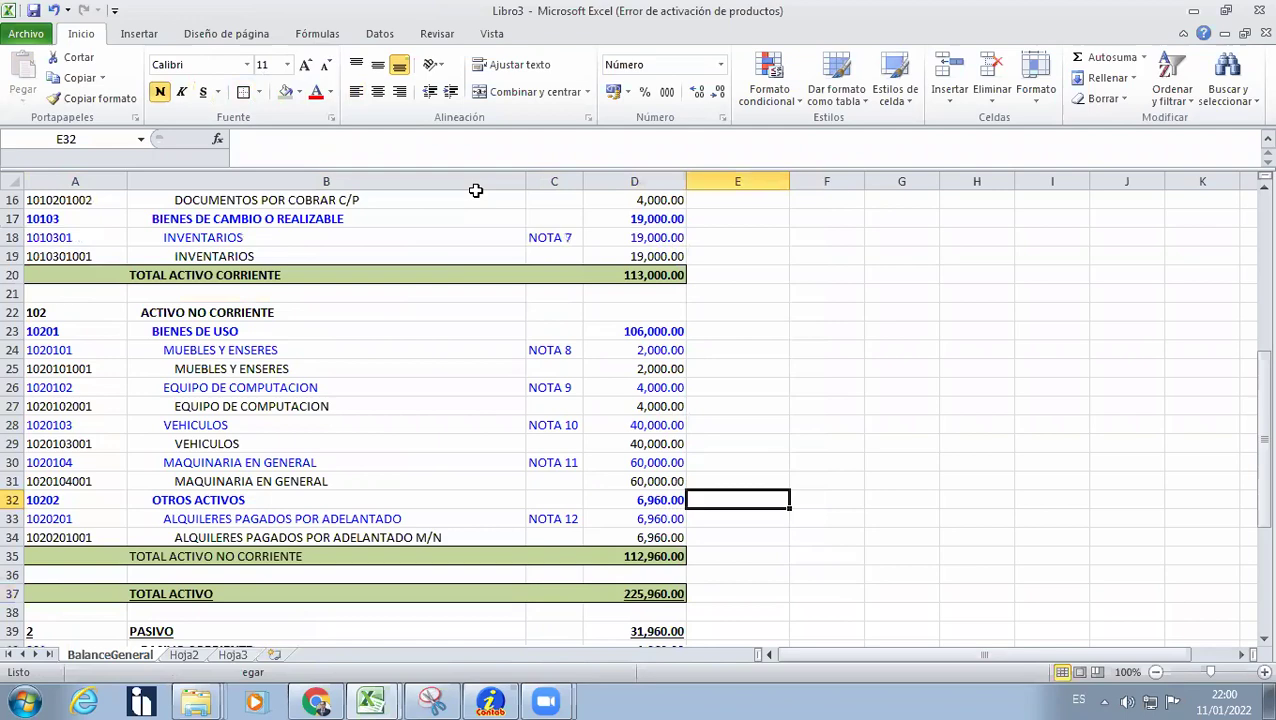
scroll(484, 180, down, 1)
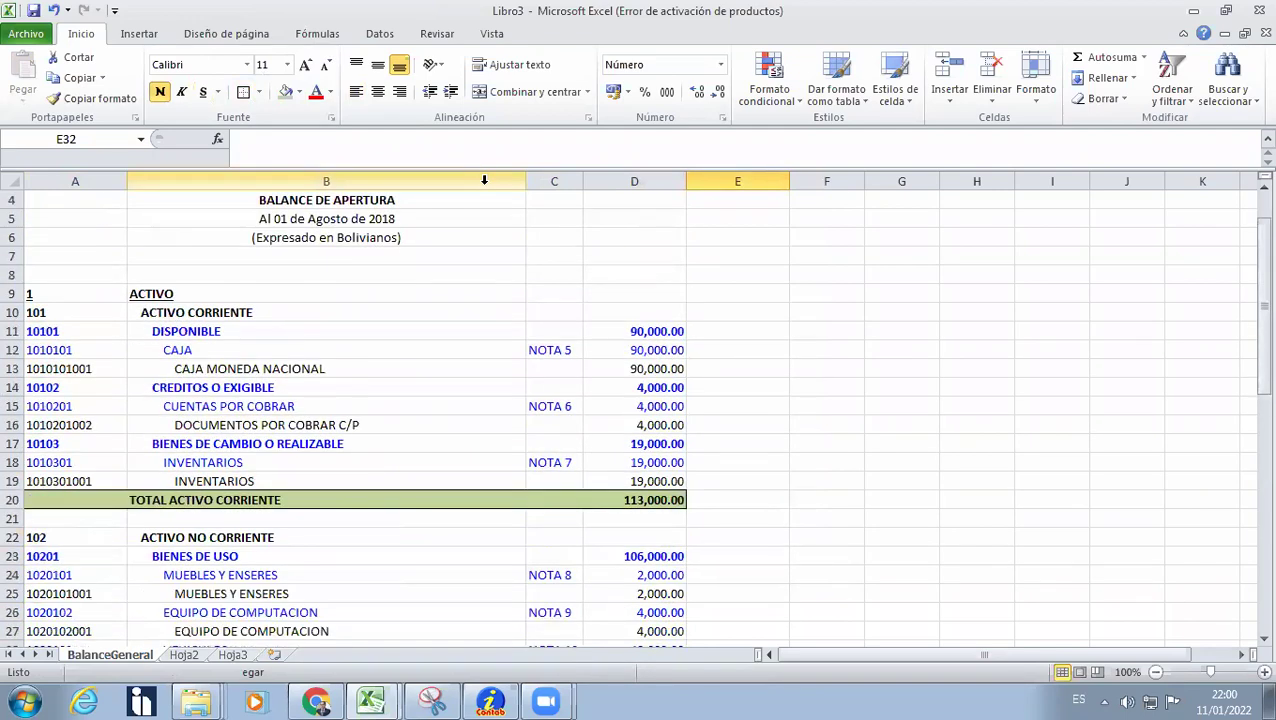
scroll(484, 180, down, 7)
scroll(486, 183, up, 3)
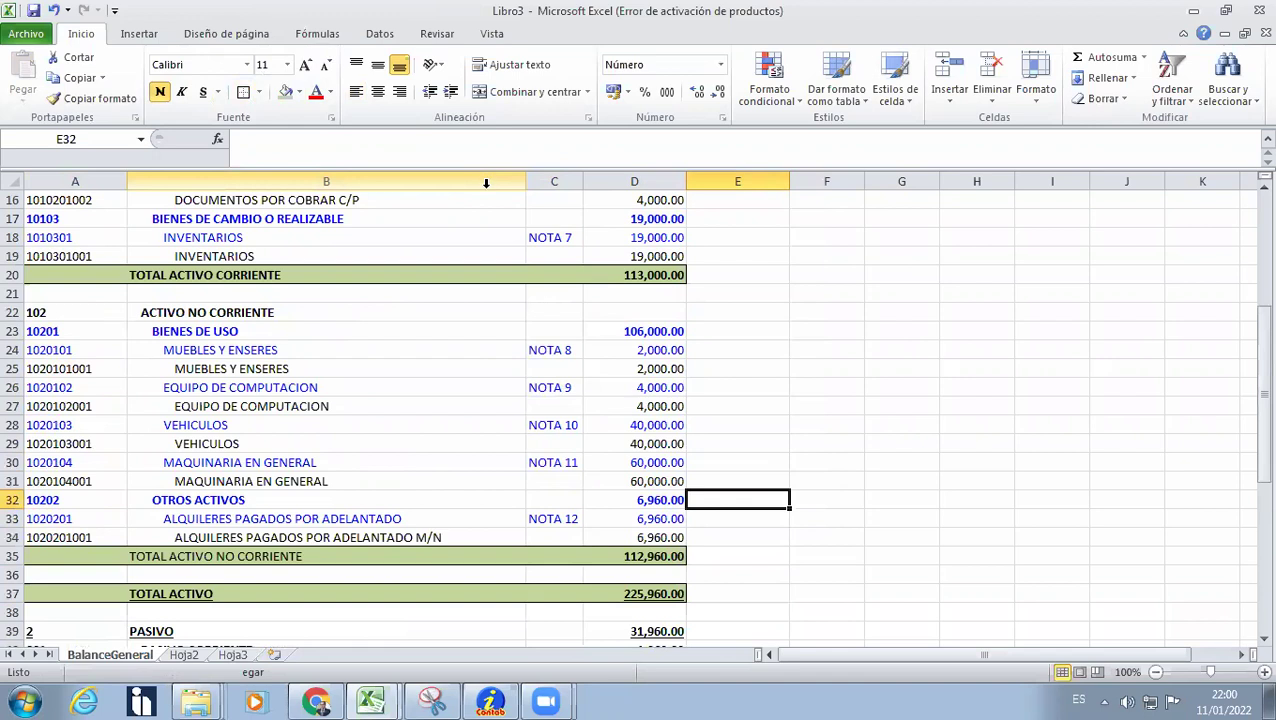
scroll(655, 302, up, 4)
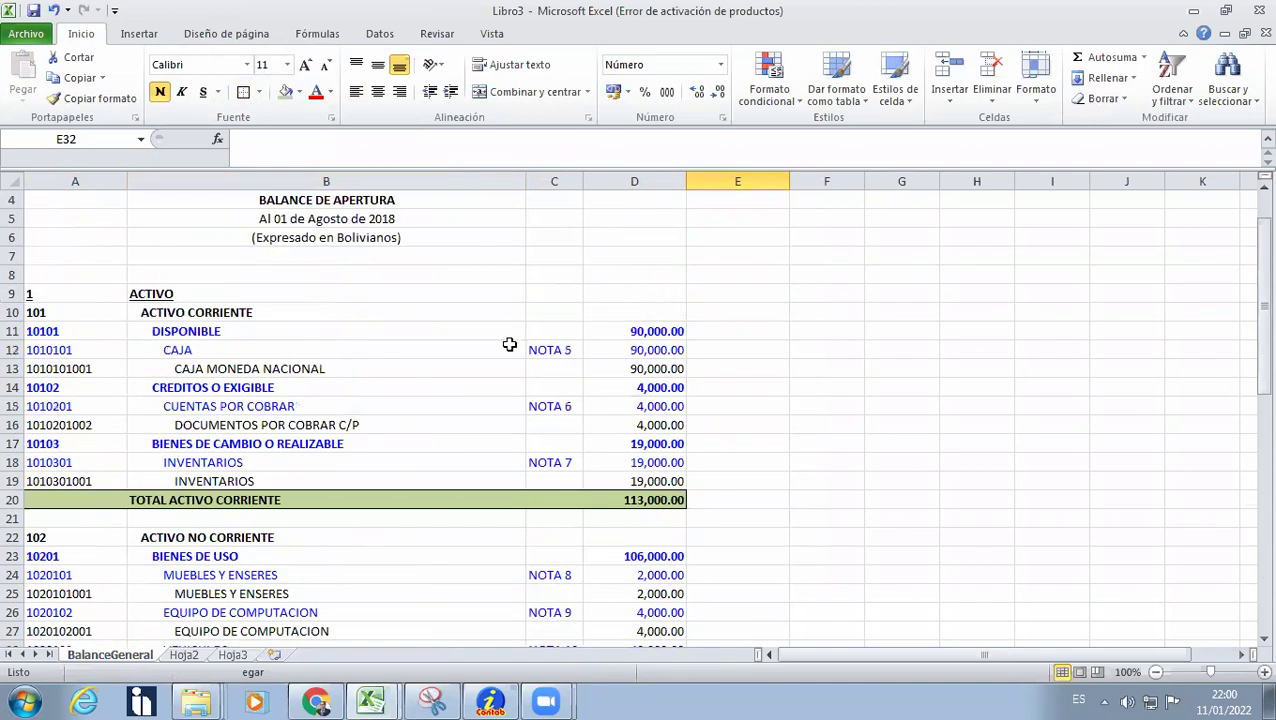
click(636, 347)
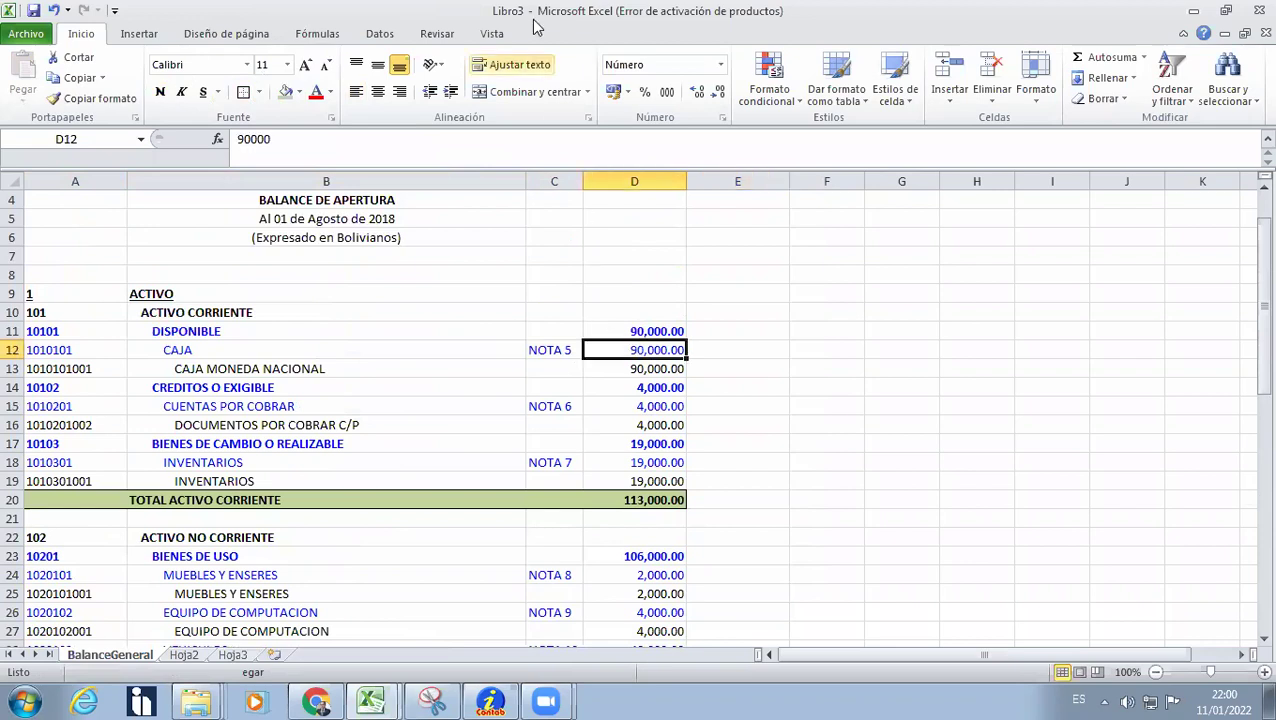
key(Down)
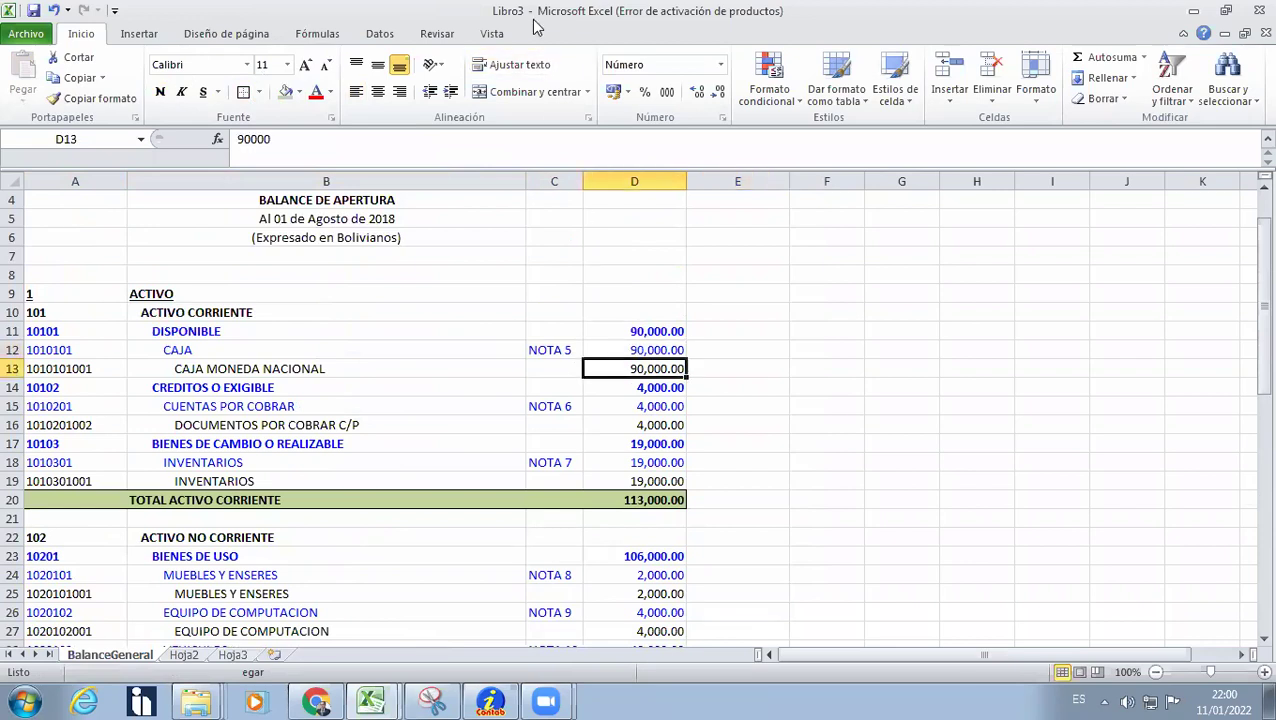
key(Up)
key(ctrl+x)
key(Right)
key(Return)
key(Left)
Move the CUENTAS POR COBRAR amount from D15 to E15 and clear the CREDITOS O EXIGIBLE group amount.
key(Down)
key(ctrl+x)
key(Right)
key(Return)
key(Left)
key(Down)
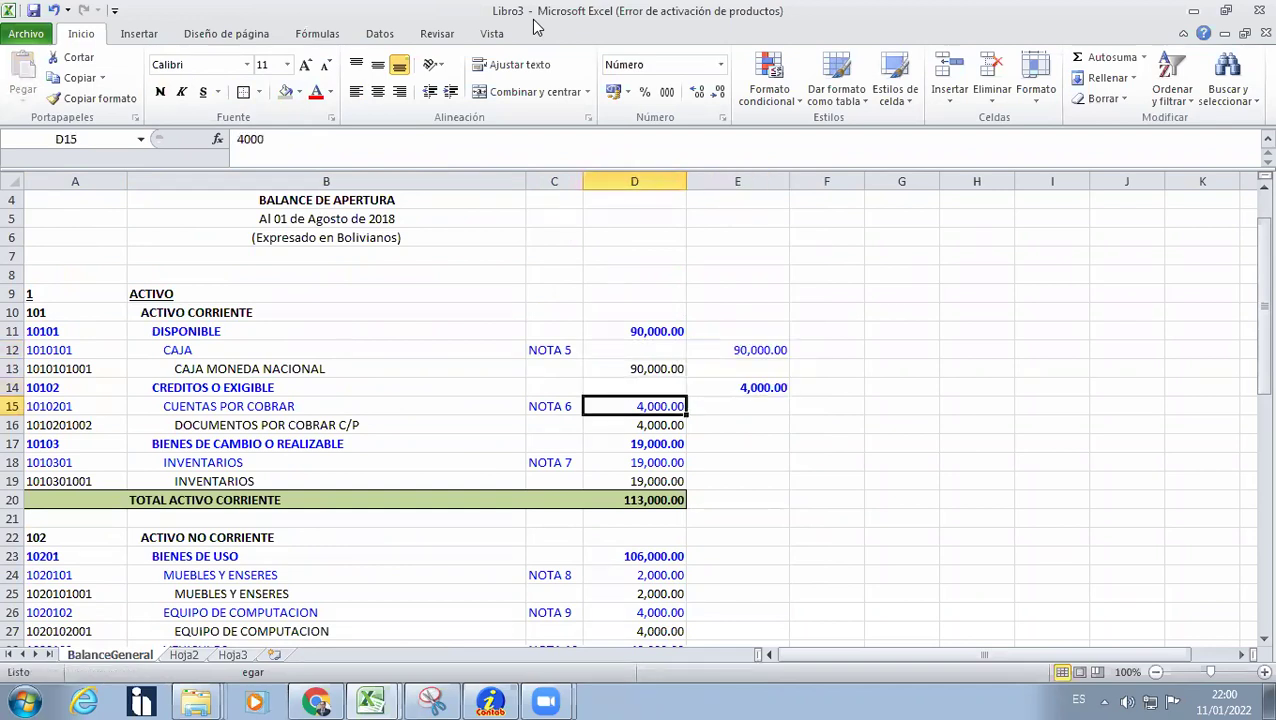
key(ctrl+x)
key(Right)
key(Return)
key(Up)
Clear the BIENES DE CAMBIO O REALIZABLE amount in D17 and move the INVENTARIOS amount from D18 to E18.
key(Left)
key(Down)
key(Down)
key(Down)
key(ctrl+x)
key(Down)
key(Return)
key(ctrl+x)
key(Right)
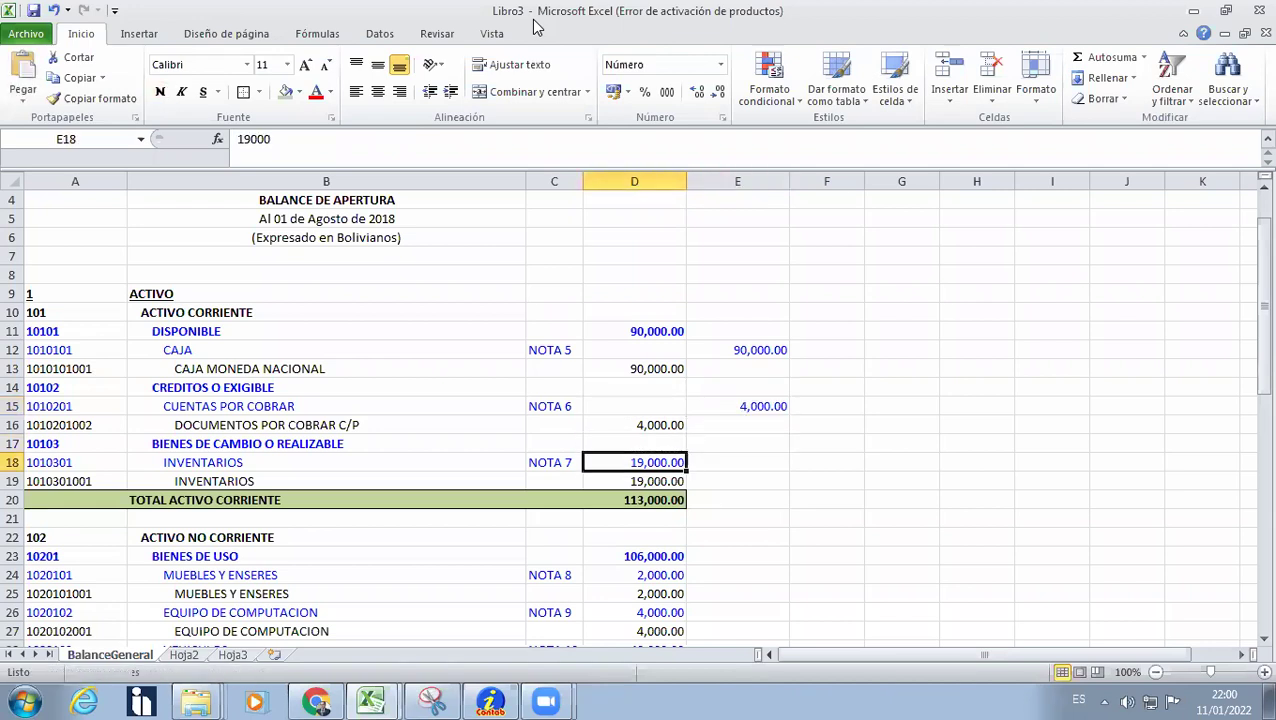
key(Return)
Move the TOTAL ACTIVO CORRIENTE amount from D20 to E20.
key(Left)
key(Down)
key(Down)
key(ctrl+x)
key(Right)
key(Return)
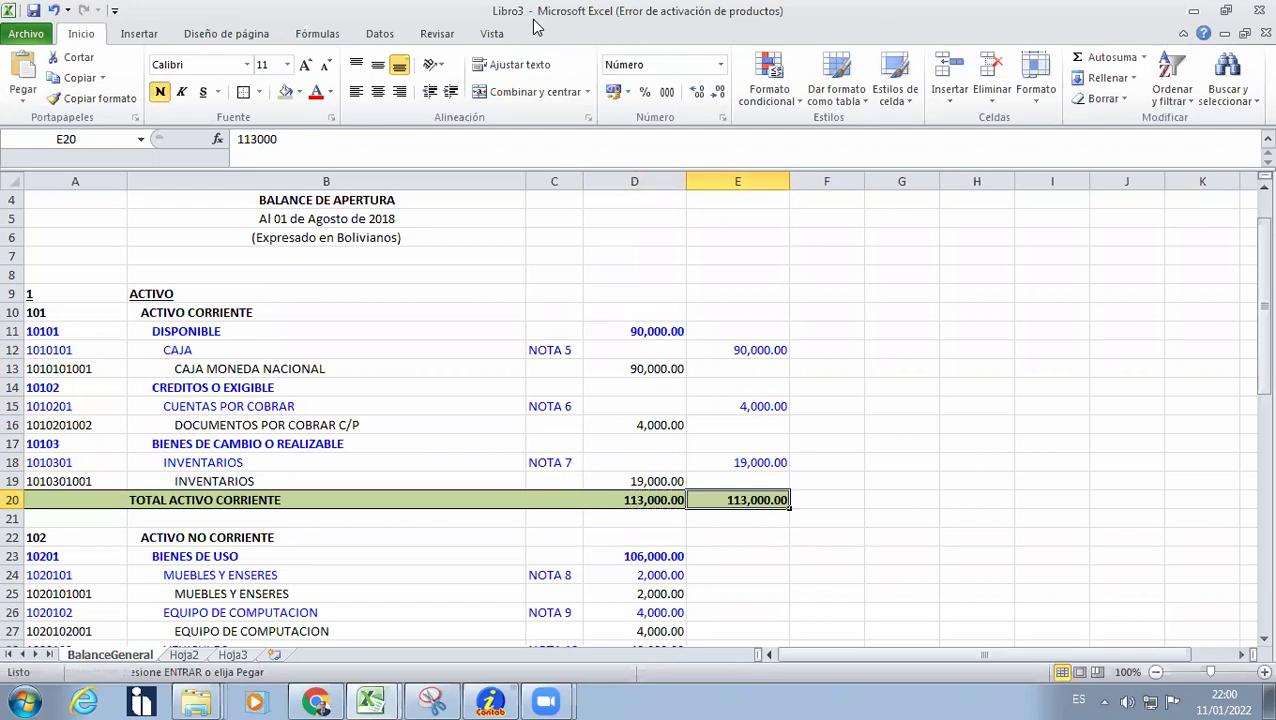
Remove the DISPONIBLE group amount from D11.
key(Left)
key(Left)
key(Right)
key(Up)
key(Up)
key(Up)
key(Up)
key(Up)
key(Up)
key(Up)
key(Up)
key(Up)
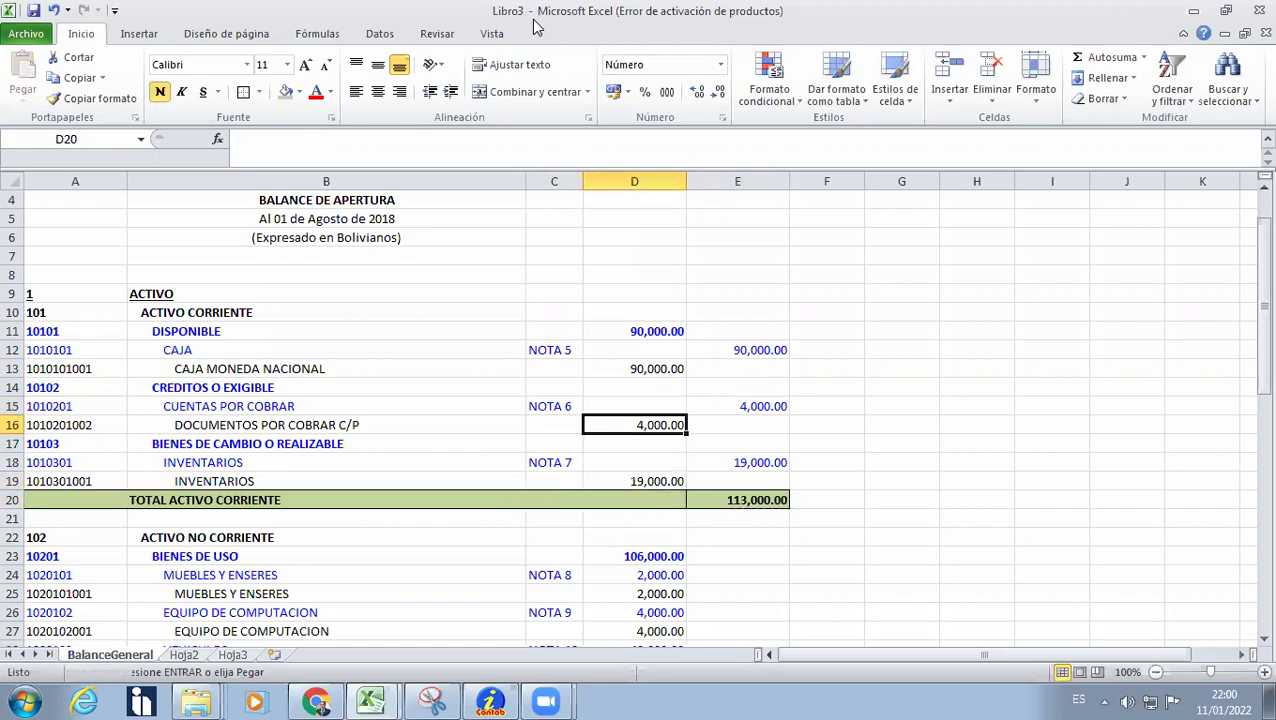
key(ctrl+x)
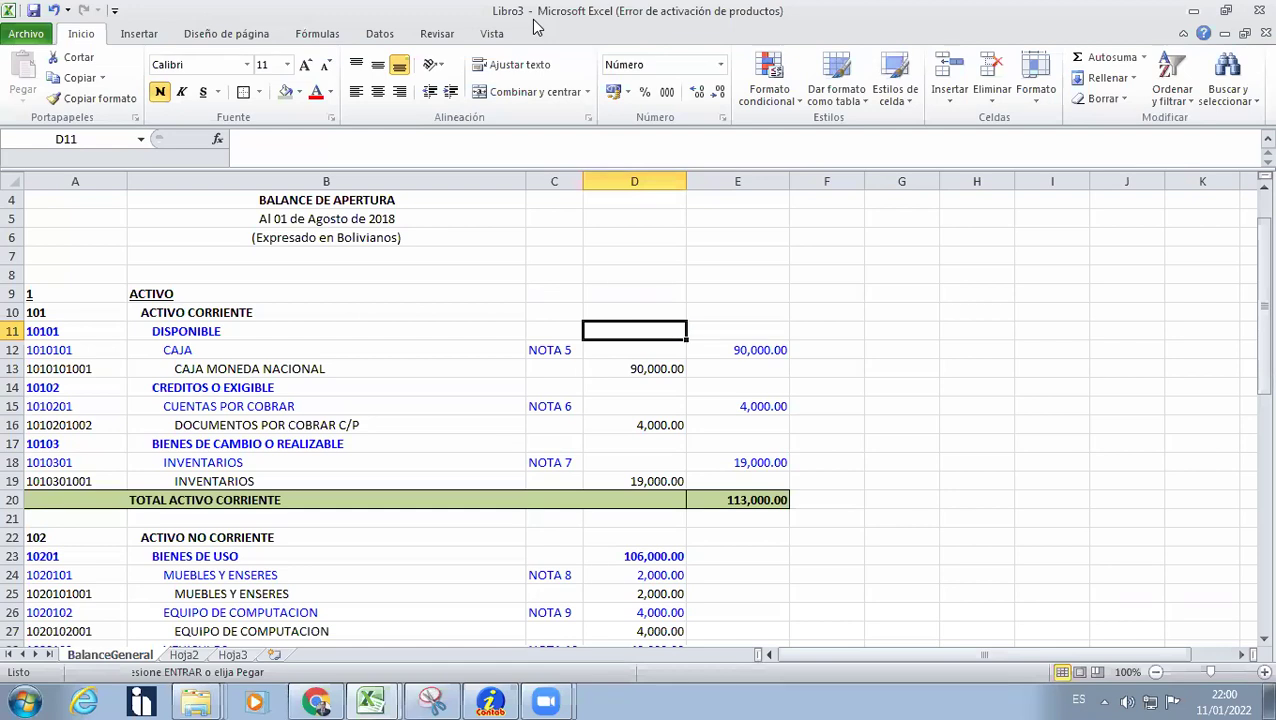
Look over the sheet down to the final totals and narrow column B.
scroll(561, 265, down, 11)
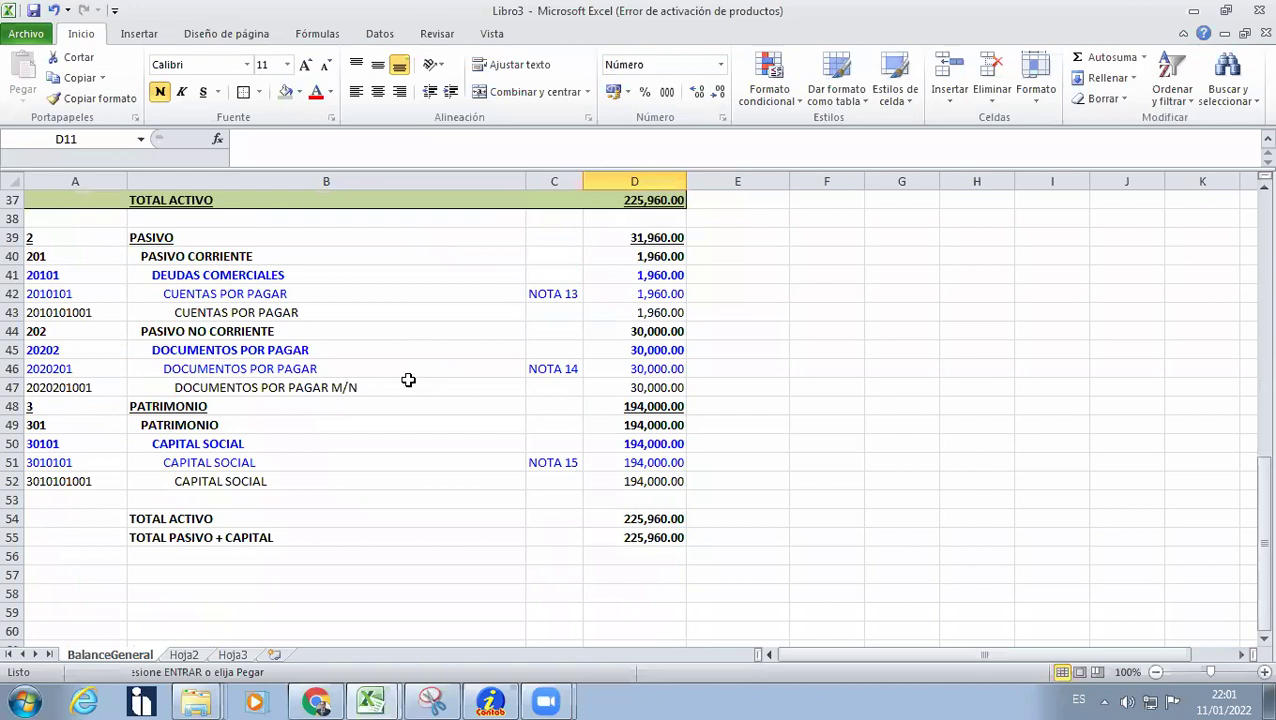
scroll(412, 380, up, 2)
scroll(408, 380, up, 5)
scroll(408, 380, up, 5)
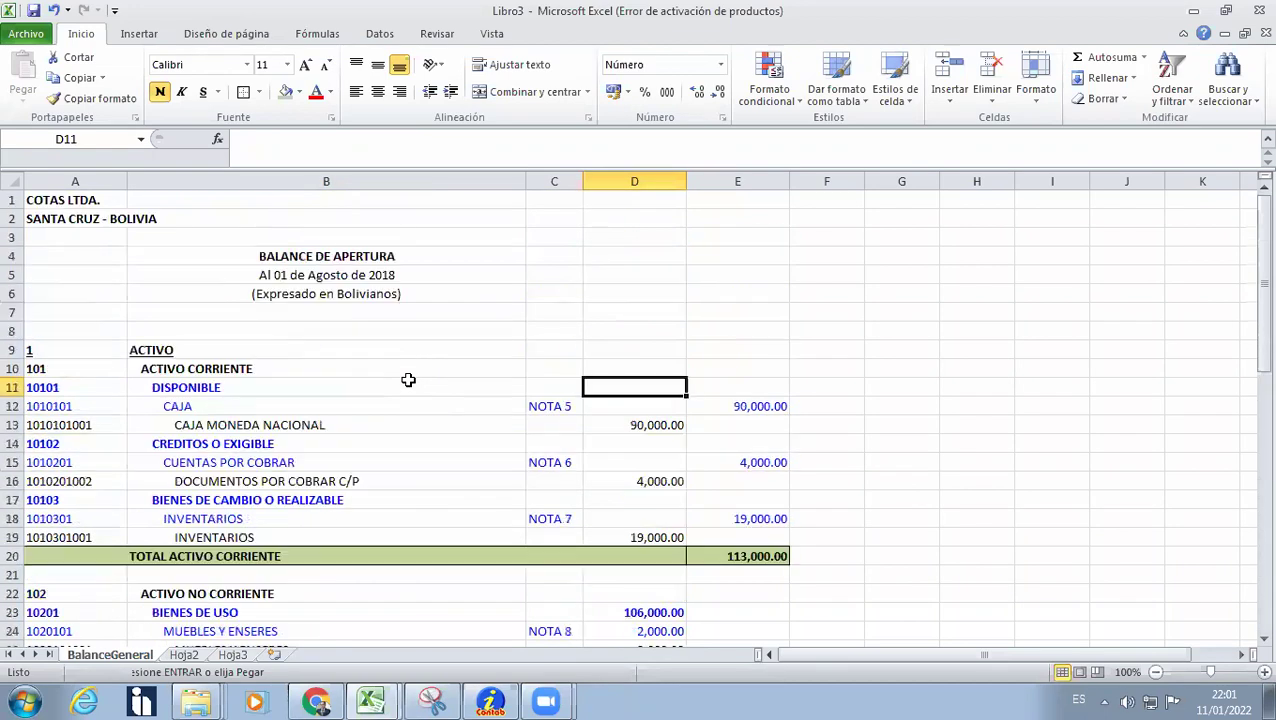
drag(526, 183, 453, 183)
Replace the TOTAL ACTIVO CORRIENTE amount in E20 with the formula =SUMA(E12:E19).
scroll(543, 307, down, 1)
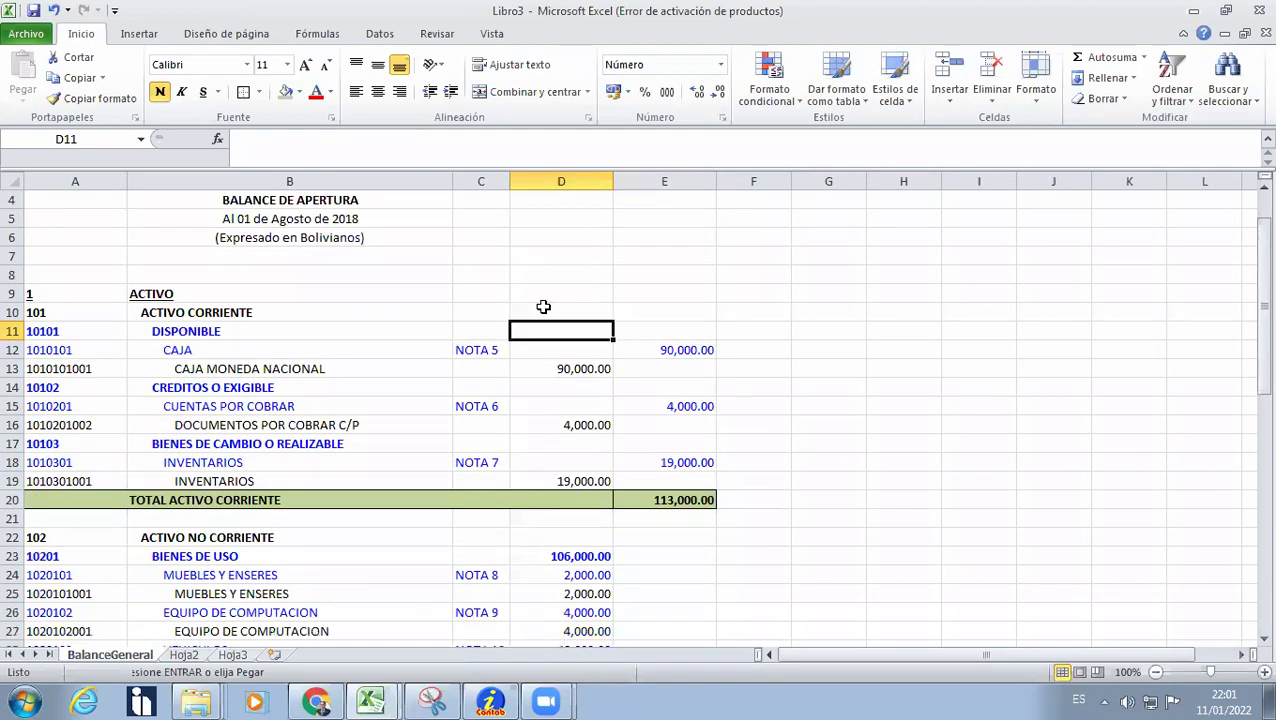
click(690, 513)
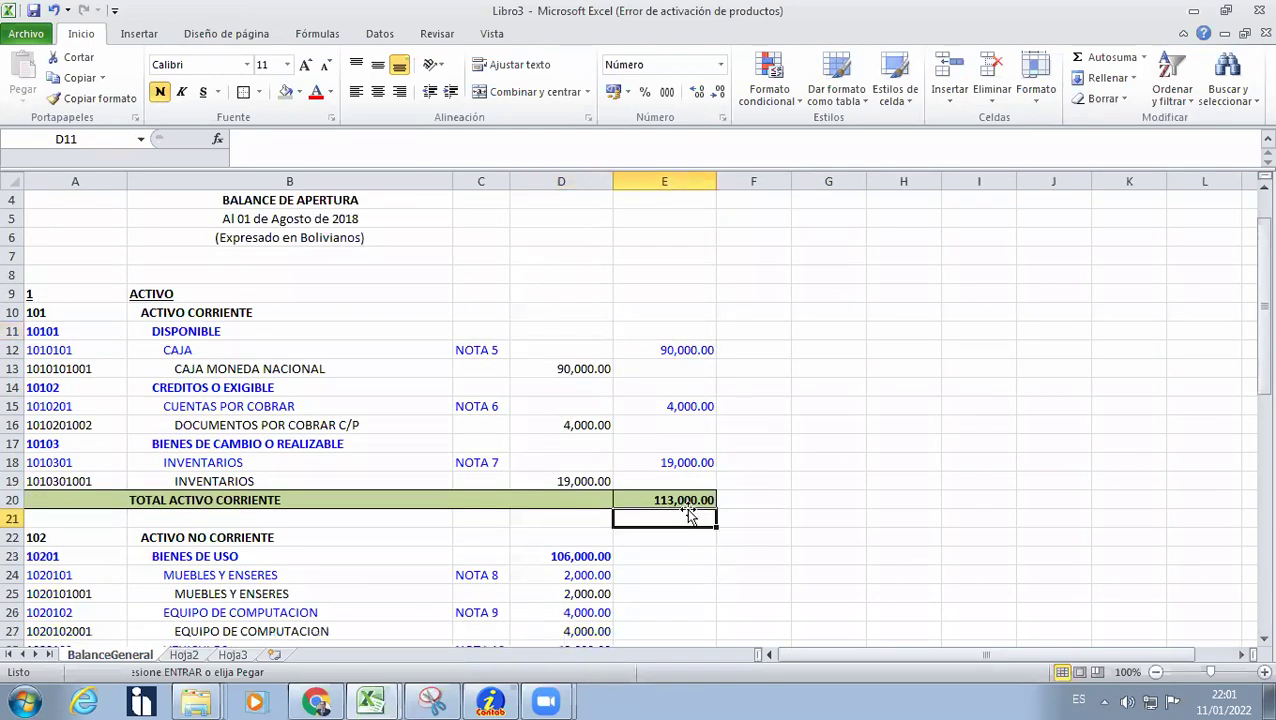
click(680, 500)
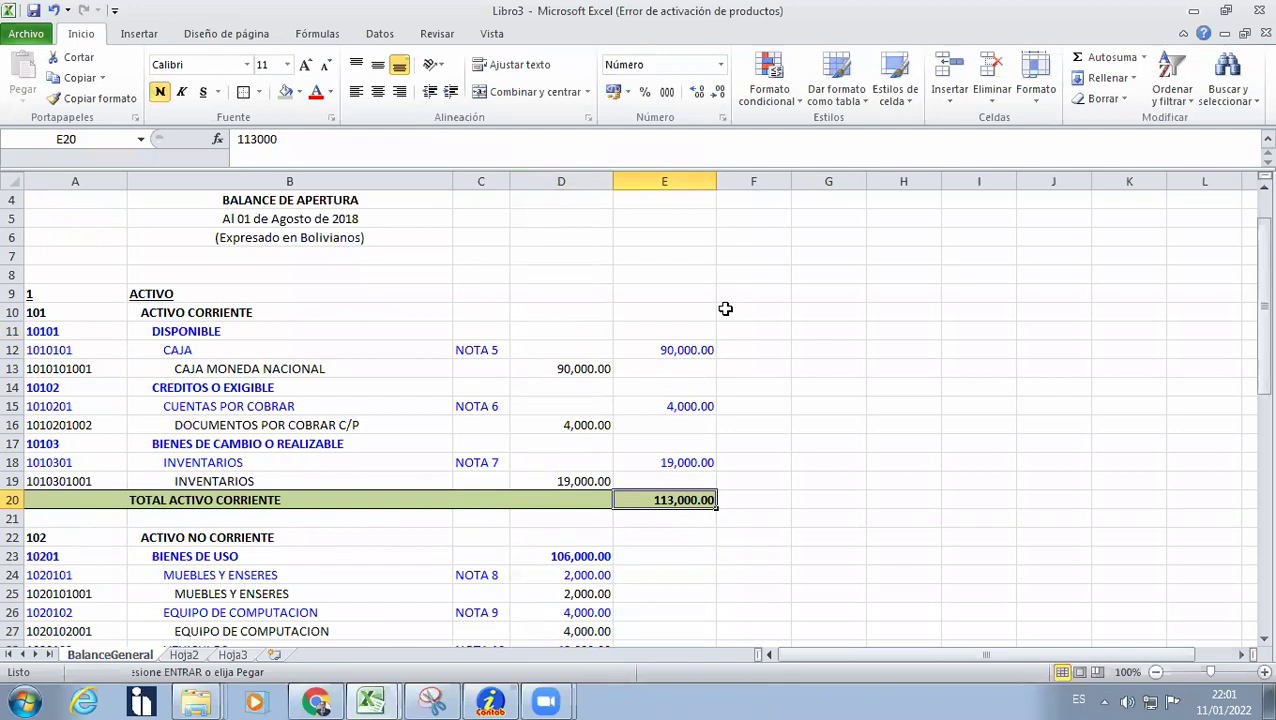
key(Delete)
click(1090, 57)
drag(680, 350, 664, 484)
key(Return)
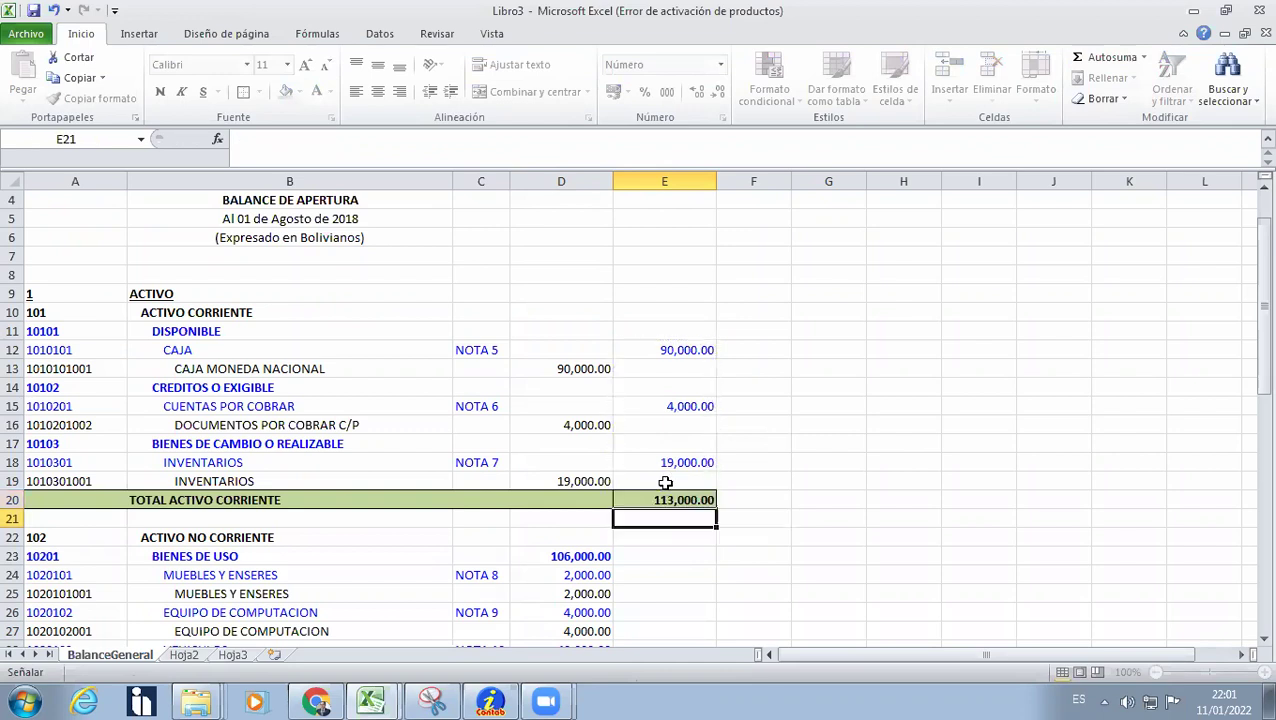
key(Up)
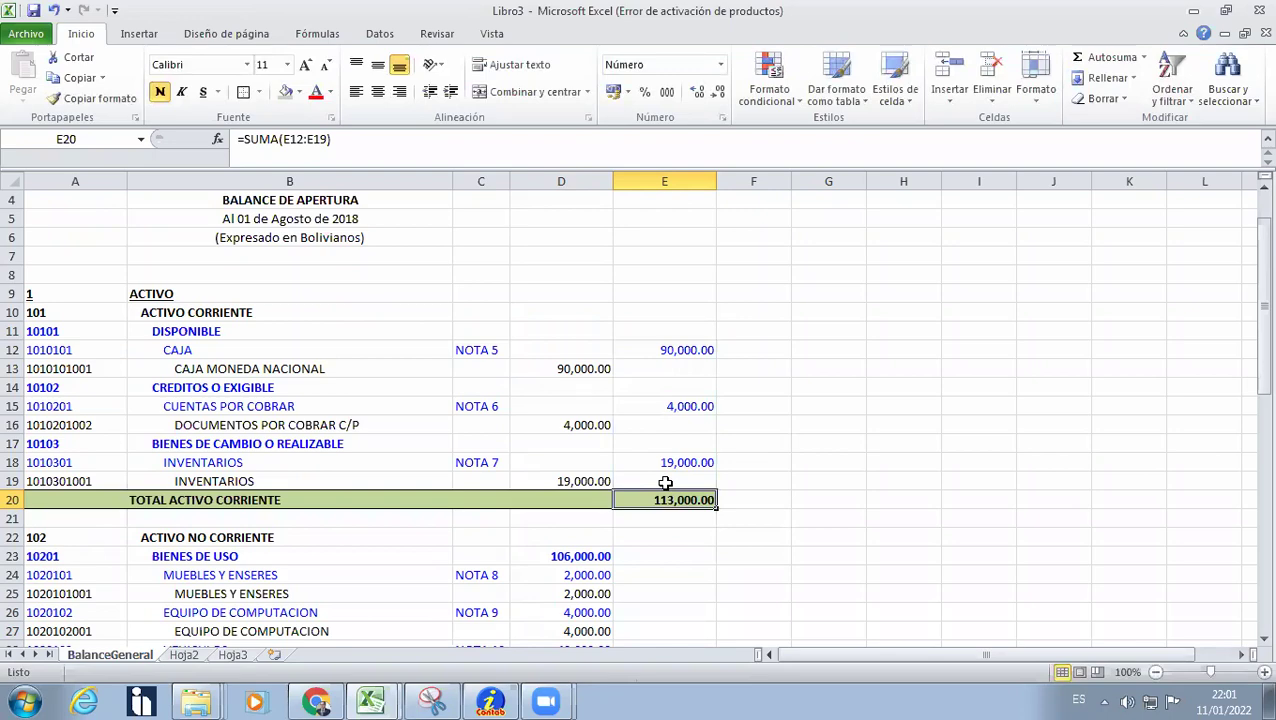
key(ctrl+Home)
scroll(641, 510, down, 16)
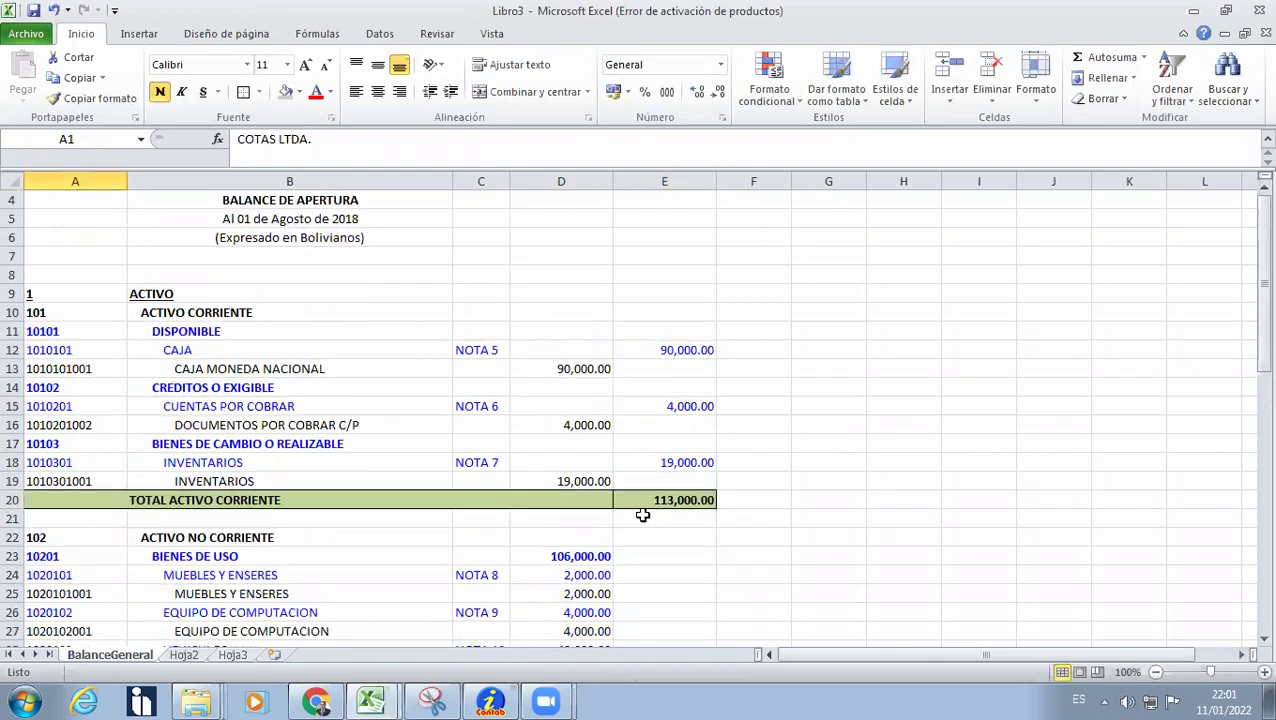
Clear the account codes of the ACTIVO section from A9 to A24.
scroll(465, 401, up, 9)
scroll(465, 401, up, 7)
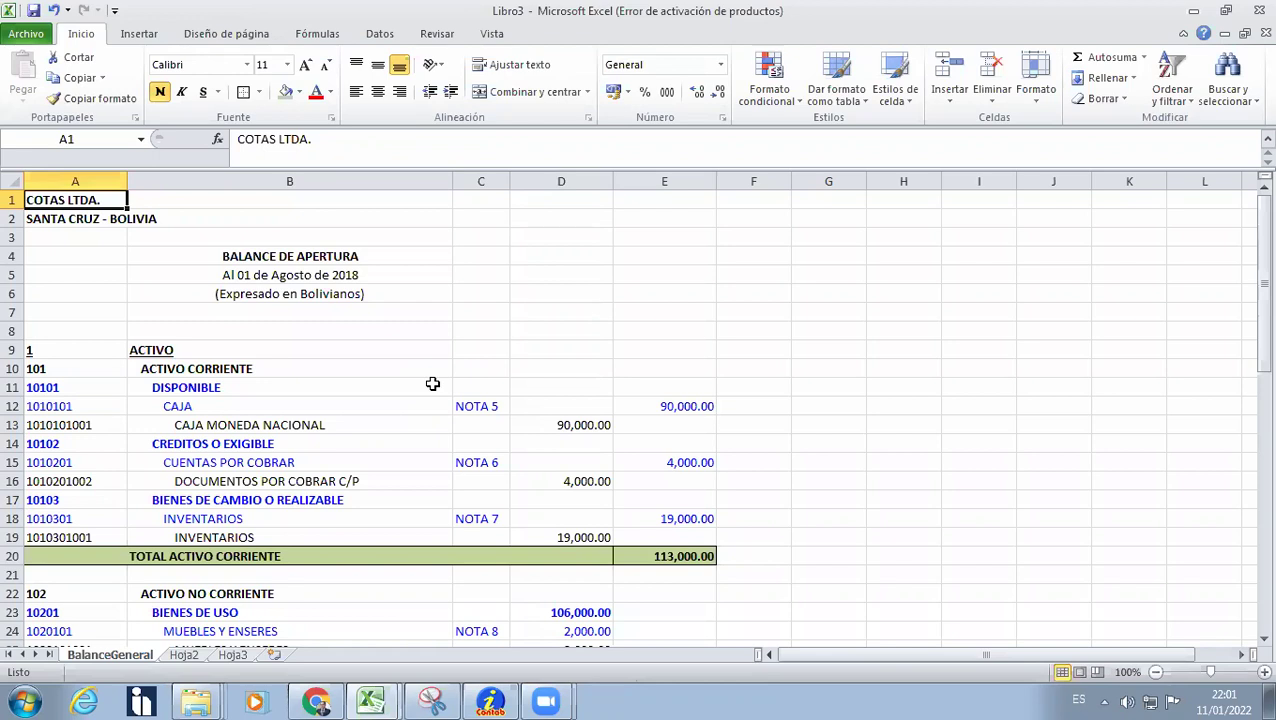
drag(50, 348, 42, 631)
key(Delete)
key(Up)
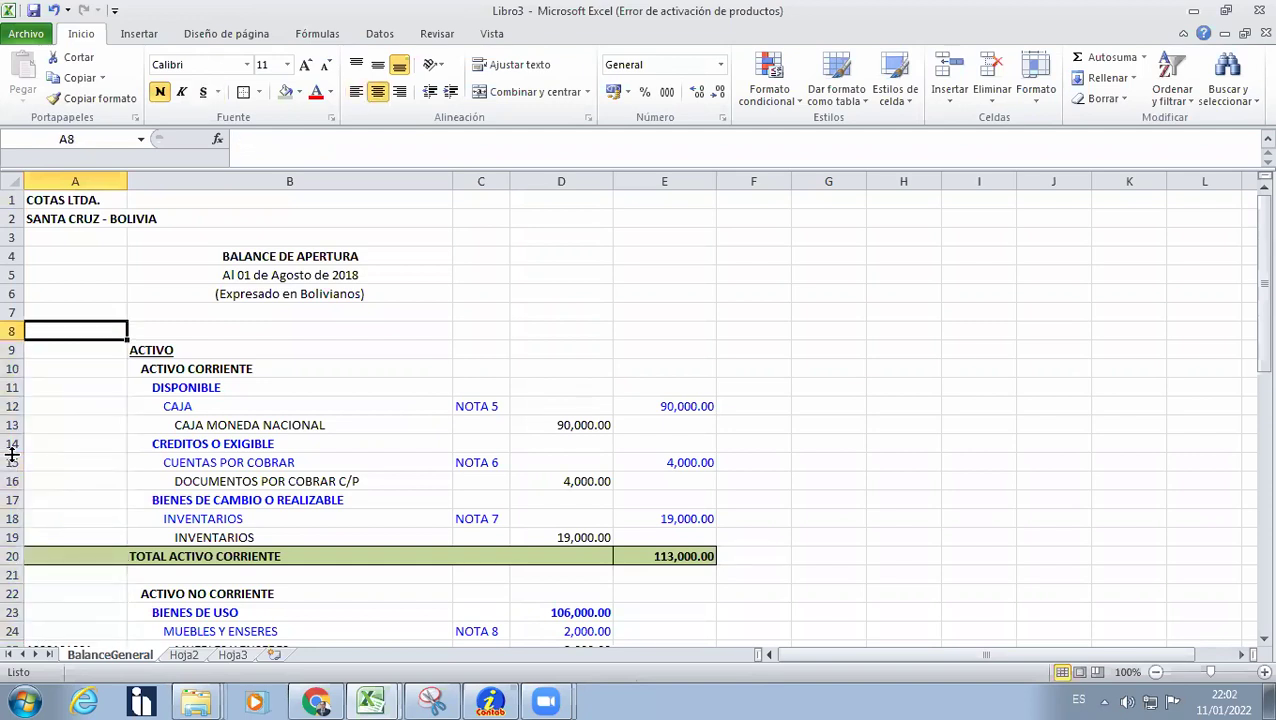
click(179, 406)
click(579, 335)
click(473, 331)
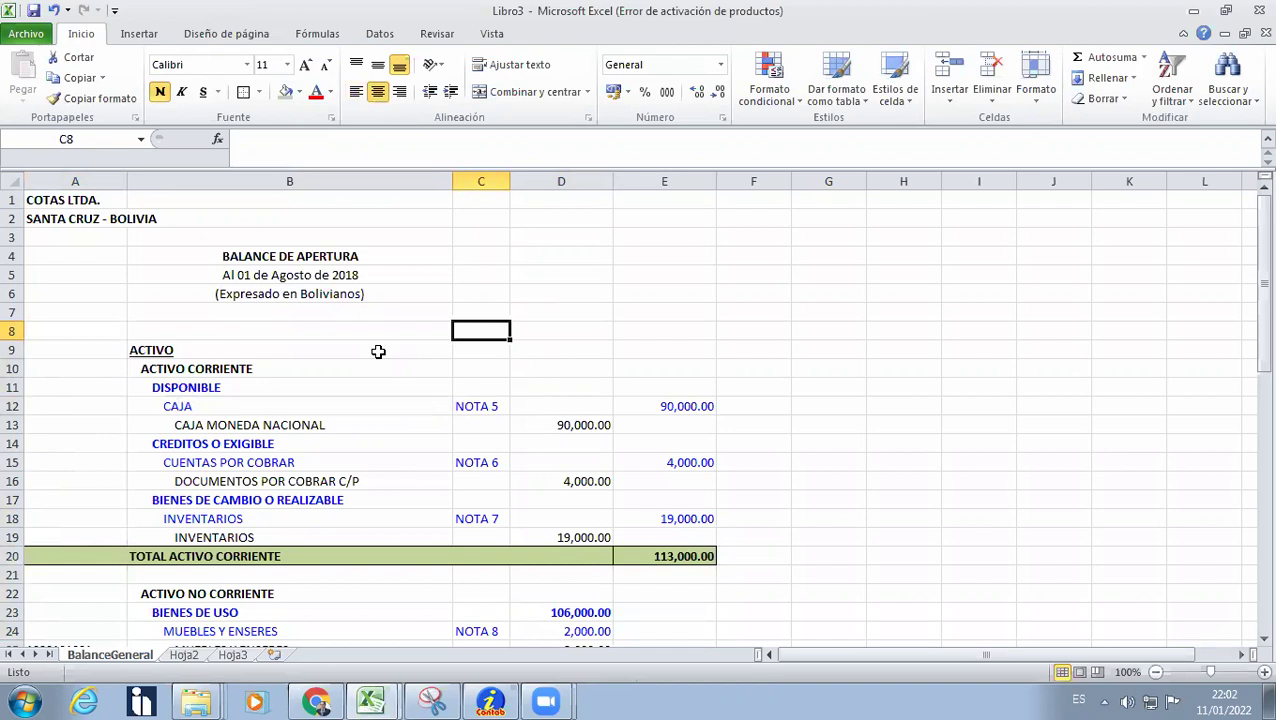
scroll(378, 351, down, 2)
scroll(378, 351, up, 2)
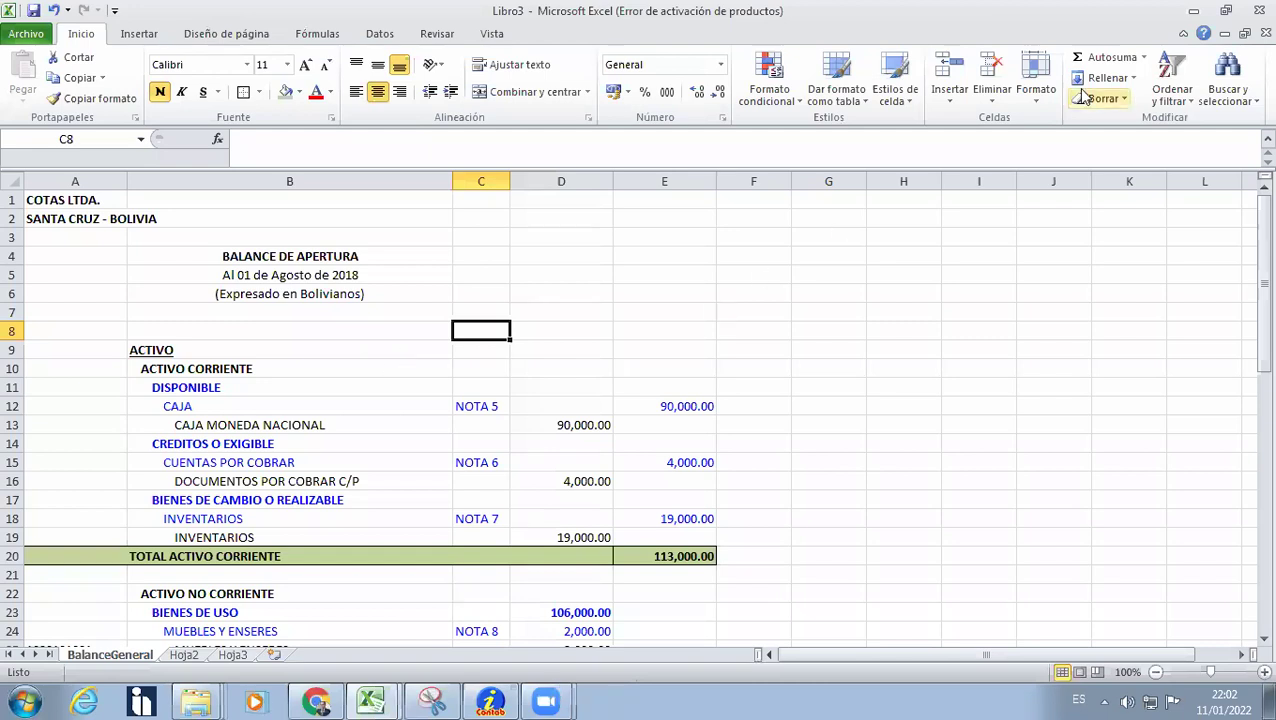
Switch to the Balance General in iContab, review its graphical analysis report down to the secondary accounts chart, and close the report.
click(1193, 10)
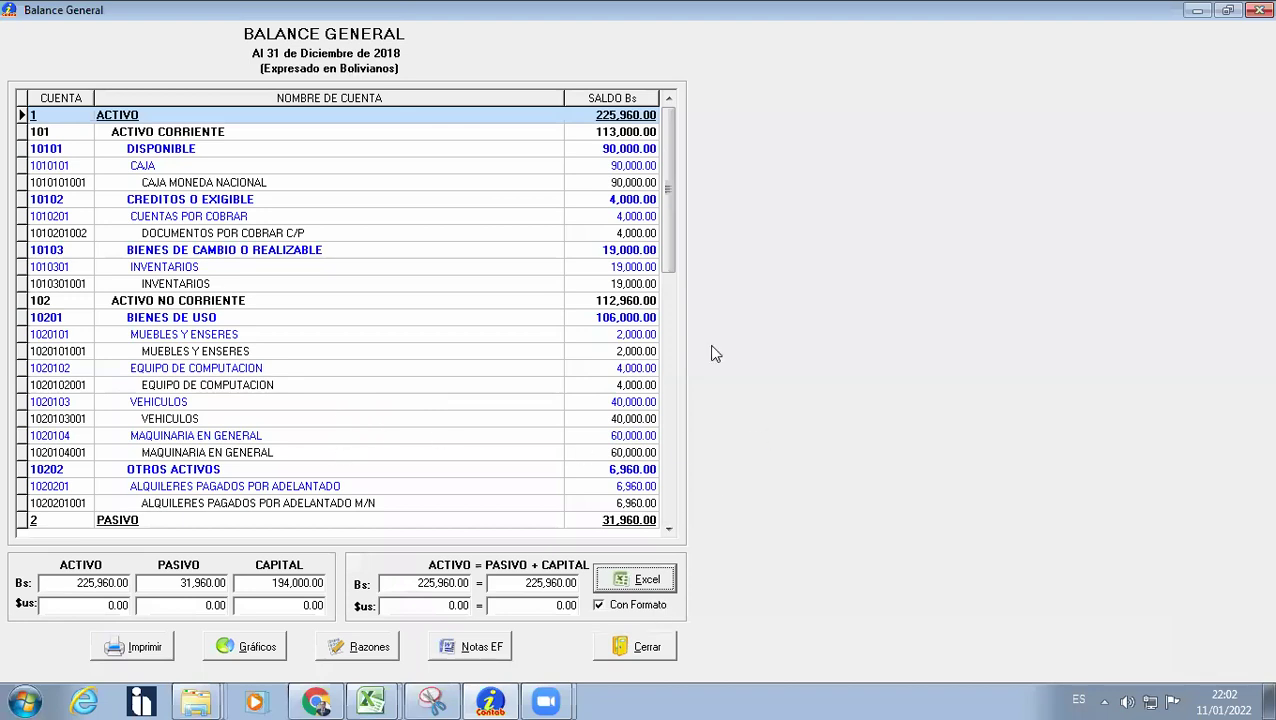
click(252, 647)
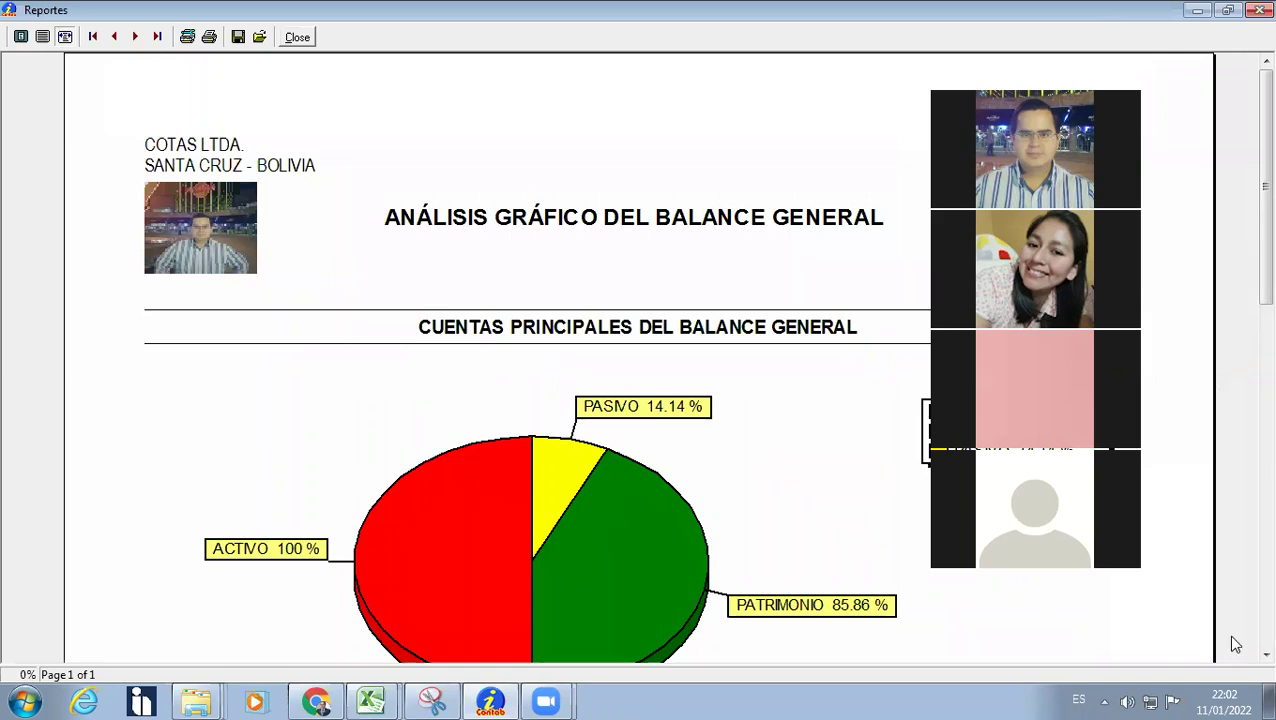
scroll(1250, 658, down, 3)
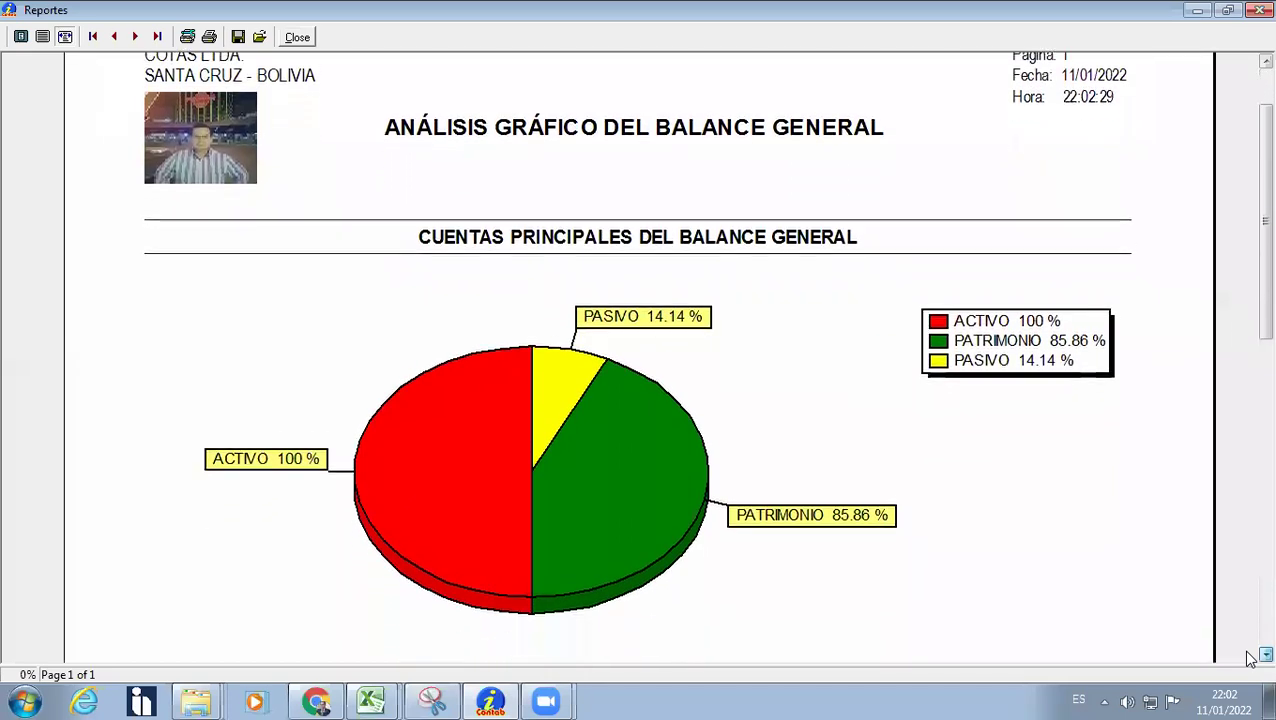
scroll(1250, 658, down, 8)
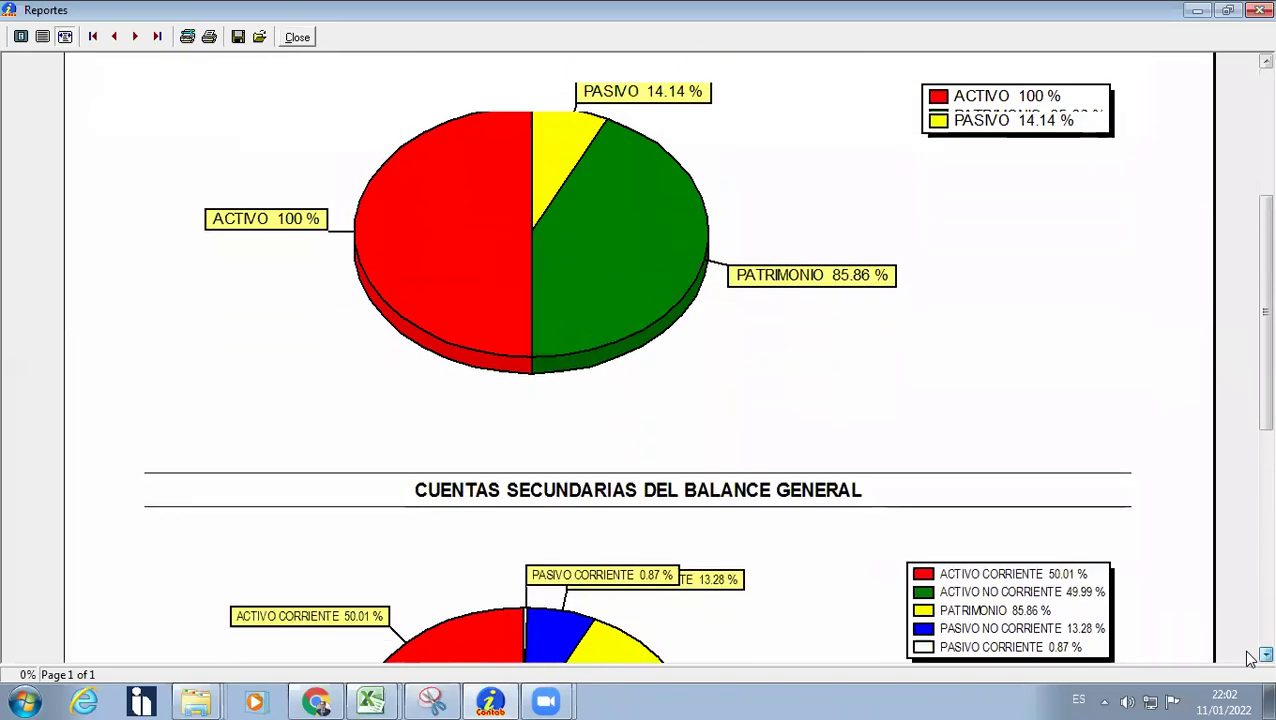
scroll(1250, 658, down, 7)
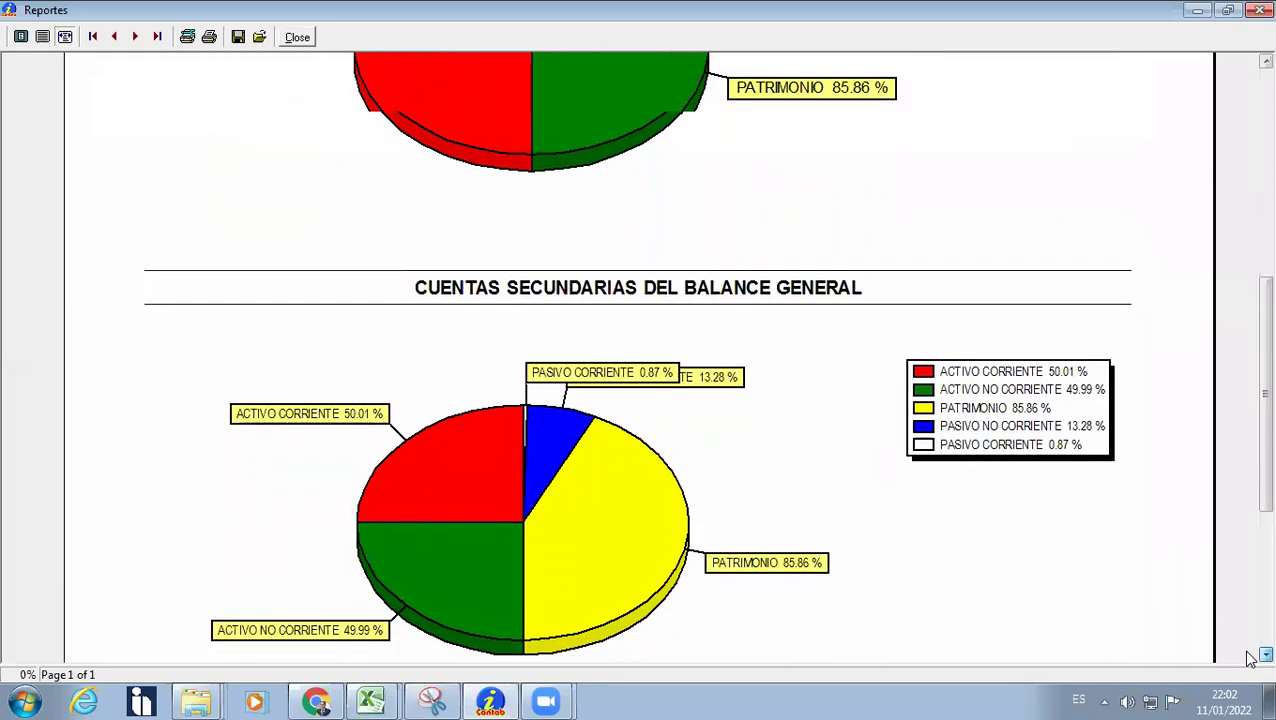
scroll(1250, 658, down, 1)
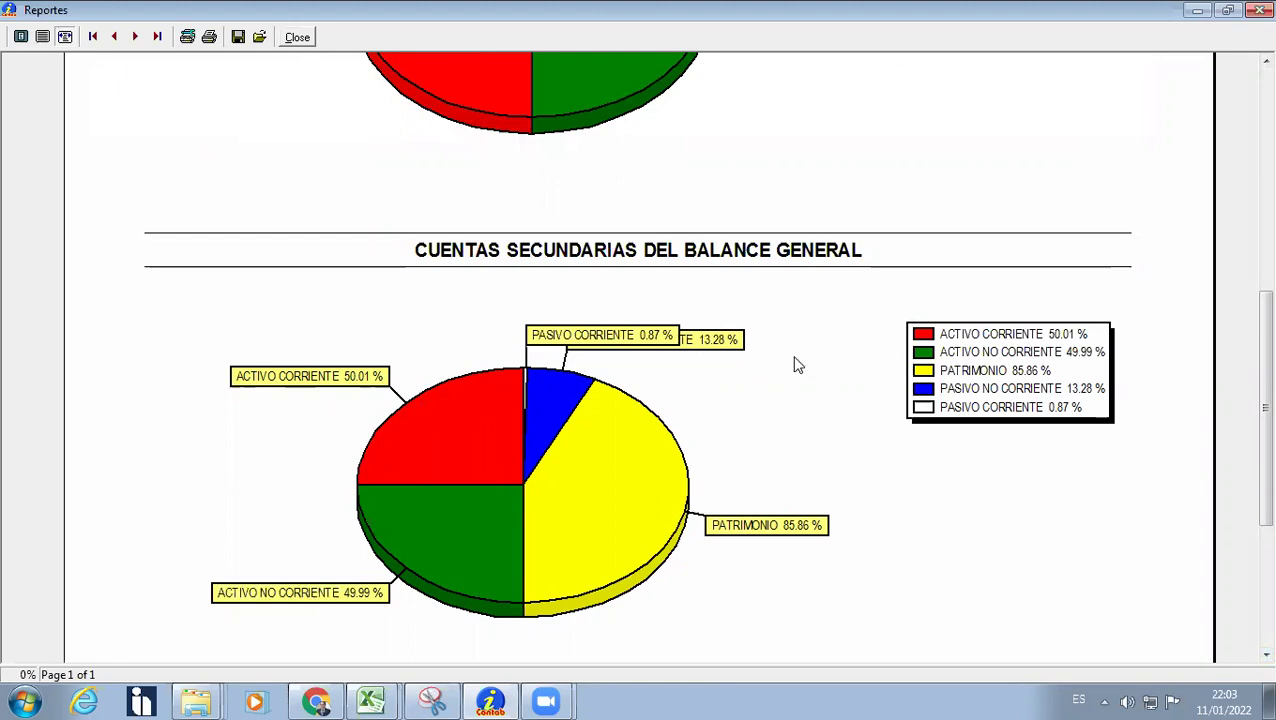
click(295, 37)
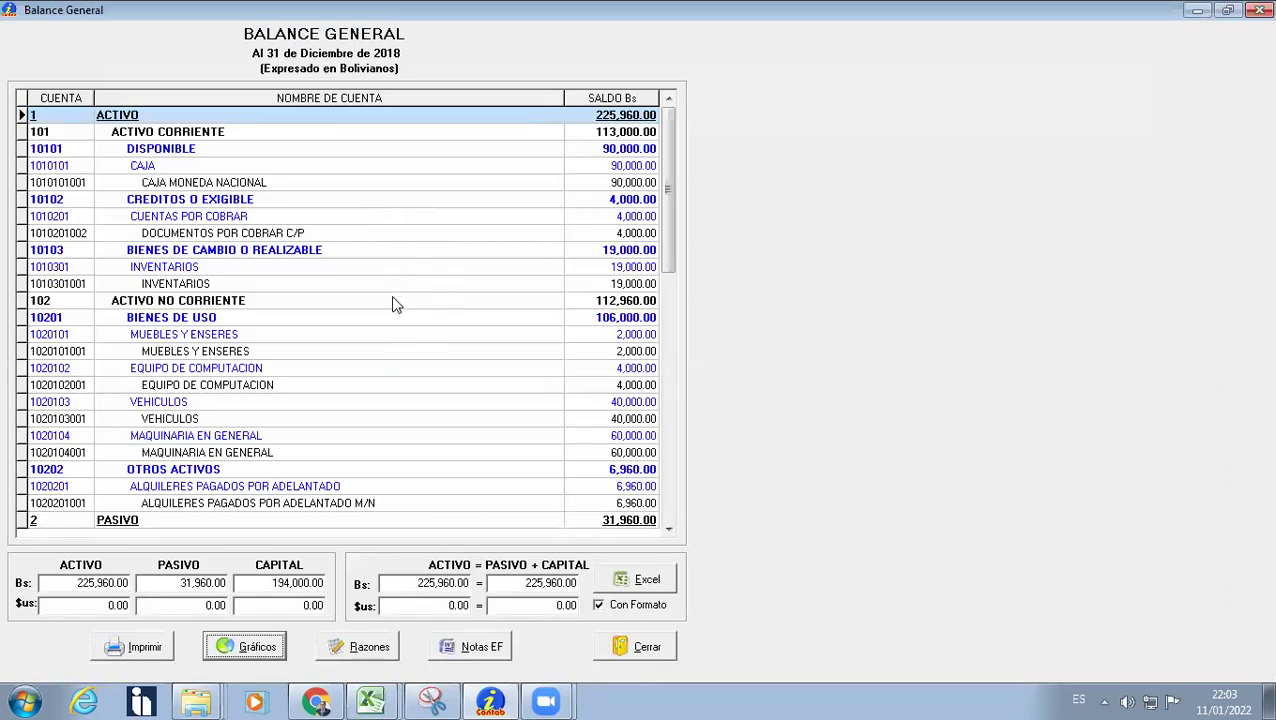
Switch back to the Libro3 workbook in Excel and copy the range B4:E24.
mouse_move(385, 700)
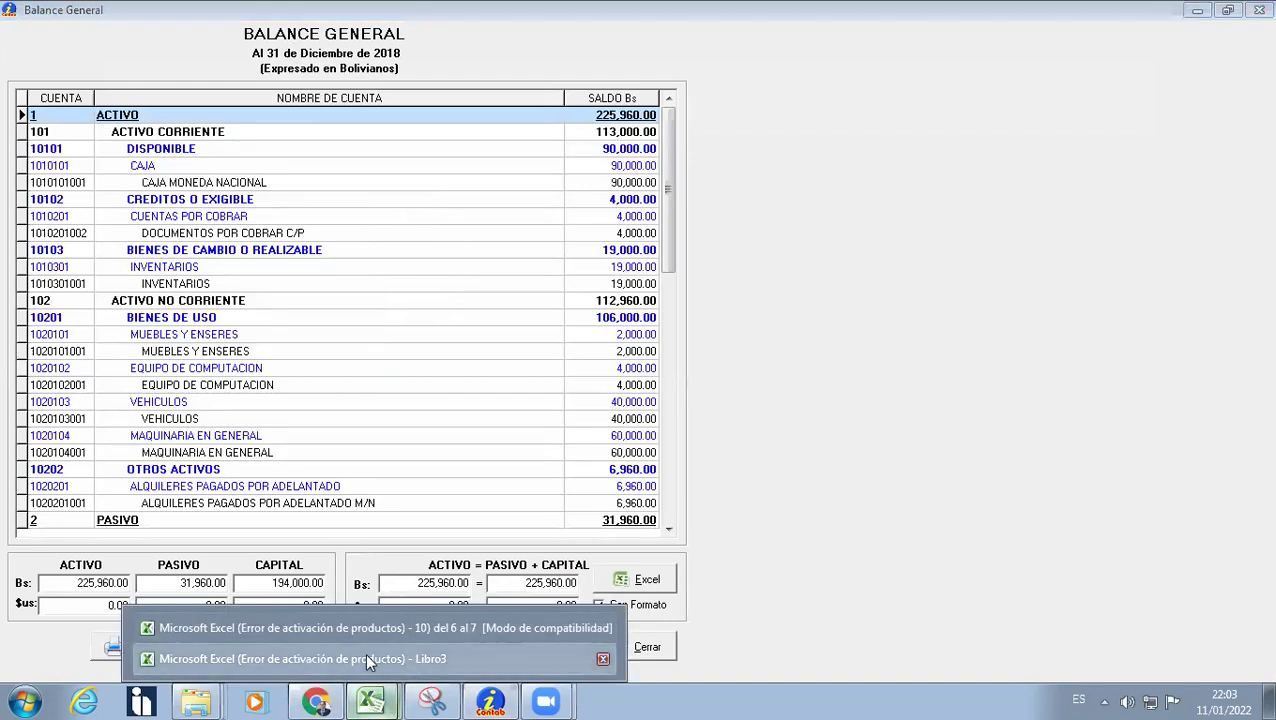
click(365, 660)
click(395, 476)
scroll(311, 464, down, 2)
scroll(311, 464, up, 2)
drag(173, 258, 655, 627)
right_click(489, 483)
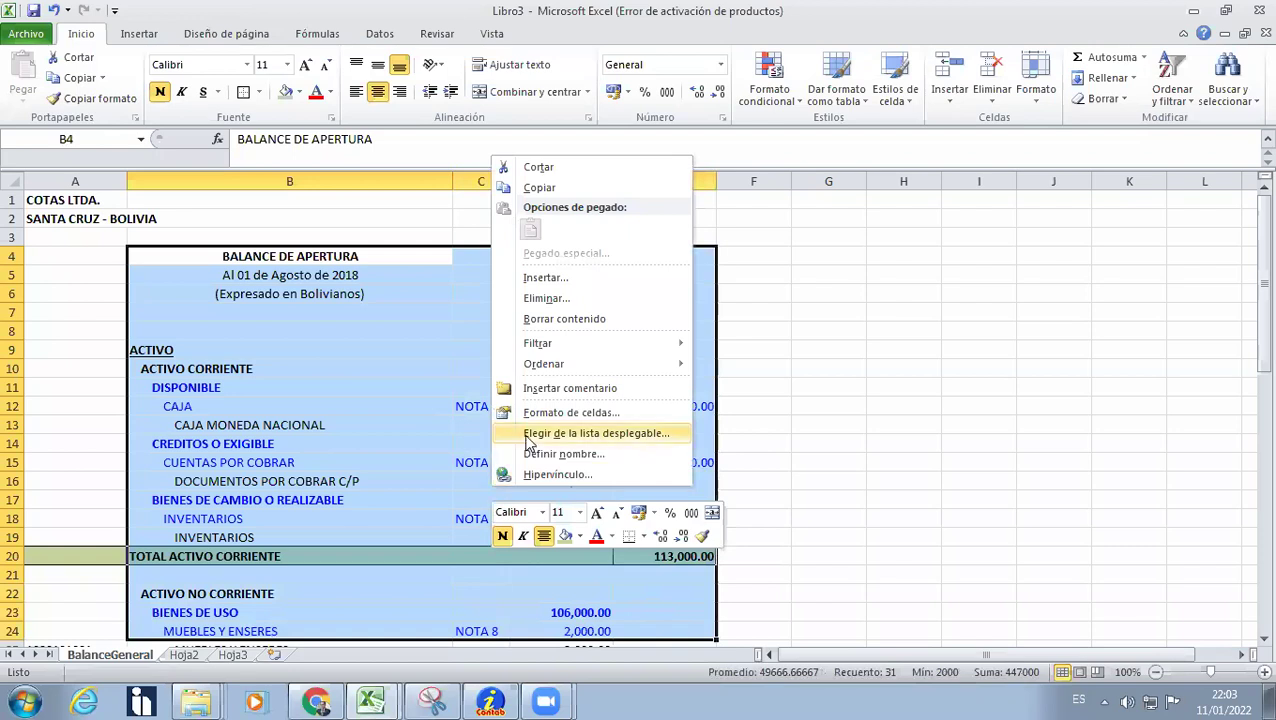
click(530, 189)
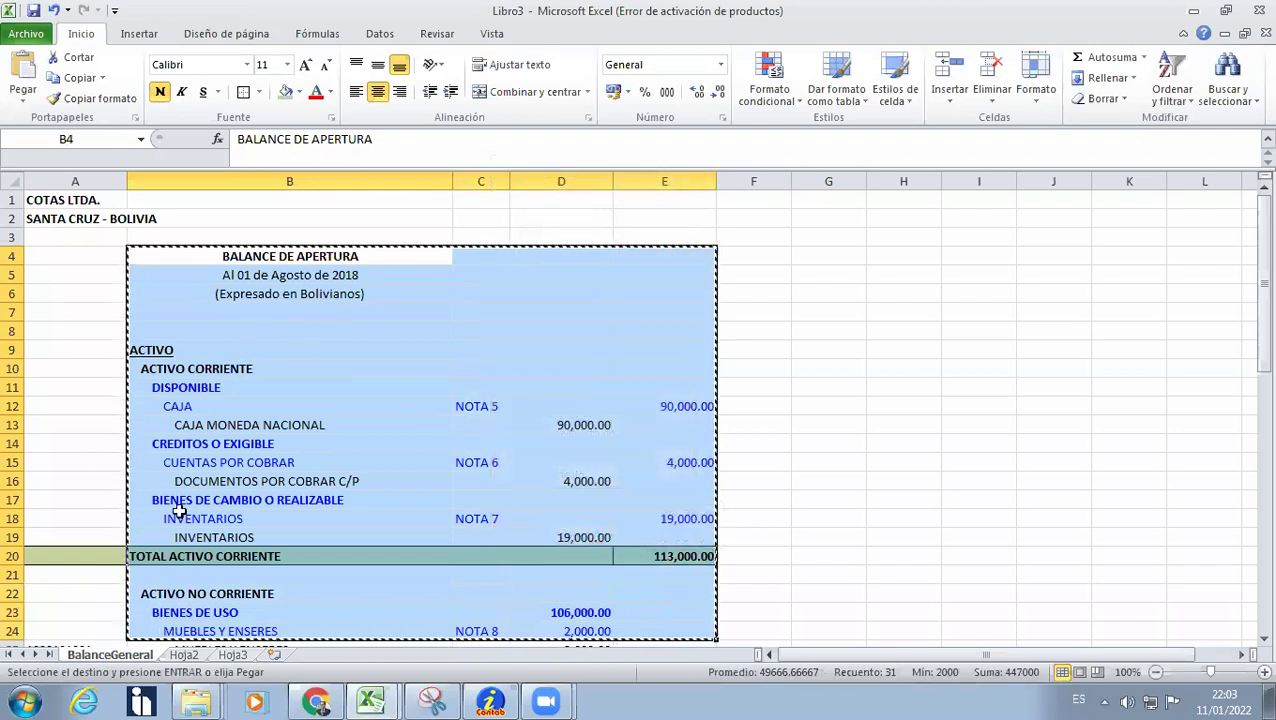
Start Microsoft Word 2010 with a blank document and dismiss the Office activation wizard.
click(30, 701)
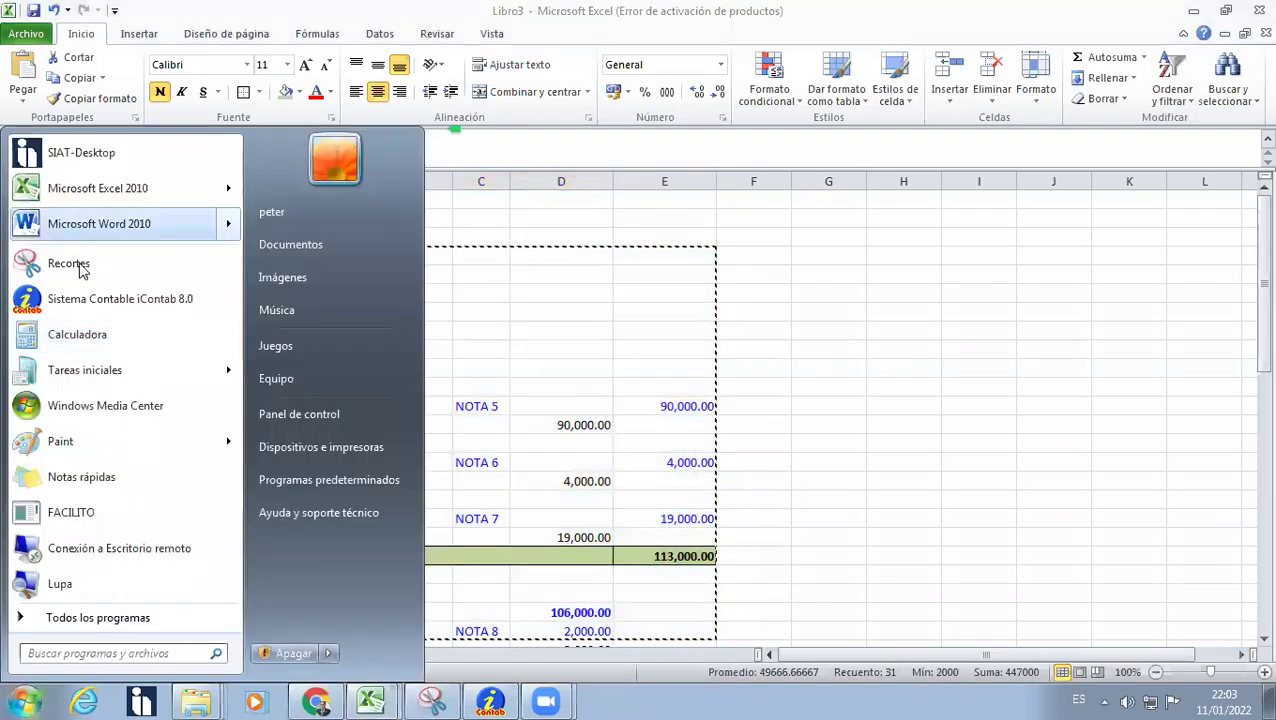
click(99, 223)
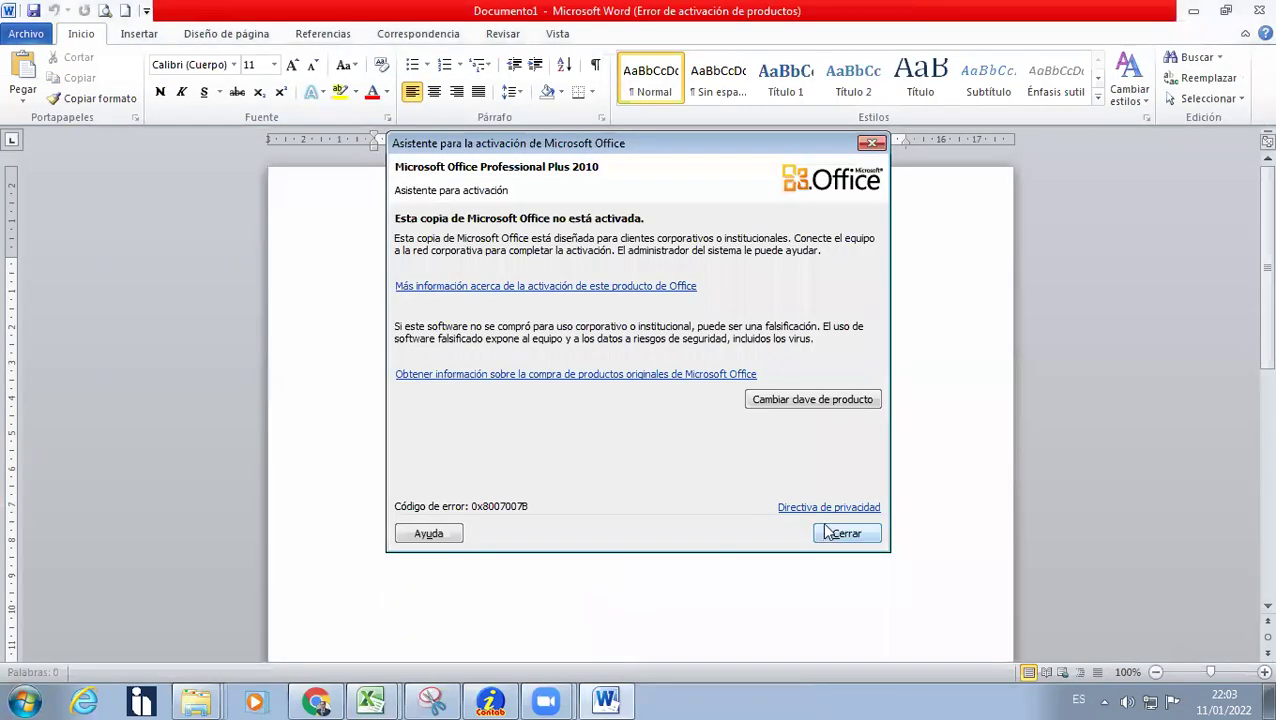
click(844, 533)
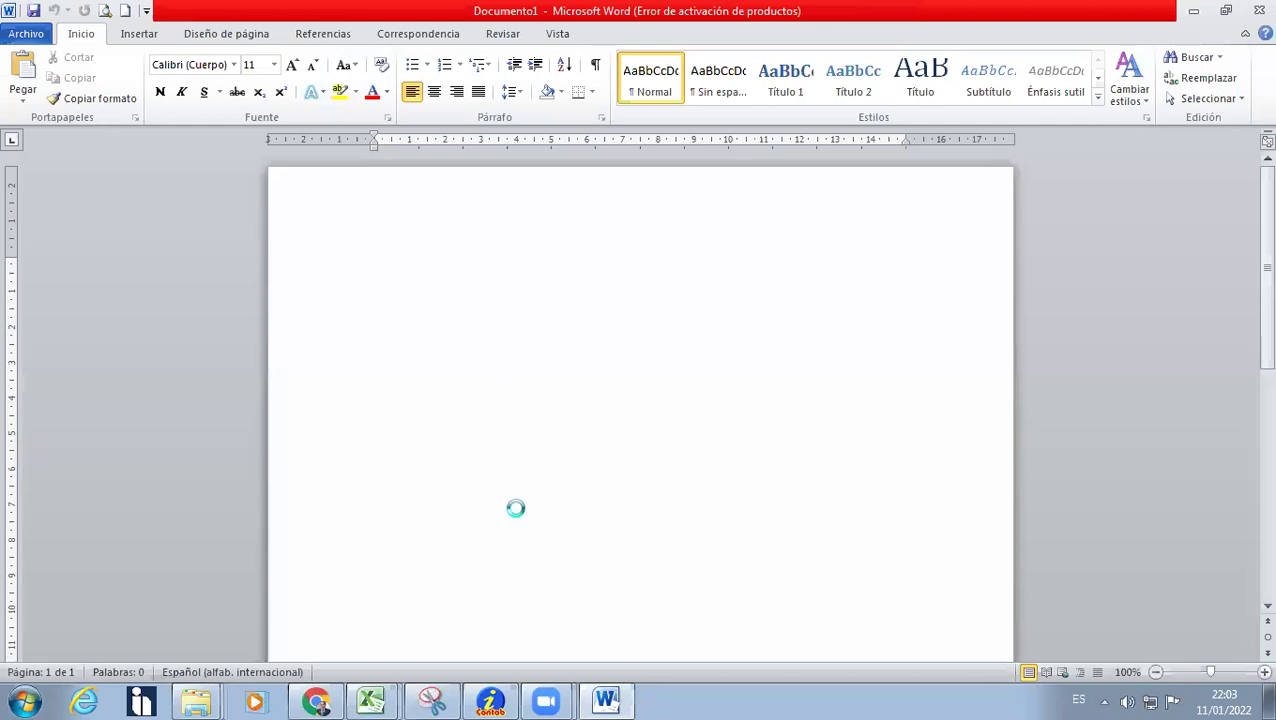
Try a normal paste of the copied balance range into the blank document and undo it.
key(ctrl+v)
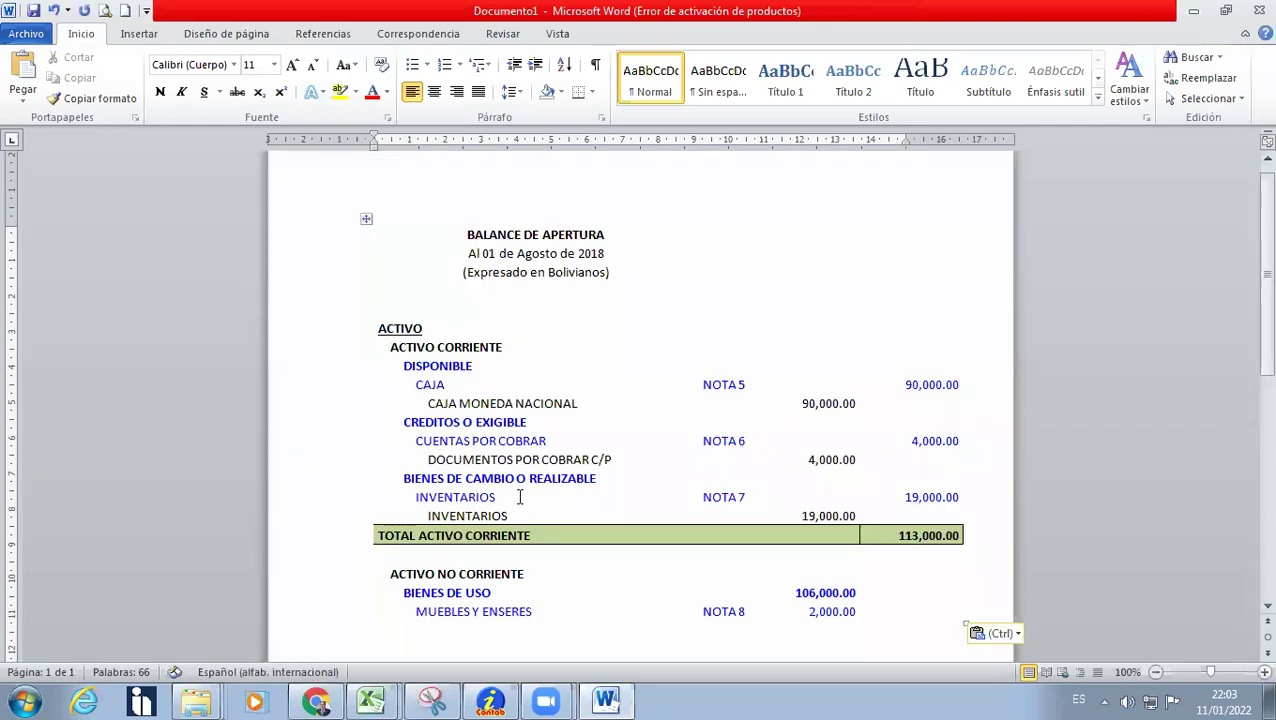
key(ctrl+z)
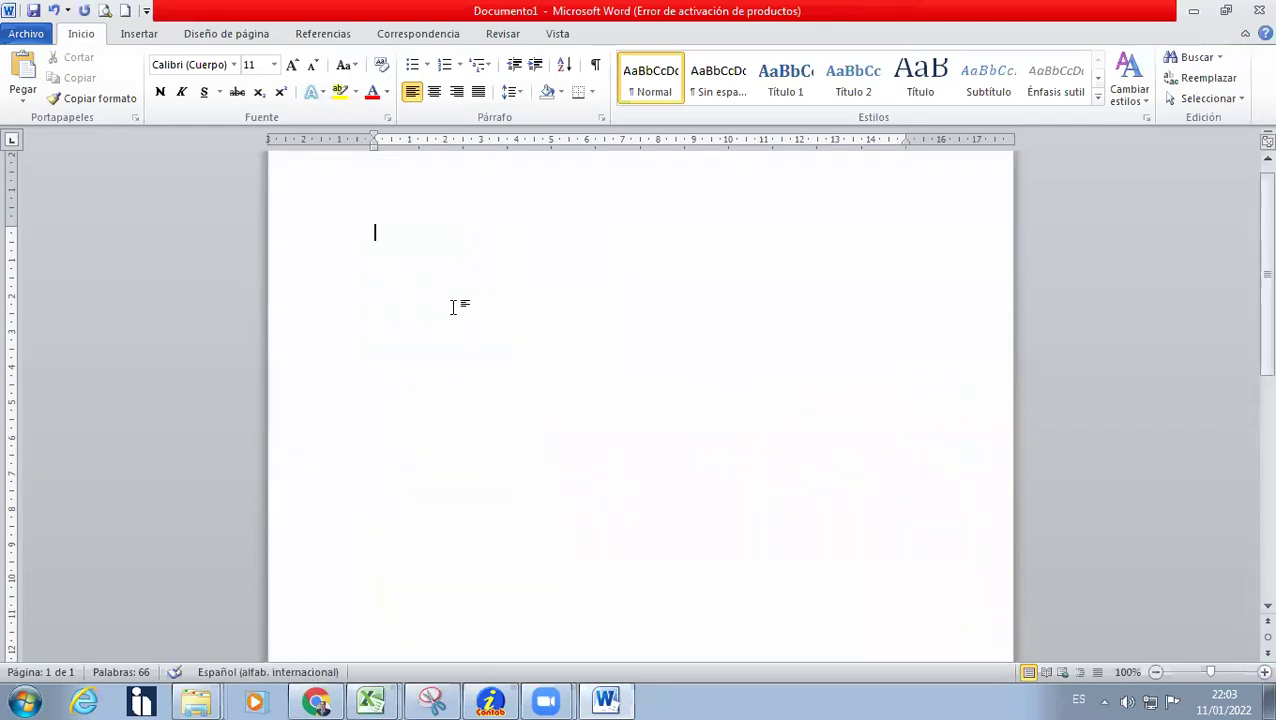
Paste the copied range into the document as a Microsoft Excel worksheet object, and return to the Libro3 sheet in Excel.
click(14, 104)
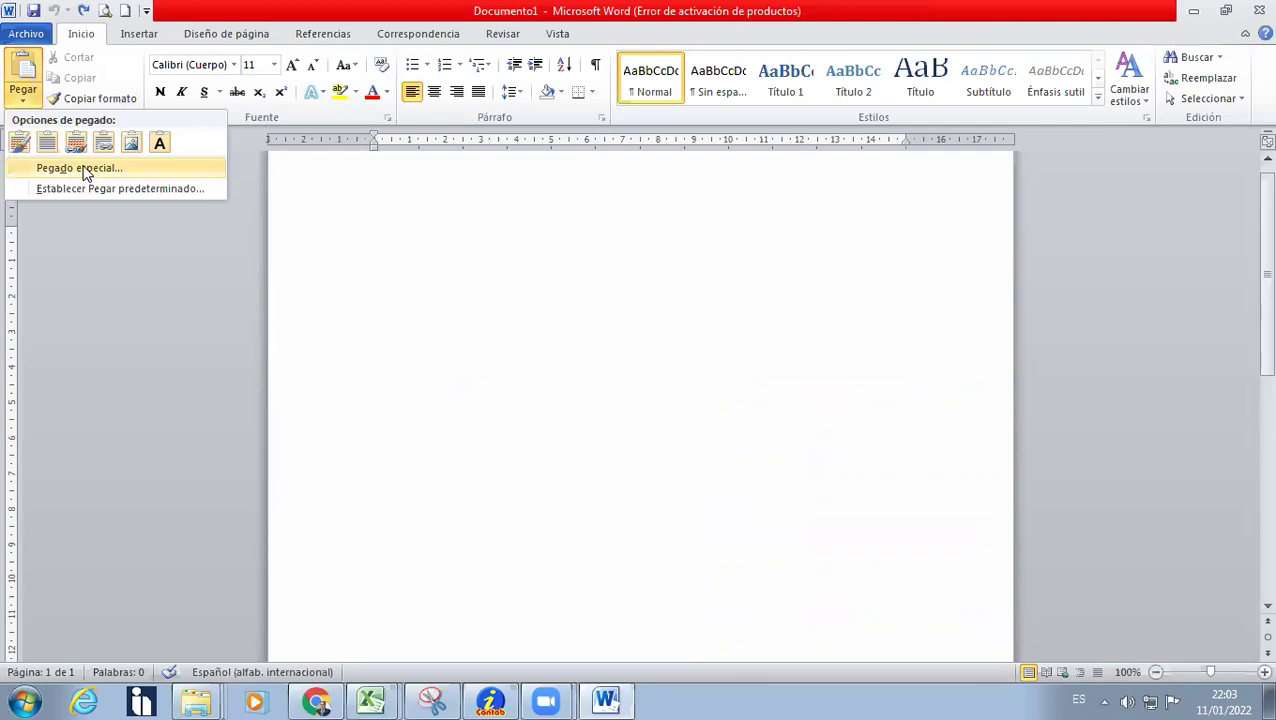
click(42, 170)
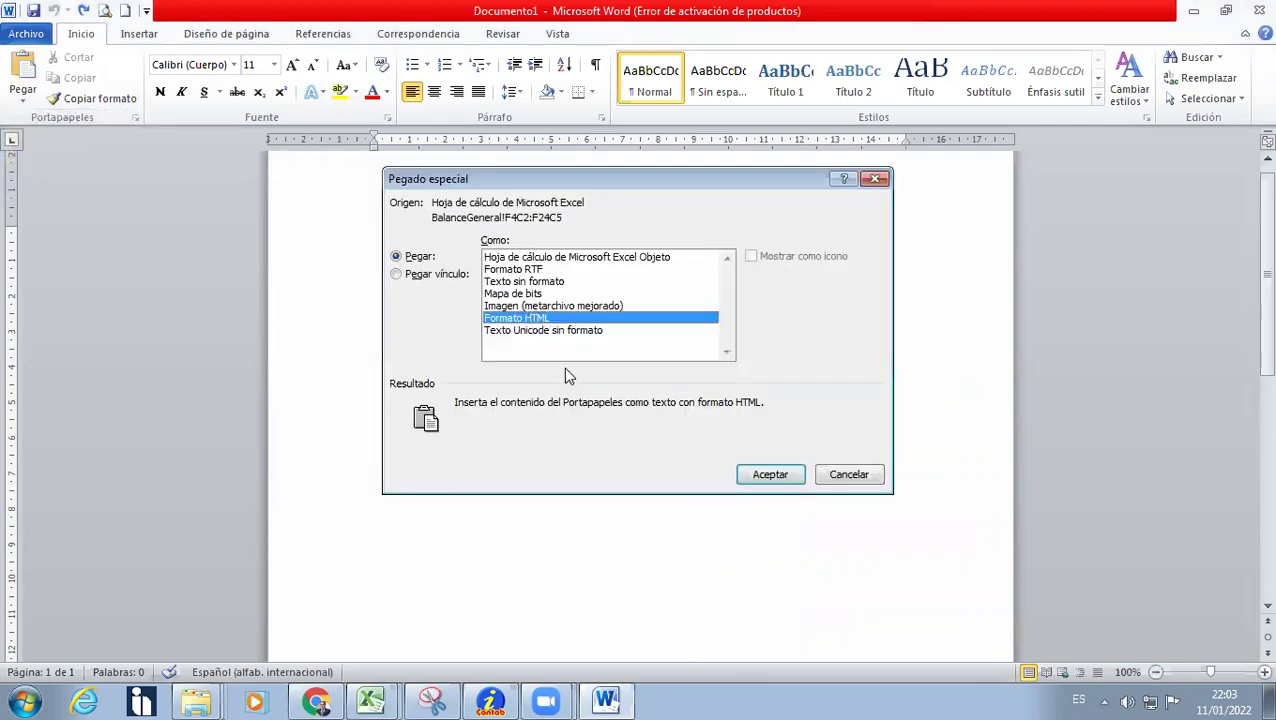
click(588, 258)
click(766, 476)
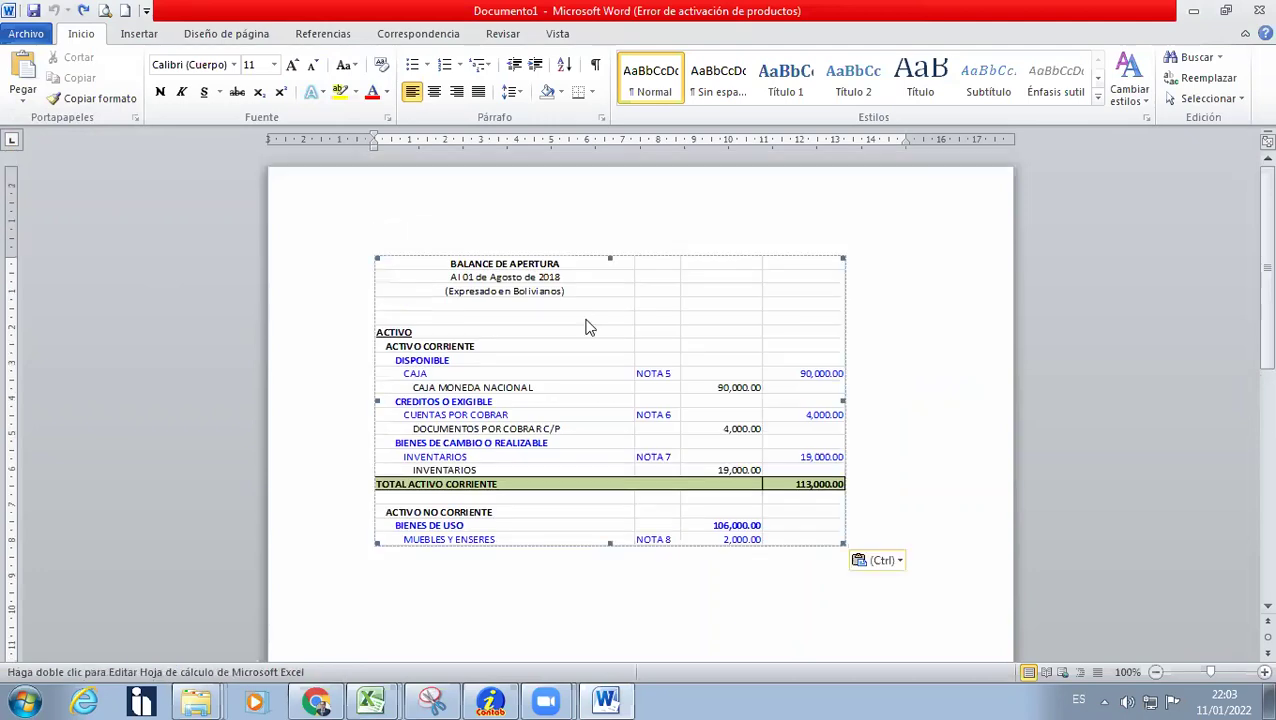
double_click(572, 416)
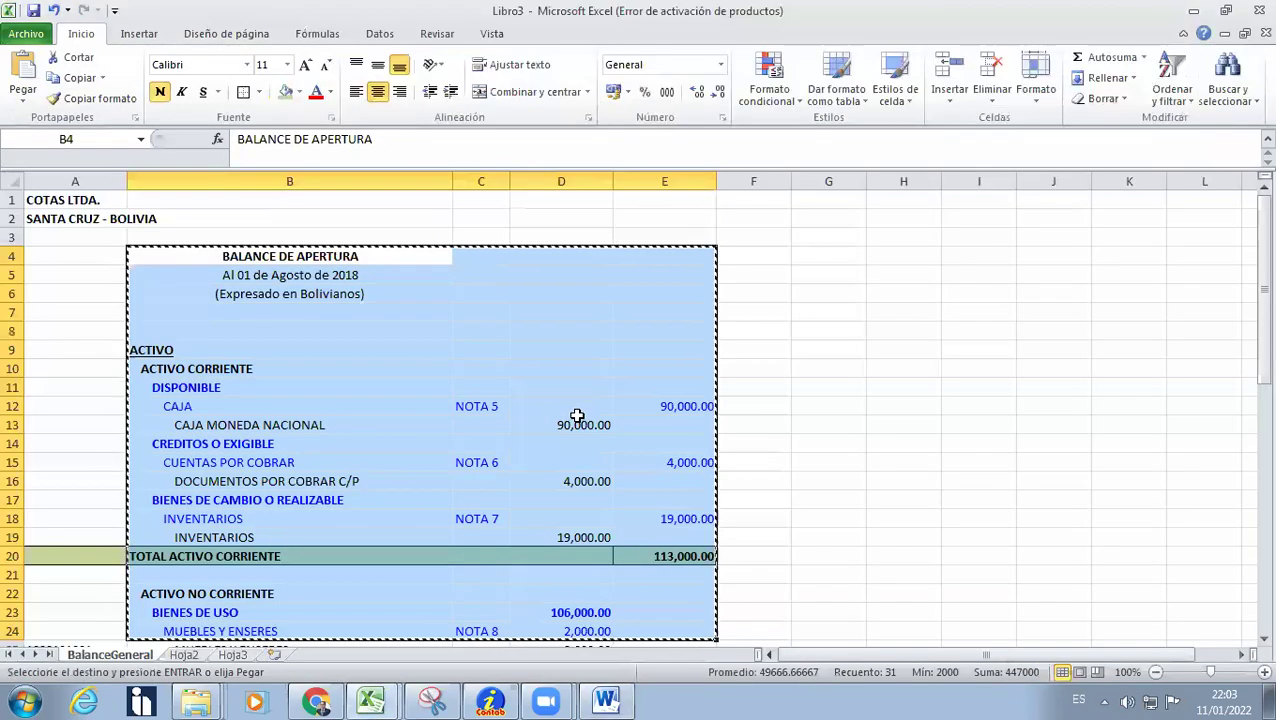
click(750, 389)
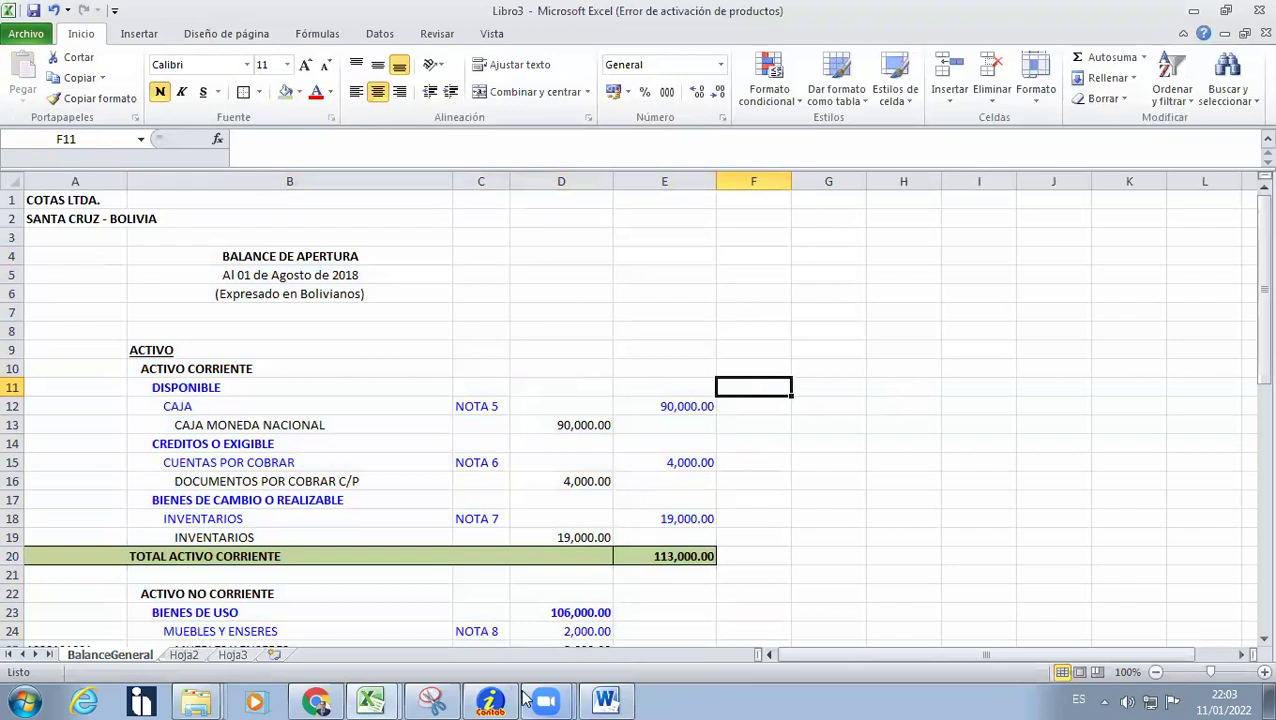
Switch to iContab, close its Balance General window and exit the program.
click(490, 700)
click(640, 647)
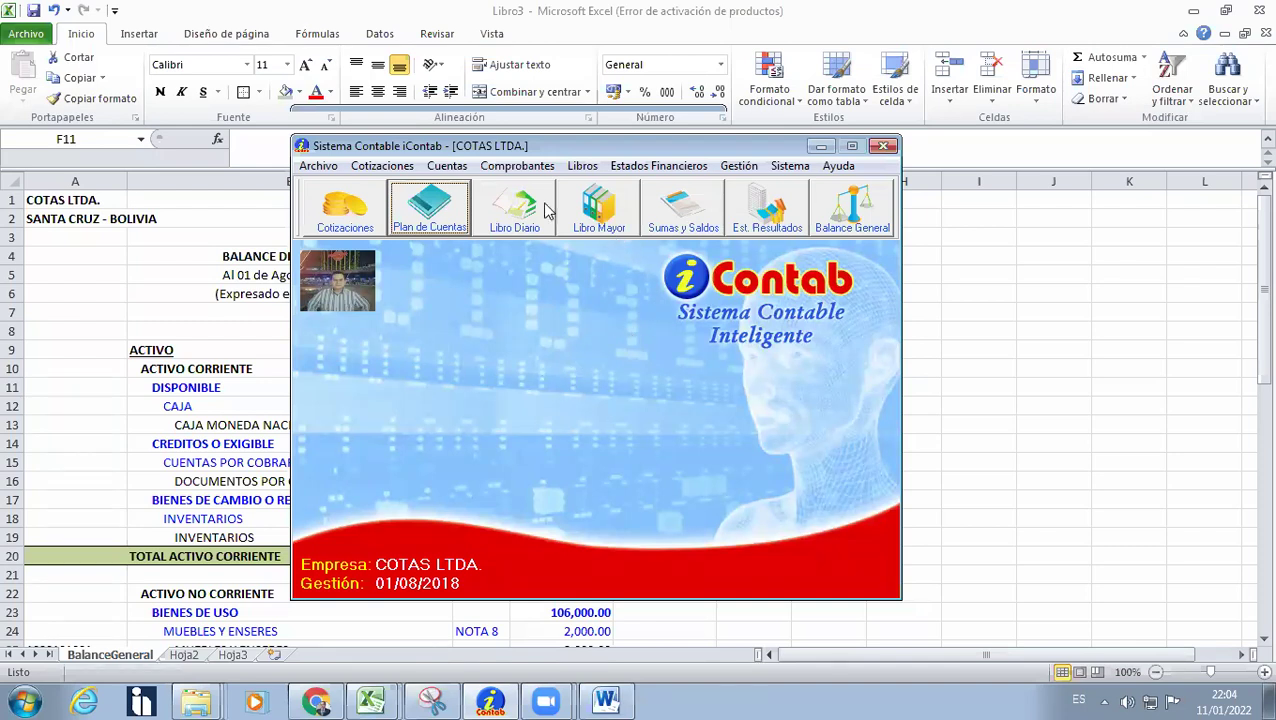
click(320, 168)
click(584, 168)
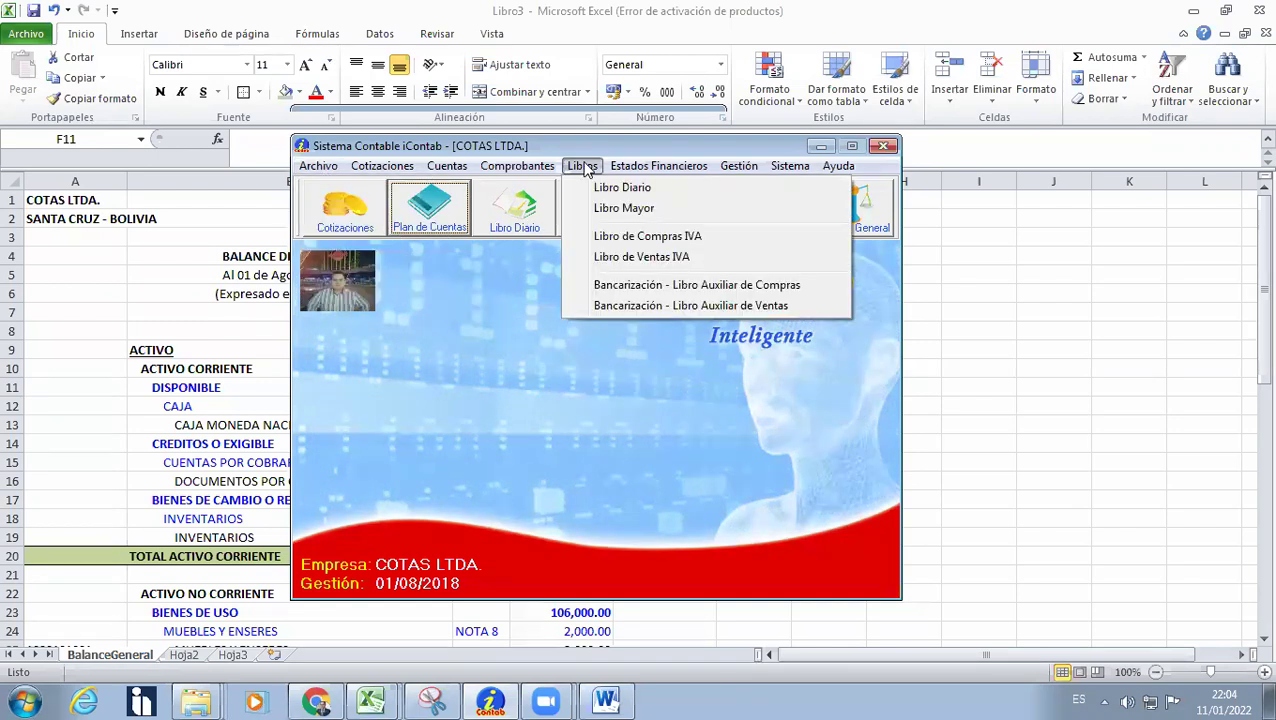
mouse_move(305, 167)
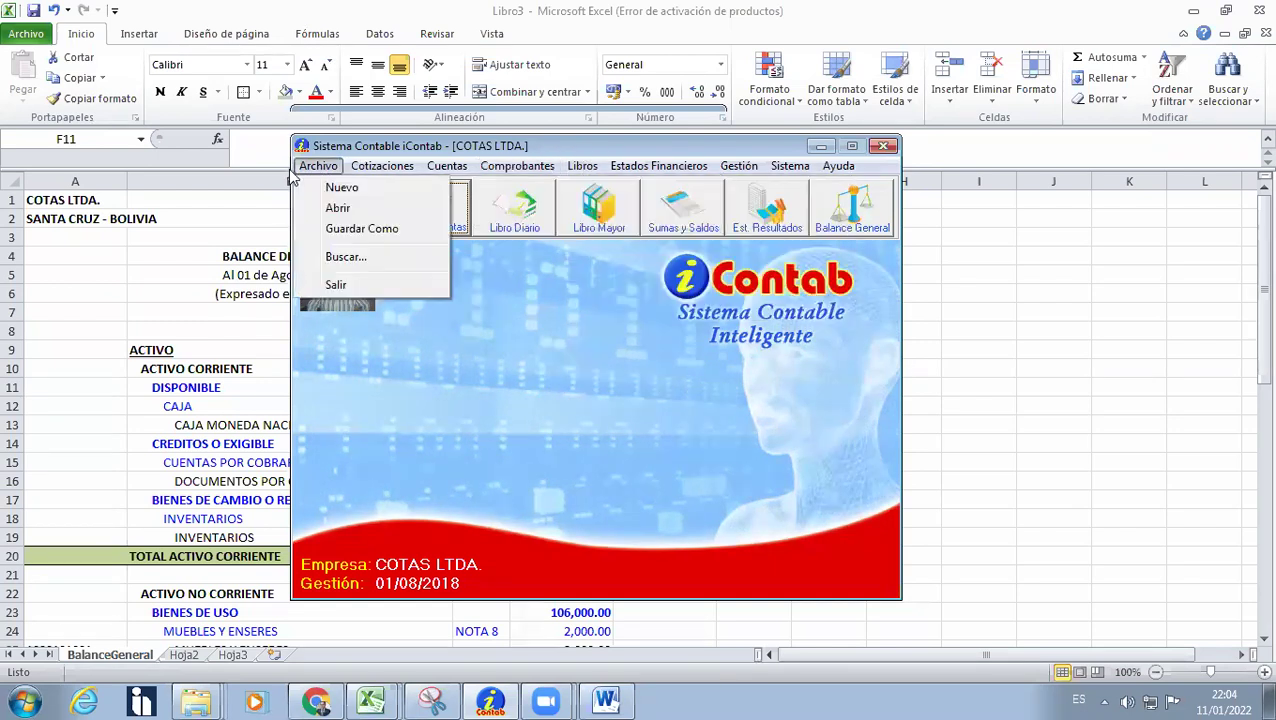
click(338, 285)
Close the Libro3 workbook without saving its changes.
click(828, 481)
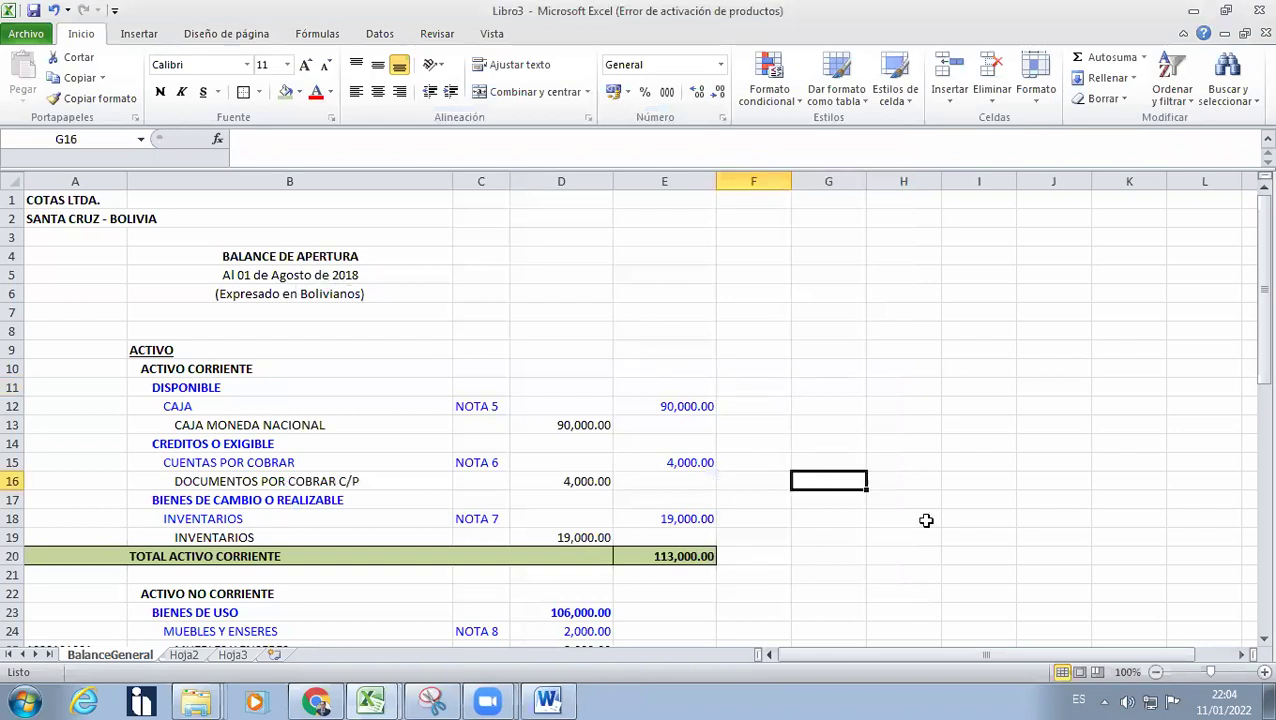
click(1265, 33)
click(636, 371)
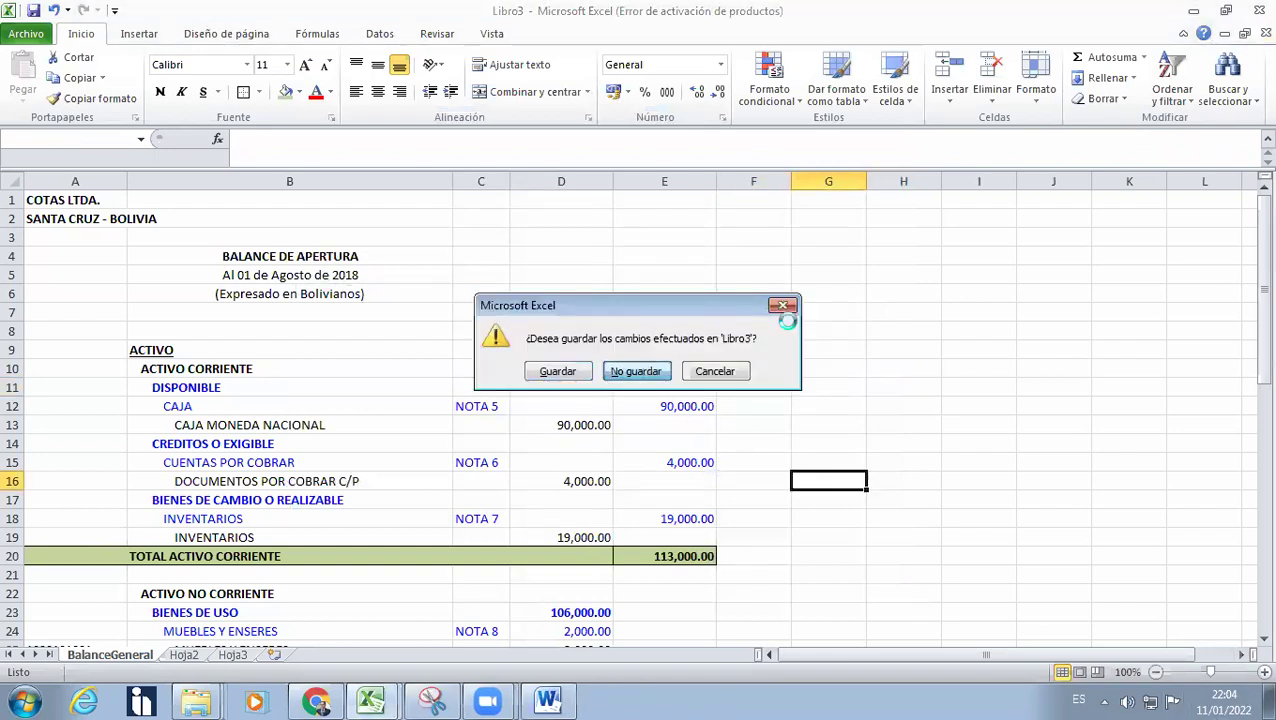
Show the desktop, start Sistema Contable iContab 8.0 and log in as user ICONTAB.
click(1268, 700)
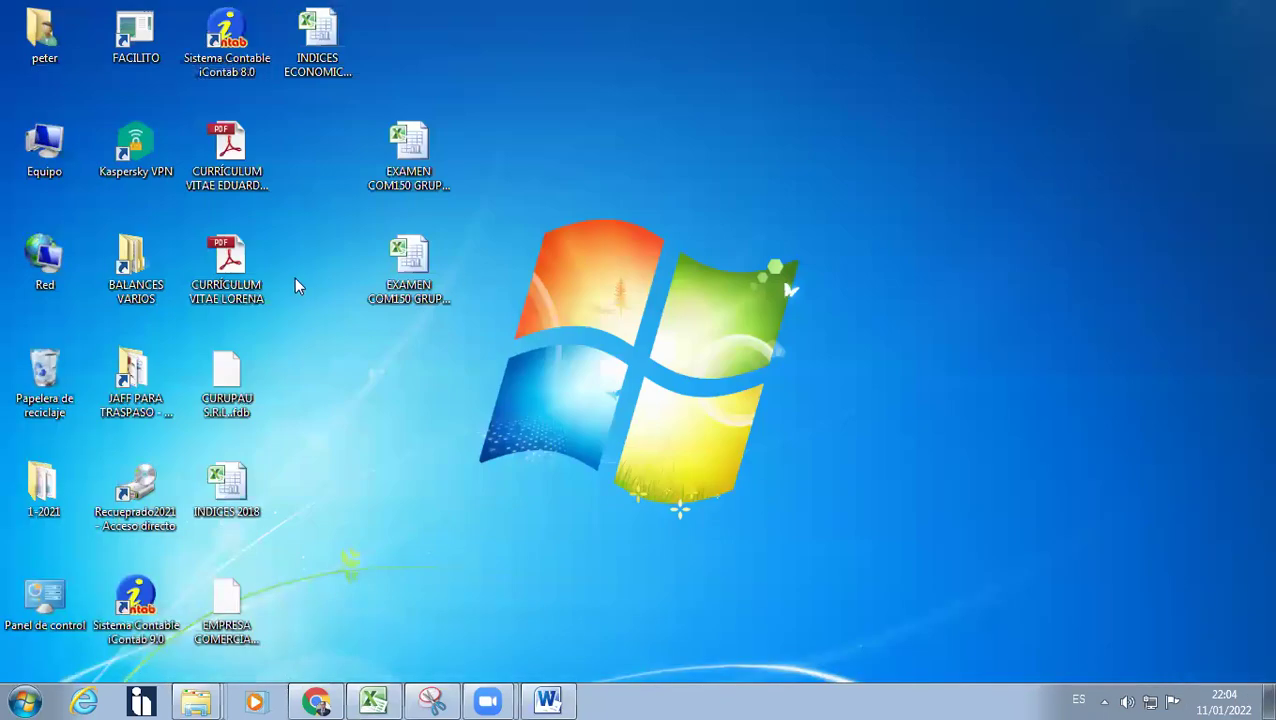
double_click(218, 40)
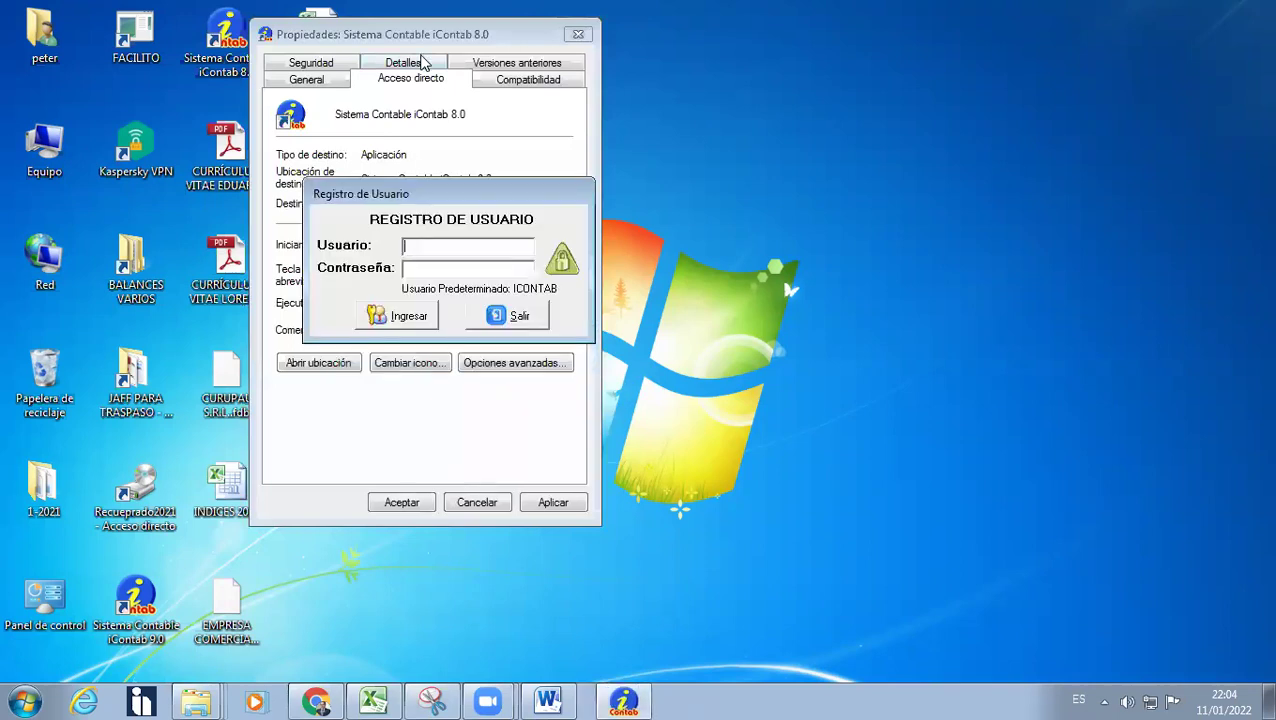
text(ICONTAB)
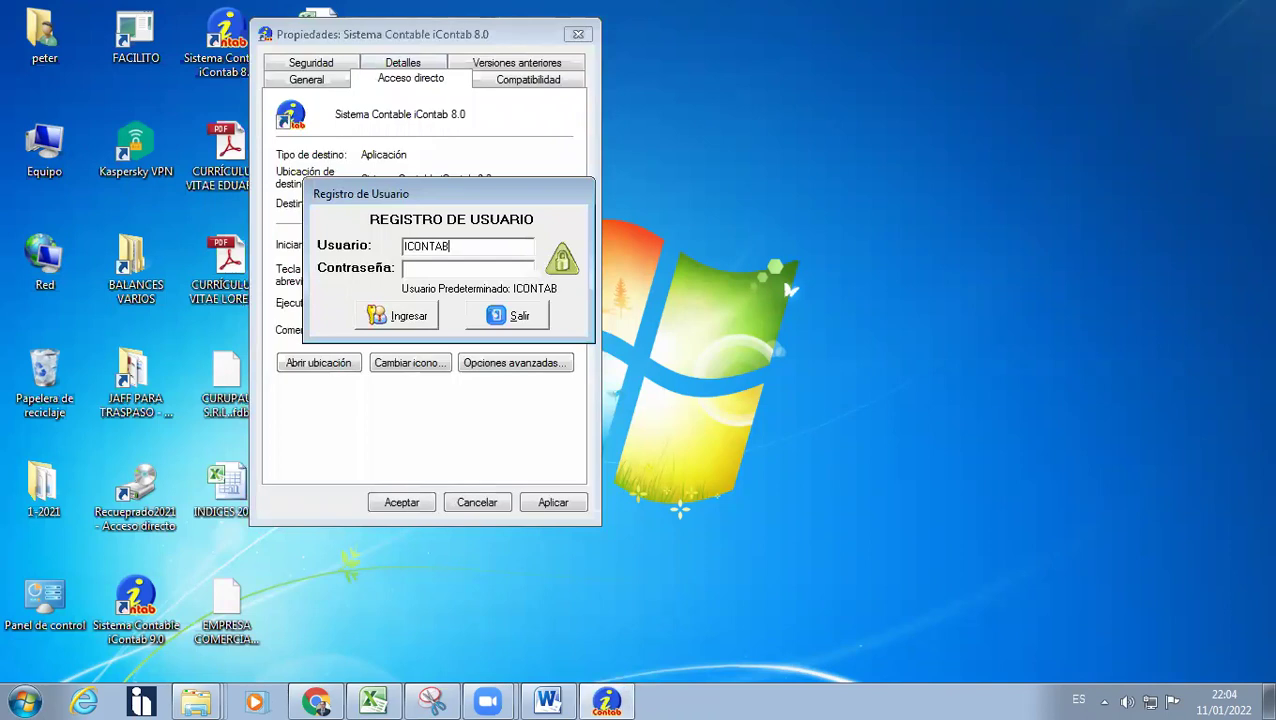
click(418, 314)
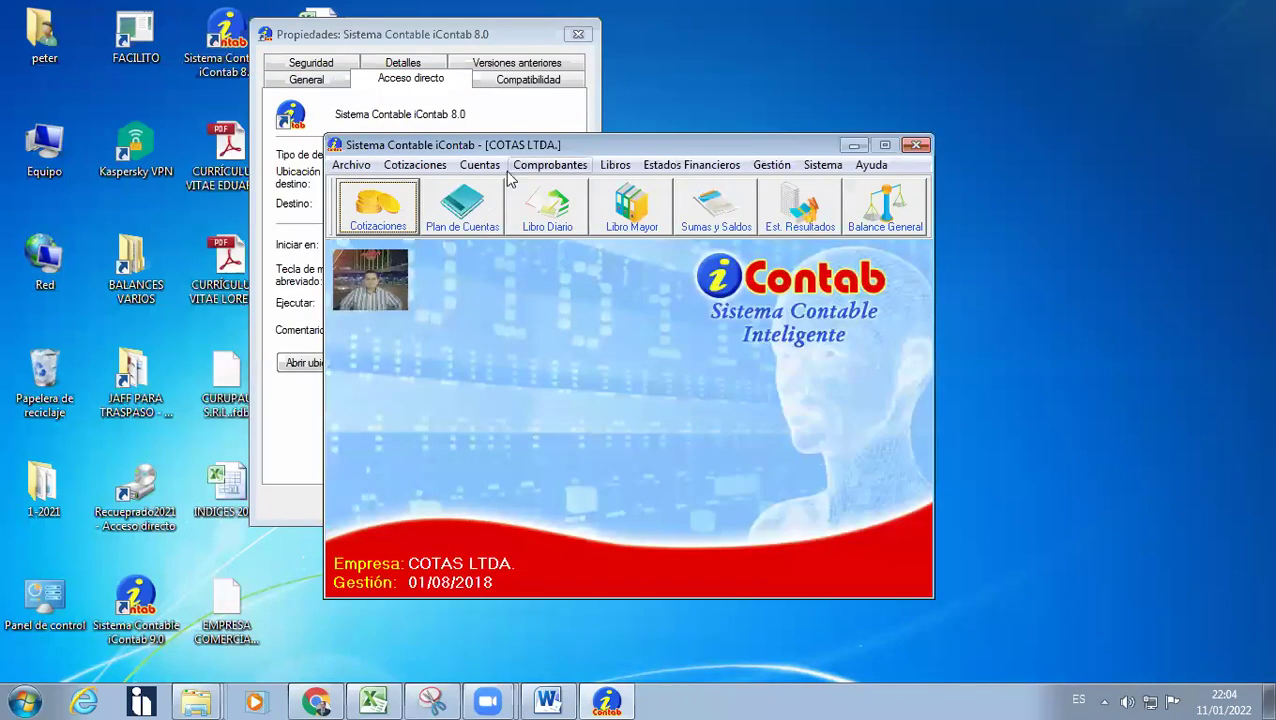
Open the Libro Diario from 01/08/2018 to 31/12/2018 for voucher type TODOS.
click(547, 167)
mouse_move(615, 170)
click(654, 187)
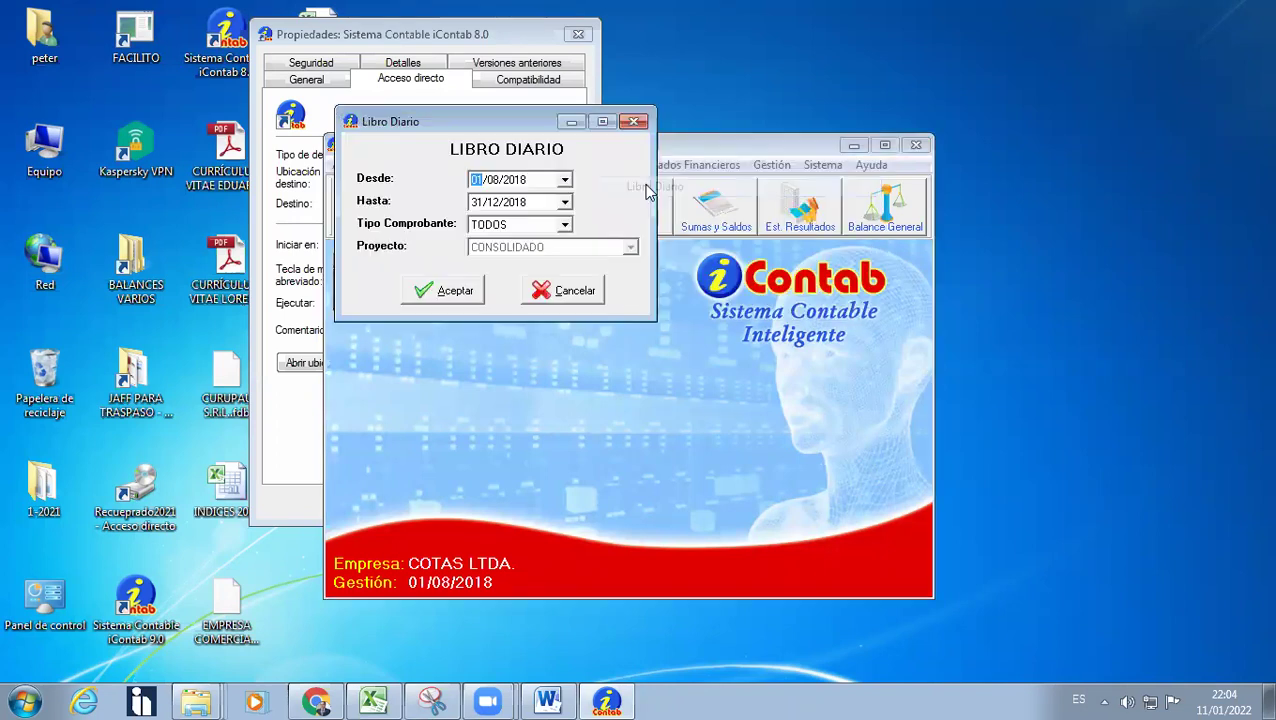
click(443, 290)
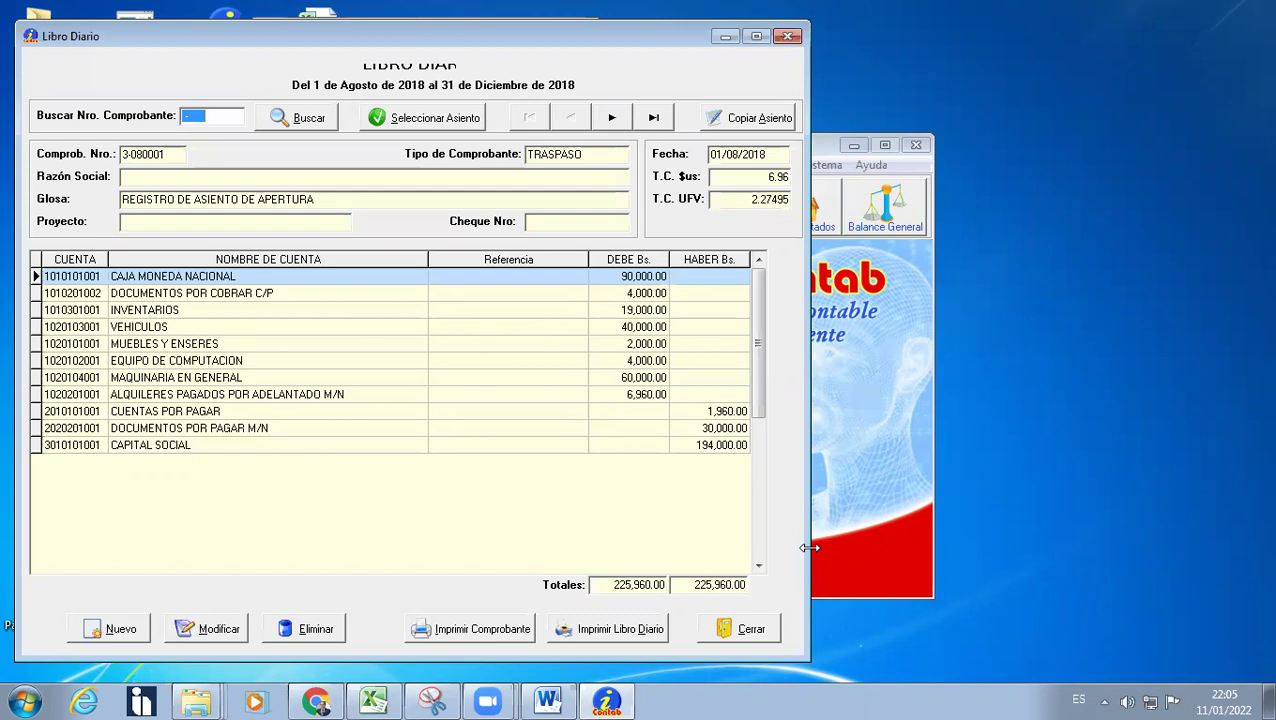
Close the Libro Diario window.
click(752, 628)
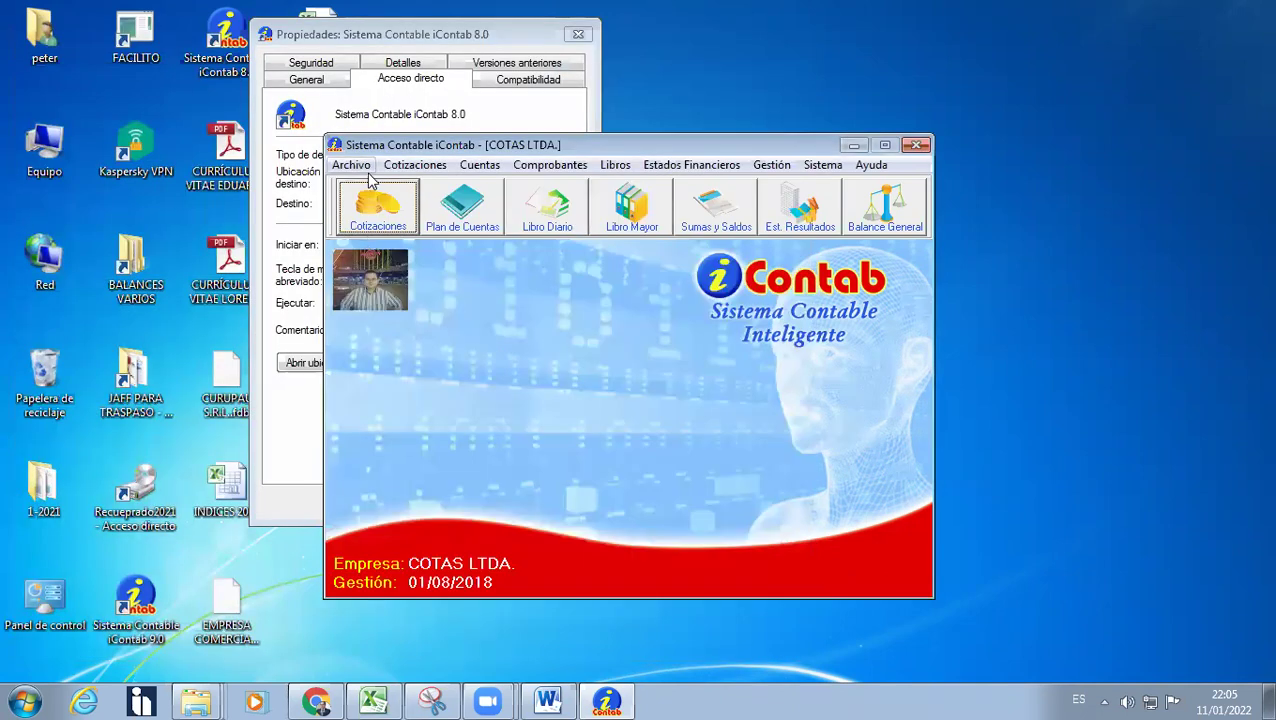
click(355, 165)
click(378, 190)
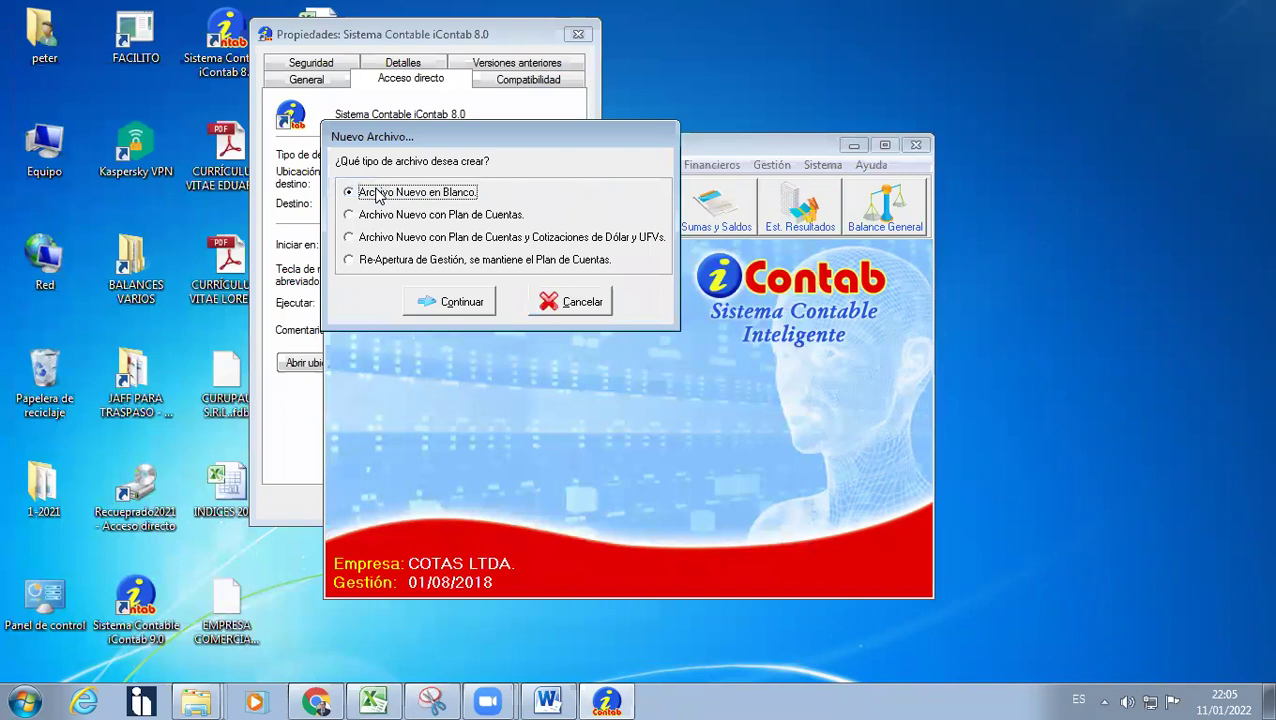
click(581, 301)
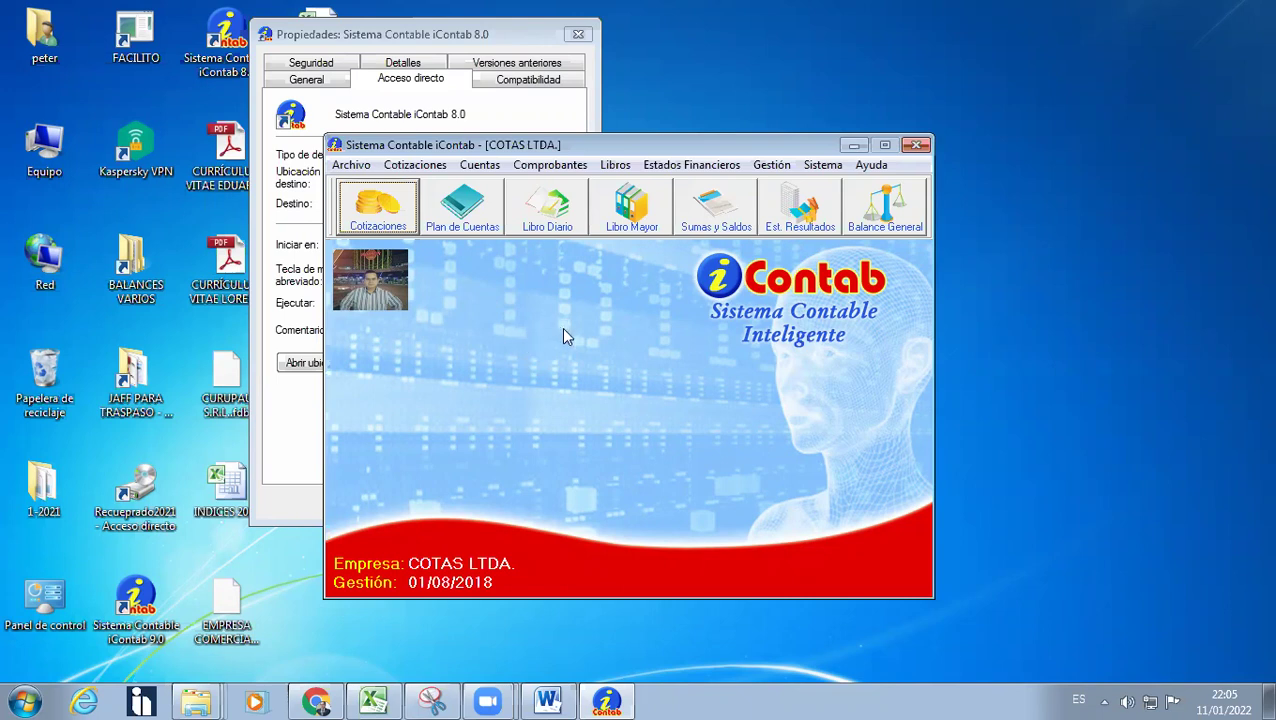
Open a new voucher registration form and set its voucher type to TRASPASO.
click(552, 167)
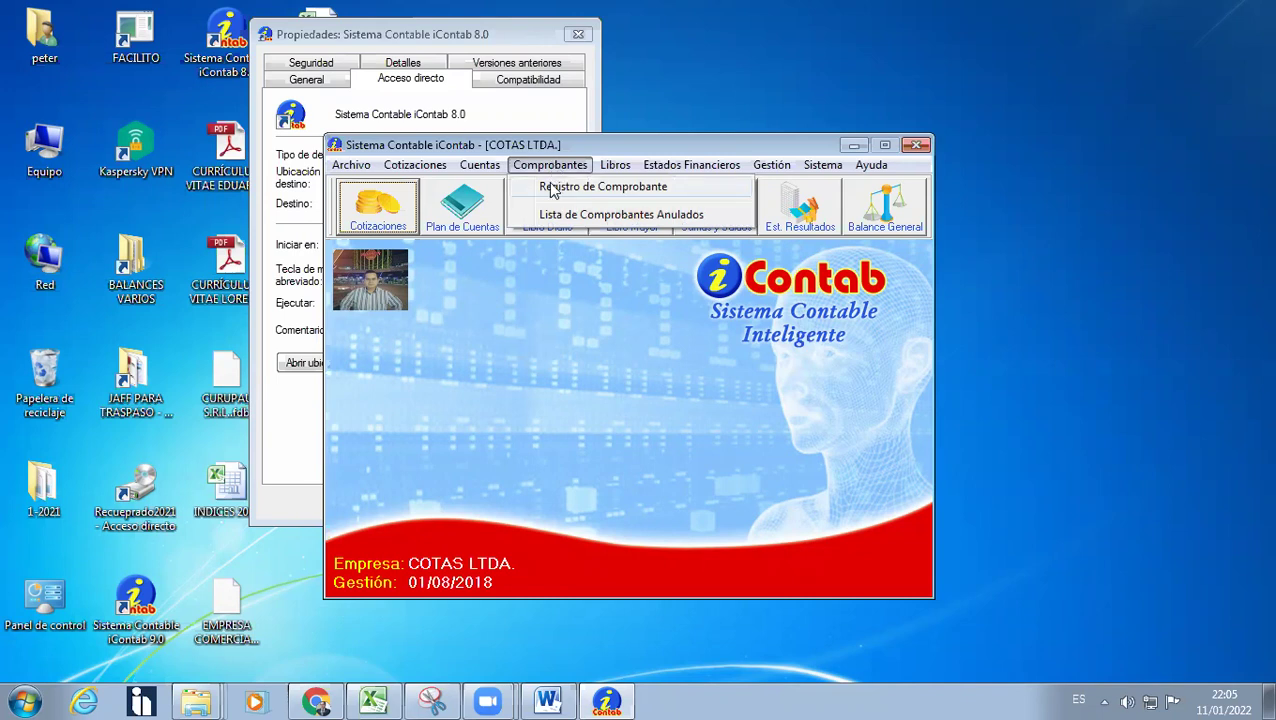
click(553, 189)
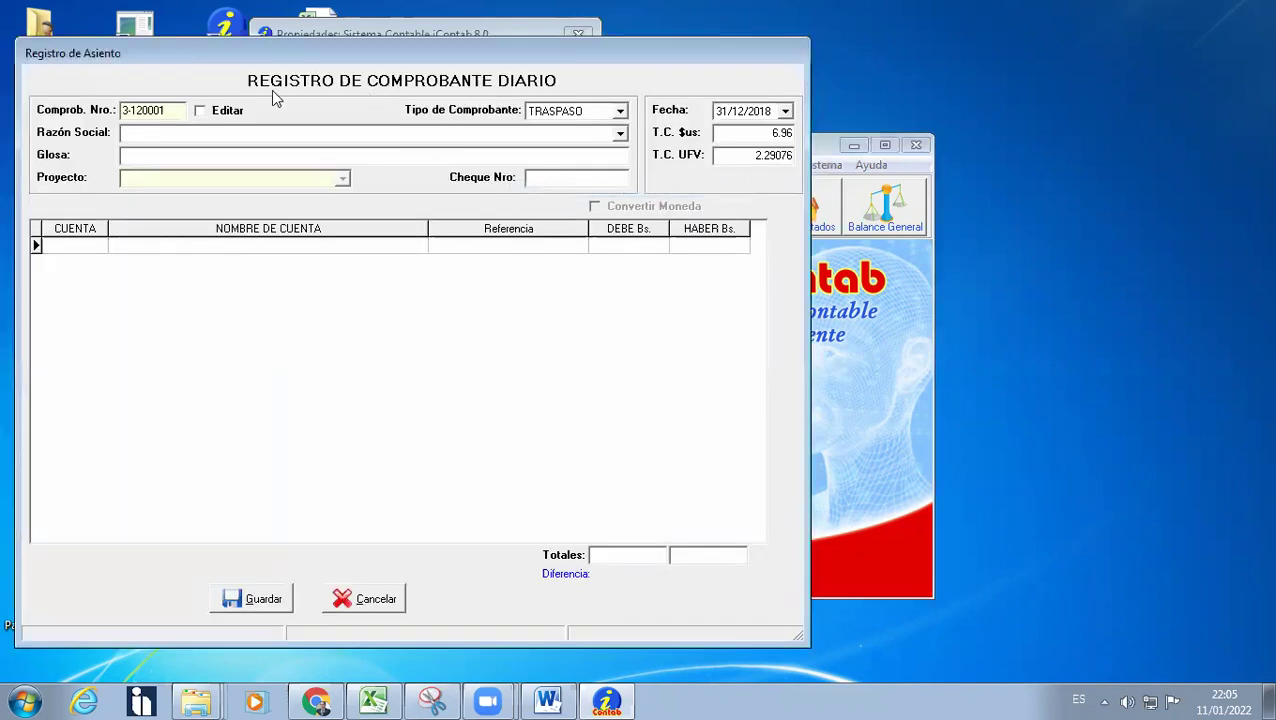
drag(70, 58, 185, 97)
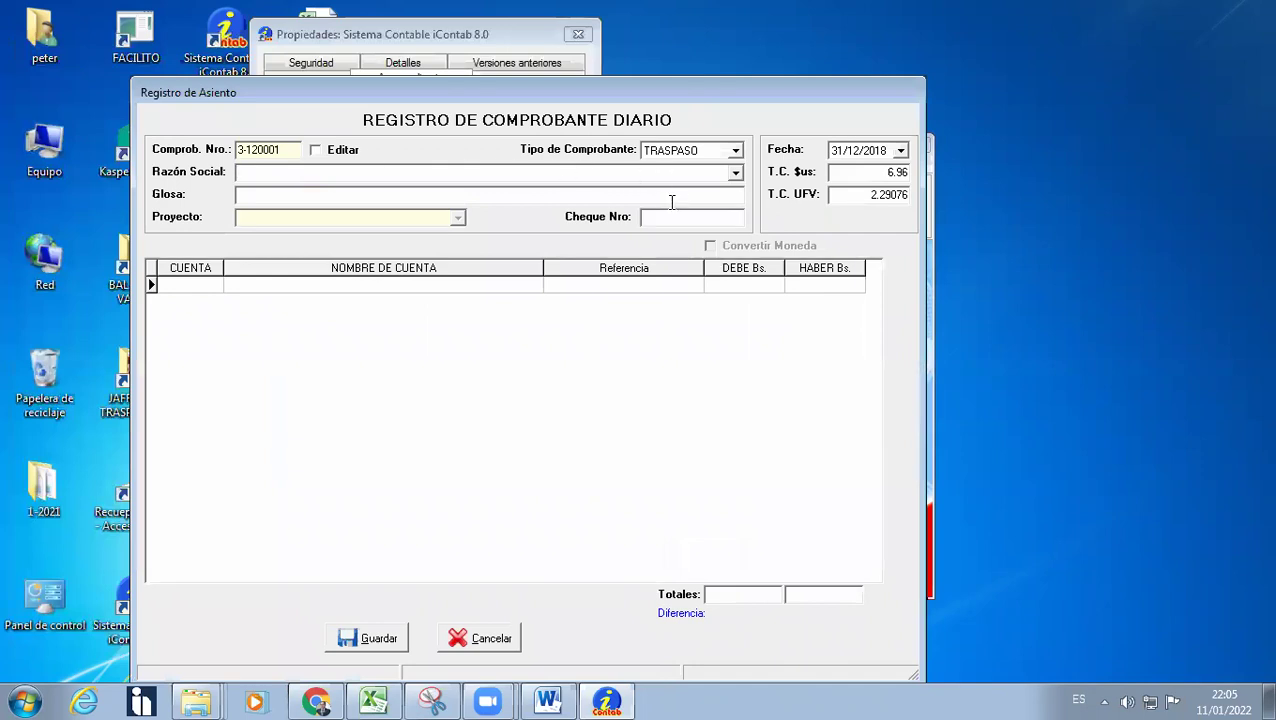
click(733, 152)
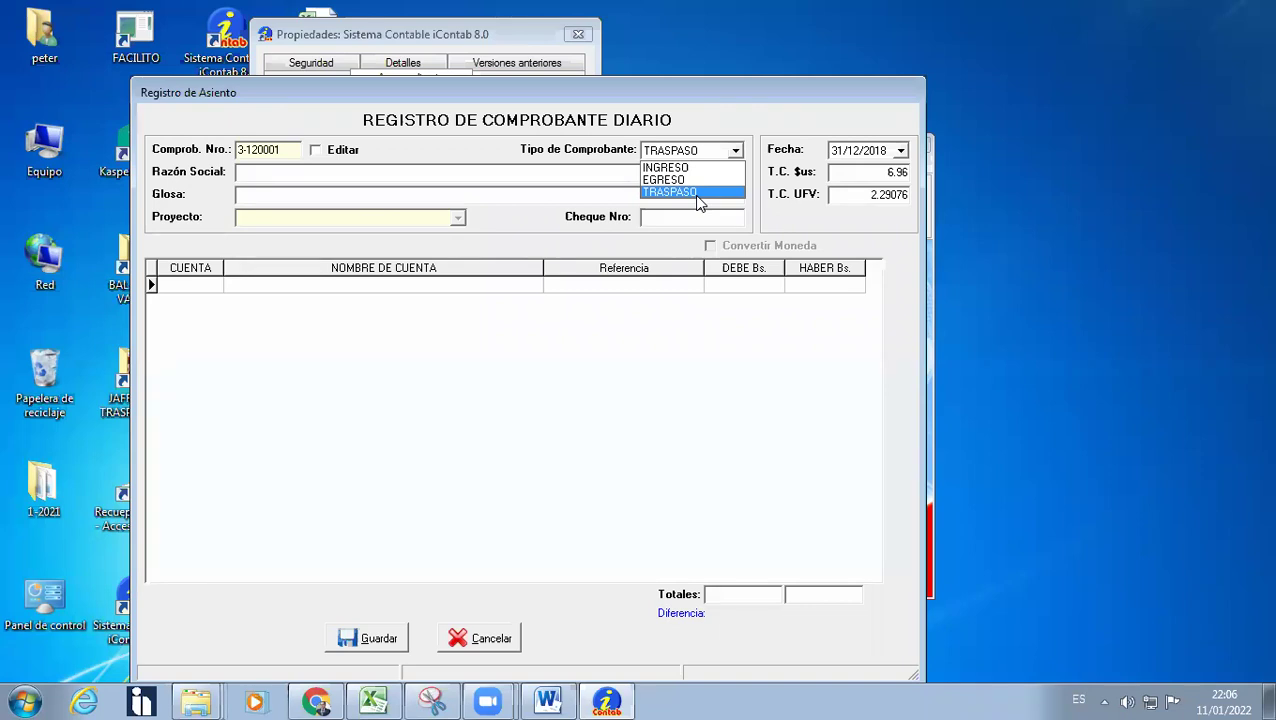
click(698, 193)
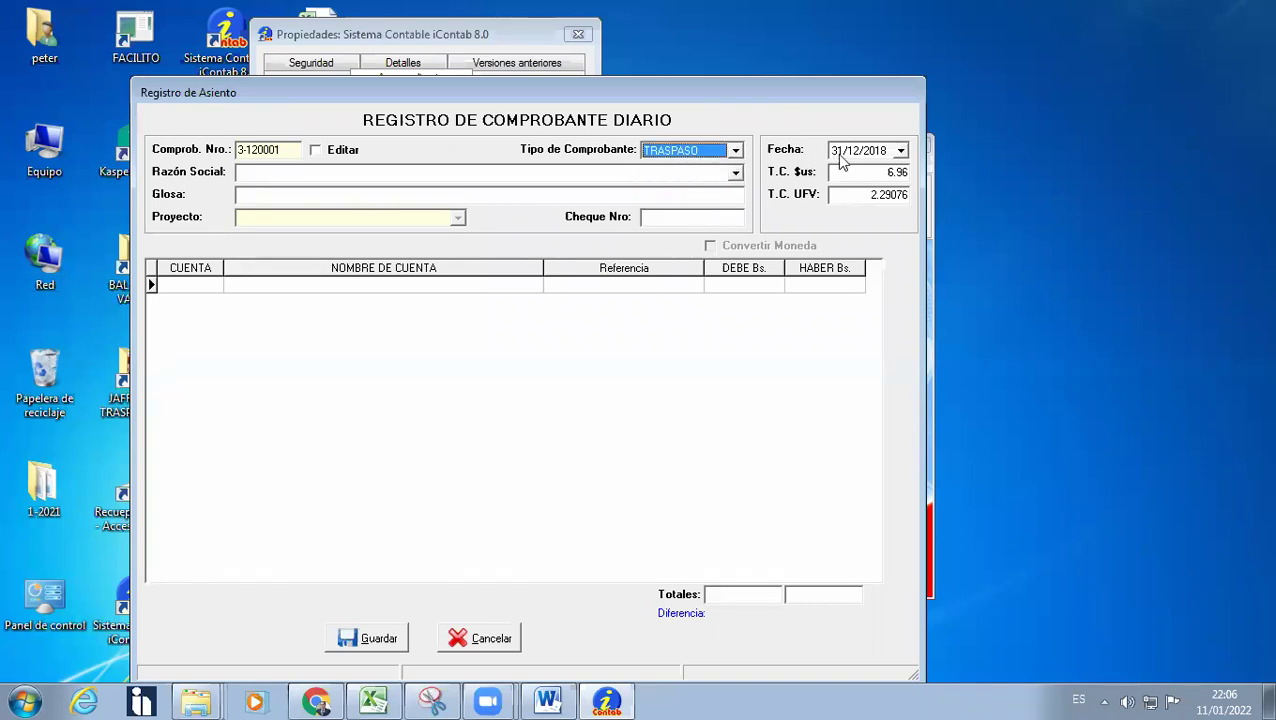
Set the new voucher's date to 02/08/2018.
click(900, 151)
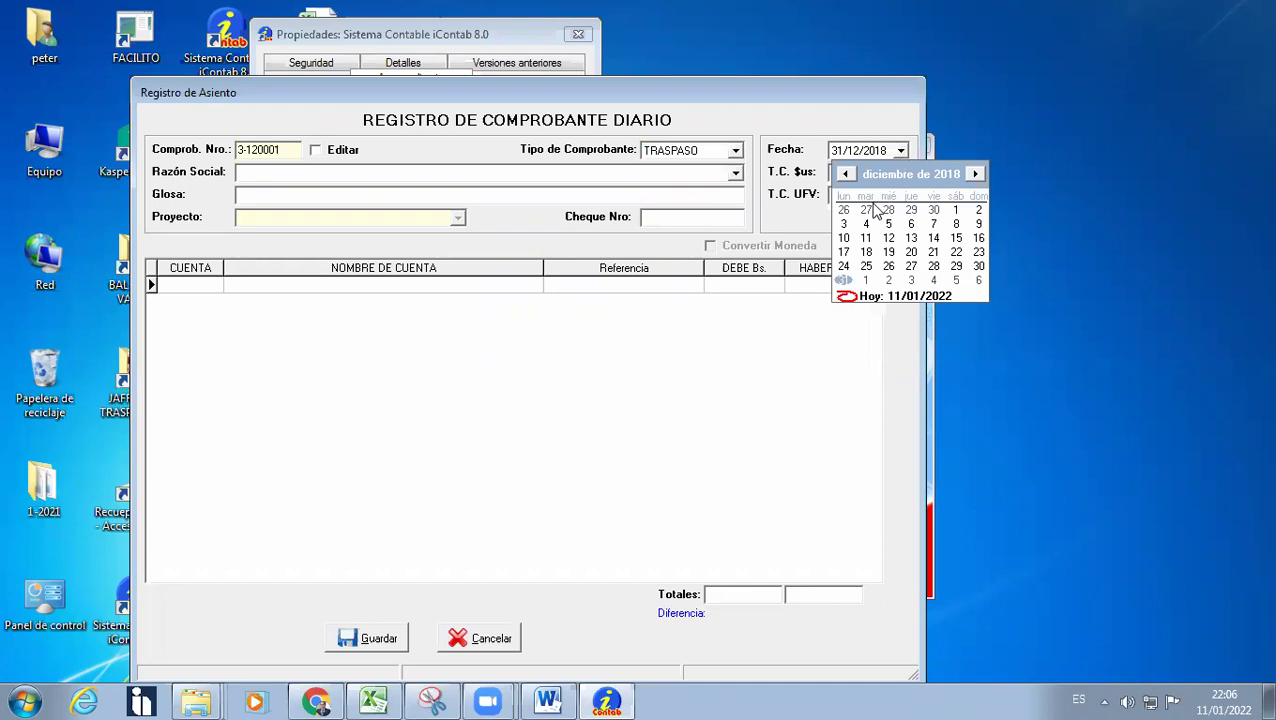
click(875, 176)
click(912, 331)
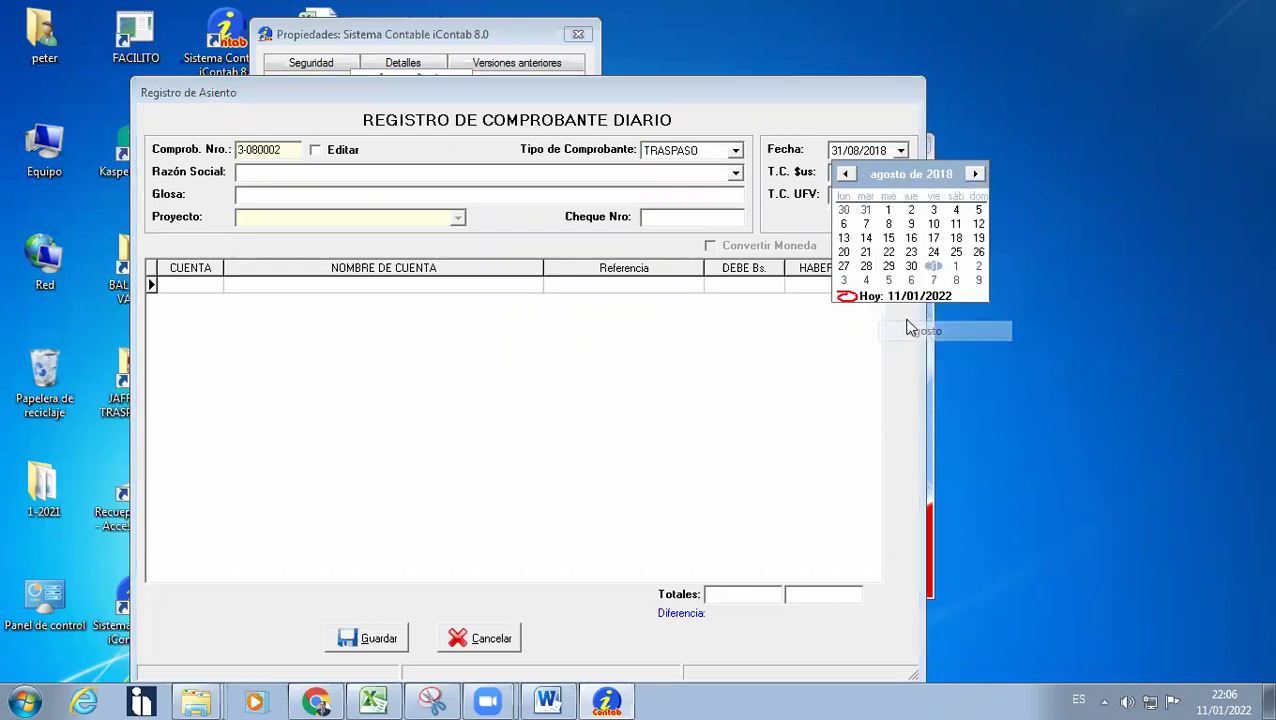
click(912, 211)
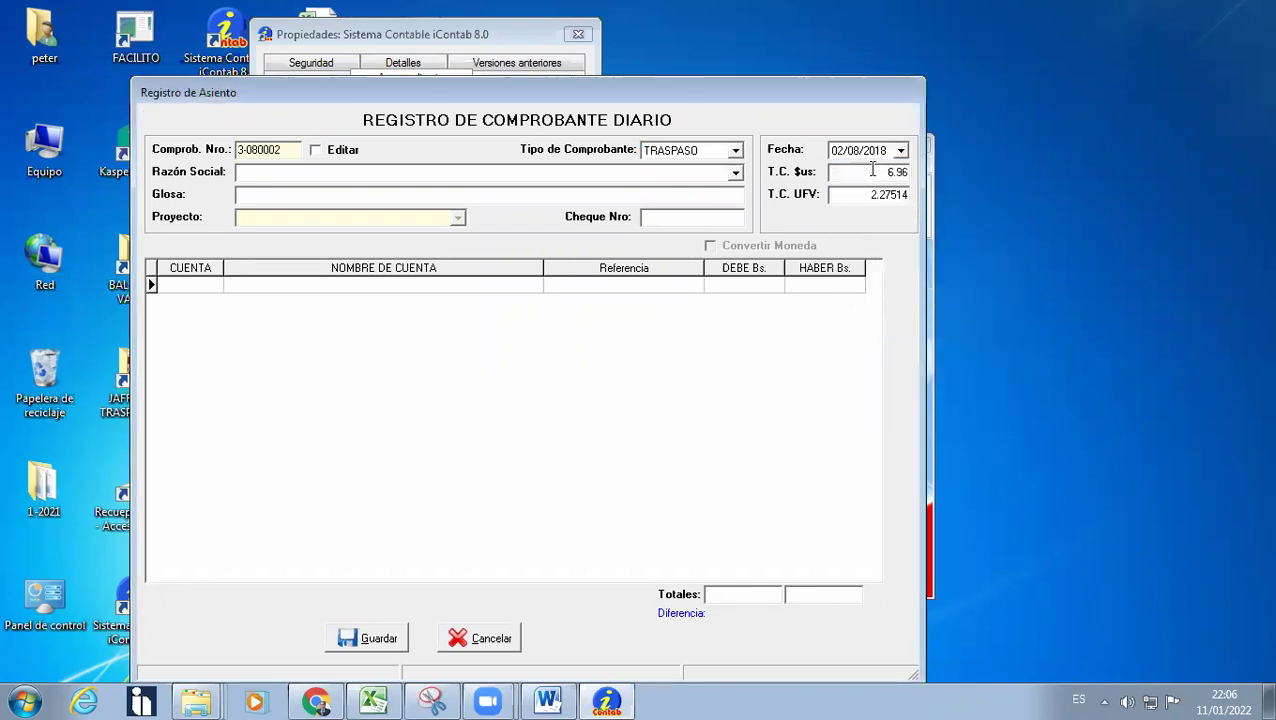
Enter BANCO CENTRAL DE BOLIVIA as the Razón Social and APERTURA DE CUENTA CORRIENTE as the Glosa.
click(362, 170)
text(BA)
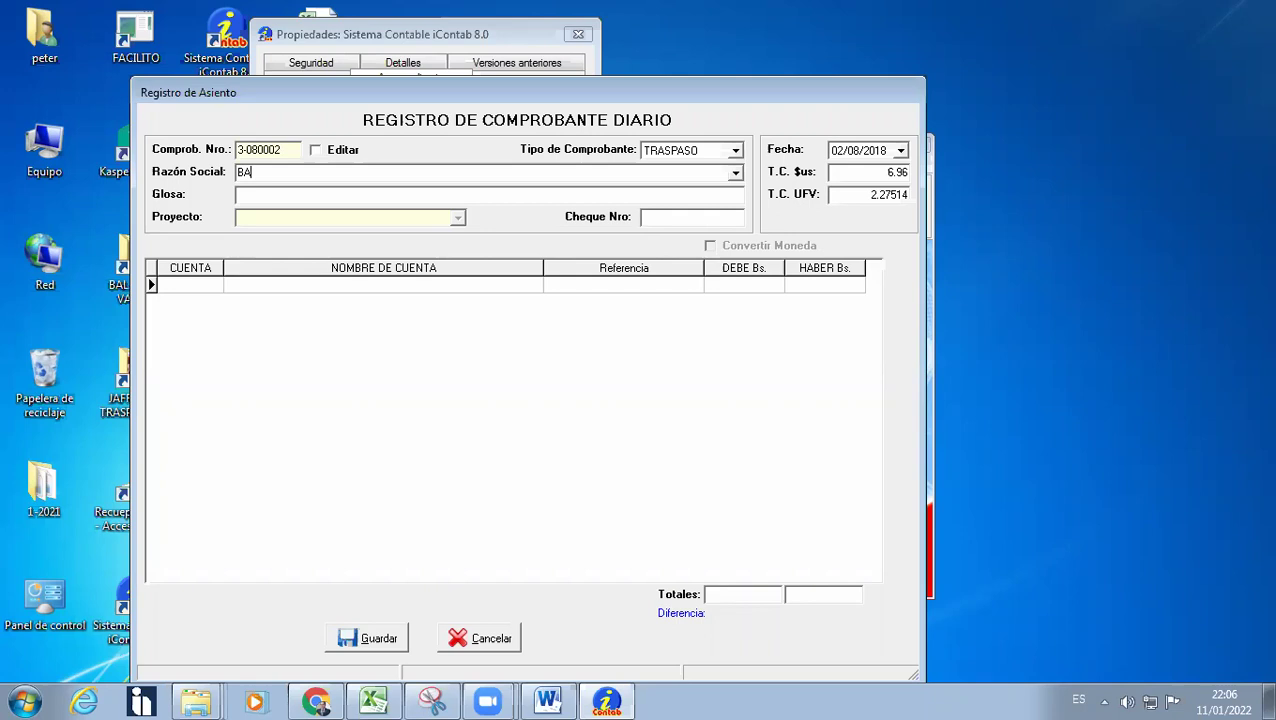
text(NCO CENTRAL DE BOLIVIA)
key(Return)
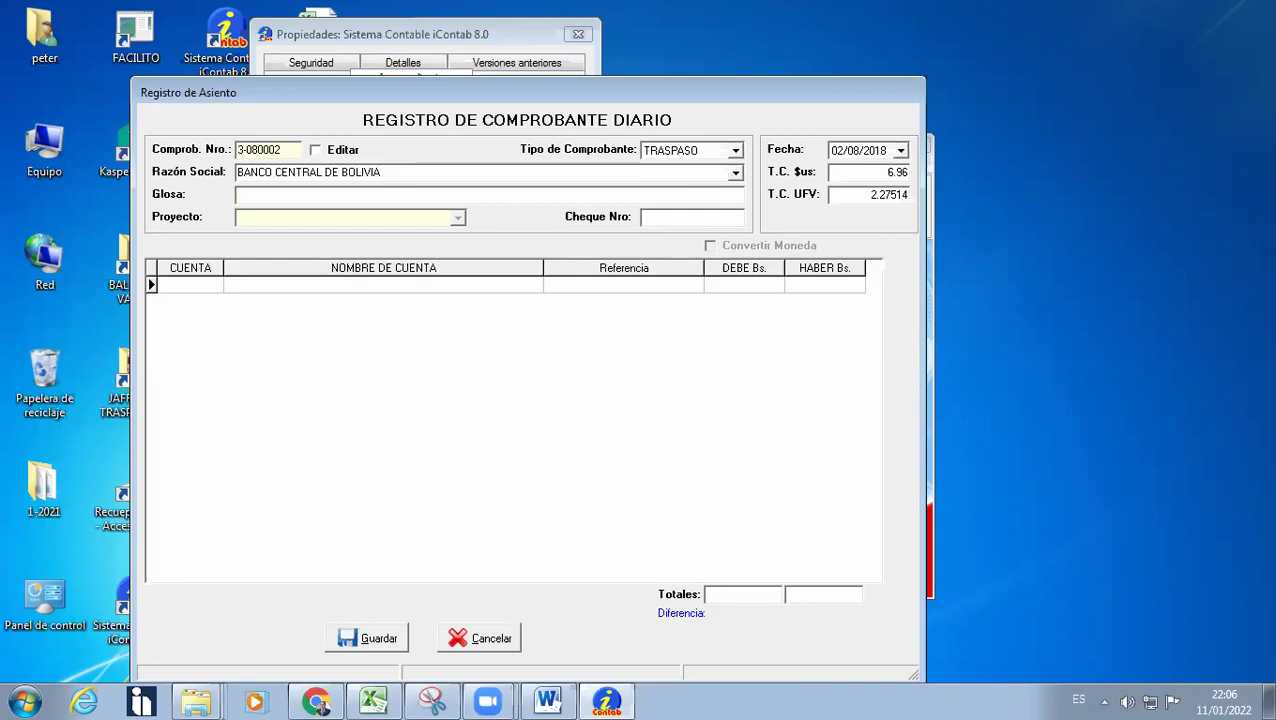
text(APERTURA DE CUENTA CORIE)
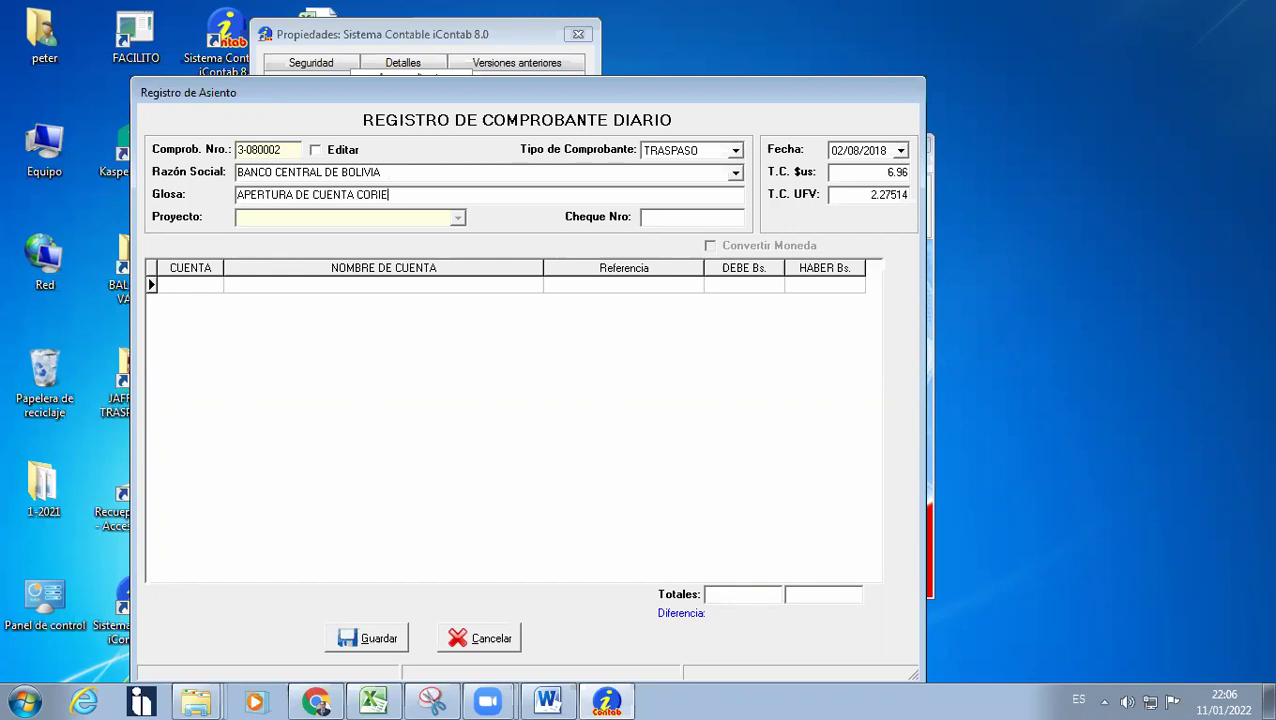
key(BackSpace)
text(RIENTE)
Assign the account BANCO CENTRAL M/N, found under Activo Corriente, Disponible, Bancos, to the voucher's first line.
click(361, 287)
right_click(362, 289)
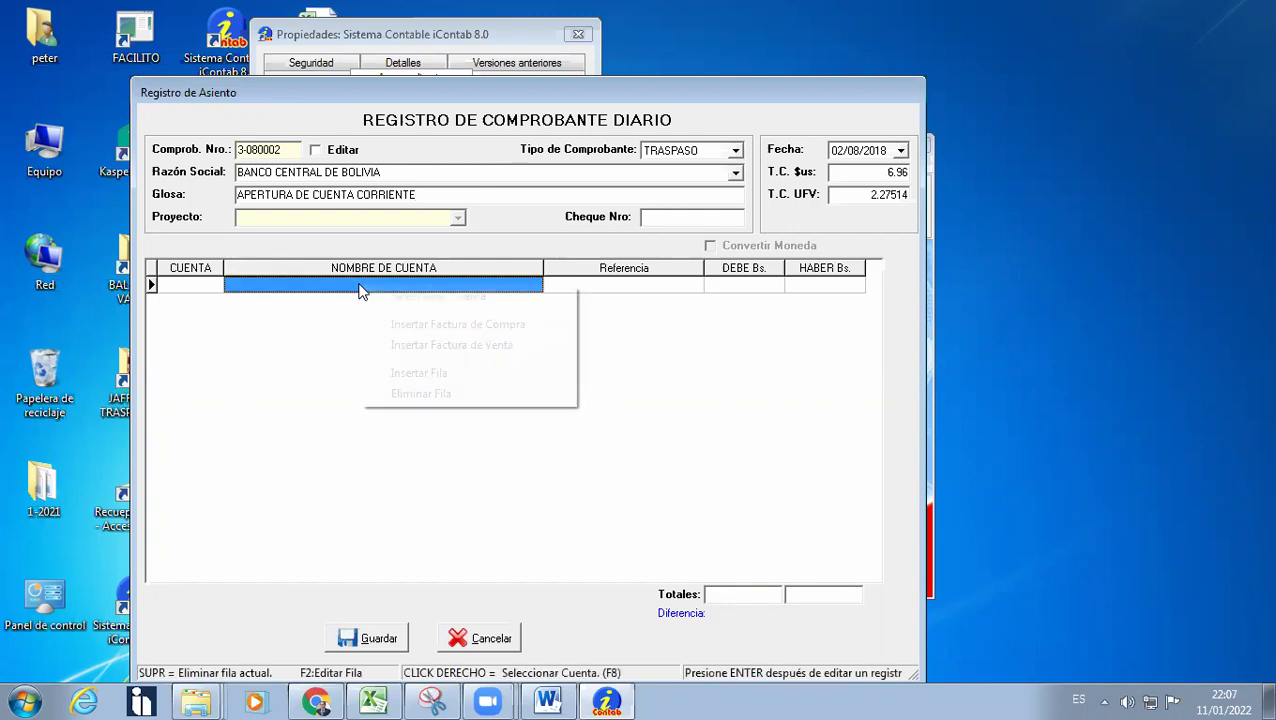
click(385, 295)
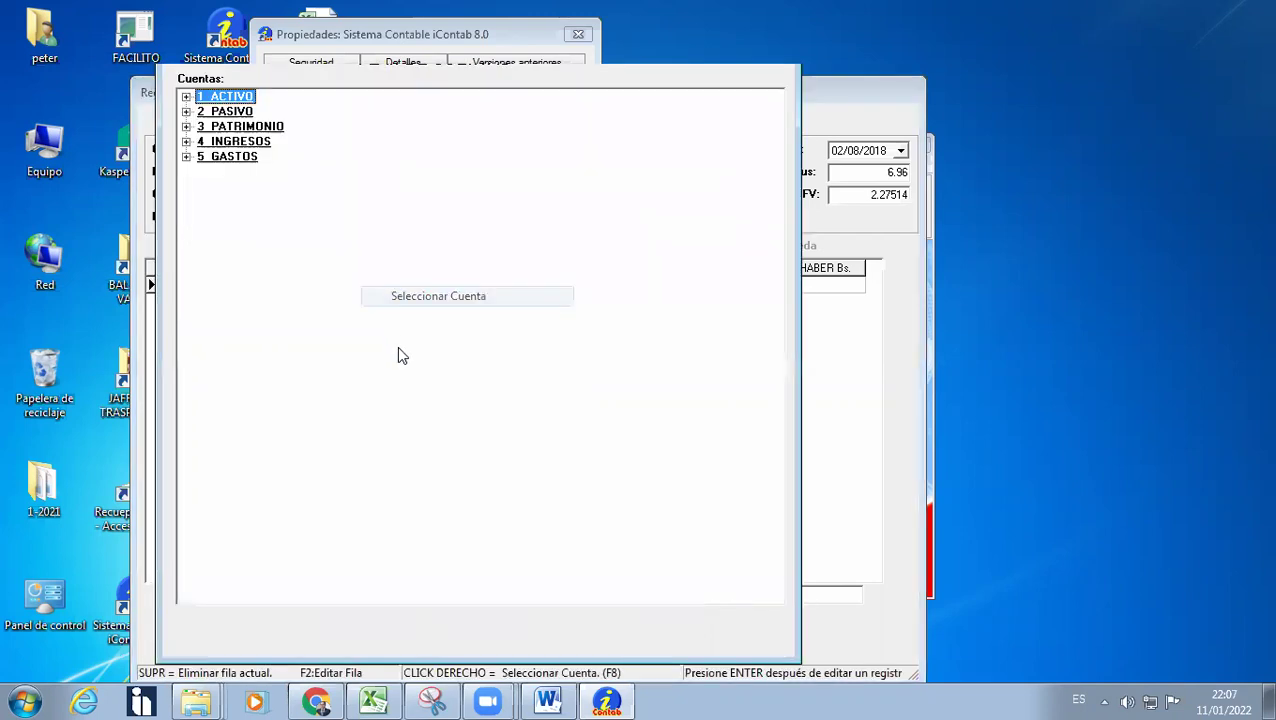
click(186, 96)
click(204, 111)
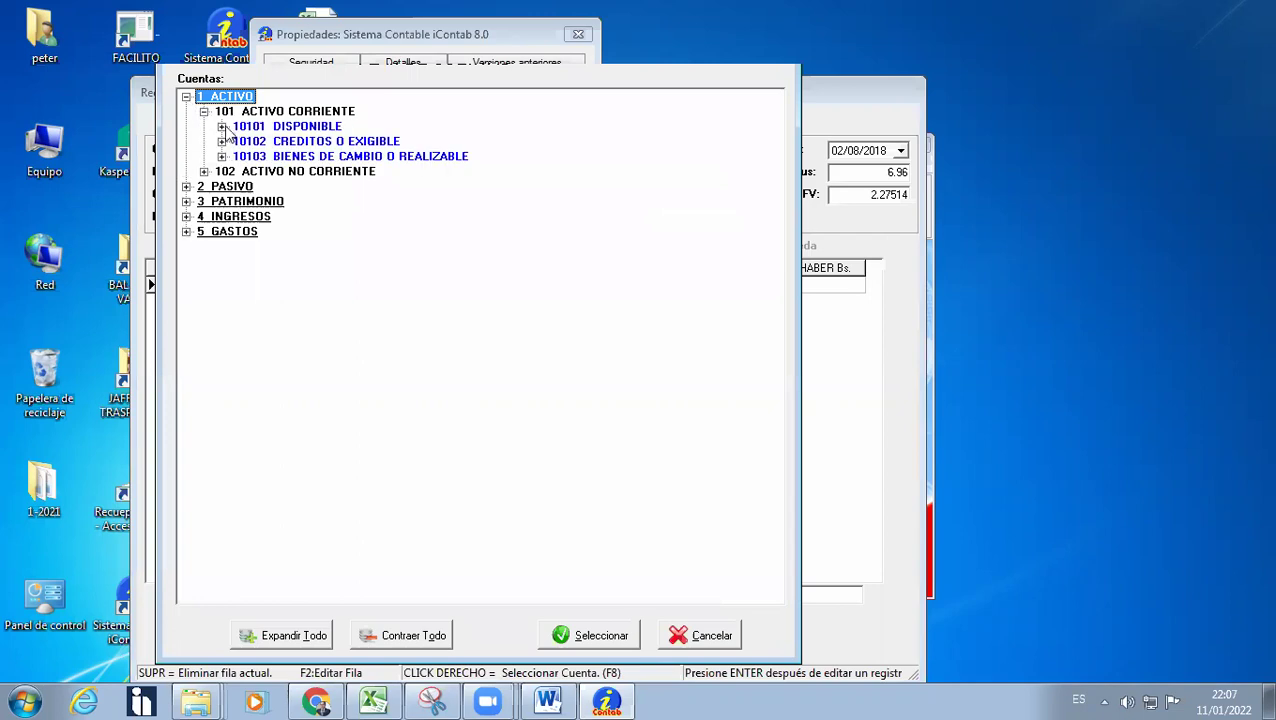
click(222, 127)
click(240, 157)
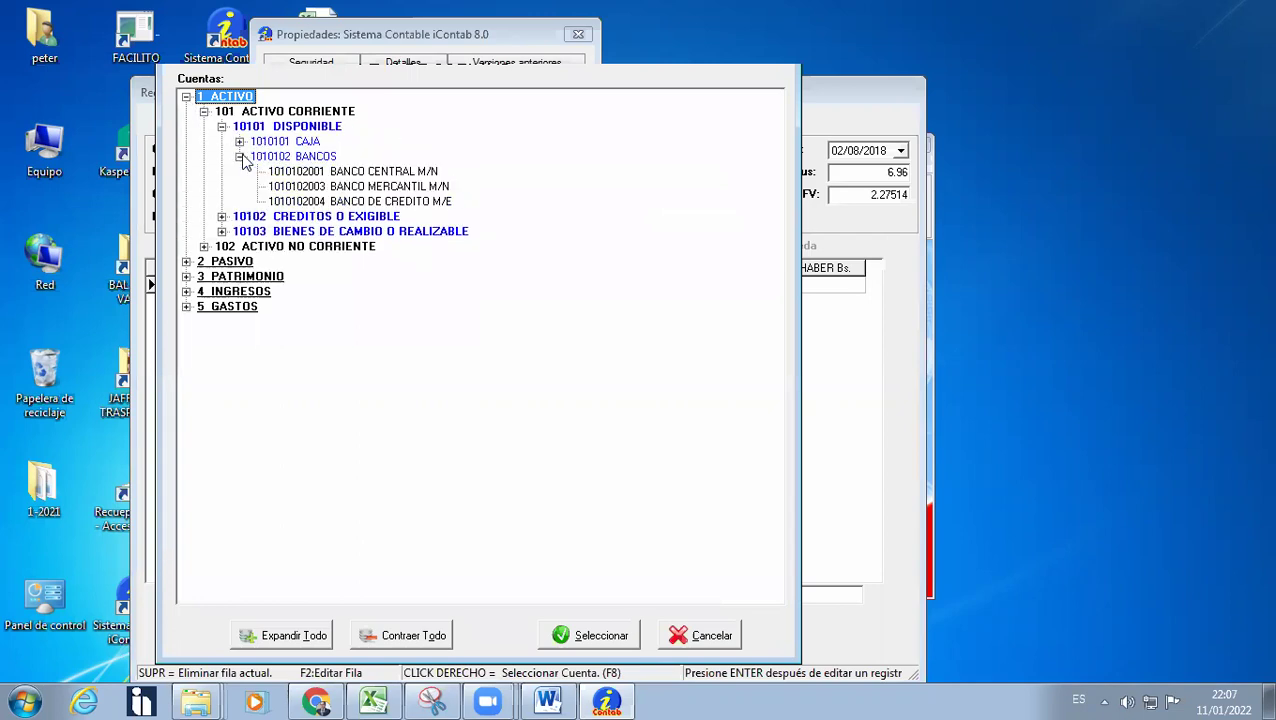
click(240, 142)
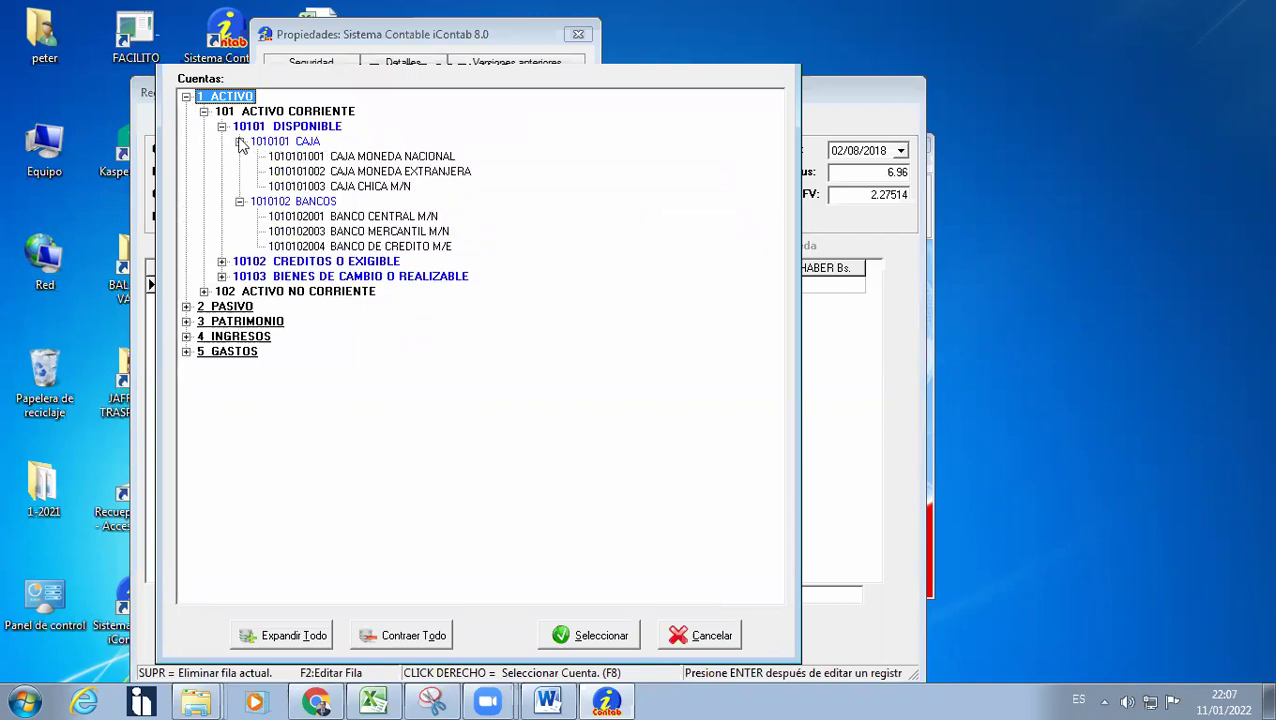
click(338, 218)
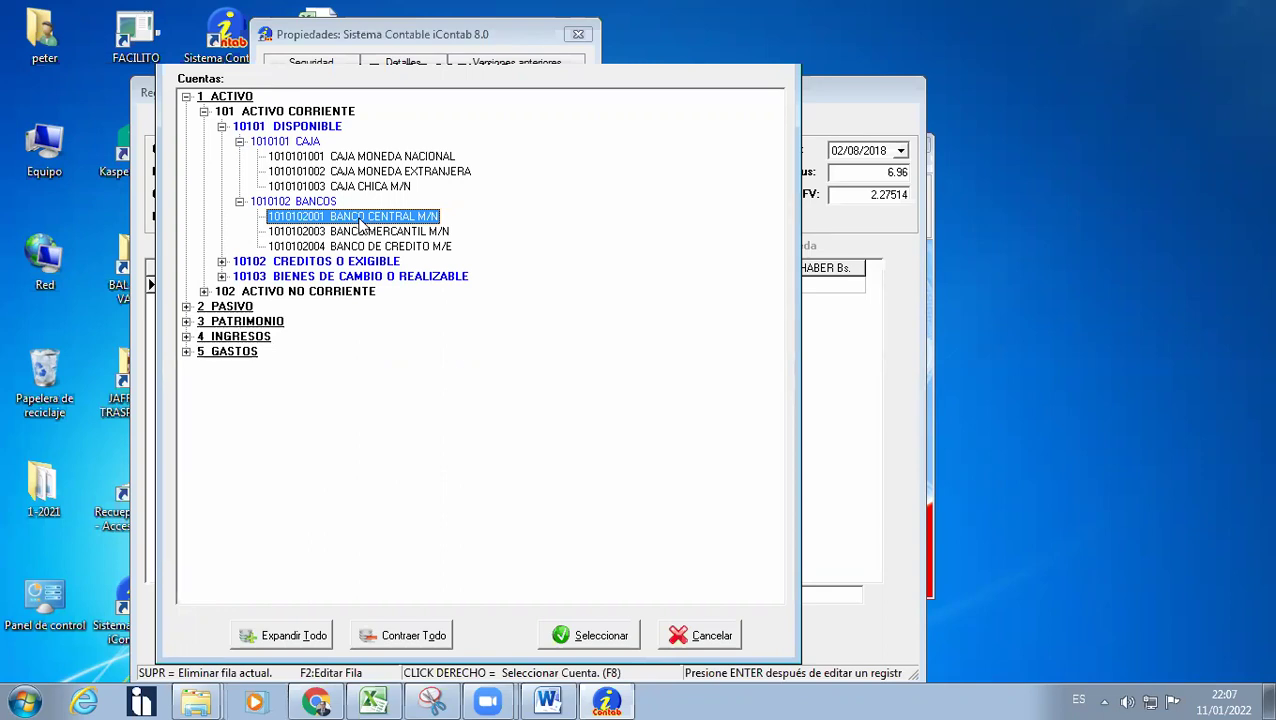
click(588, 636)
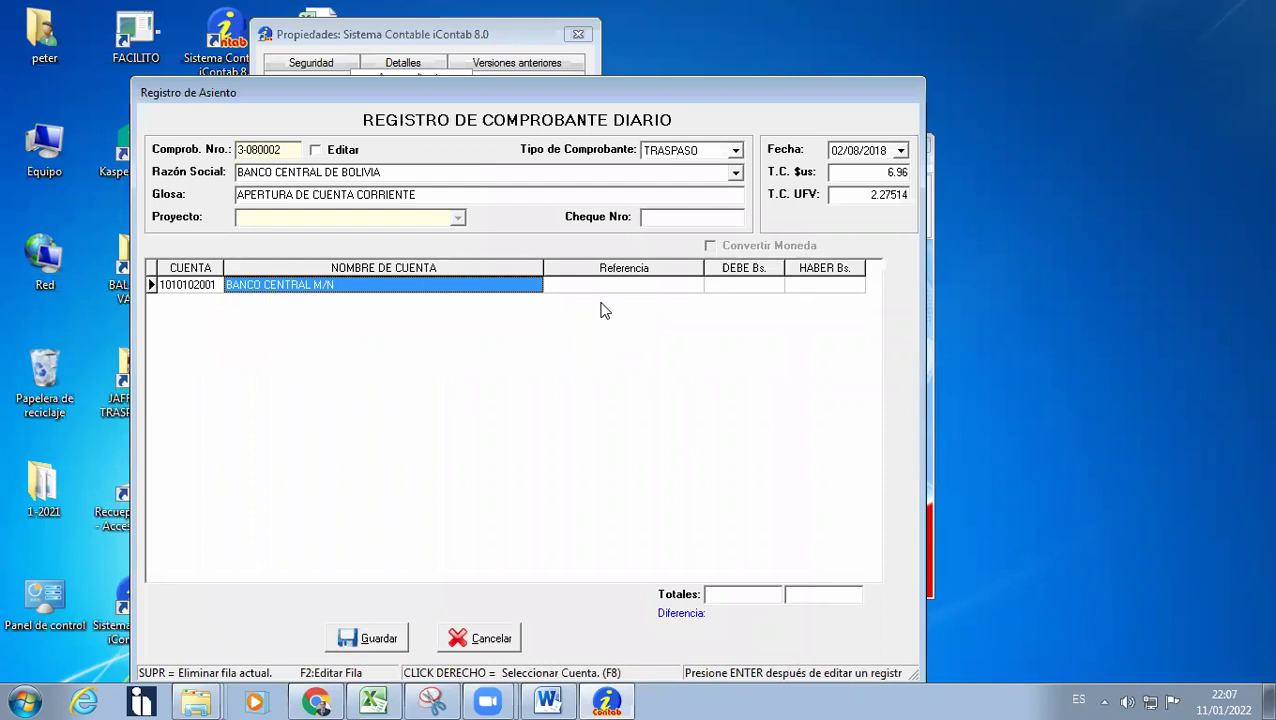
Enter a debit of 80000 Bs. for the BANCO CENTRAL M/N line.
key(Return)
key(Return)
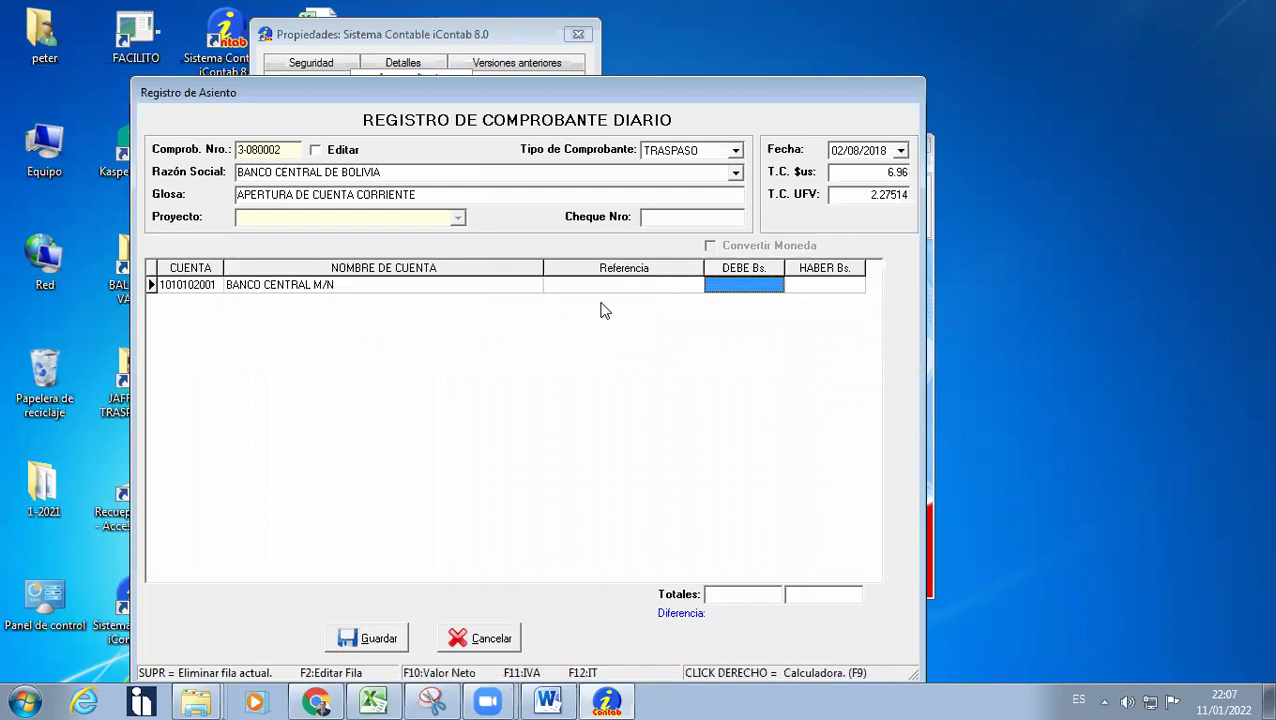
text(80000)
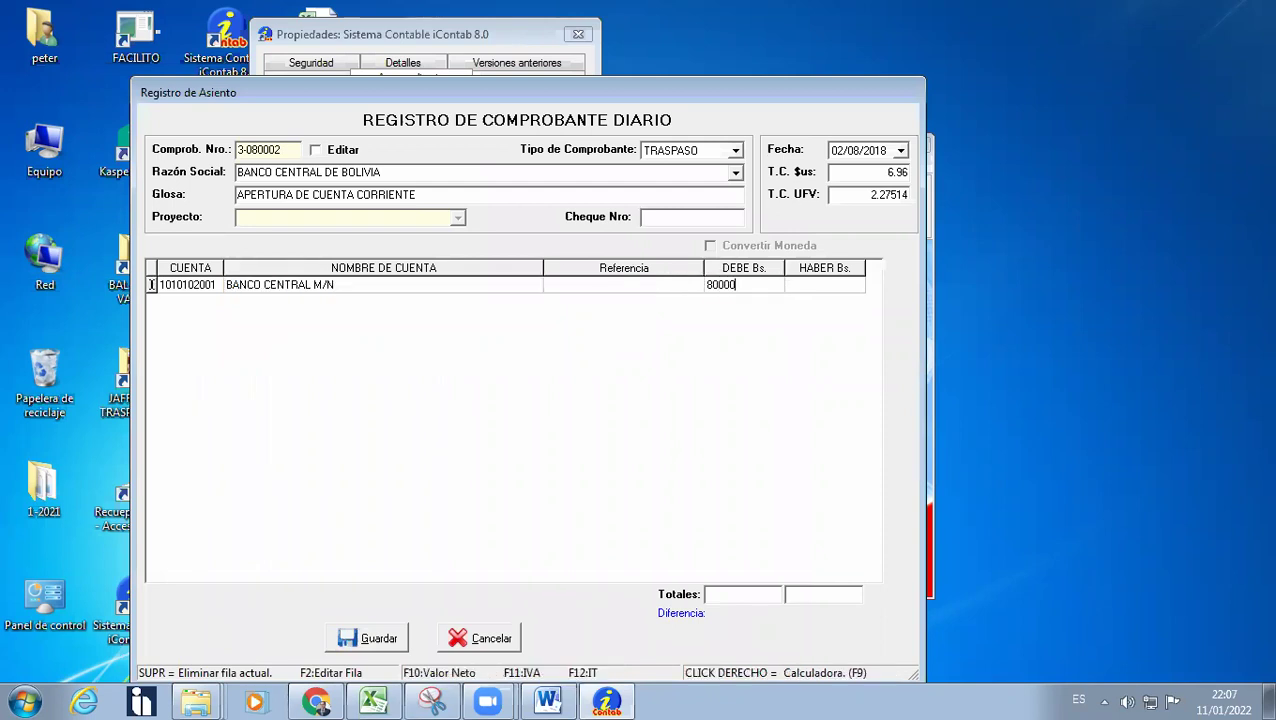
key(Return)
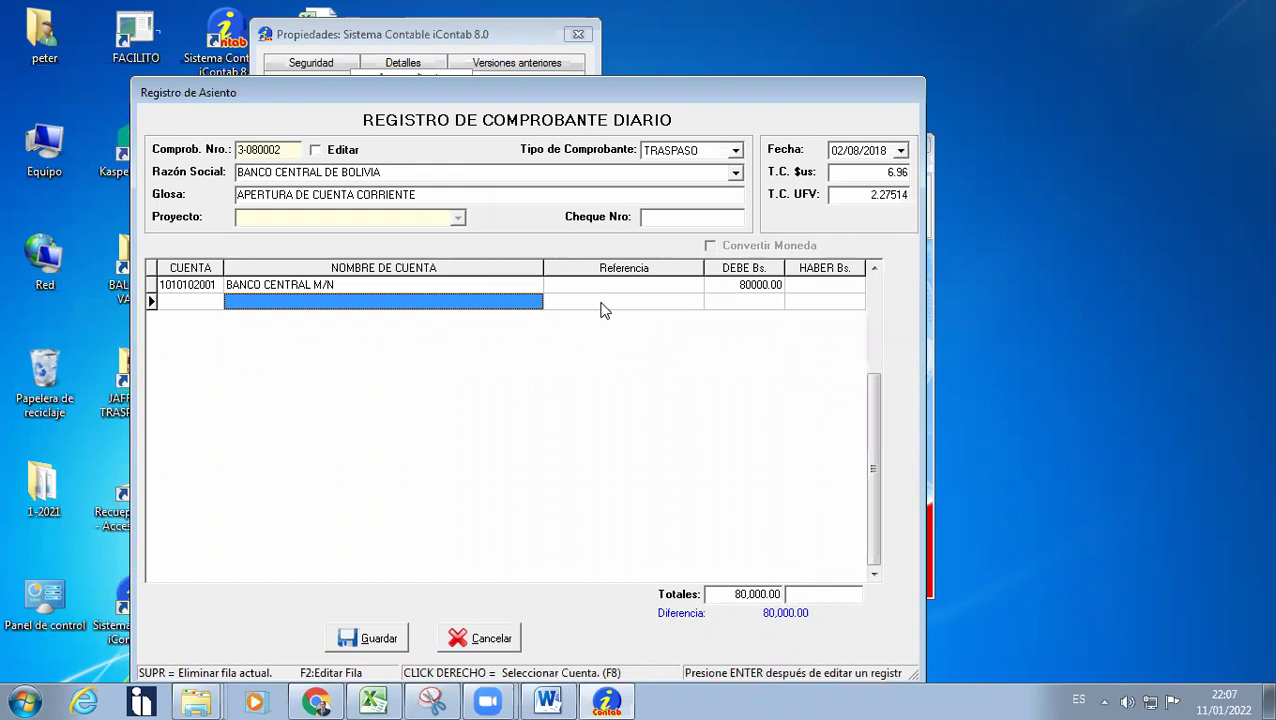
Add a second line for CAJA MONEDA NACIONAL with a credit of 80000 Bs. and save the voucher.
right_click(487, 304)
click(505, 314)
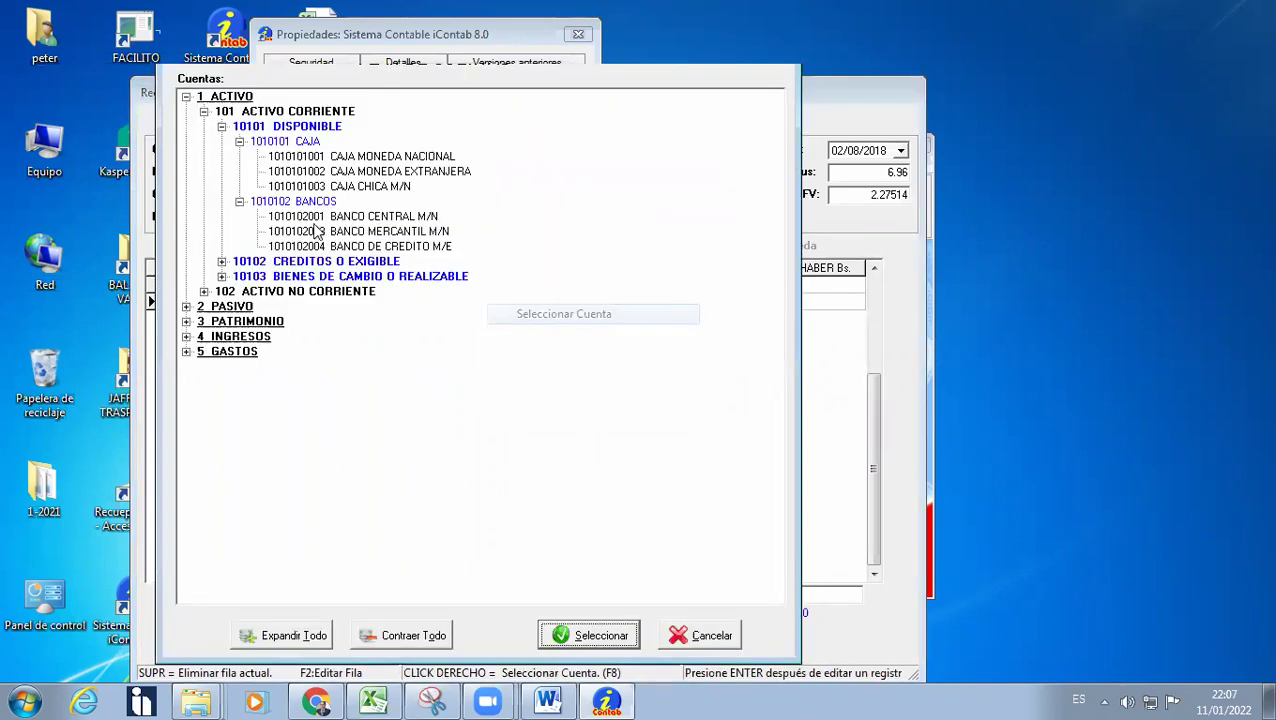
click(362, 157)
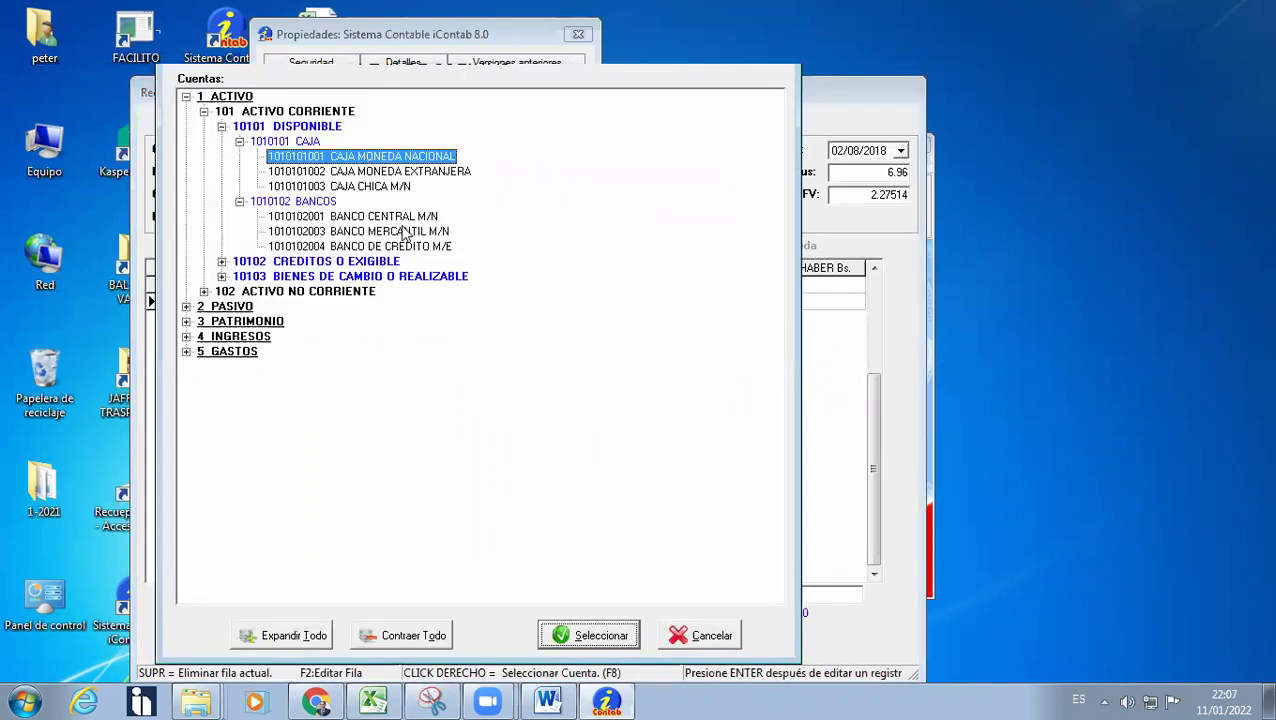
click(597, 636)
key(Return)
key(Return)
text(80000)
key(Return)
key(Up)
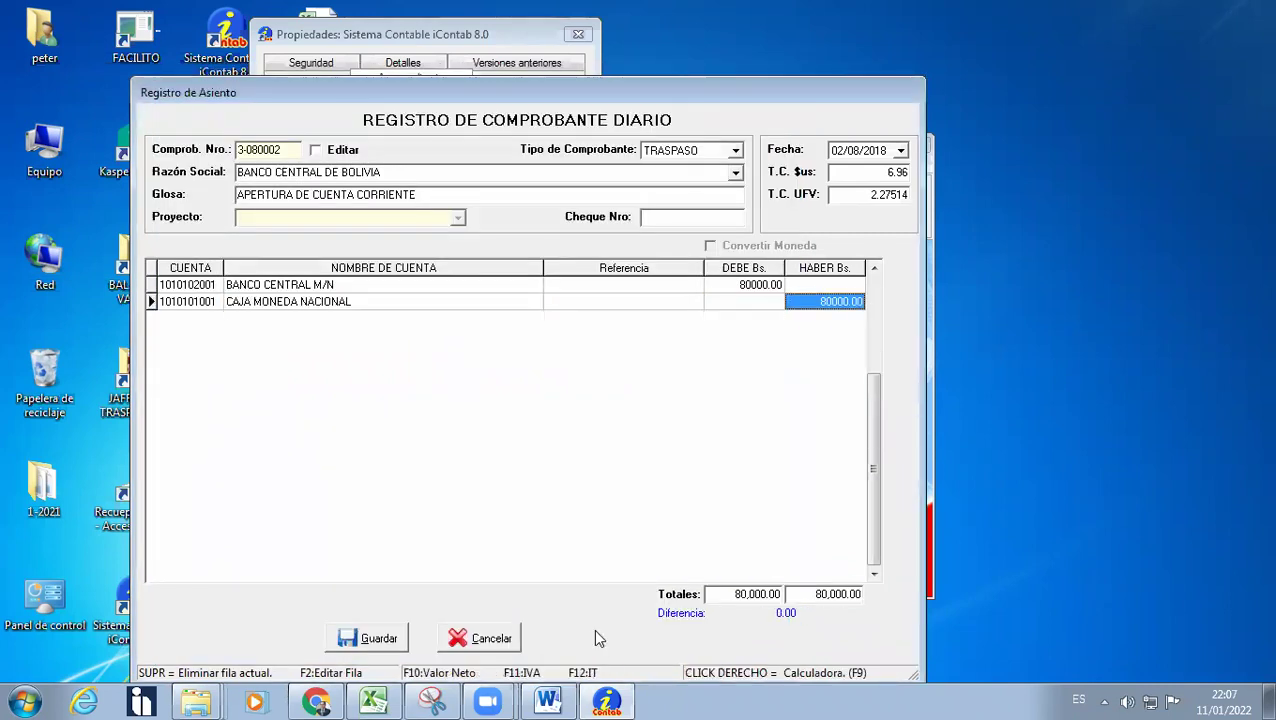
key(Left)
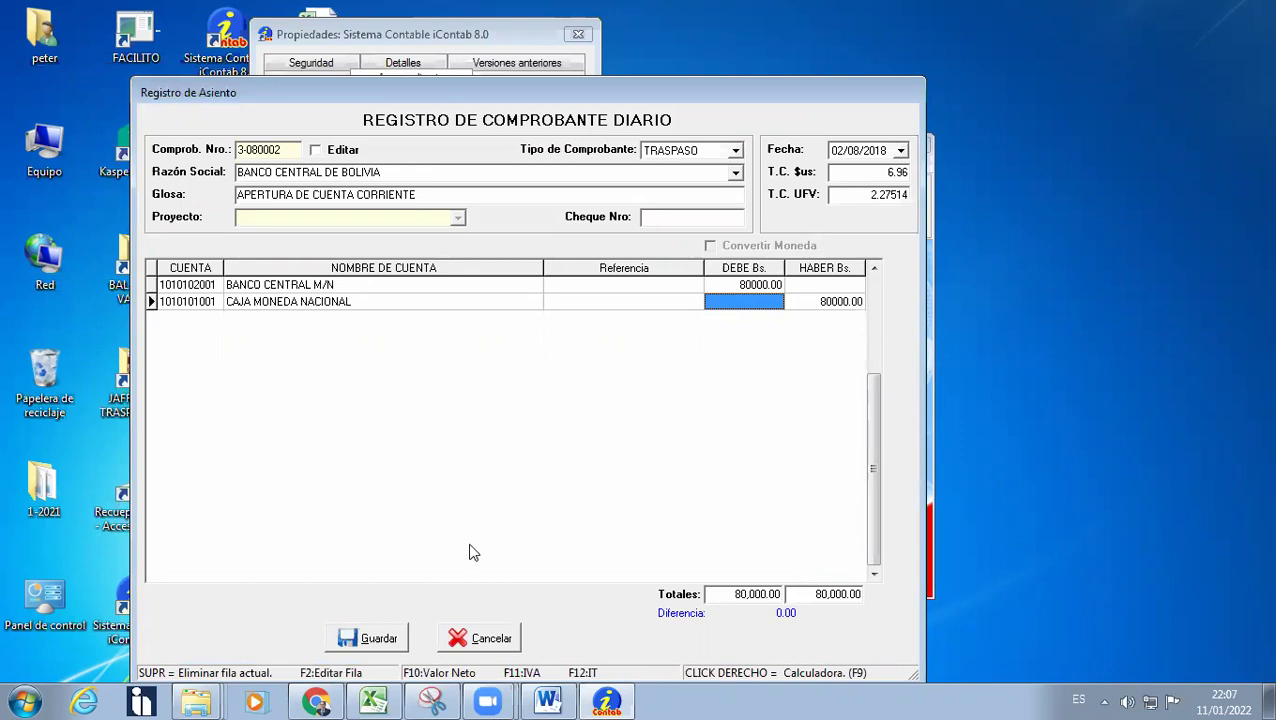
click(366, 640)
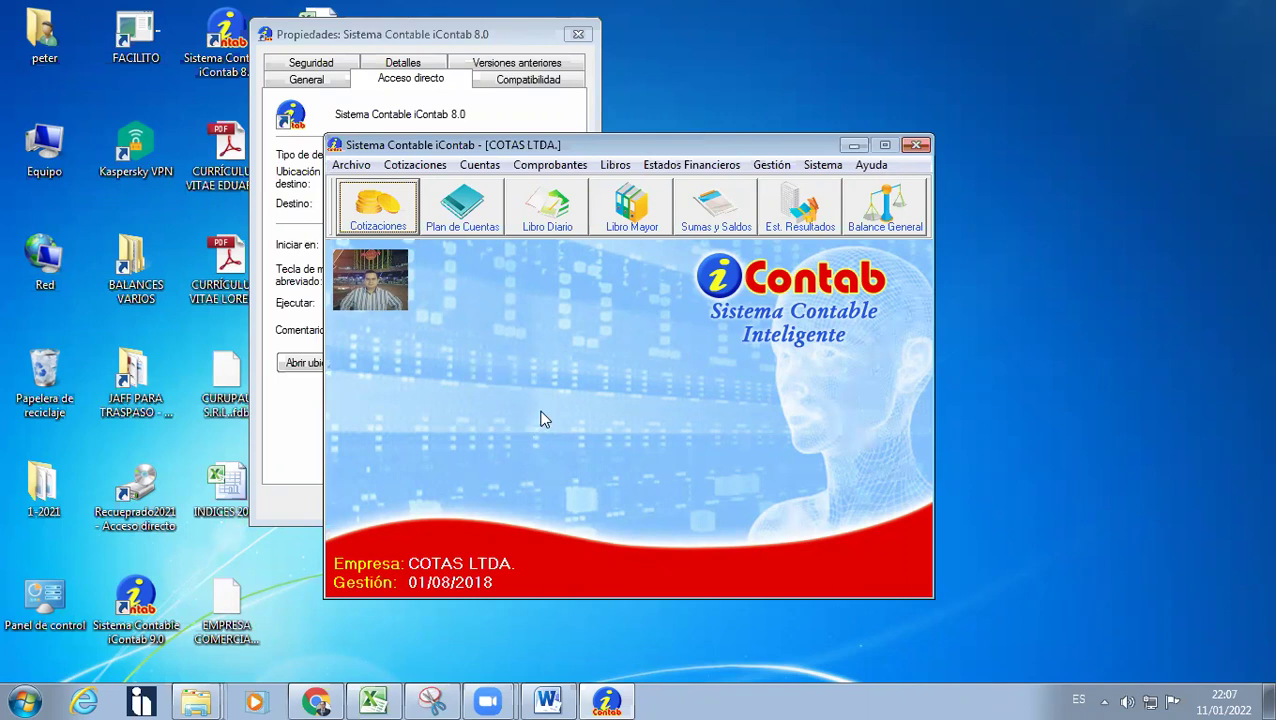
Open the Libro Diario from 01/08/2018 to 31/12/2018 for all voucher types and go to the second voucher.
click(615, 165)
click(640, 188)
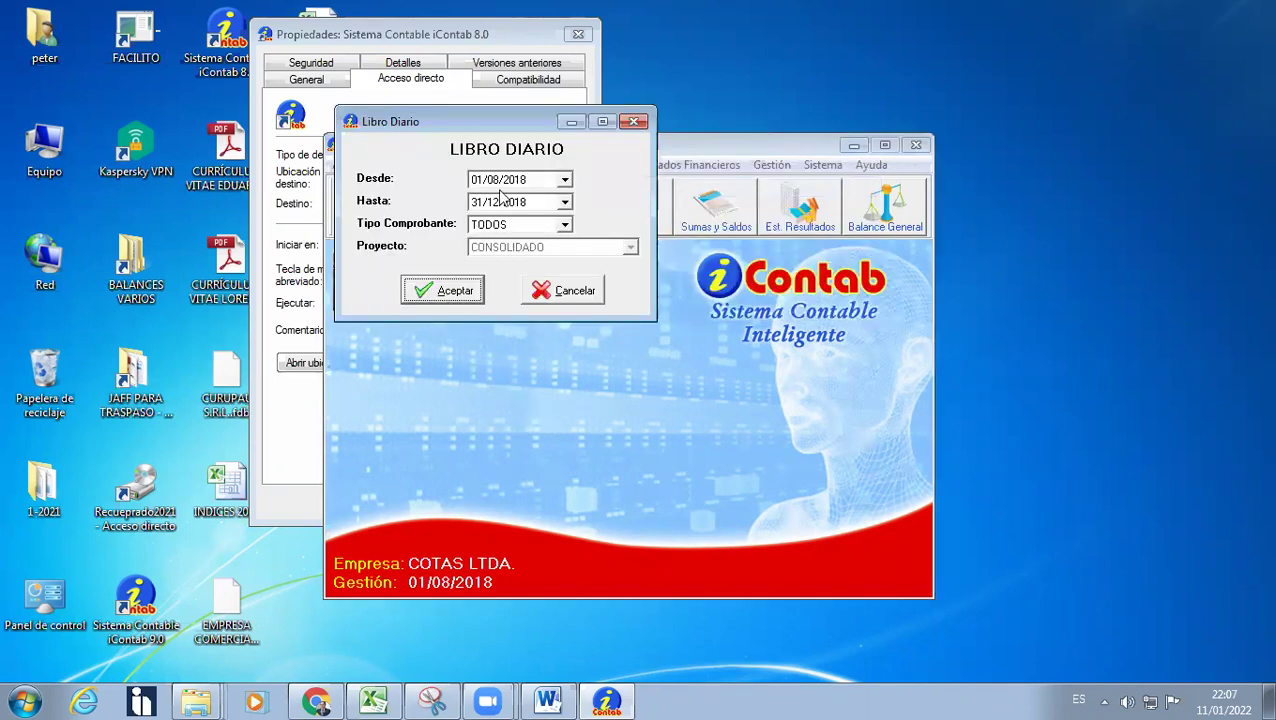
click(430, 294)
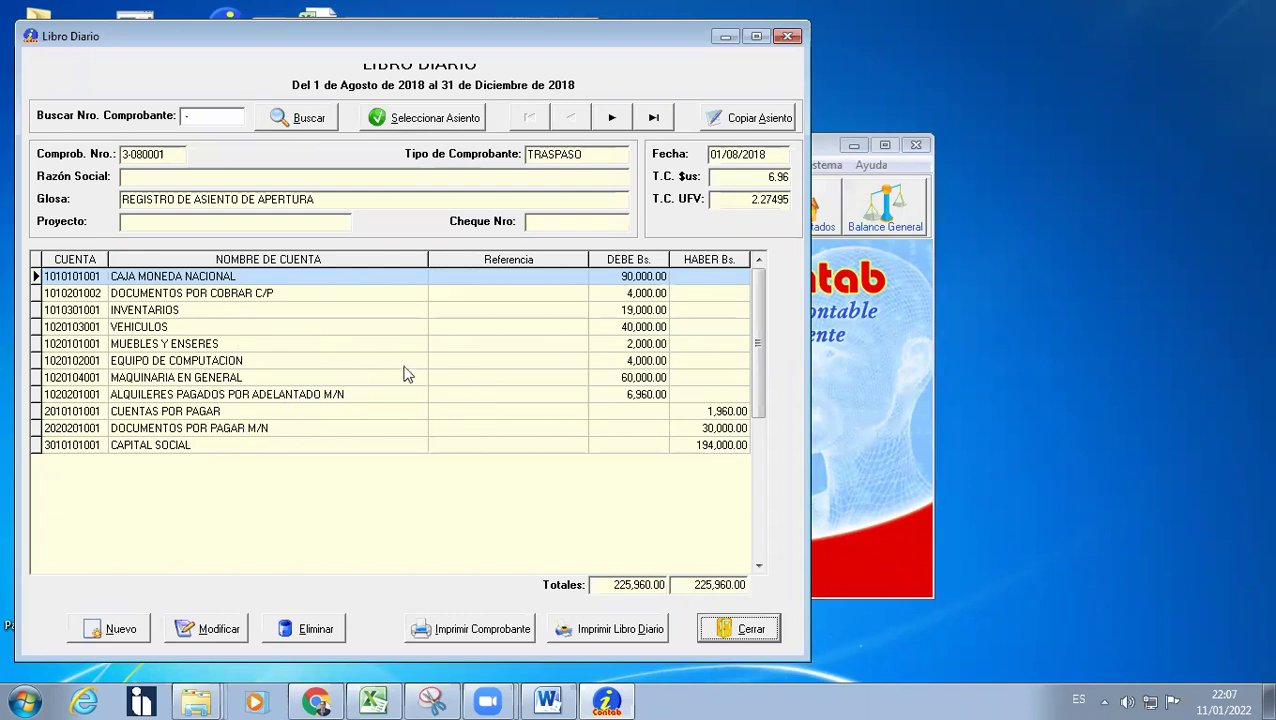
click(613, 119)
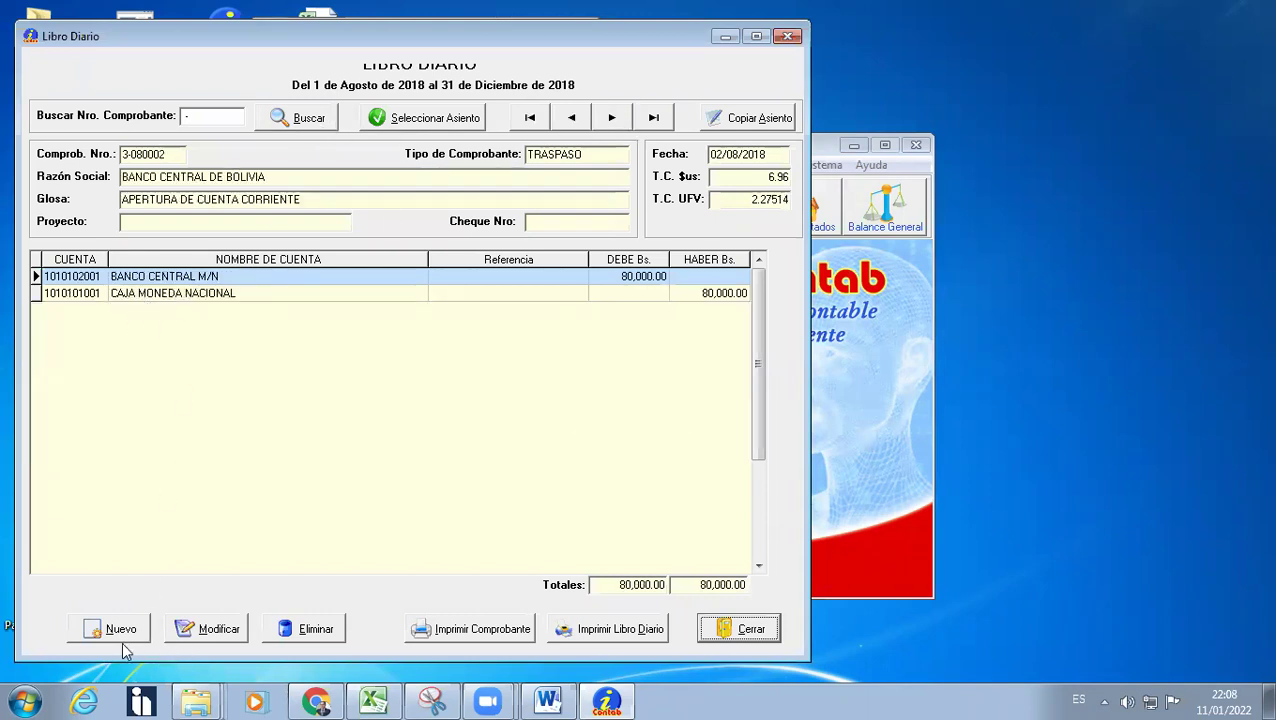
Preview the printed transfer voucher for the current account opening down to its signature boxes, and close the report.
click(471, 628)
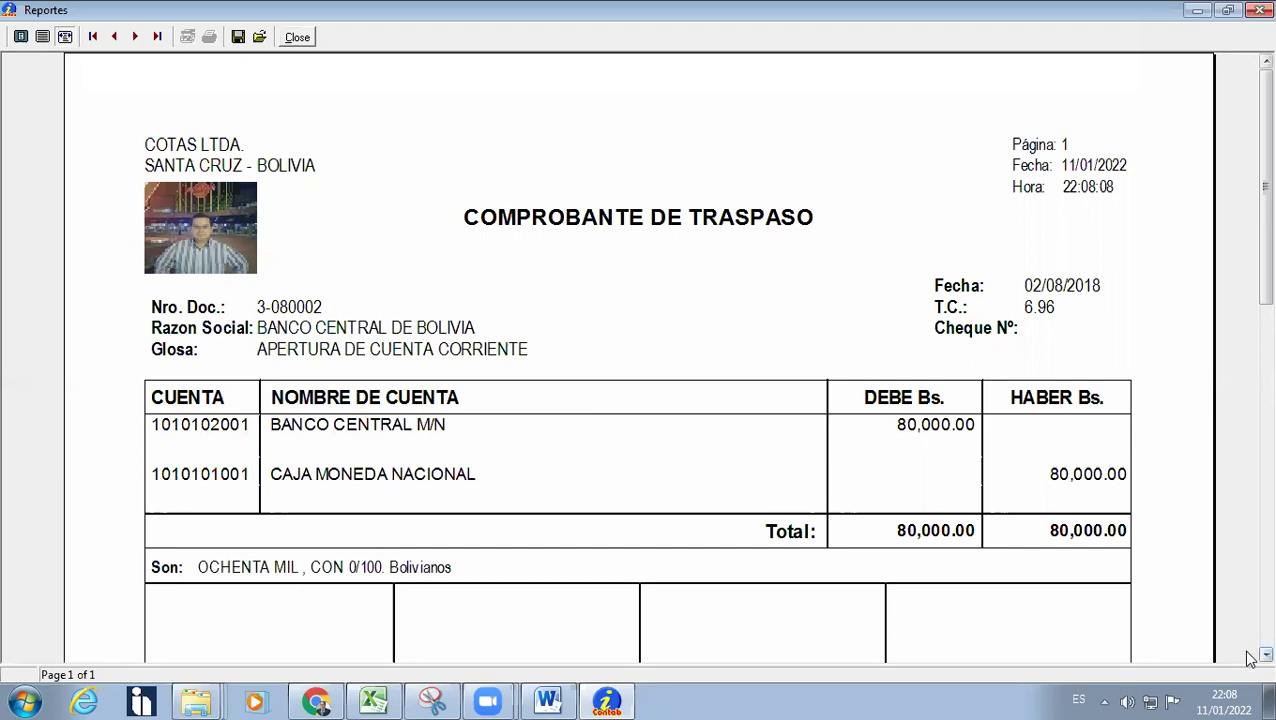
scroll(1250, 655, down, 3)
scroll(1250, 658, down, 2)
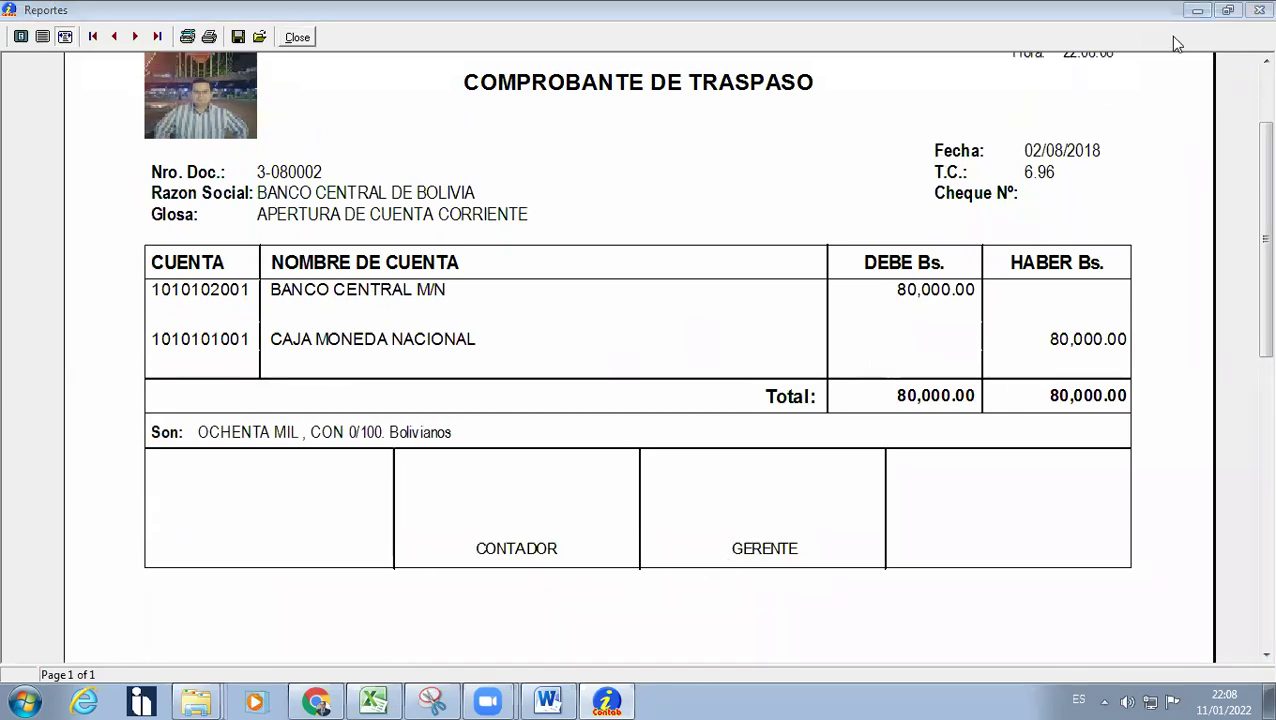
click(297, 37)
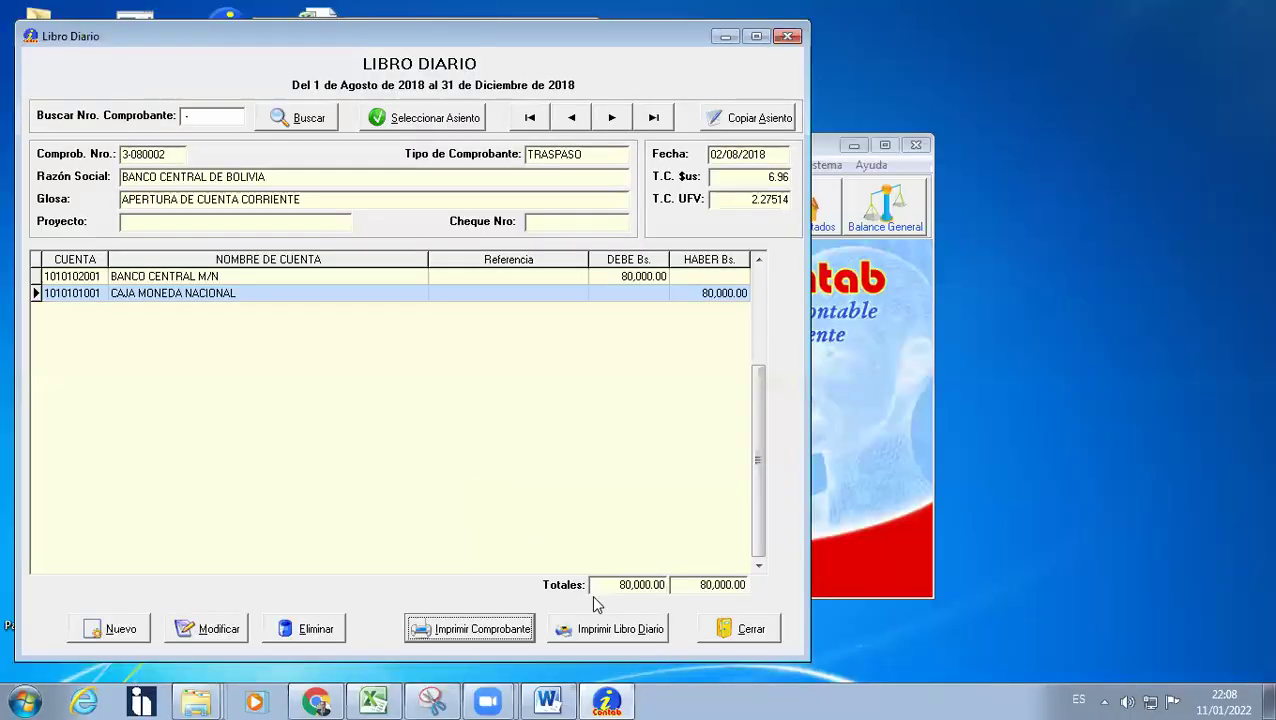
Close the Libro Diario and start a new journal voucher of type EGRESO dated 02/08/2018.
click(736, 628)
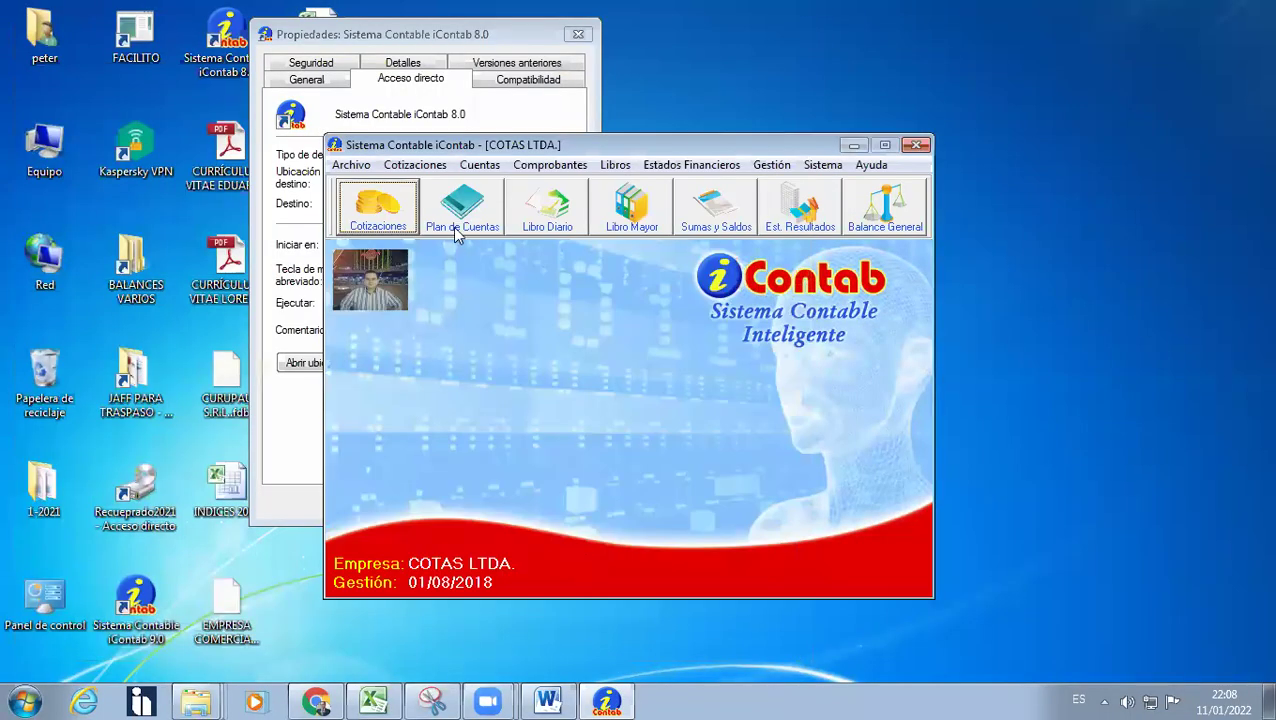
click(548, 168)
click(563, 190)
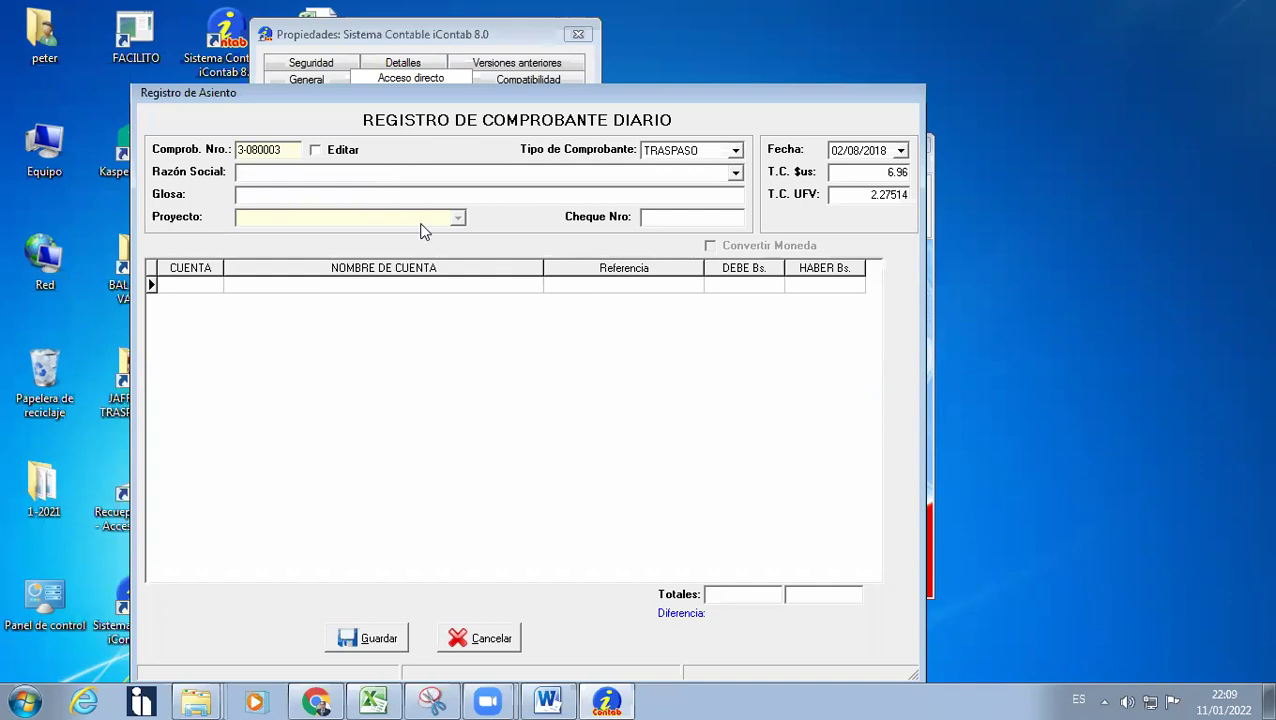
click(673, 151)
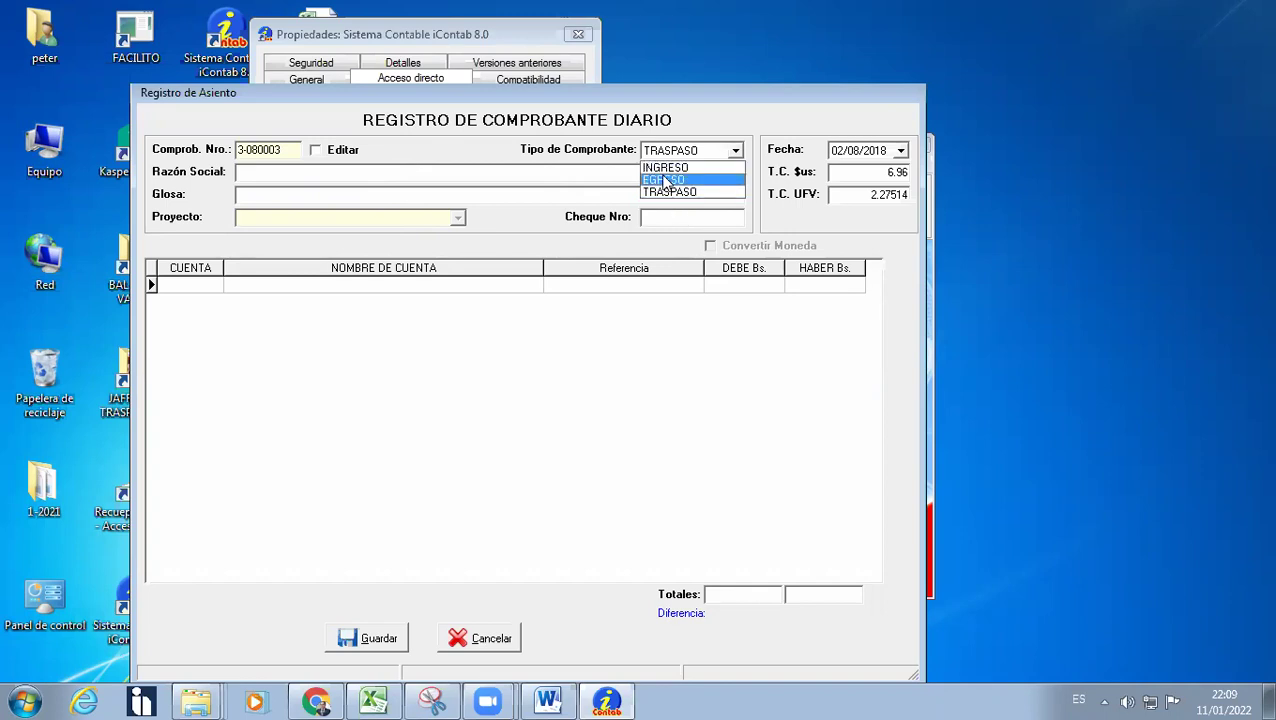
click(665, 181)
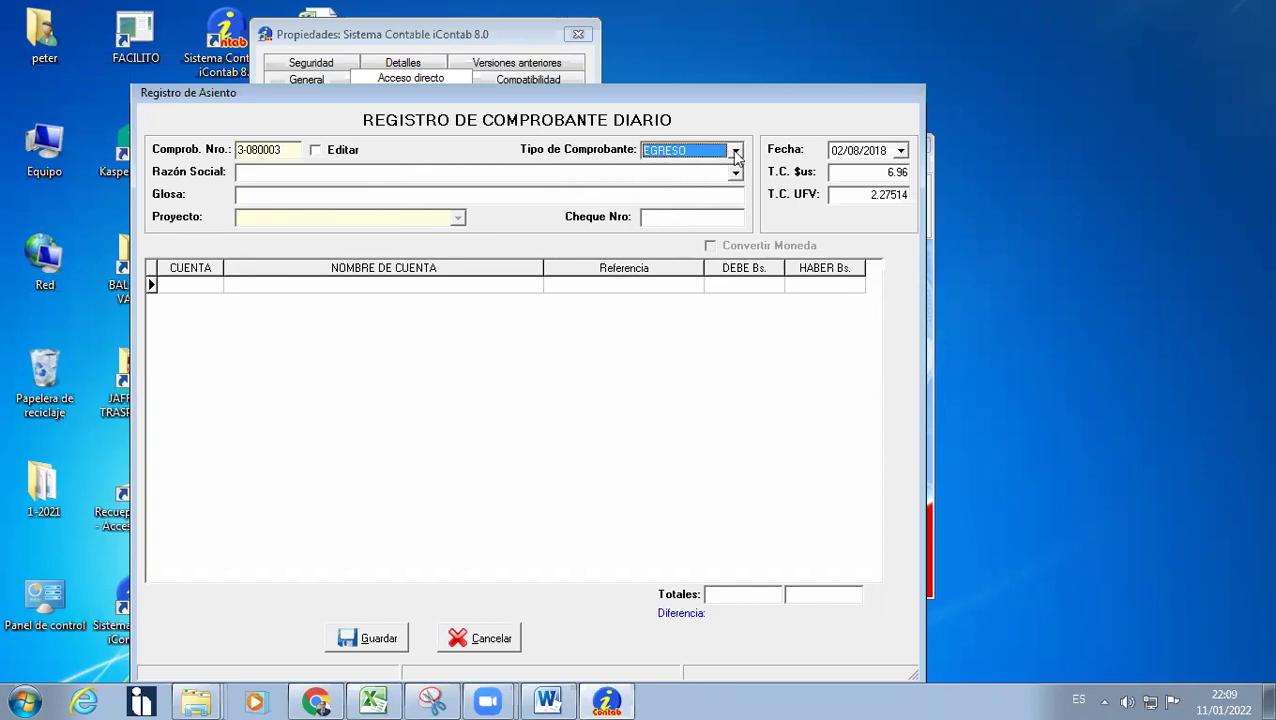
click(855, 155)
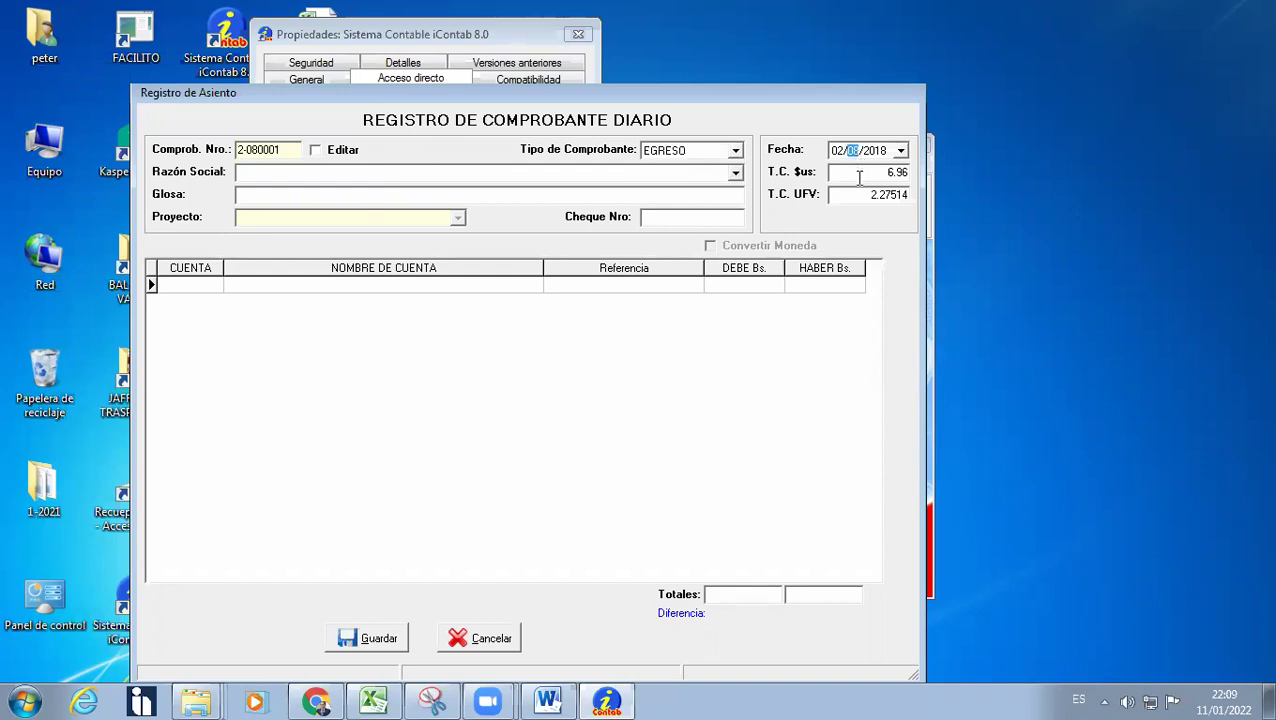
Enter BANCO CENTRAL DE BOLIVIA as the Razón Social and POR PAGO DE CHEQUERA as the Glosa of the voucher.
click(443, 172)
text(BANCO CENTRAL DE BOLIVIA)
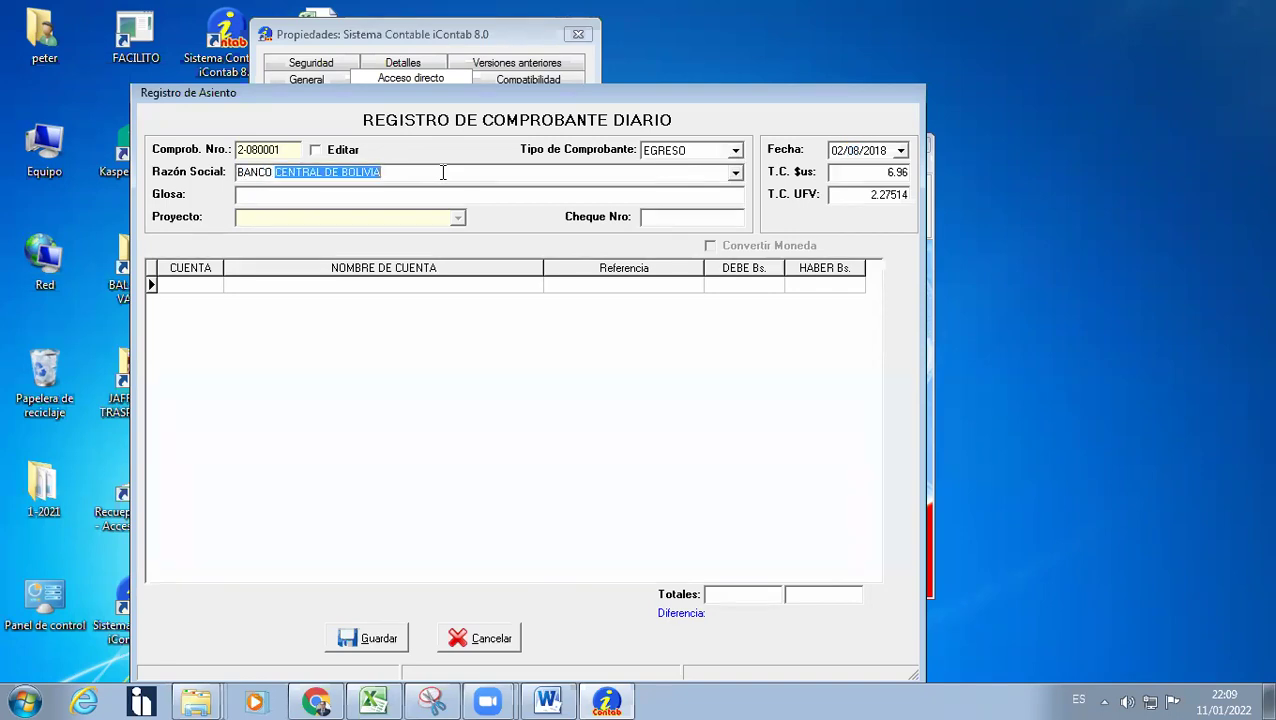
key(Tab)
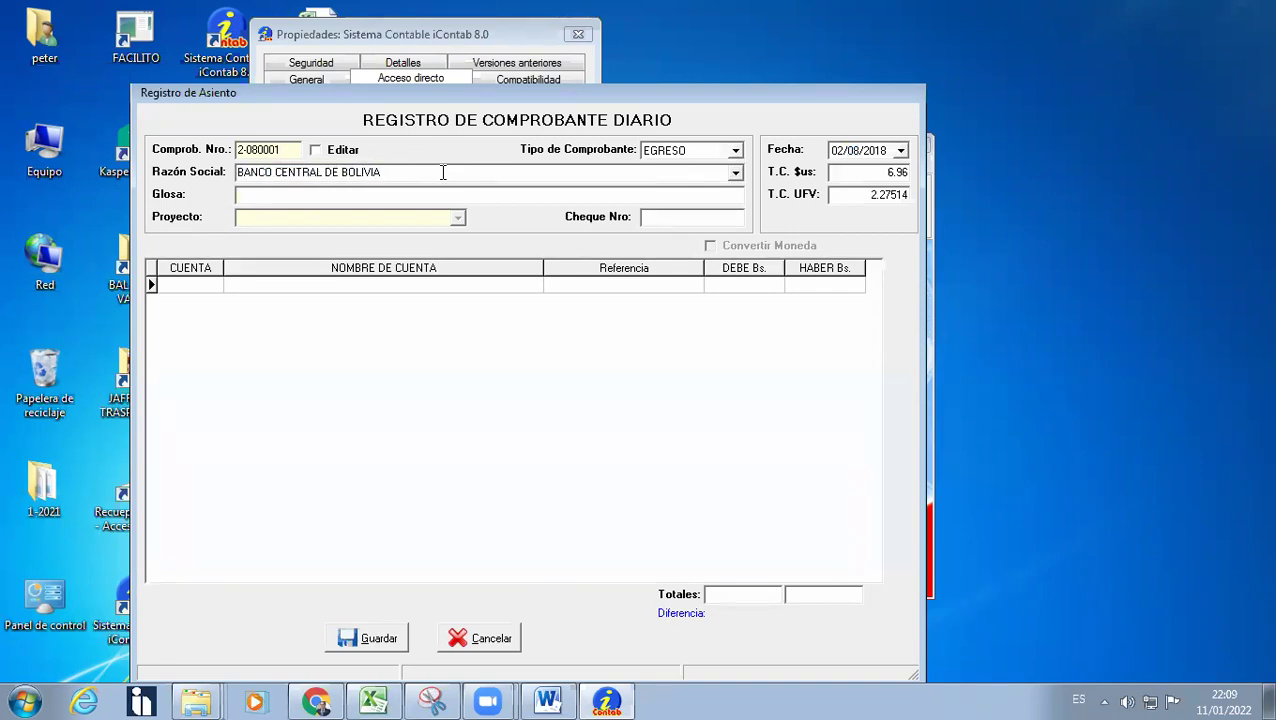
text(POR PAGO DE CHEQUERA)
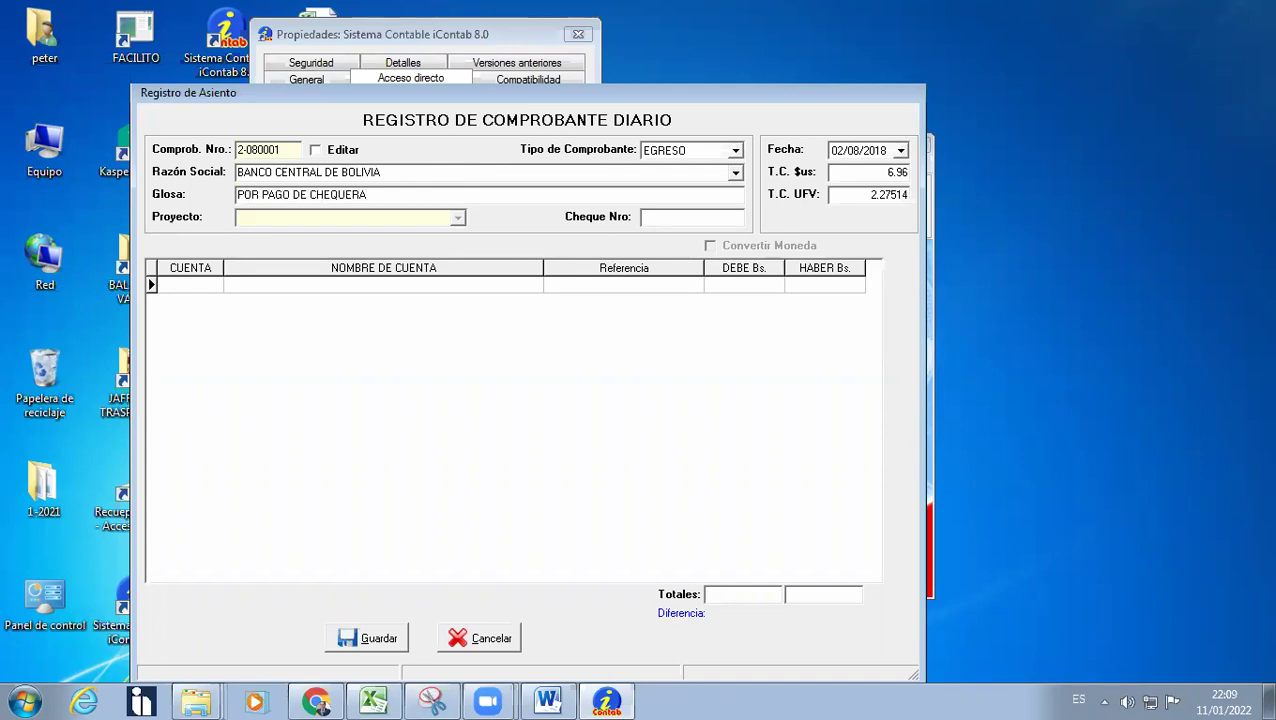
Open the chart of accounts for the voucher's first line, collapse it, and expand GASTOS OPERATIVOS down to the GASTOS ADMINISTRATIVOS accounts.
click(353, 286)
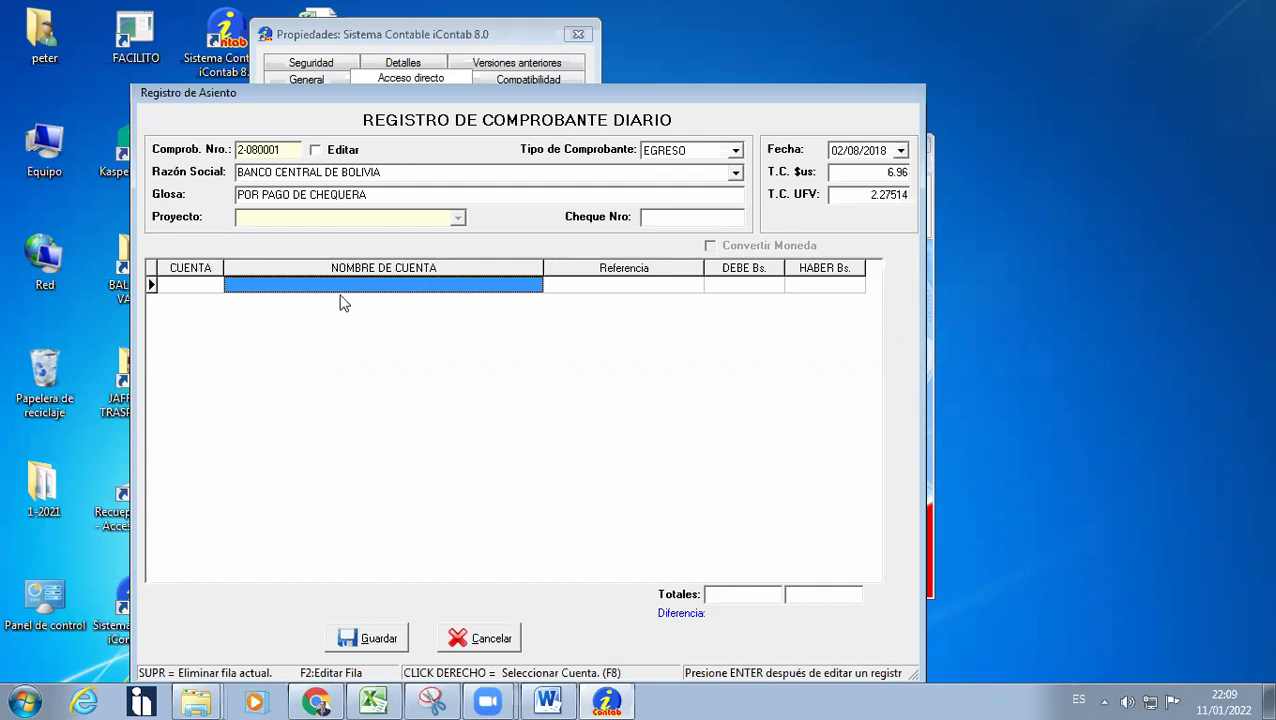
right_click(342, 298)
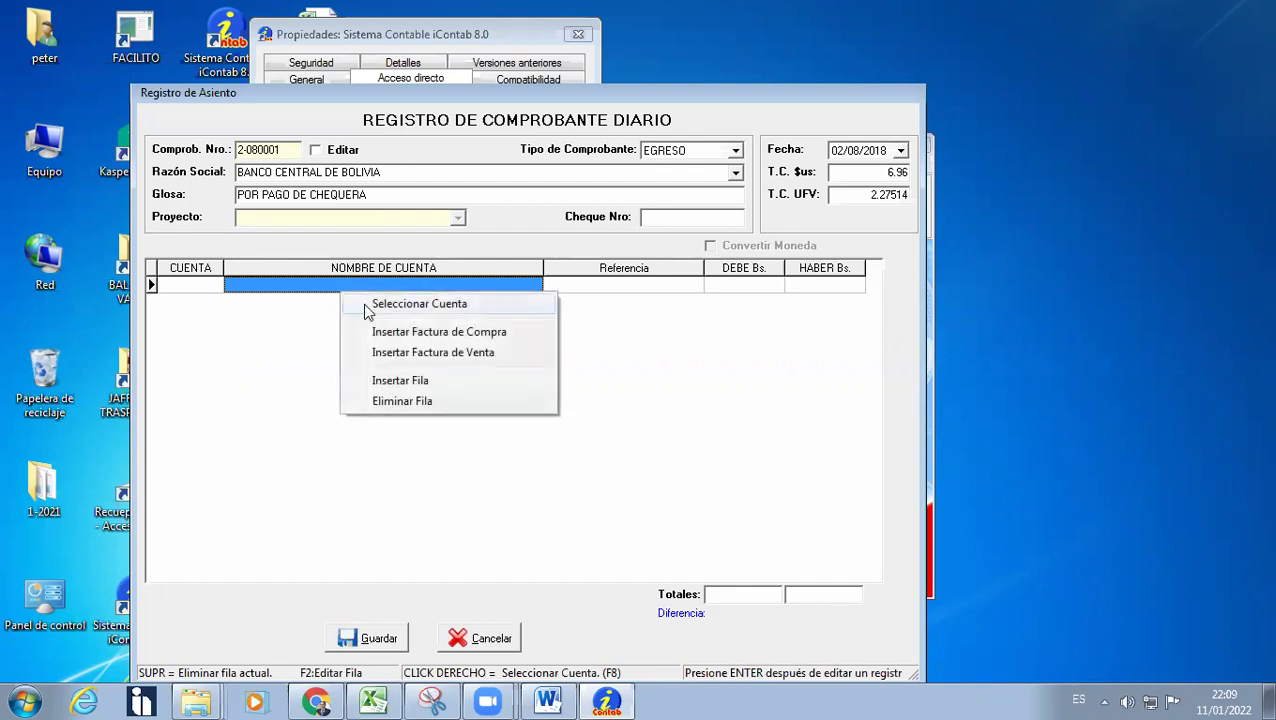
click(366, 306)
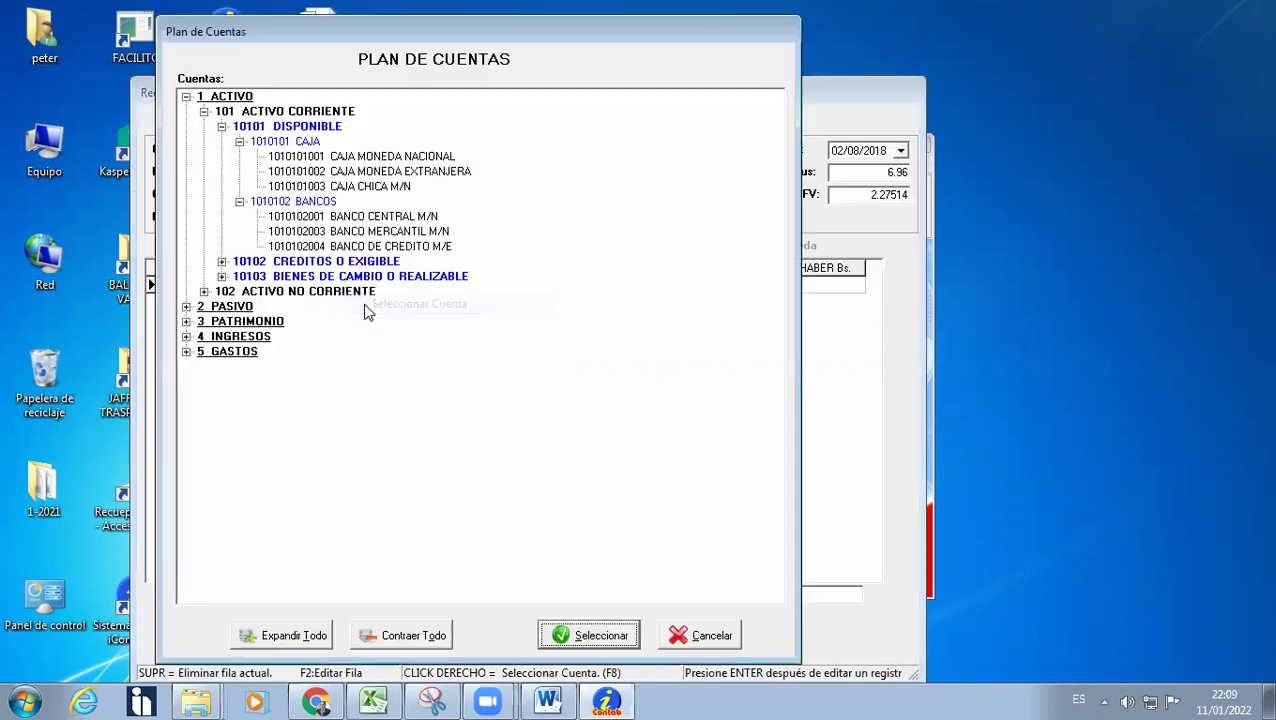
click(370, 640)
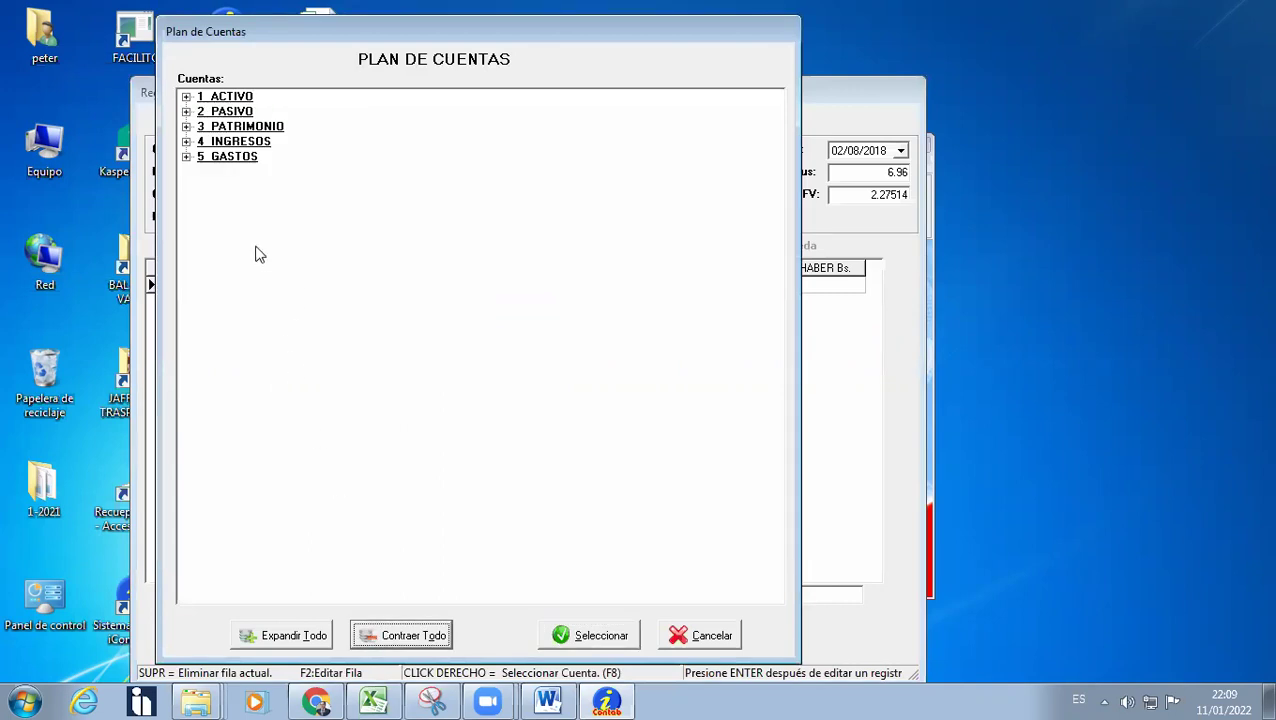
click(186, 157)
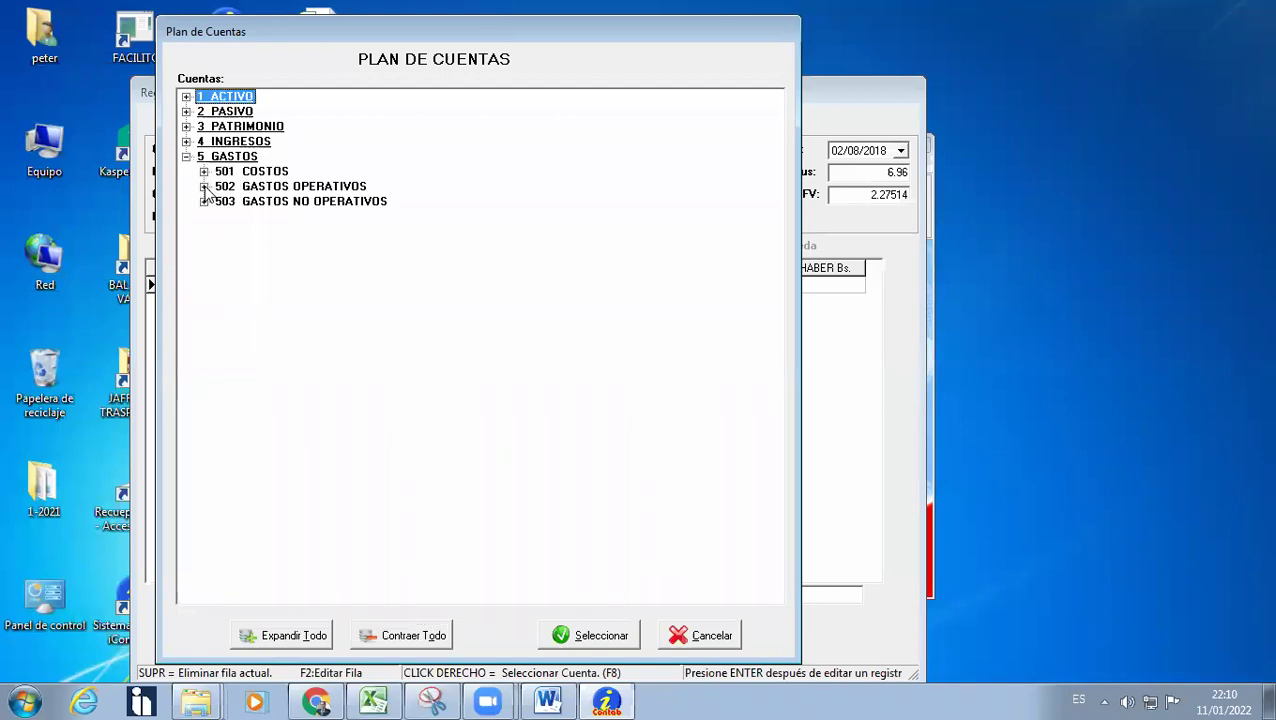
click(204, 186)
click(222, 201)
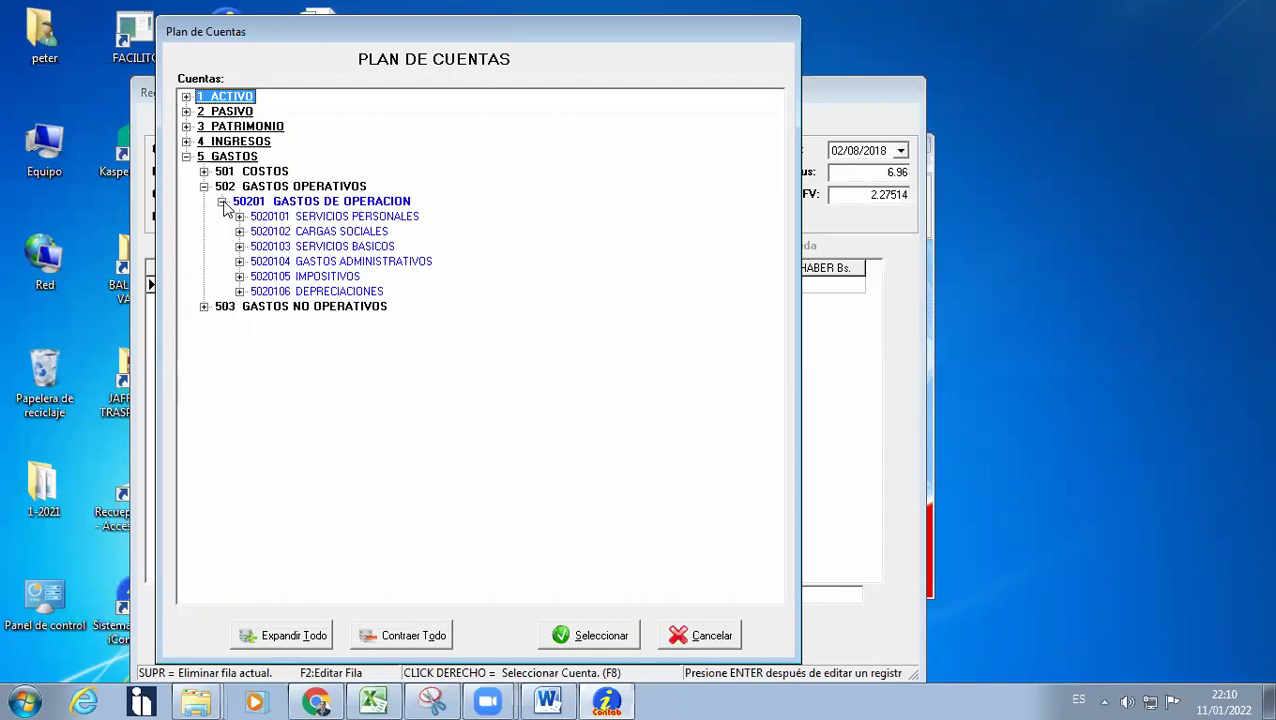
click(240, 262)
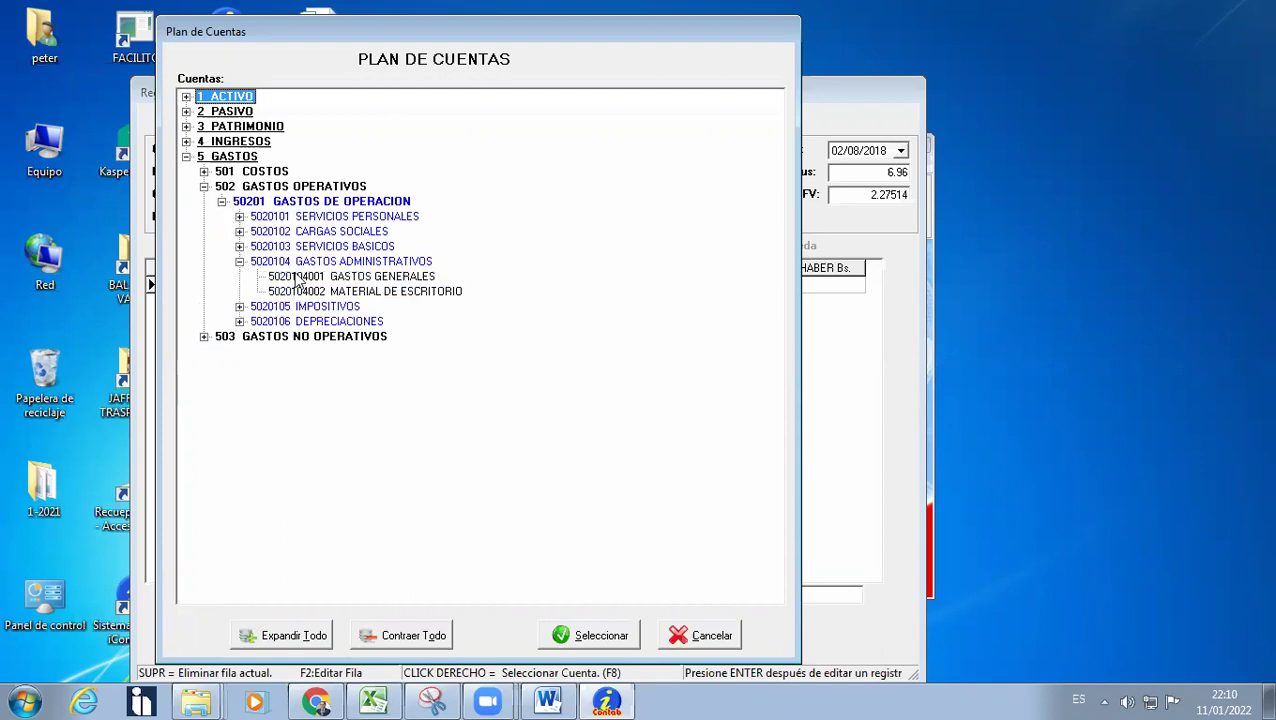
Examine the expense accounts grouped under SERVICIOS PERSONALES, CARGAS SOCIALES and SERVICIOS BASICOS.
click(240, 217)
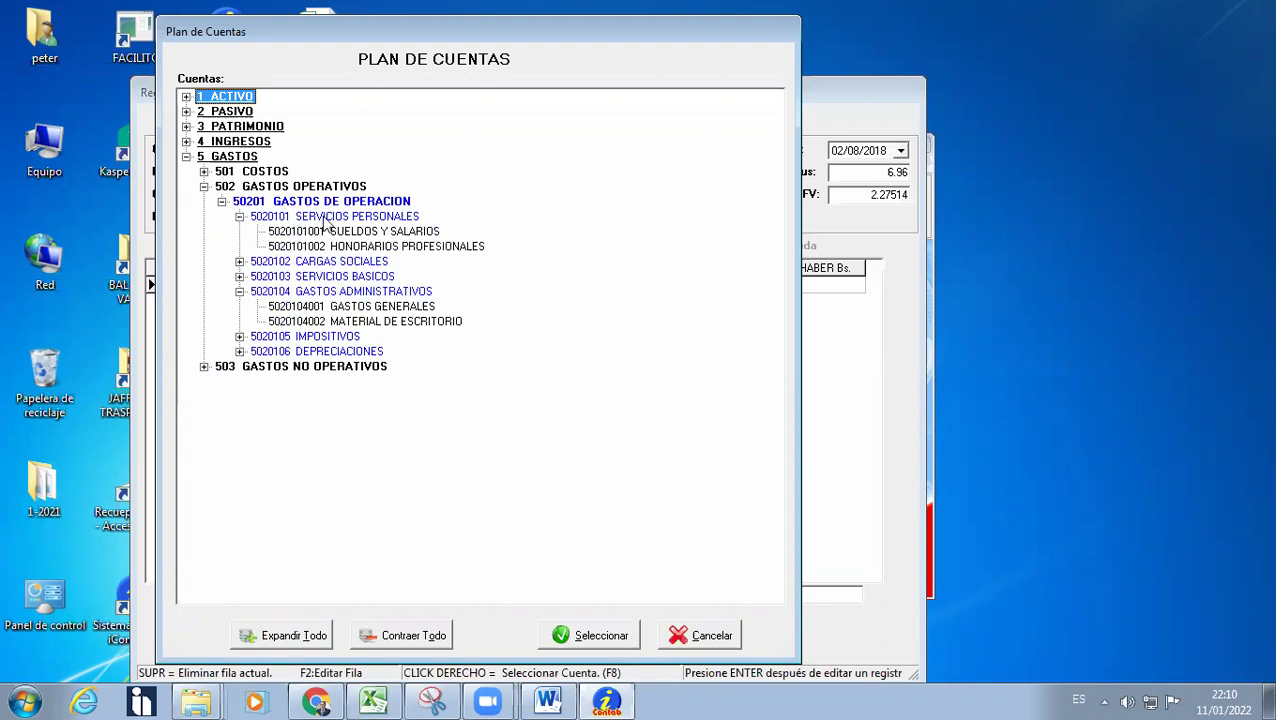
click(340, 233)
click(343, 249)
click(346, 233)
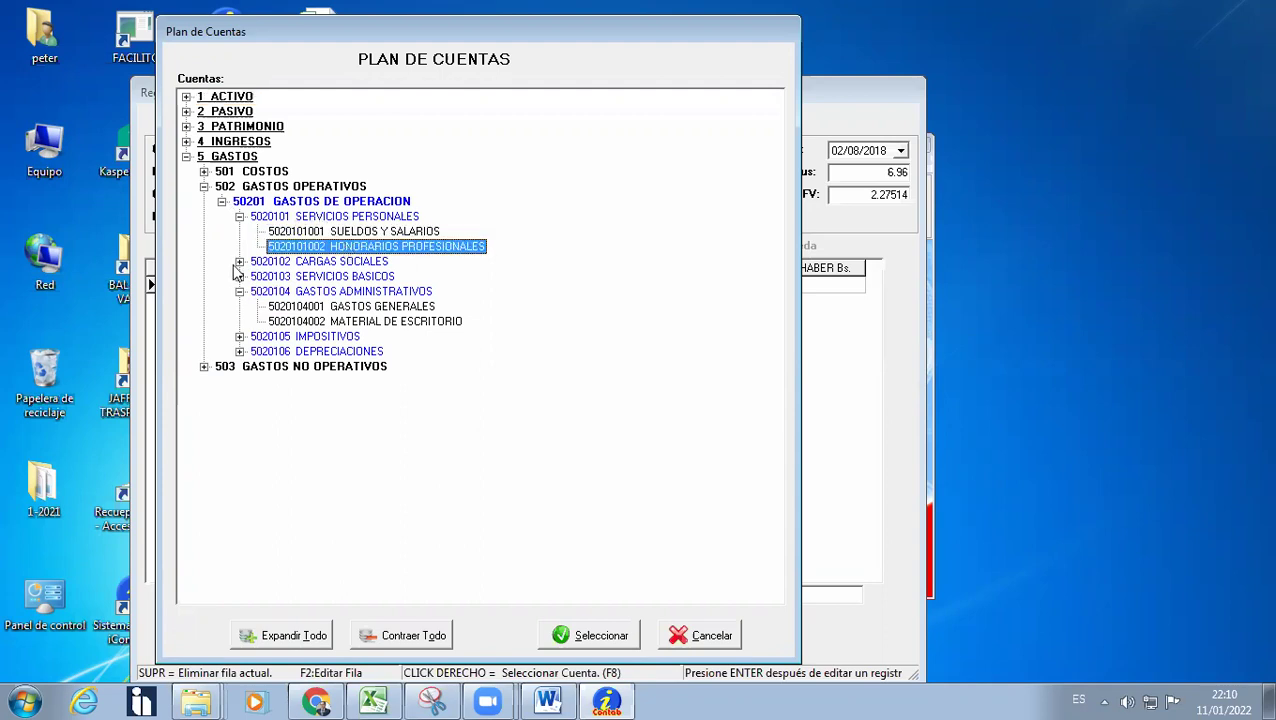
click(240, 261)
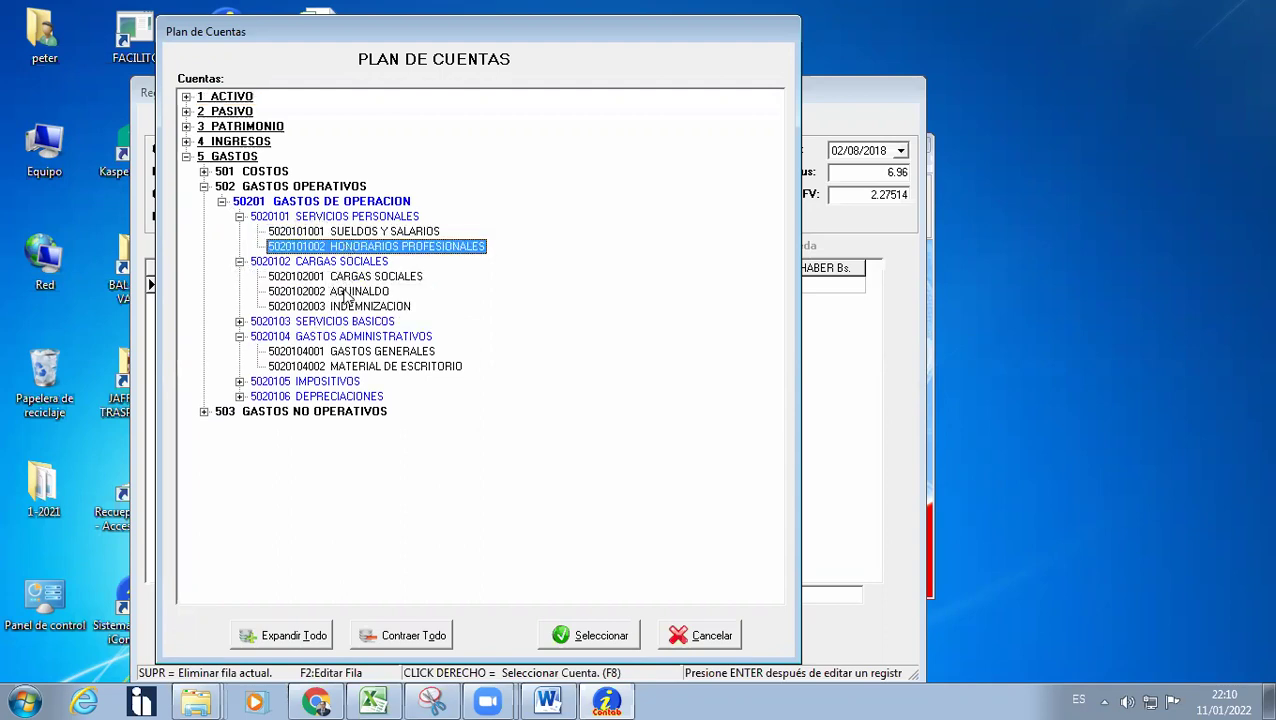
click(240, 321)
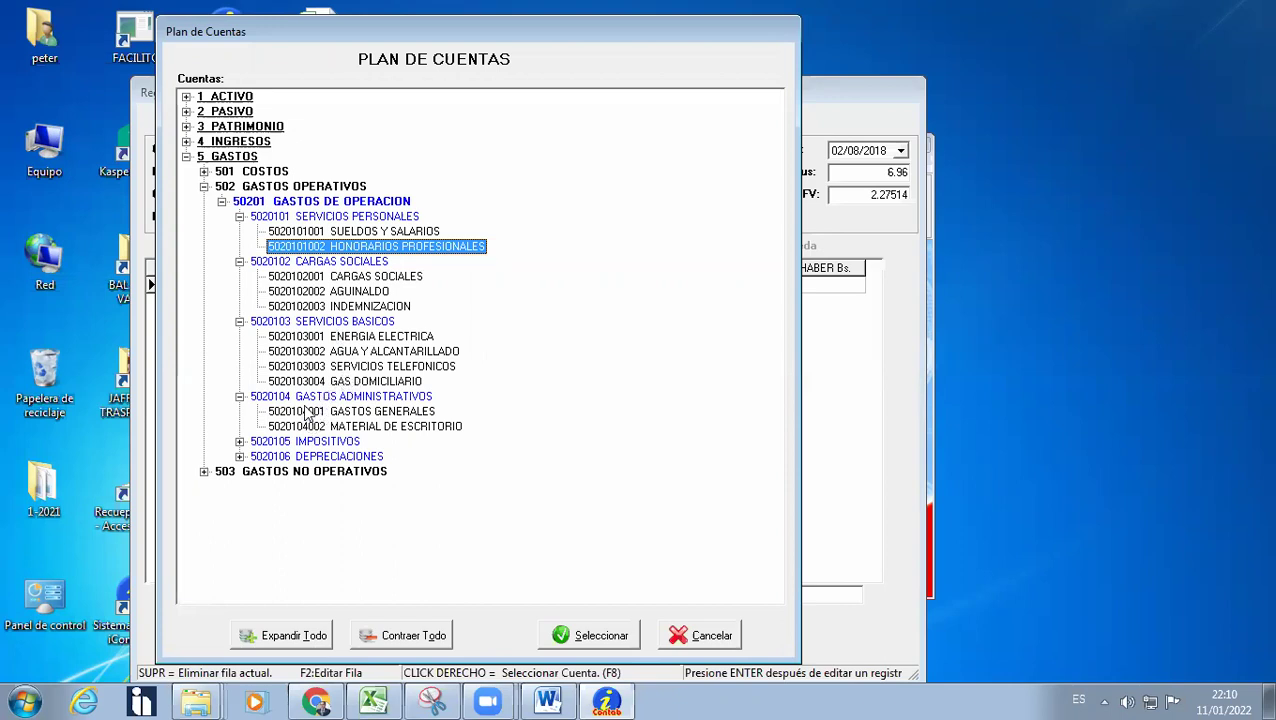
Assign the GASTOS GENERALES account to the first line and enter a debit of 200 Bs.
click(372, 411)
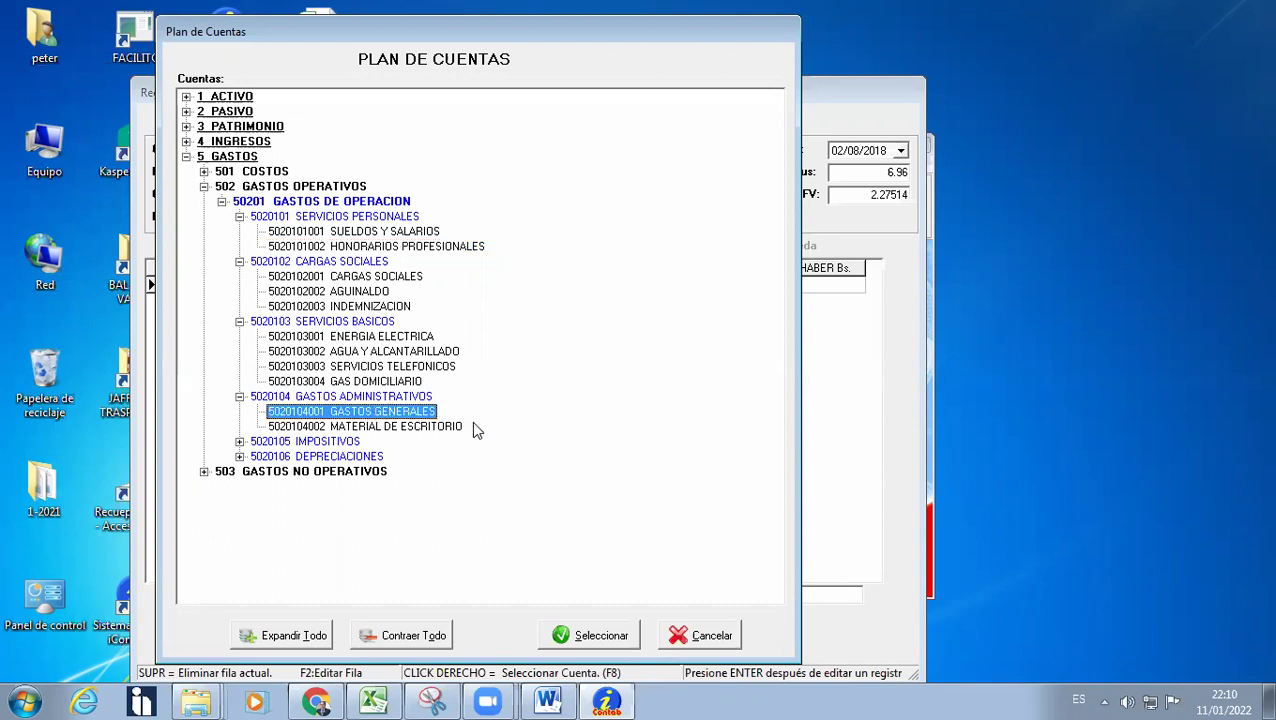
click(584, 636)
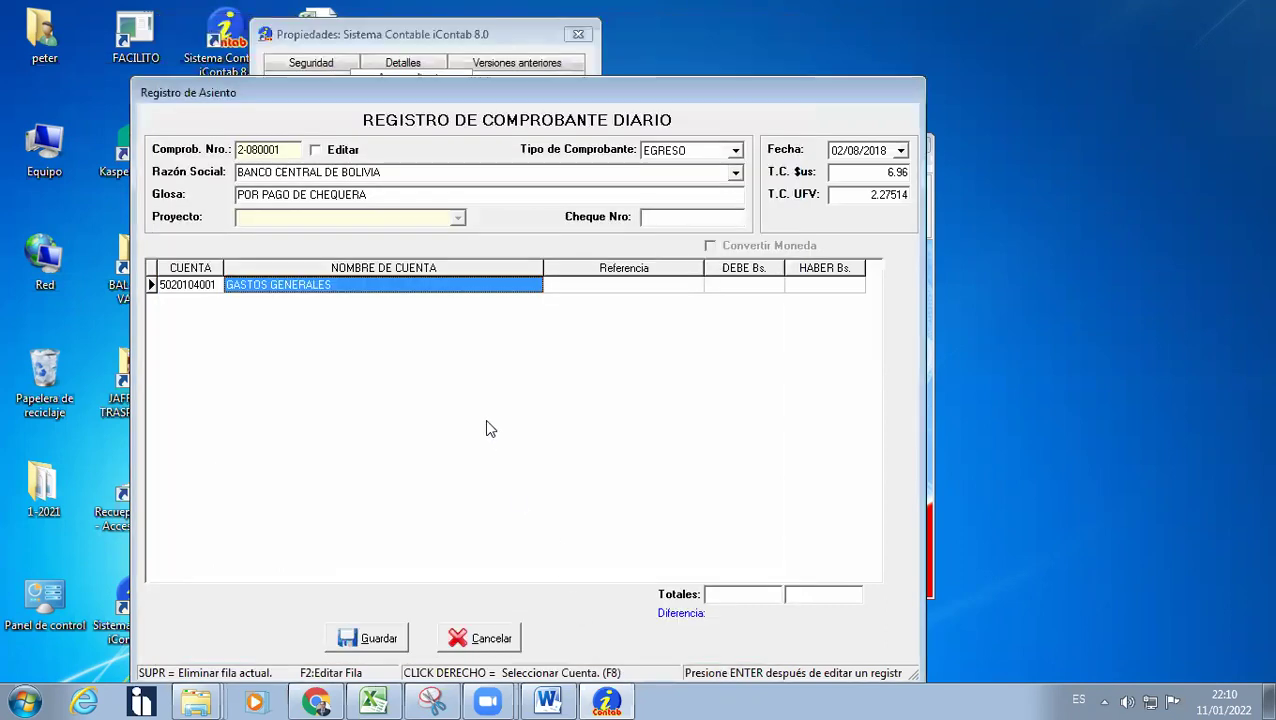
key(Return)
text(200)
key(Return)
key(Left)
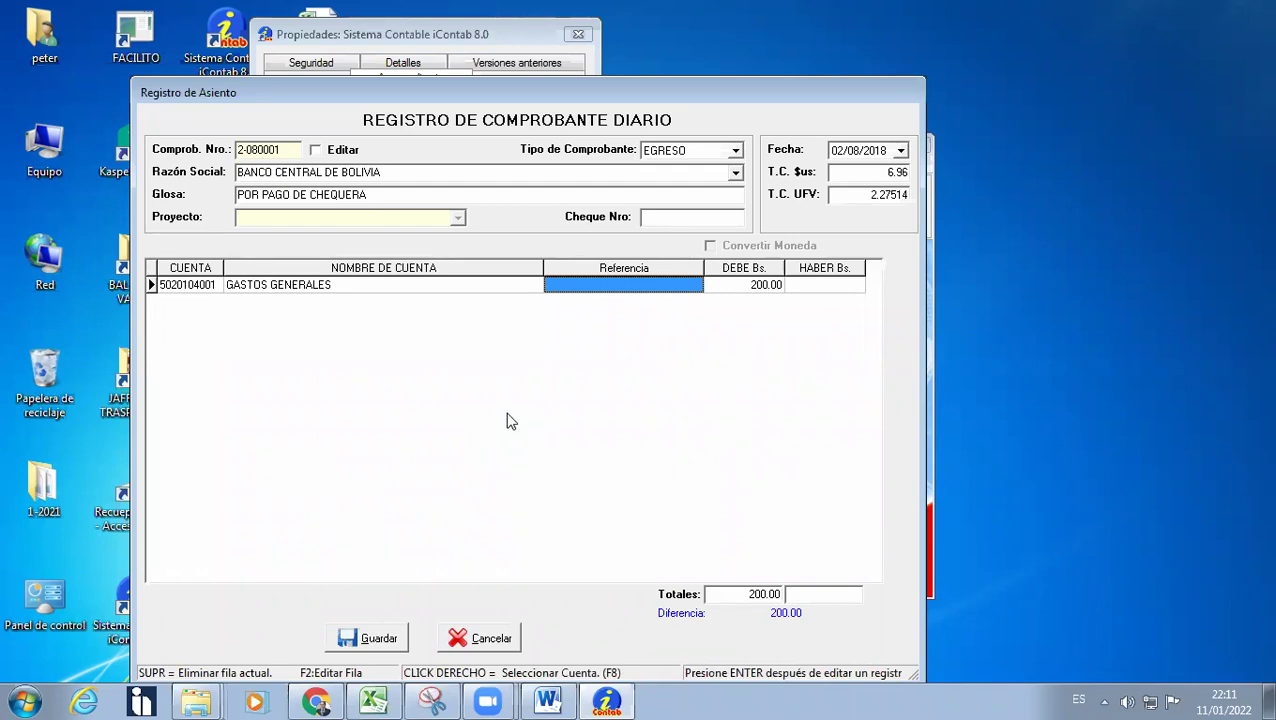
Convert the GASTOS GENERALES debit to its Valor Neto 87% and add a new line below it.
click(724, 286)
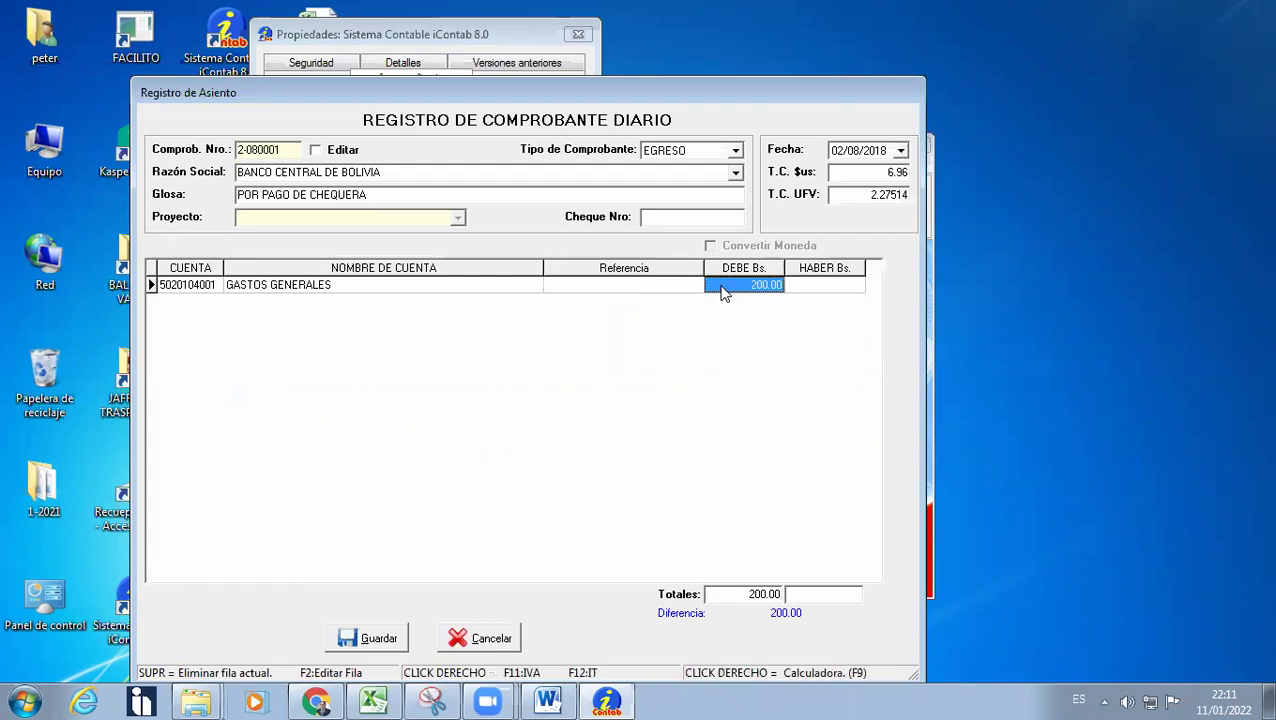
right_click(724, 291)
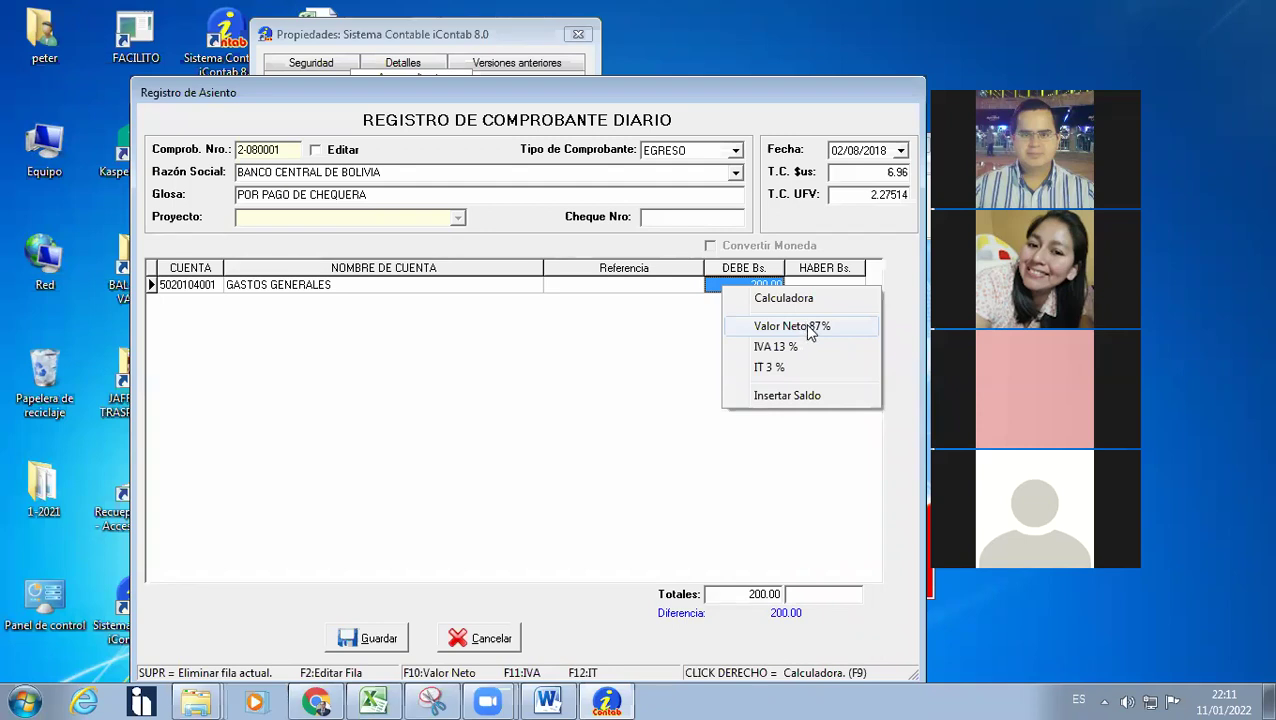
click(808, 326)
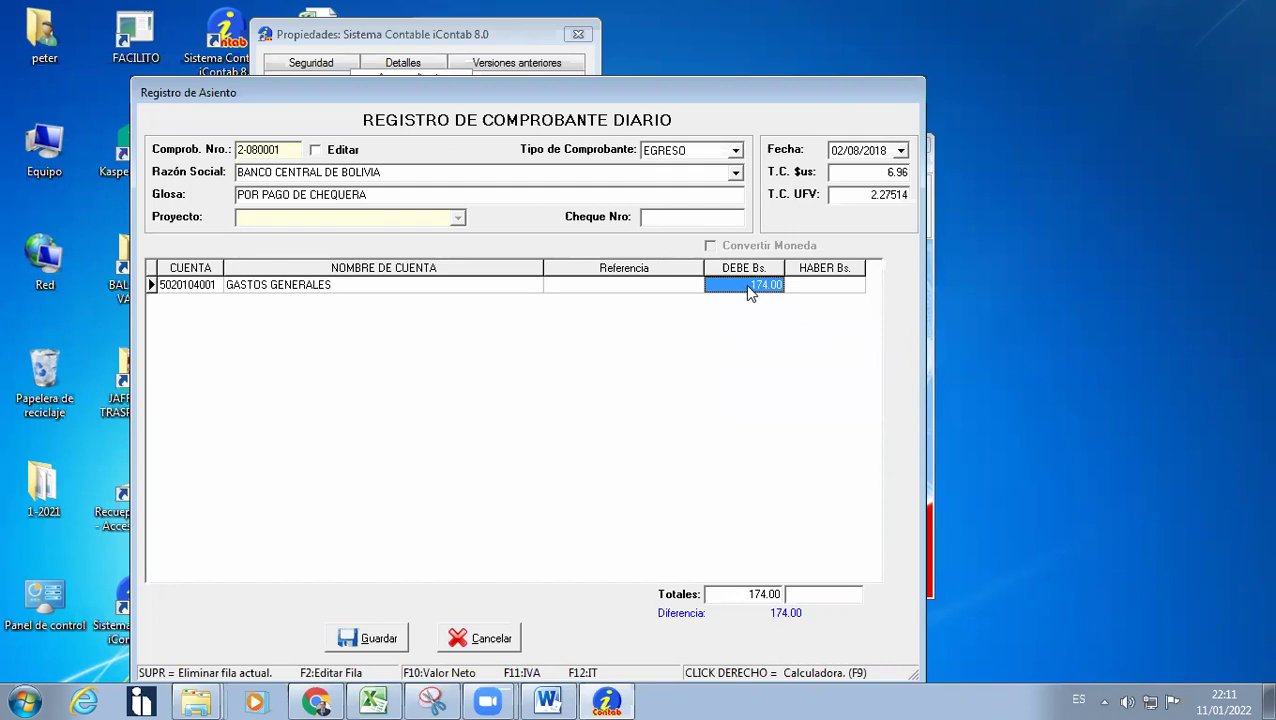
key(Return)
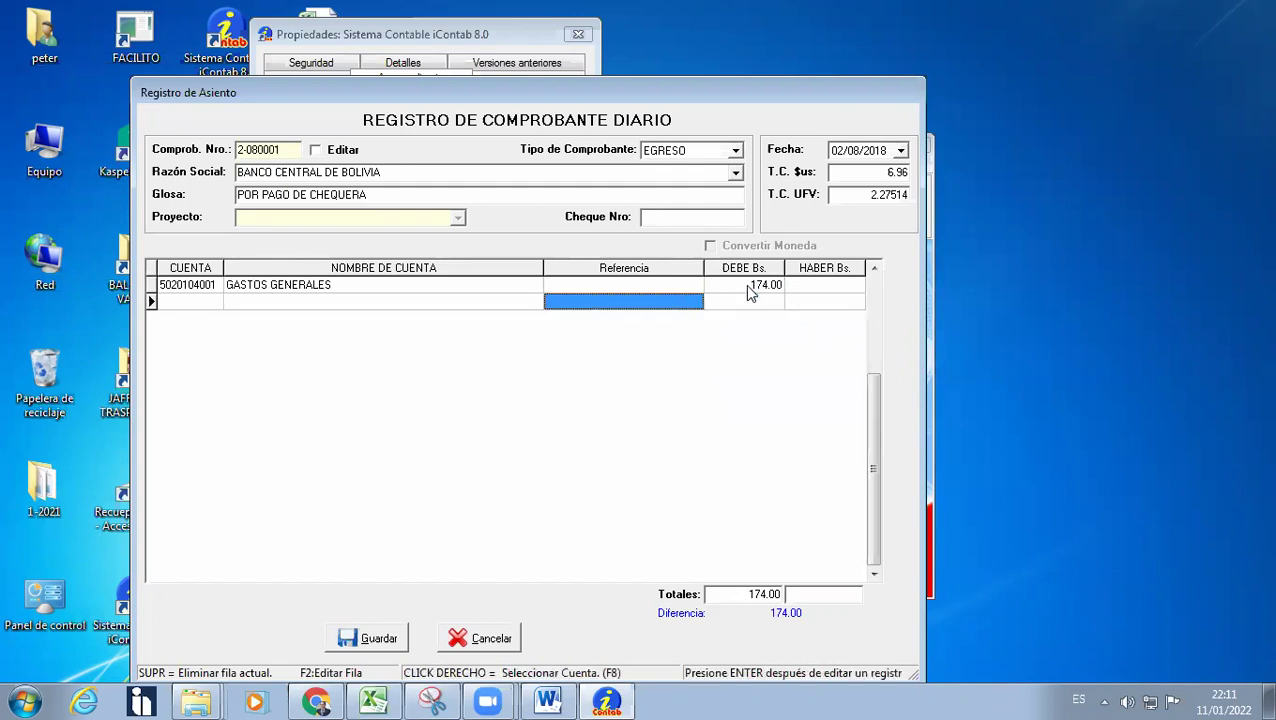
Assign the CREDITO FISCAL IVA account, under IMPUESTOS ANTICIPADOS in ACTIVO CORRIENTE, to the voucher's second line.
key(Left)
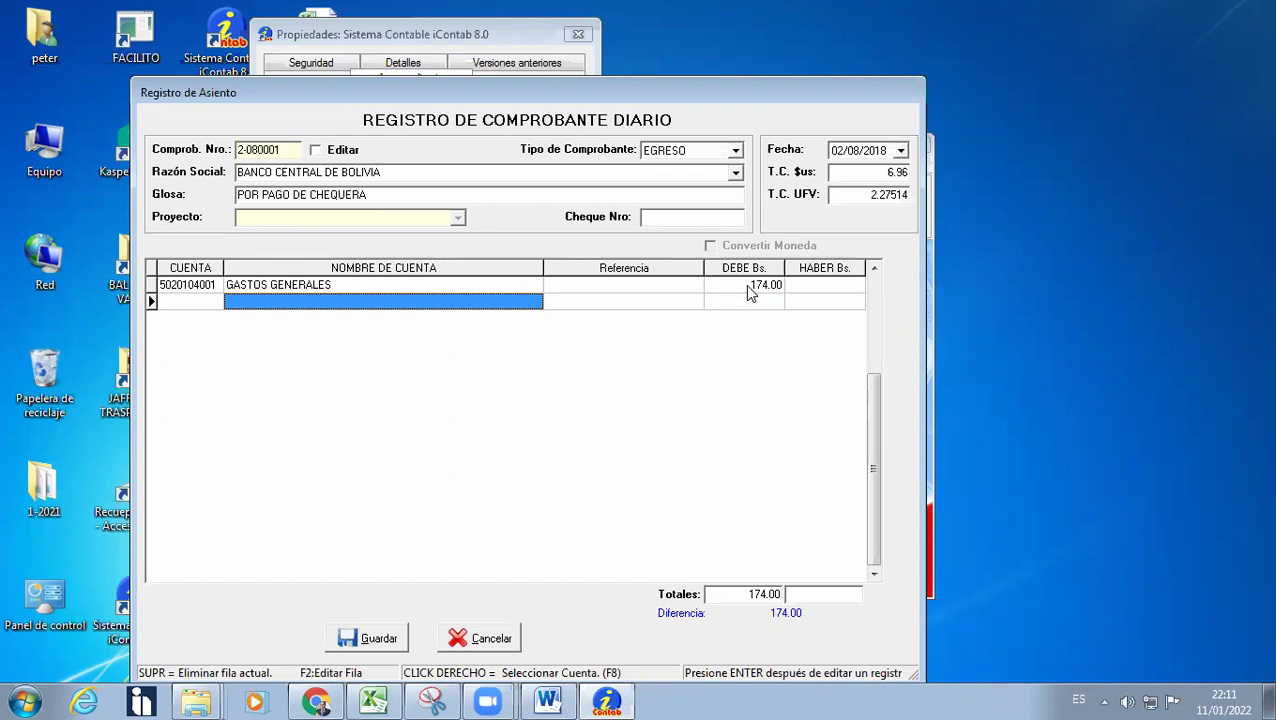
right_click(386, 302)
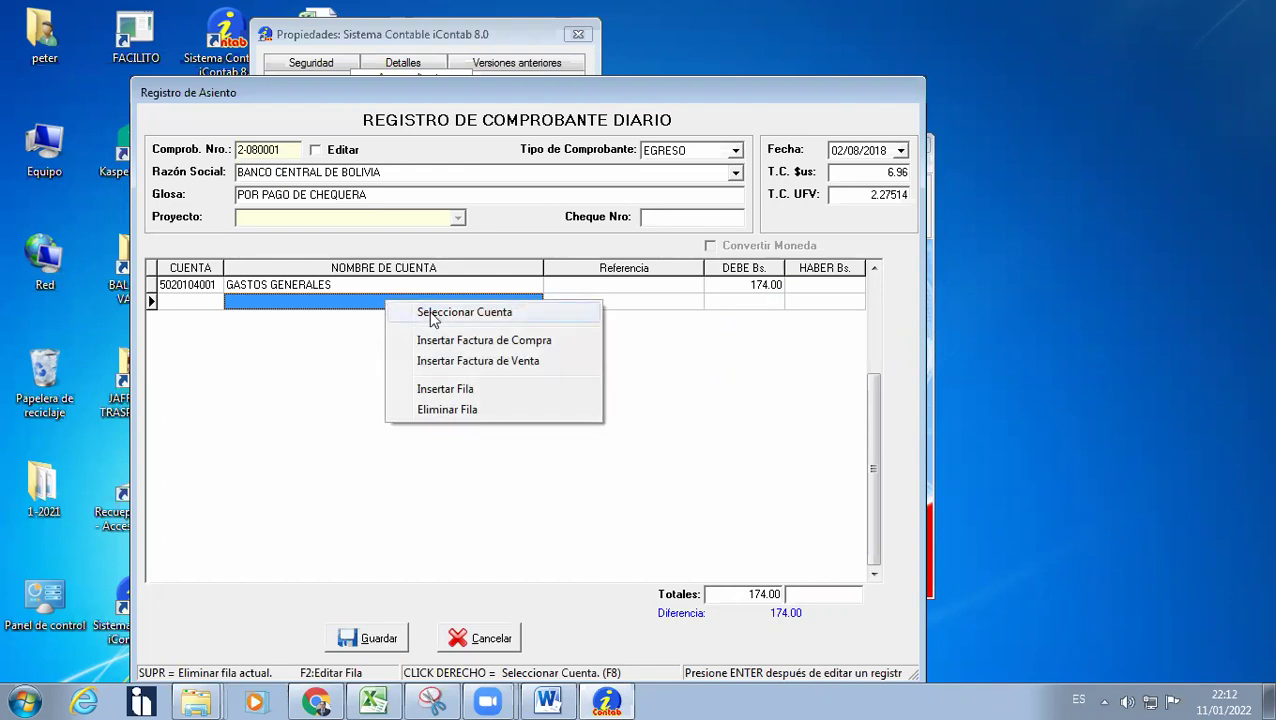
click(433, 315)
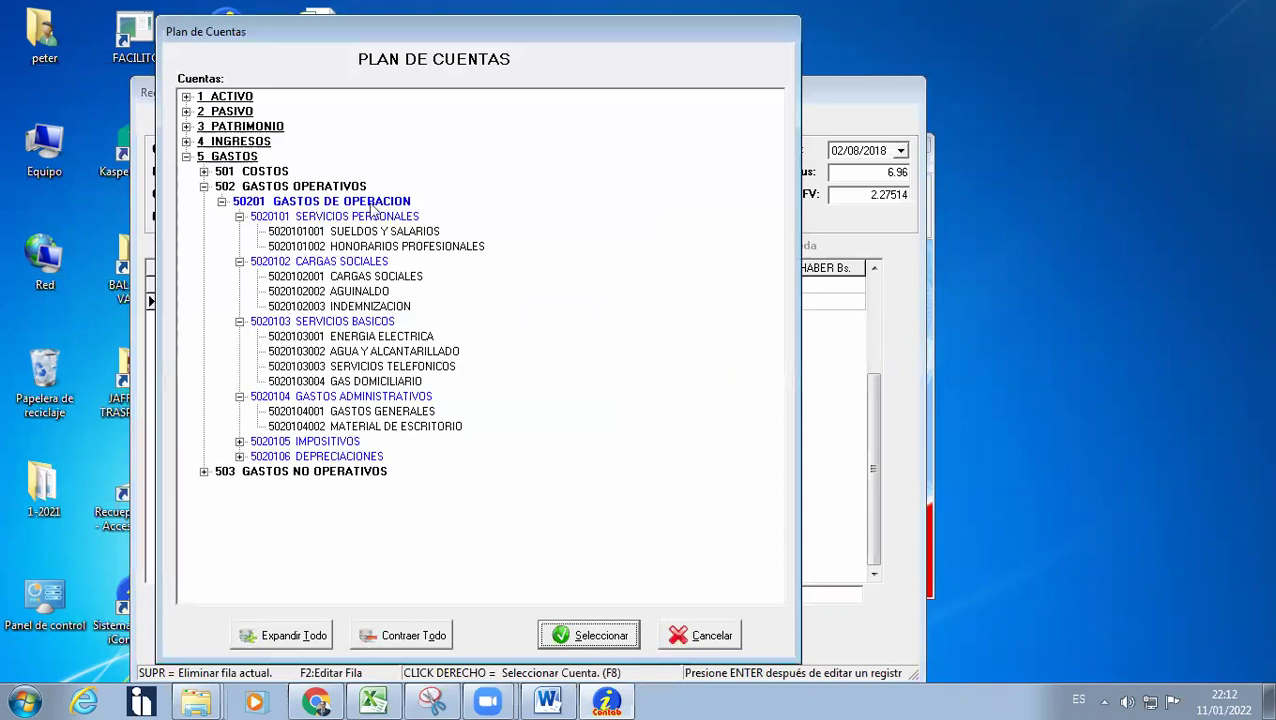
click(187, 97)
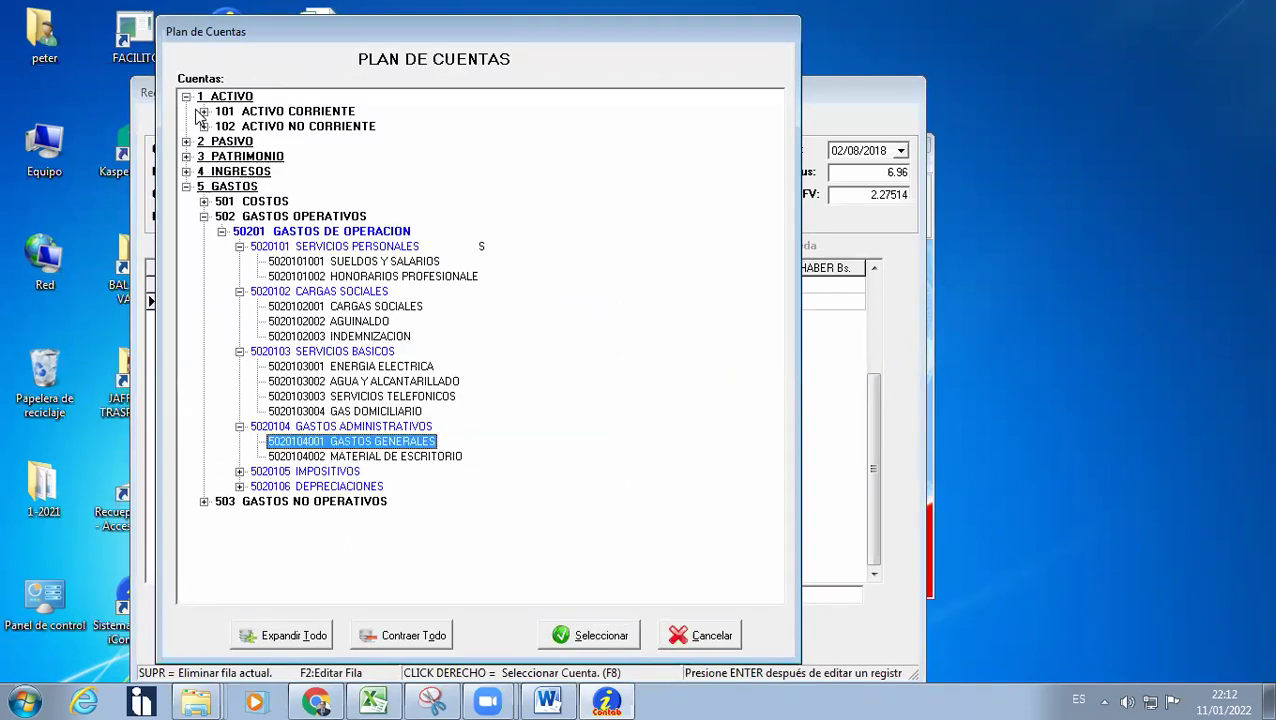
click(203, 112)
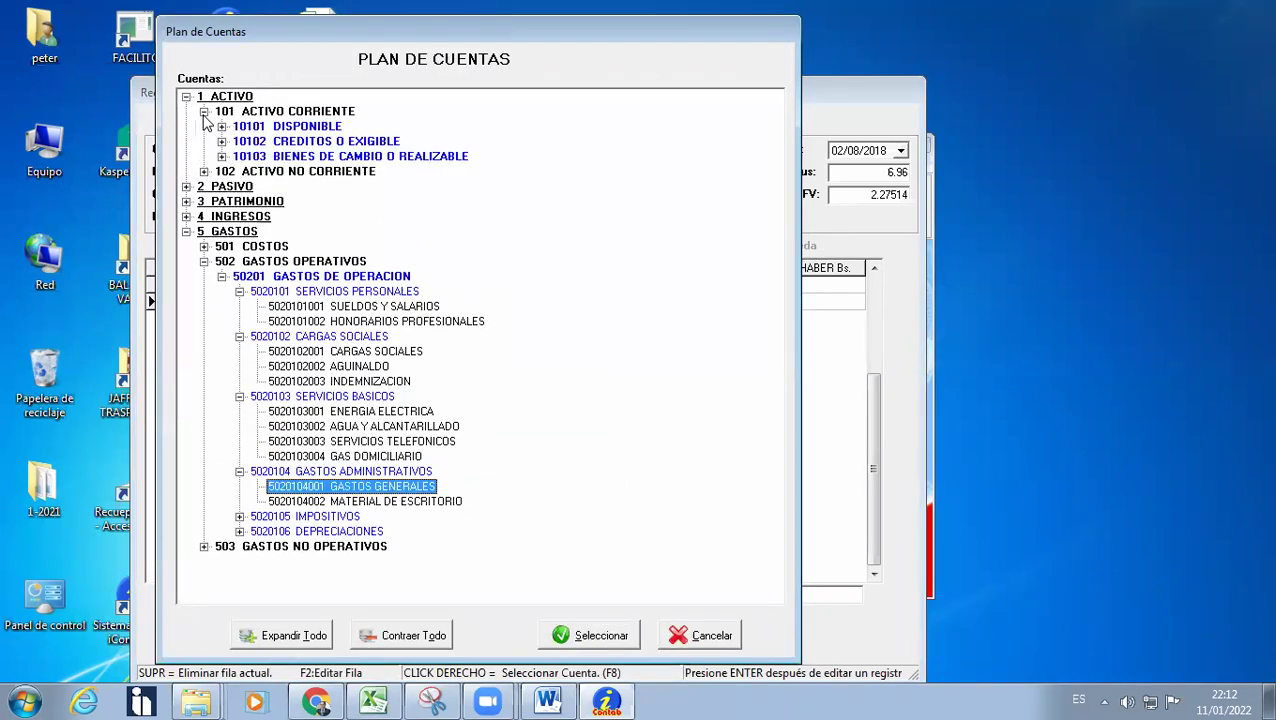
click(221, 142)
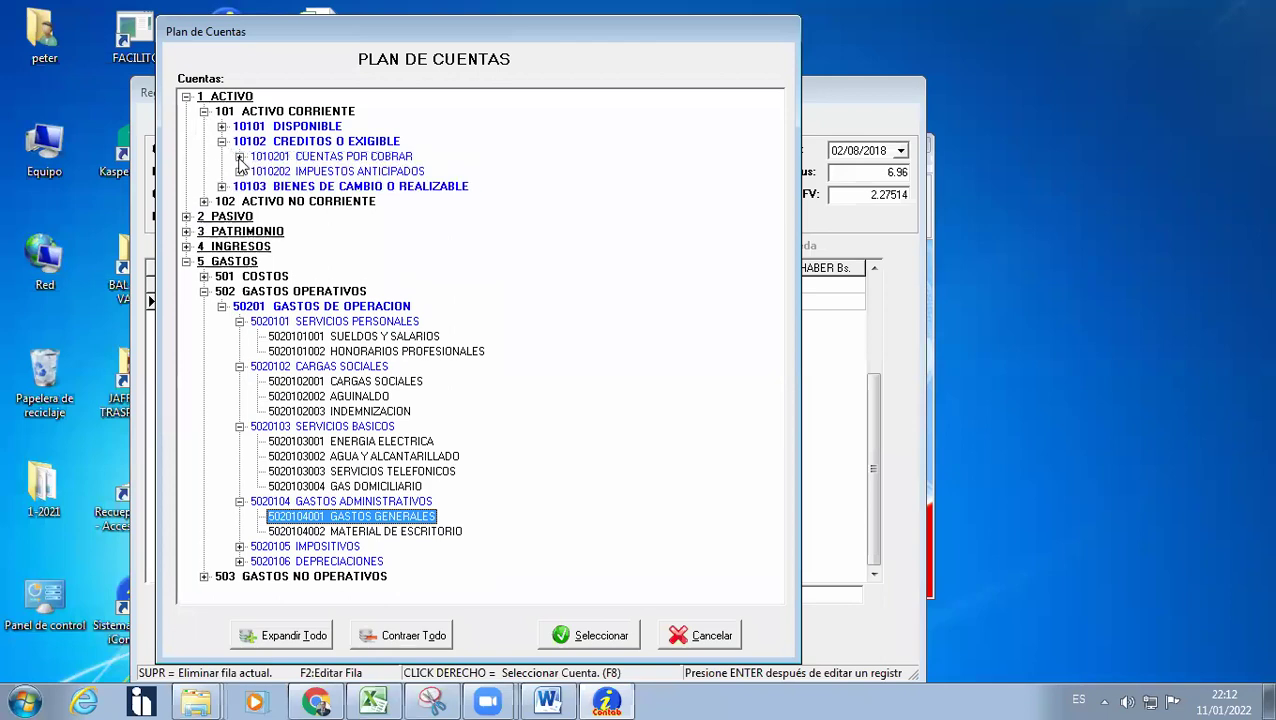
click(239, 171)
click(321, 188)
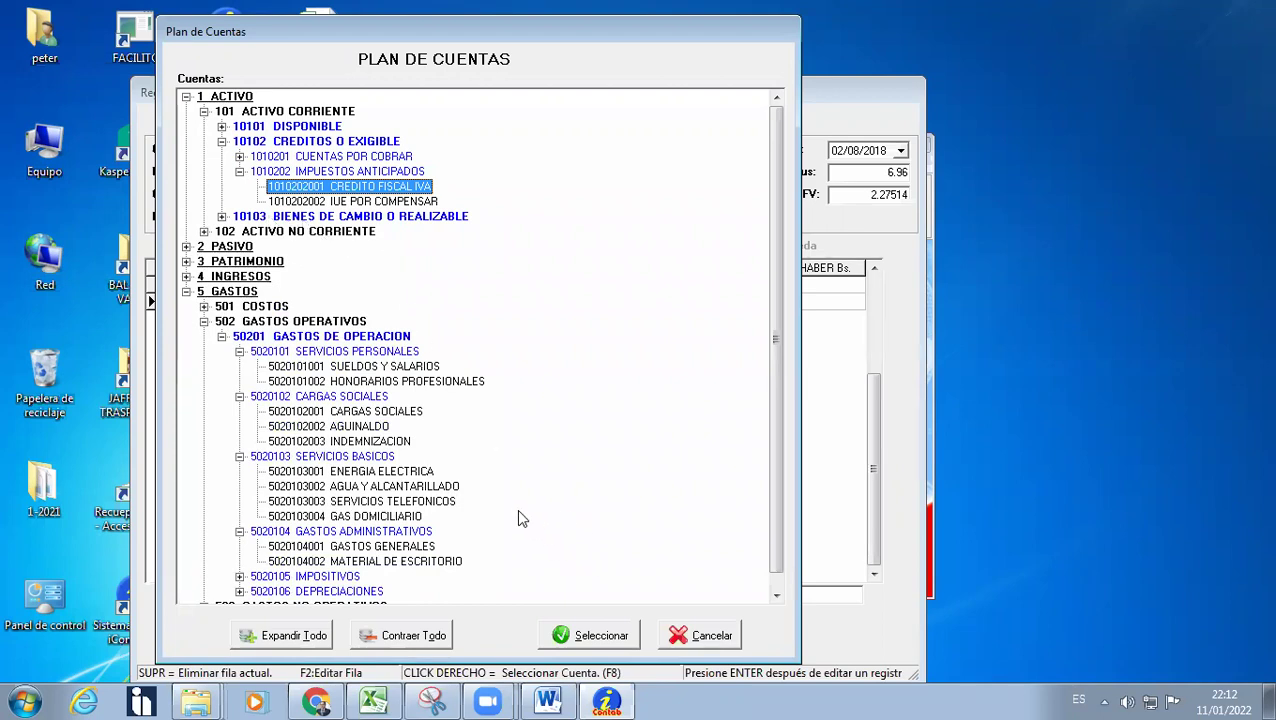
click(566, 640)
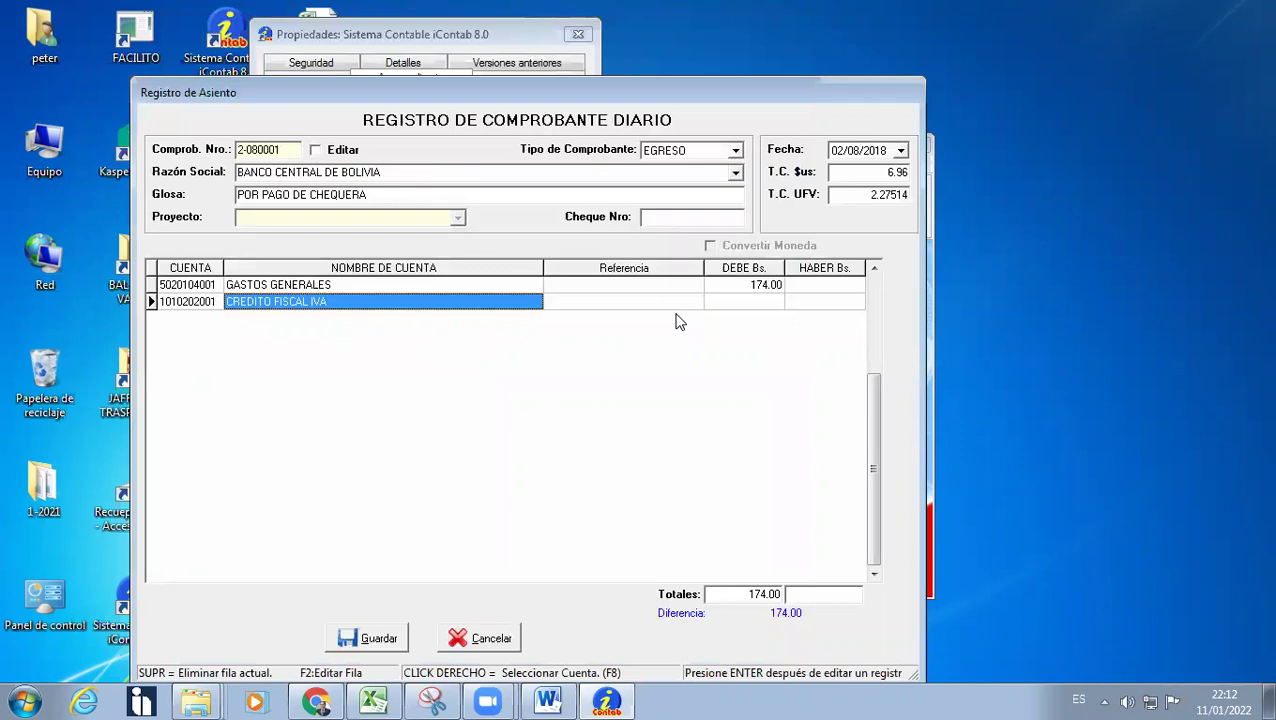
Enter a 200 Bs. debit for CREDITO FISCAL IVA, convert it to IVA 13 %, and add a new line below it.
key(Return)
text(200)
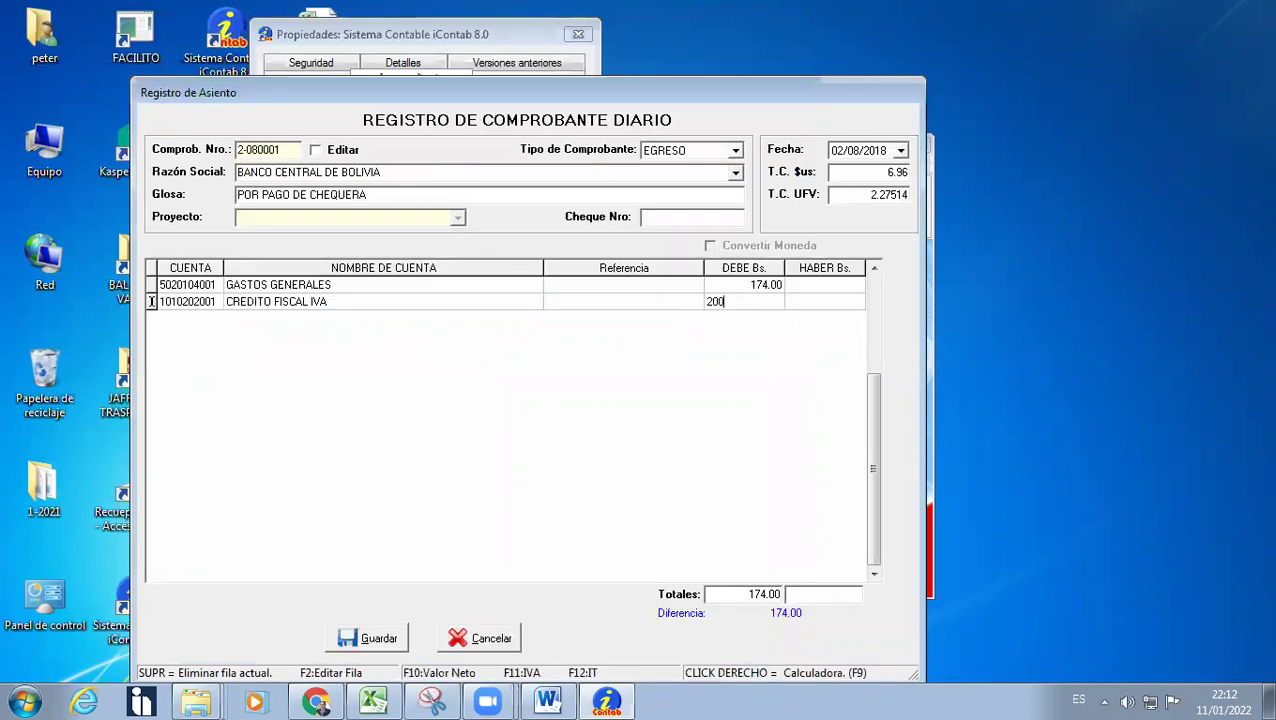
key(Return)
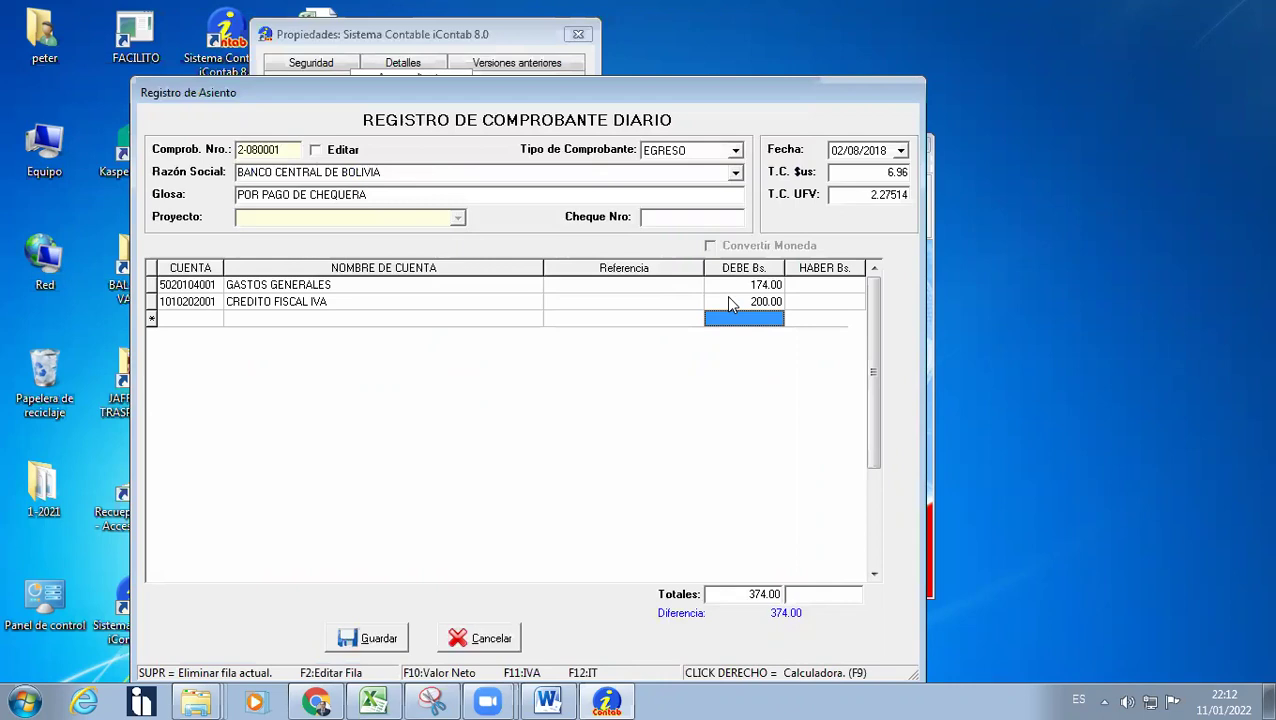
right_click(724, 304)
key(Escape)
right_click(724, 304)
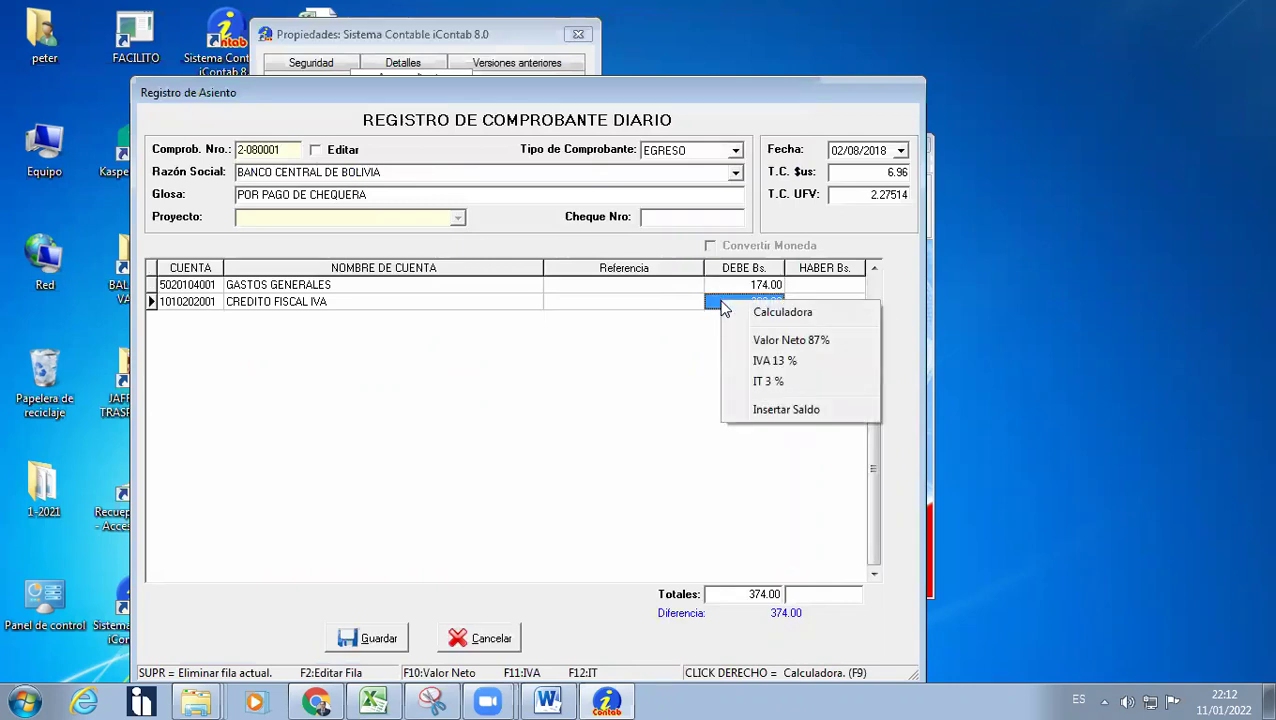
click(773, 364)
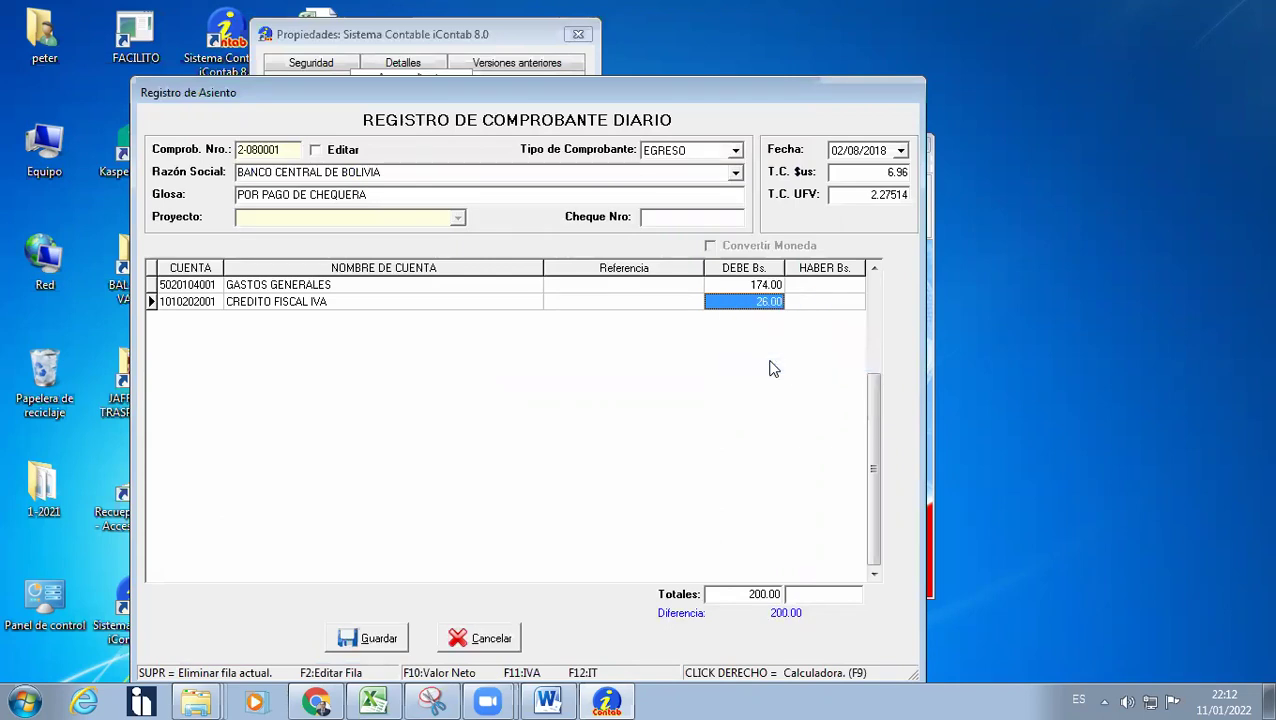
key(Return)
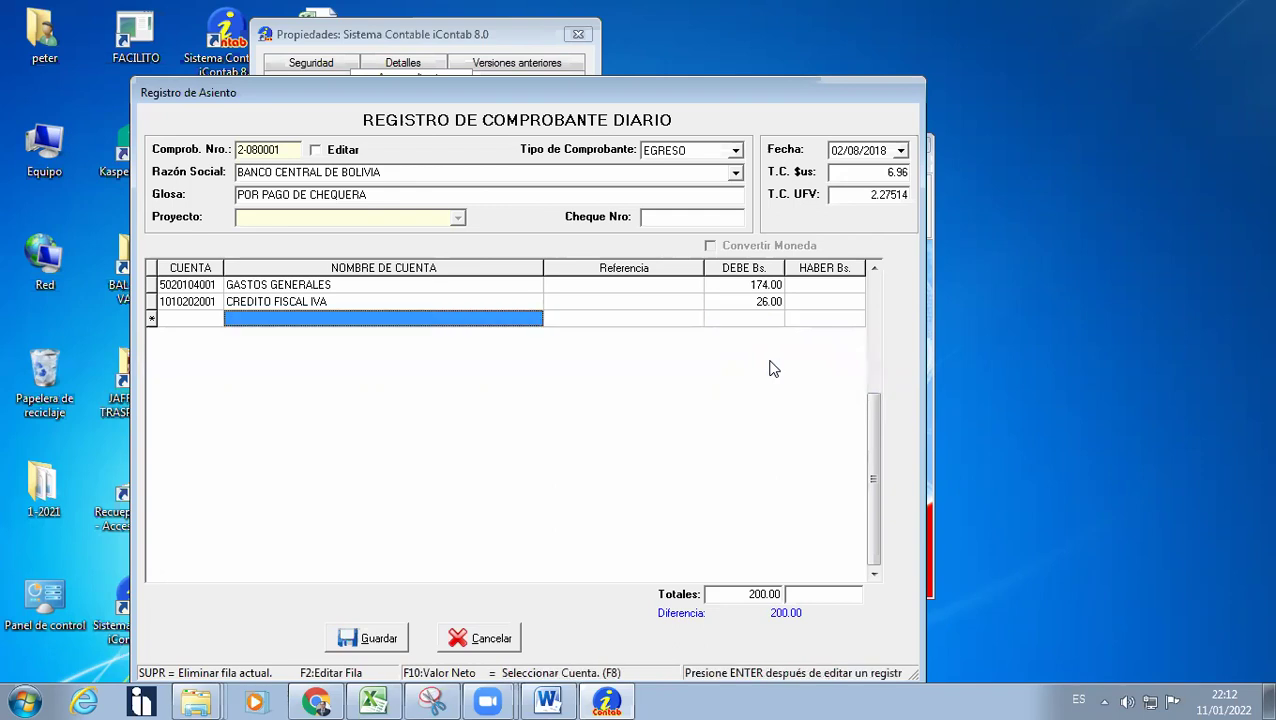
Assign the BANCO CENTRAL M/N account, under BANCOS in DISPONIBLE, to the voucher's third line.
right_click(313, 327)
click(363, 331)
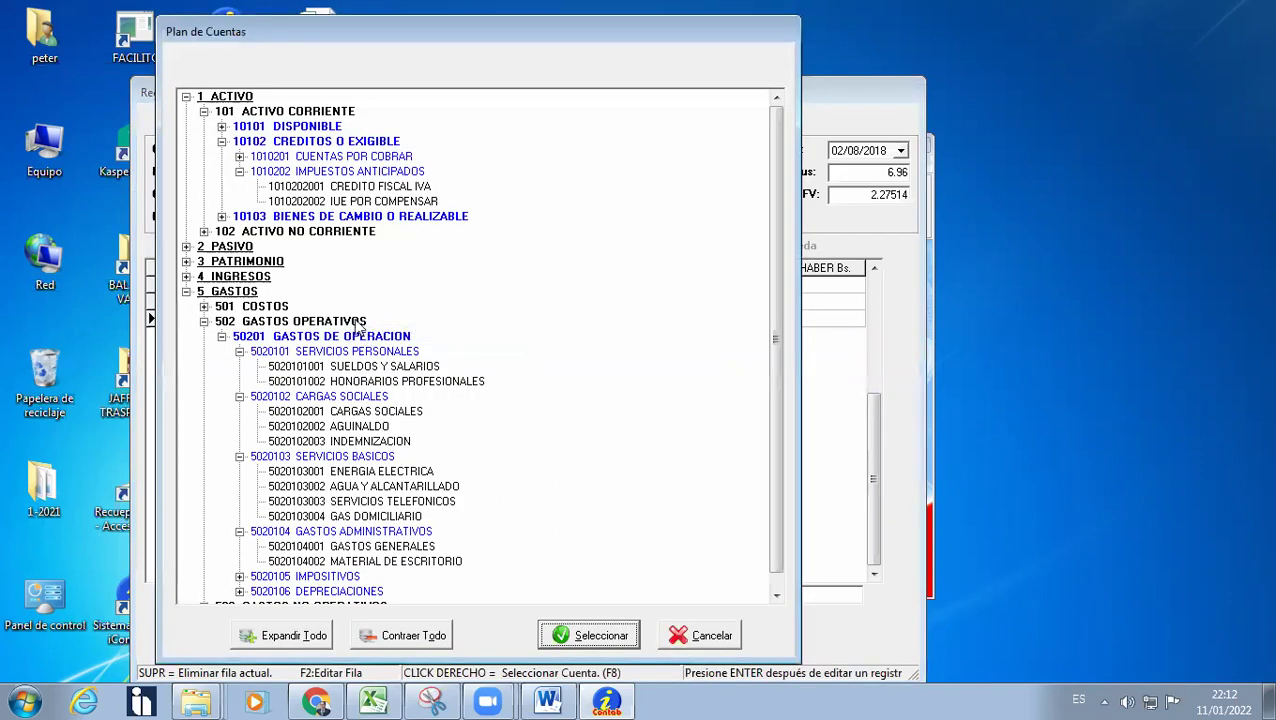
click(221, 126)
click(240, 157)
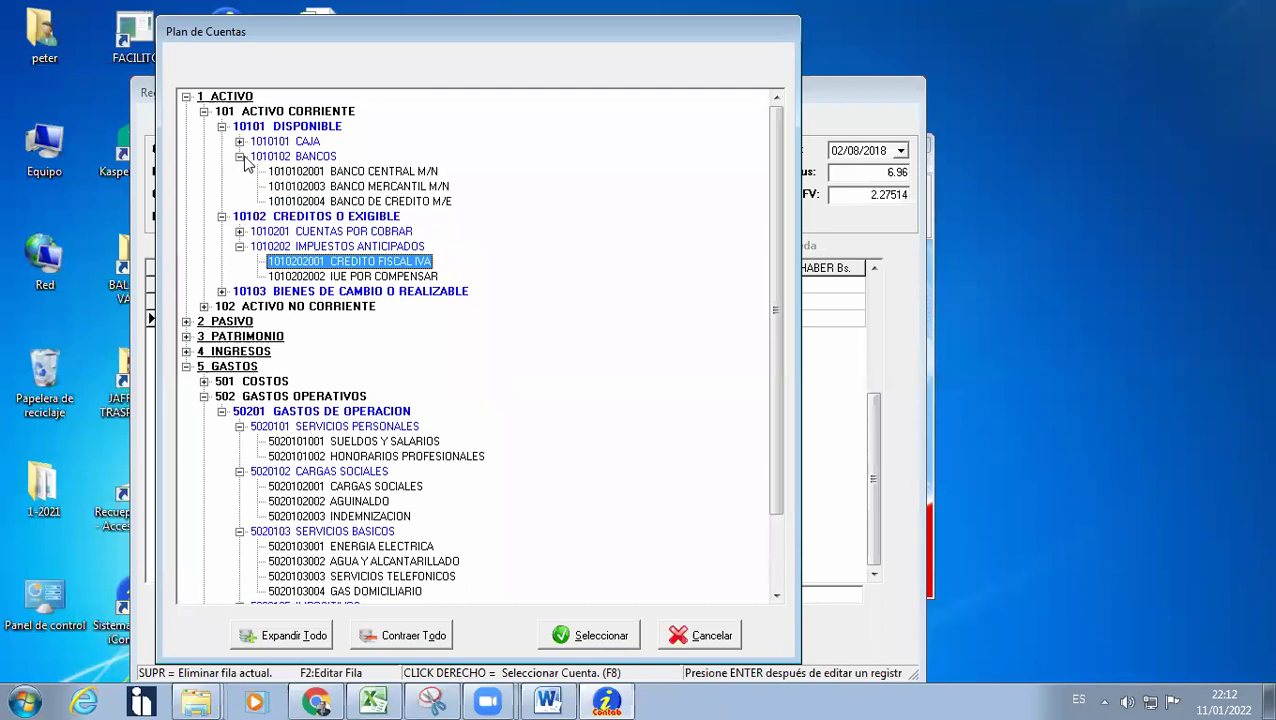
click(352, 172)
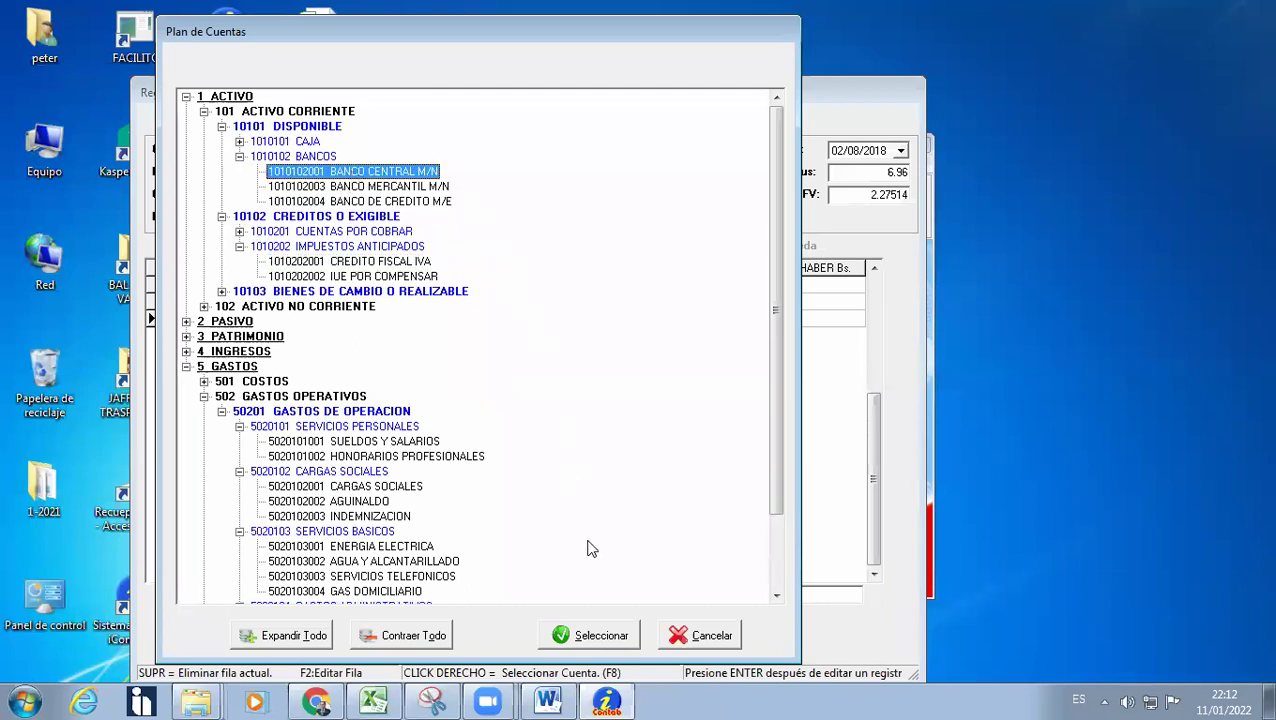
click(590, 640)
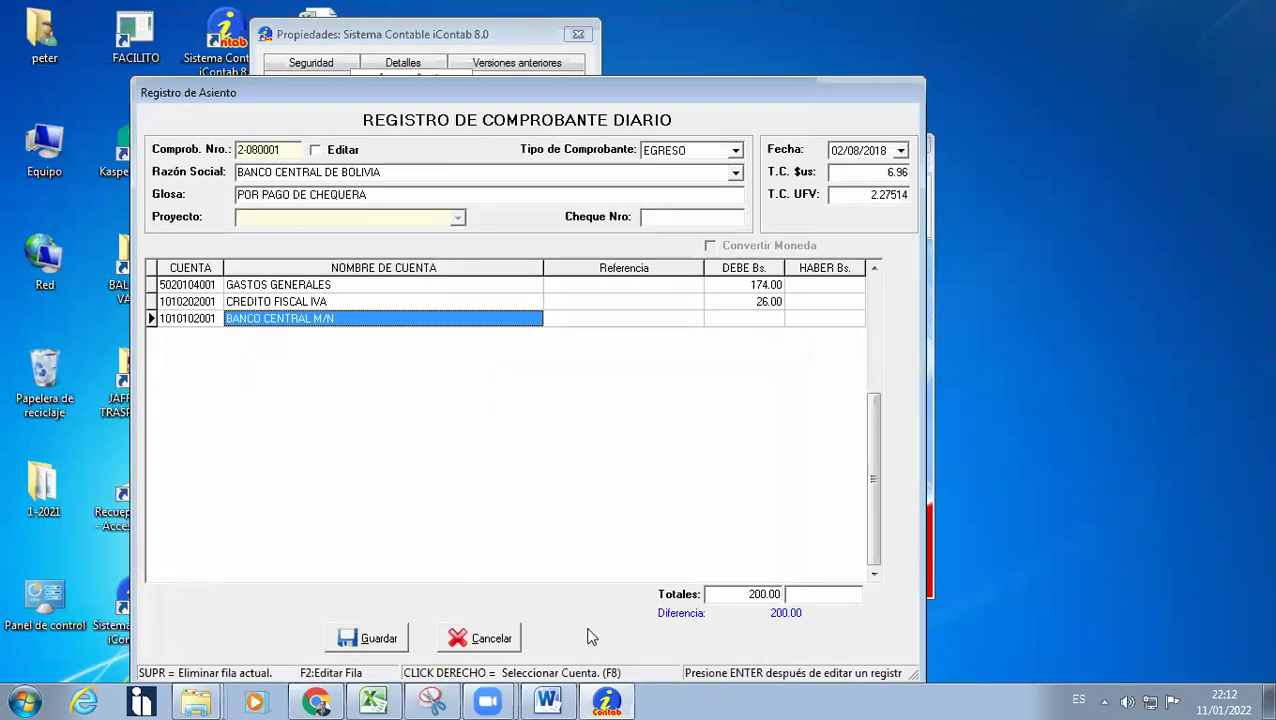
Enter a credit of 200 Bs. for BANCO CENTRAL M/N and save the voucher.
key(Return)
text(200)
key(Return)
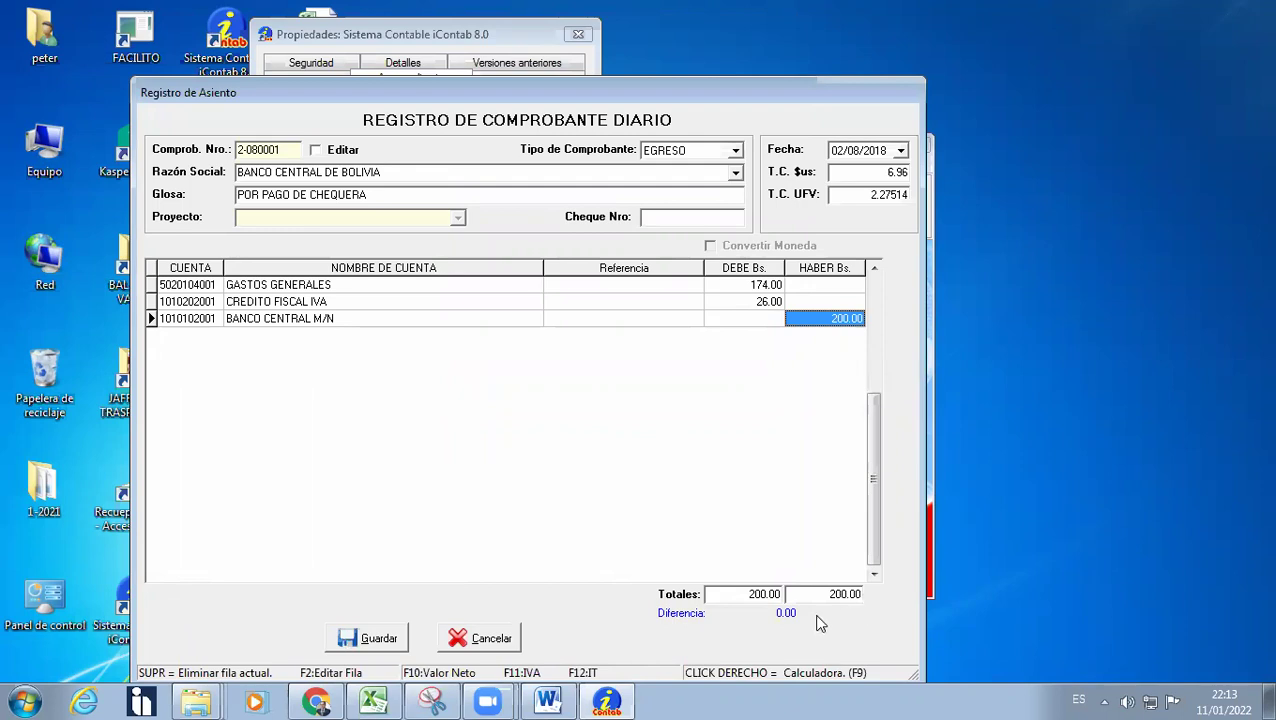
click(378, 640)
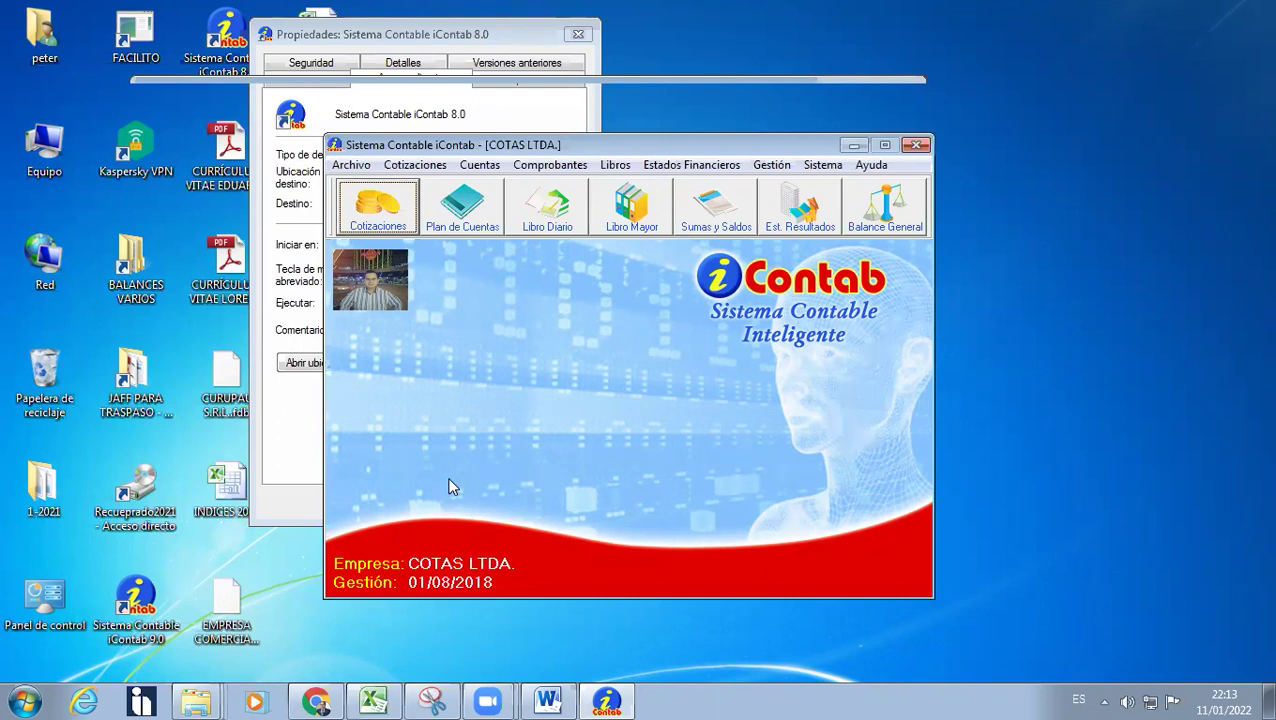
Generate the Balance General as of 31 December 2018 and open its print preview with the whole report width in view.
click(660, 168)
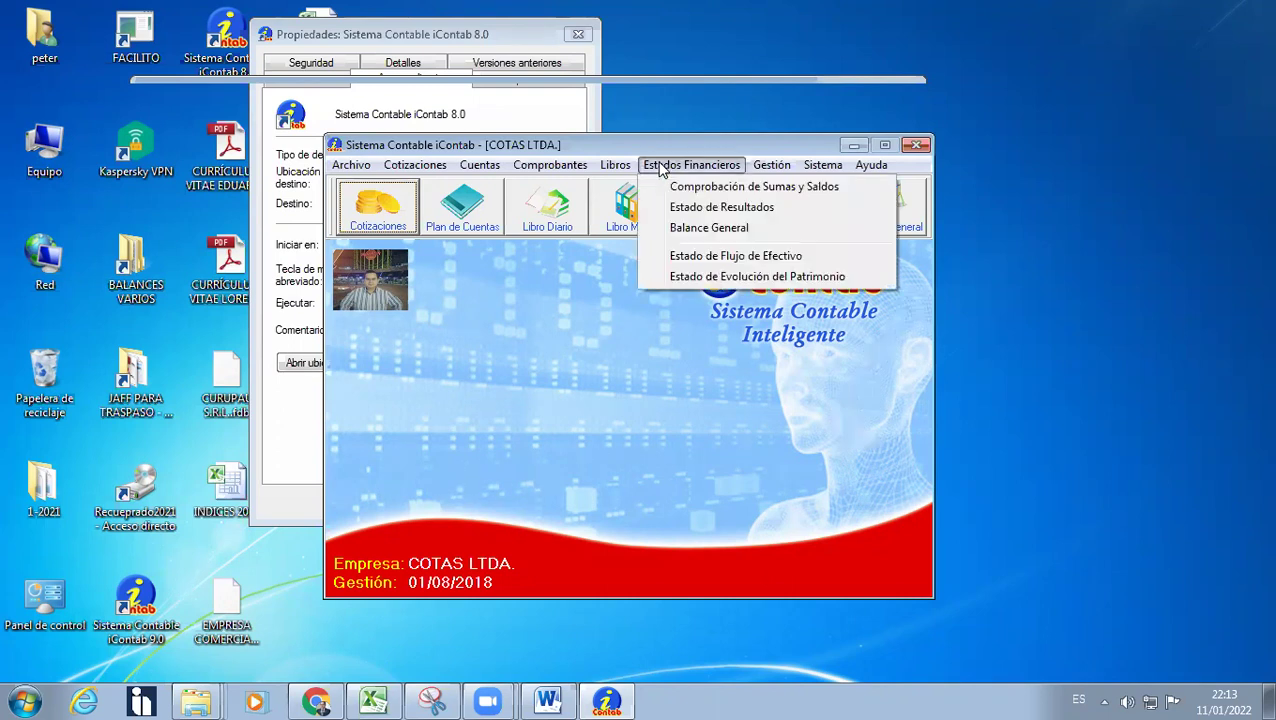
click(699, 230)
click(454, 376)
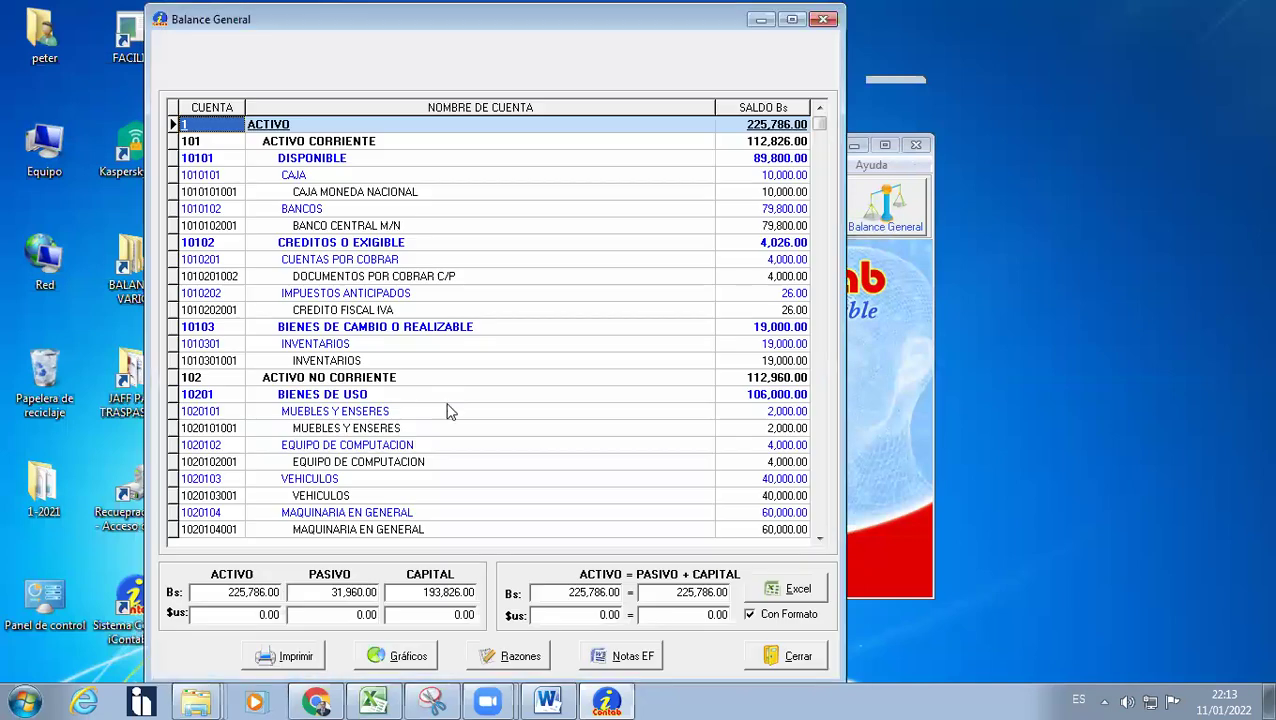
click(266, 652)
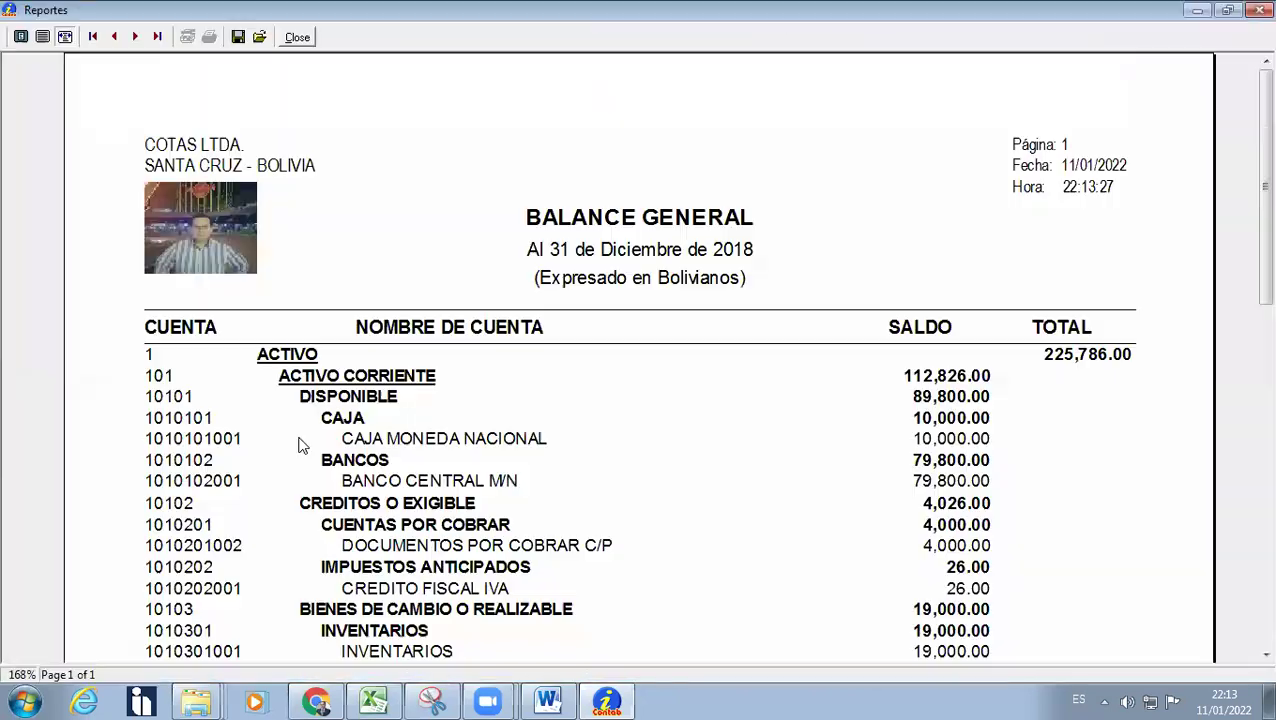
click(43, 37)
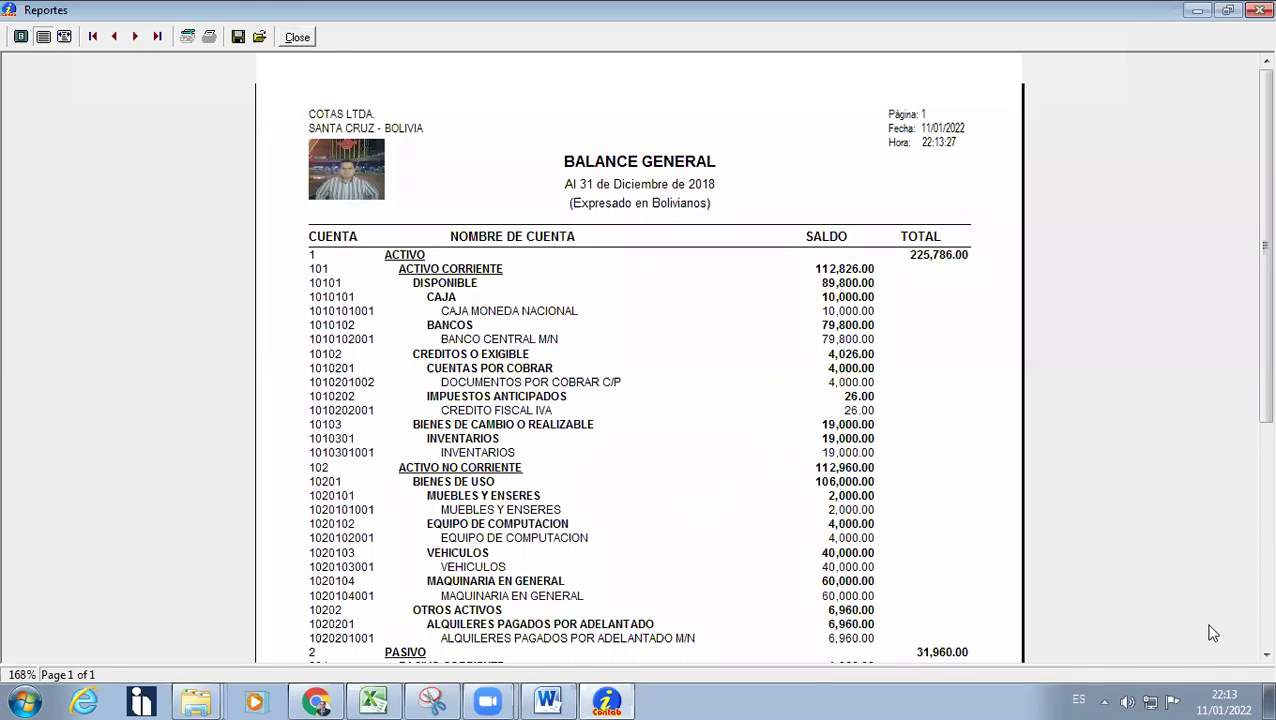
Review the Balance General's asset, liability and equity accounts down to the totals and signatures, and close the report.
scroll(1249, 657, down, 3)
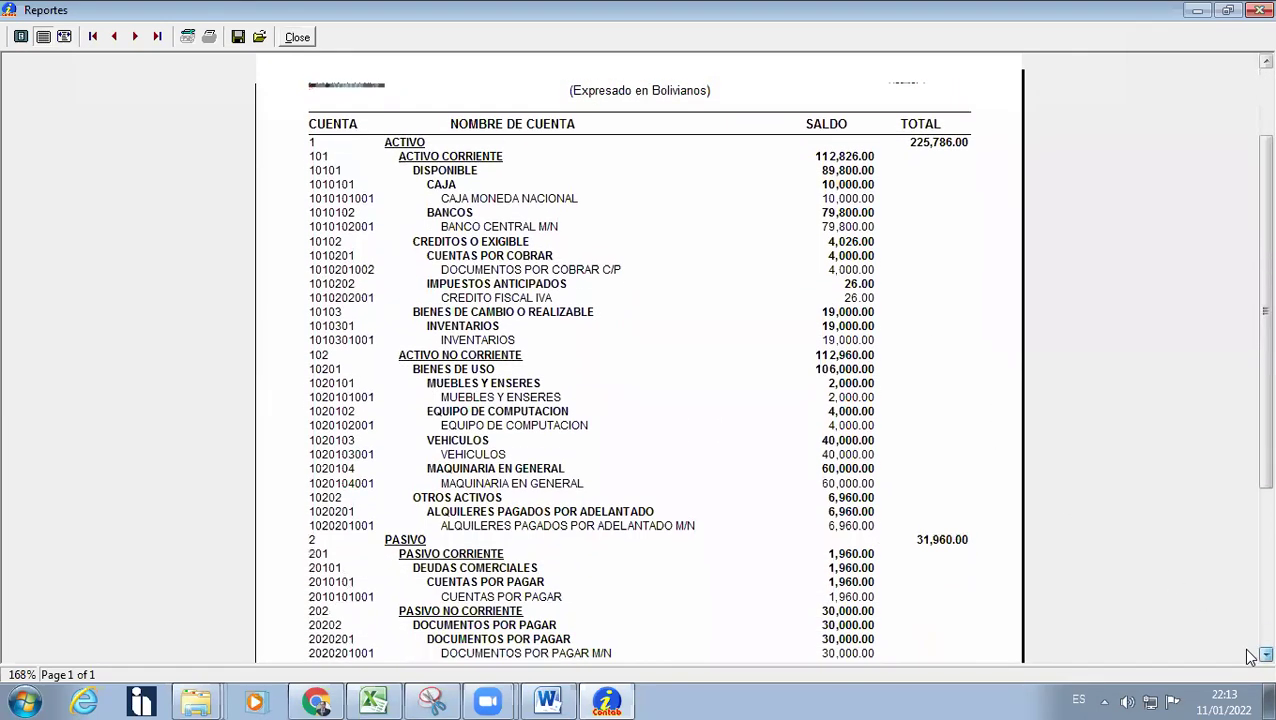
scroll(1249, 657, down, 2)
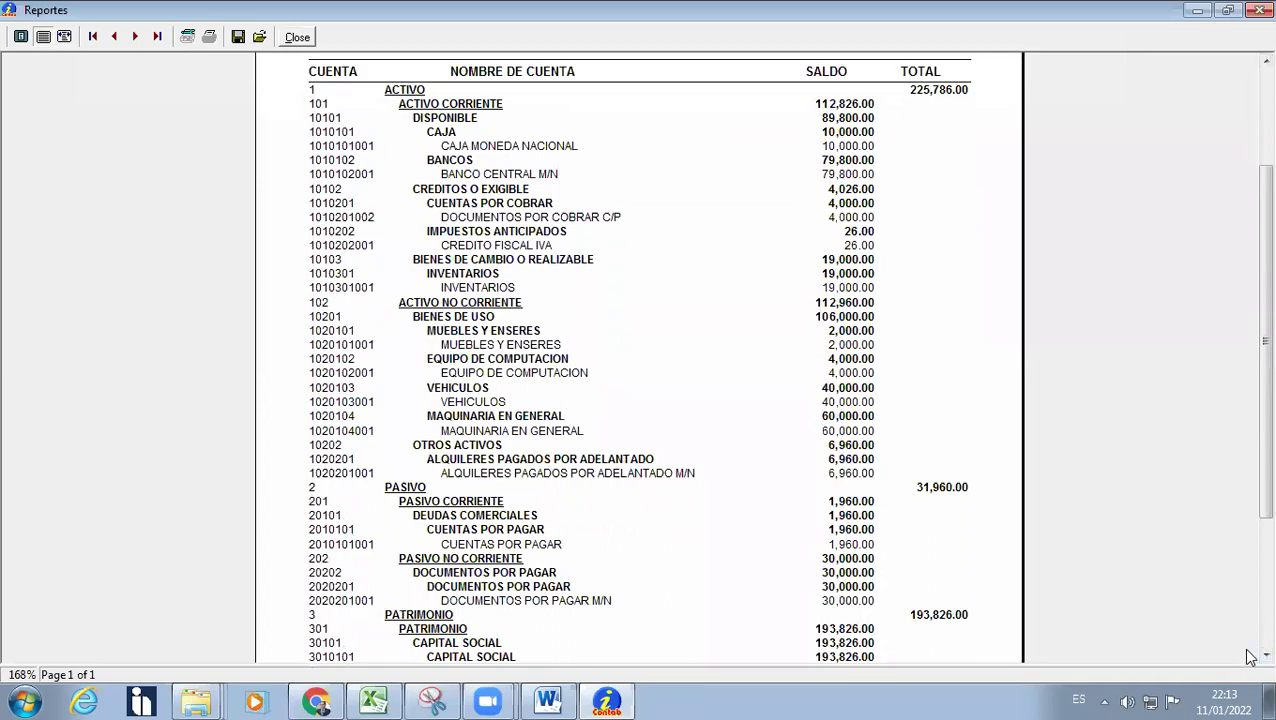
scroll(1249, 657, down, 3)
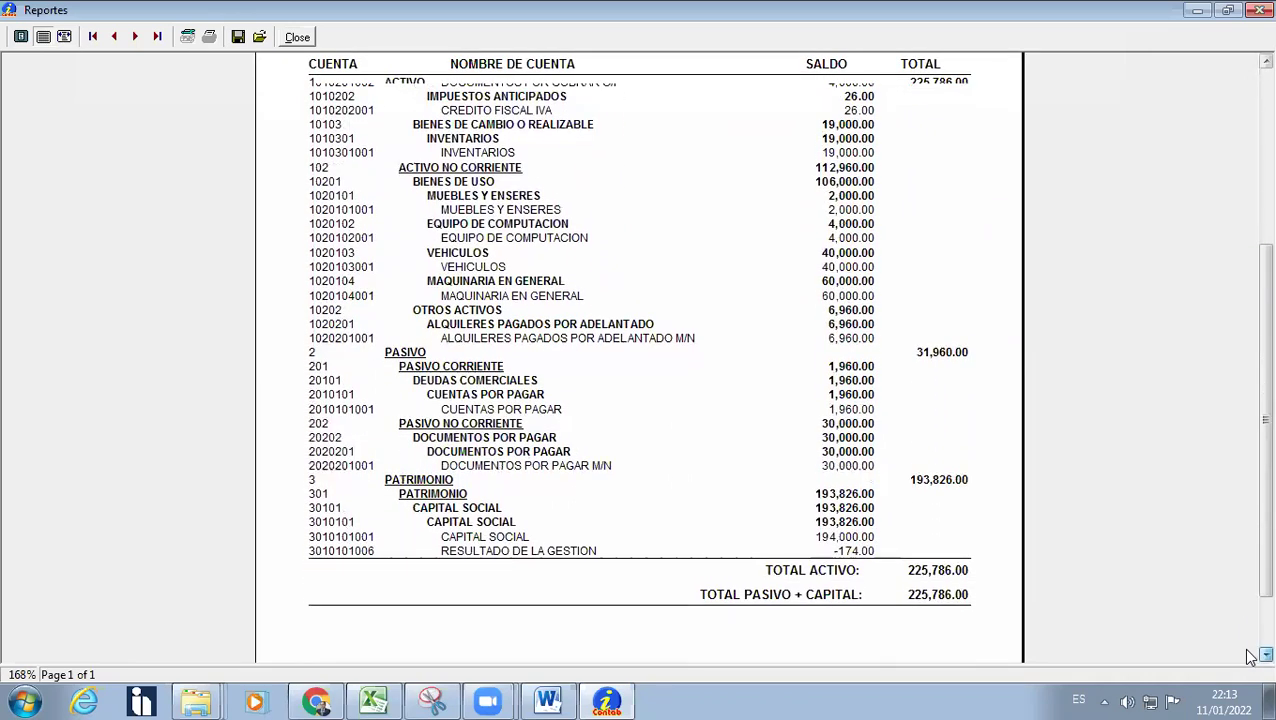
scroll(1249, 657, down, 2)
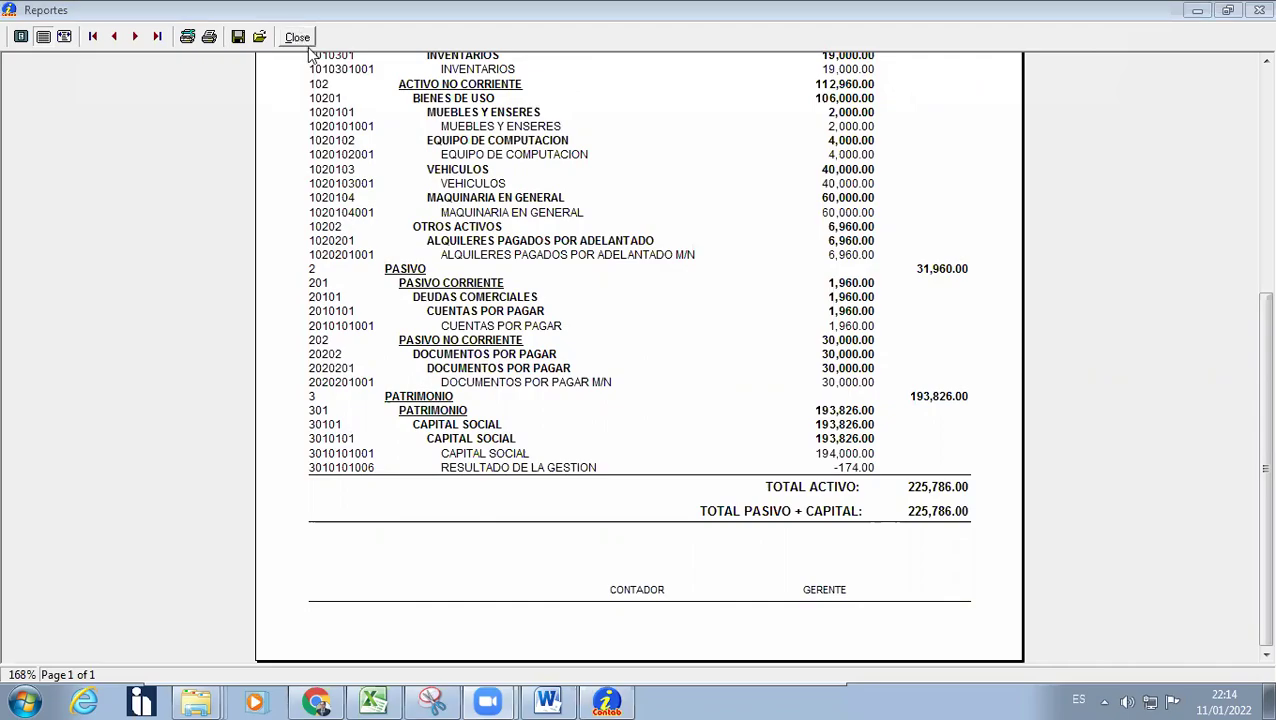
click(296, 36)
click(772, 657)
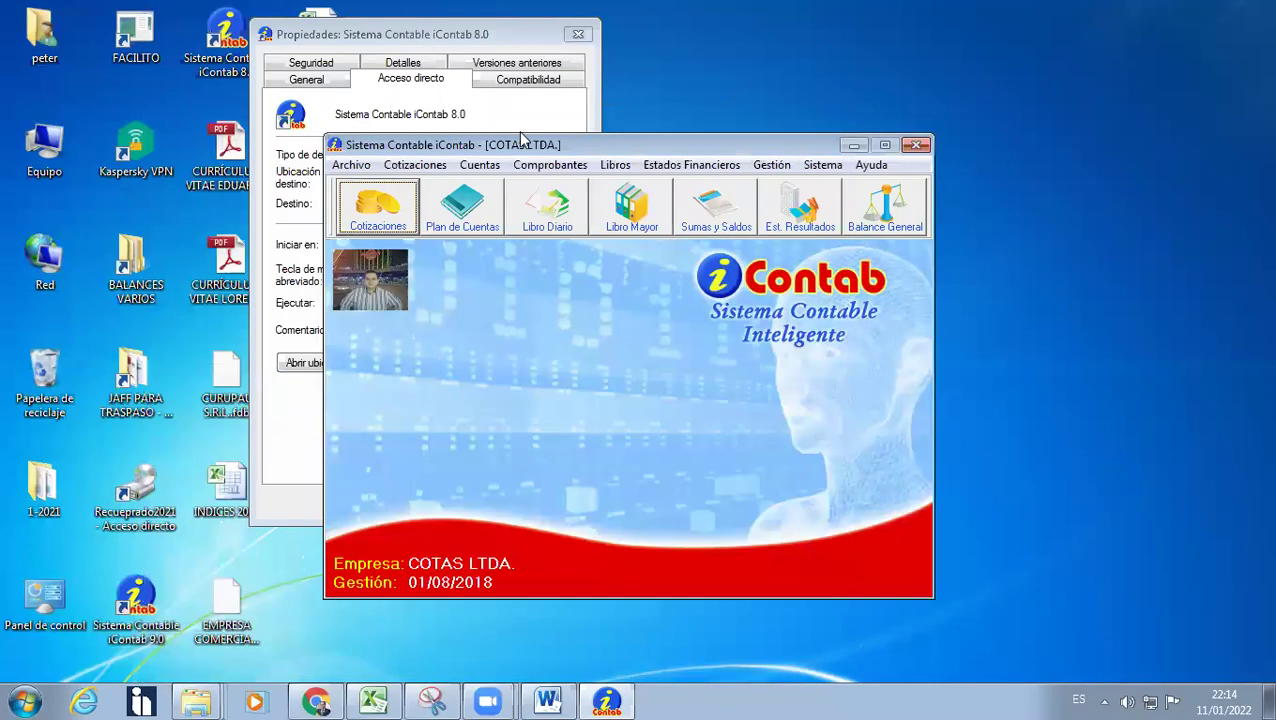
Generate the Estado de Resultados from 01/08/2018 to 31/12/2018 and open its print preview with the whole report width in view.
click(660, 164)
click(690, 212)
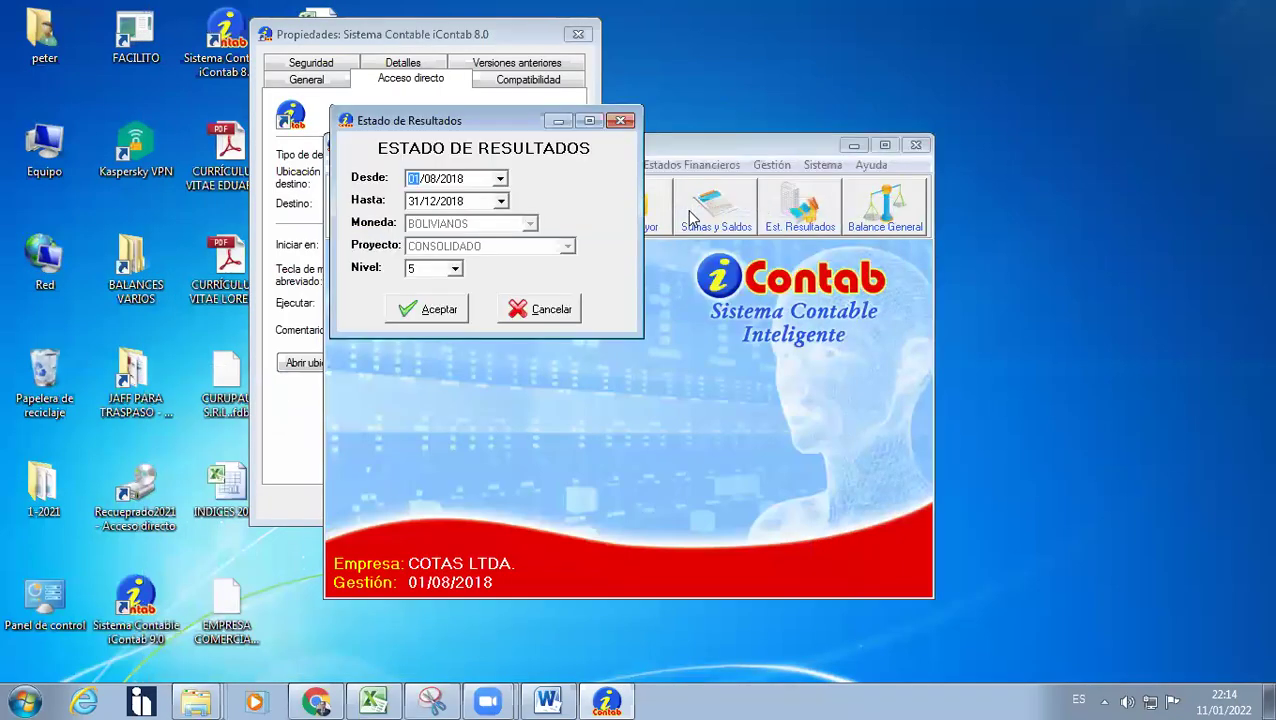
click(425, 316)
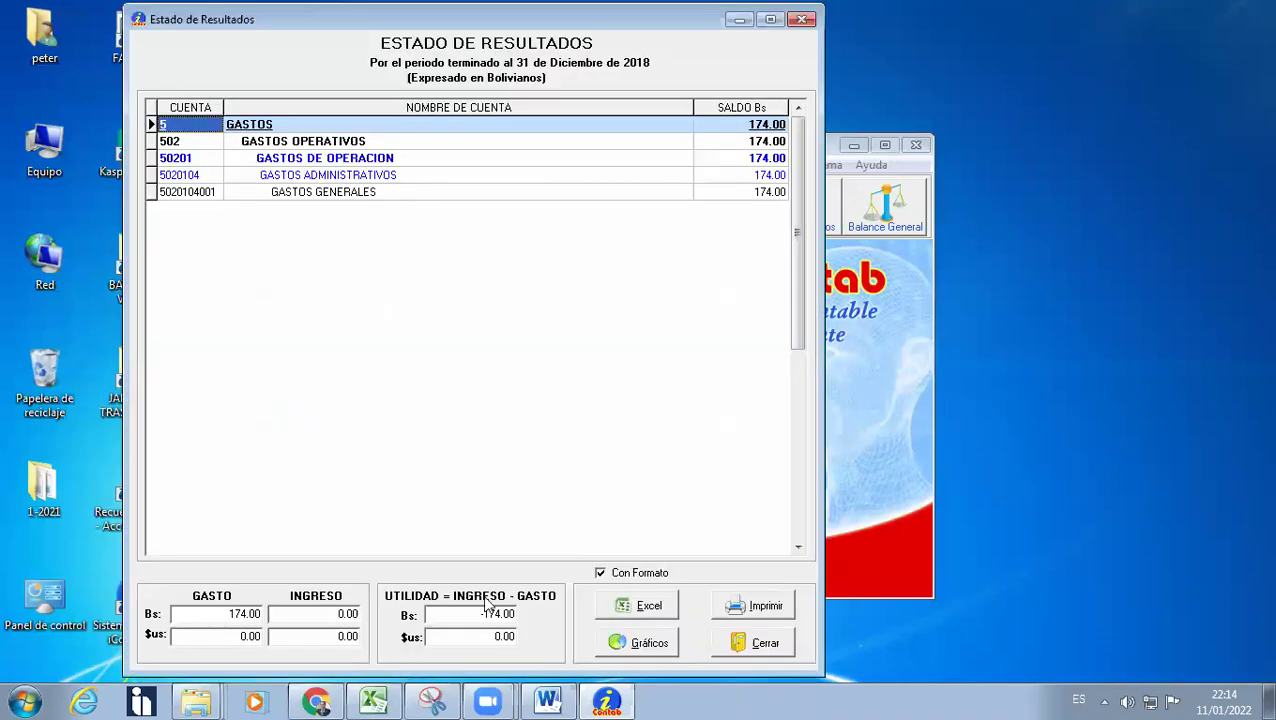
click(751, 607)
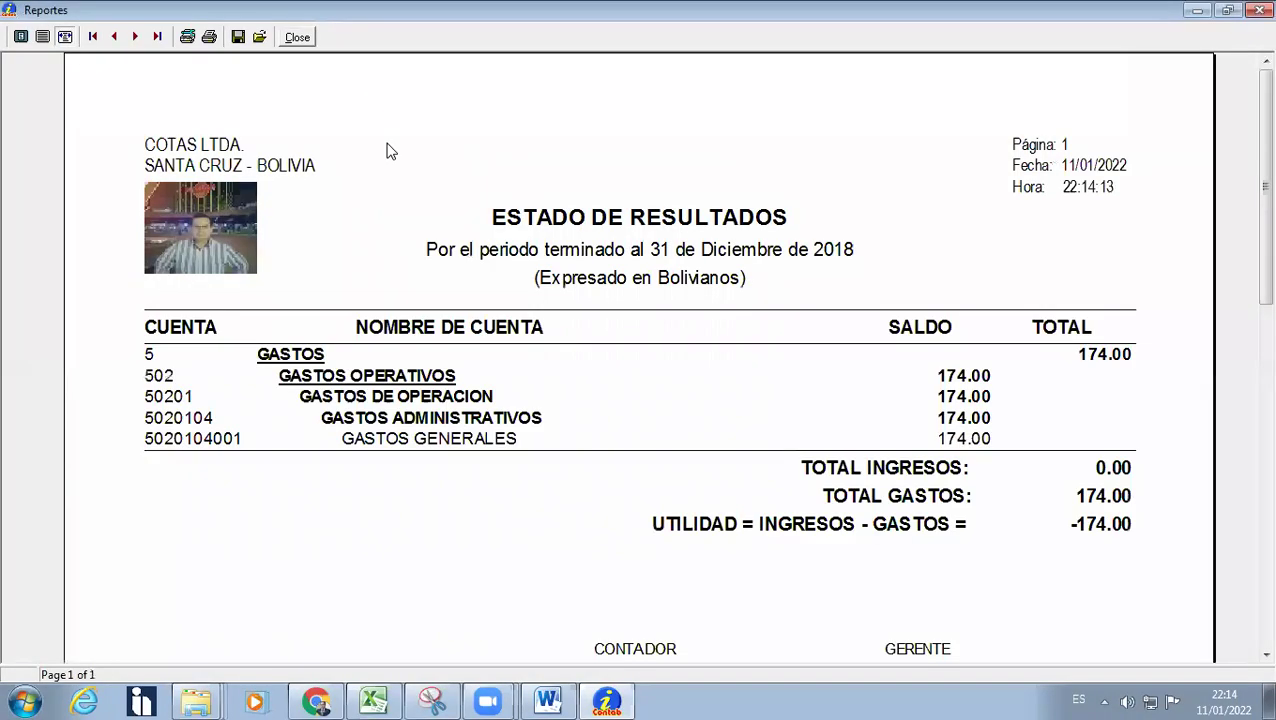
click(42, 37)
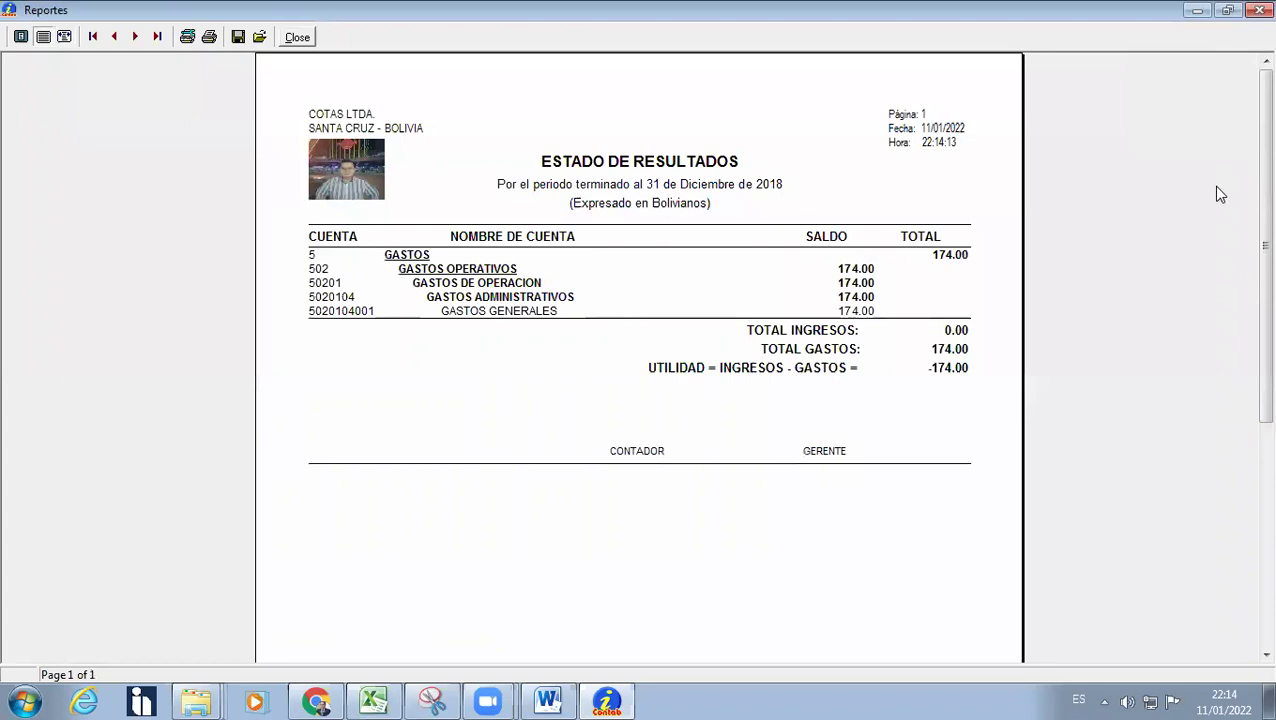